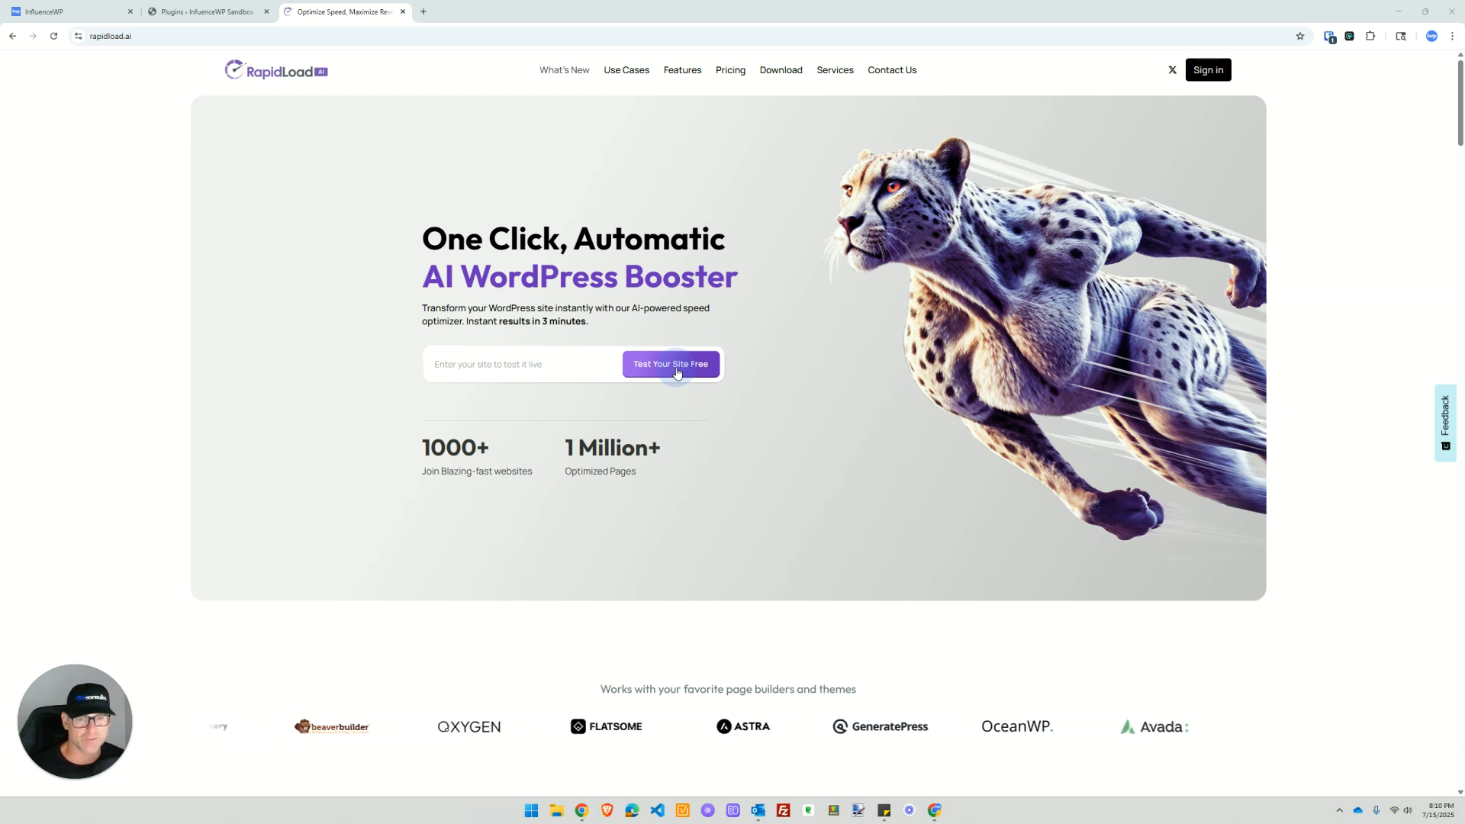
Step: Browse the RapidLoad home page down to its footer and open the Features and Documentation links in new tabs
{"action": "scroll", "coordinate": [600, 496], "scroll_direction": "down", "scroll_amount": 5}
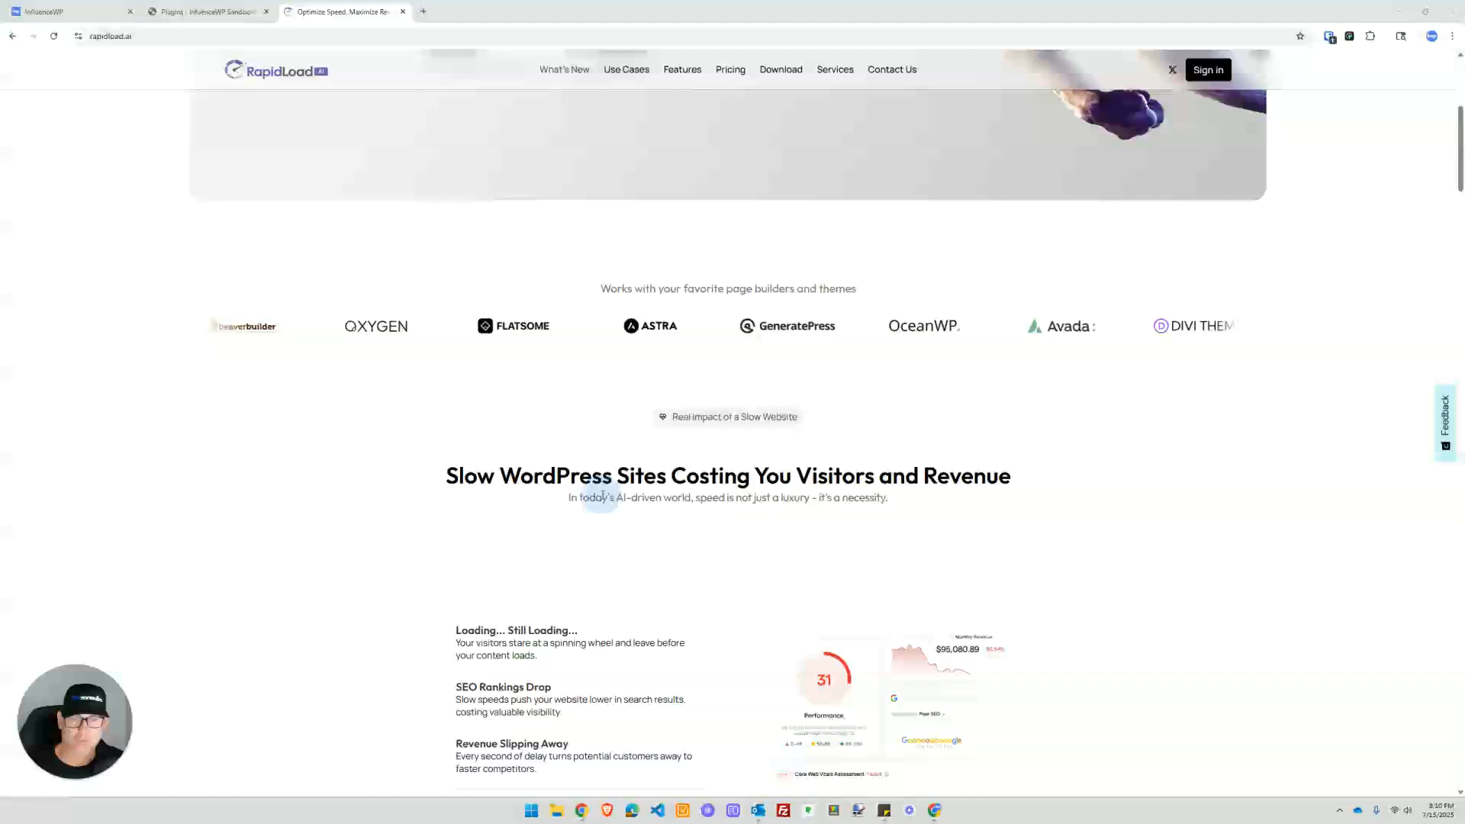
{"action": "scroll", "coordinate": [603, 492], "scroll_direction": "down", "scroll_amount": 20}
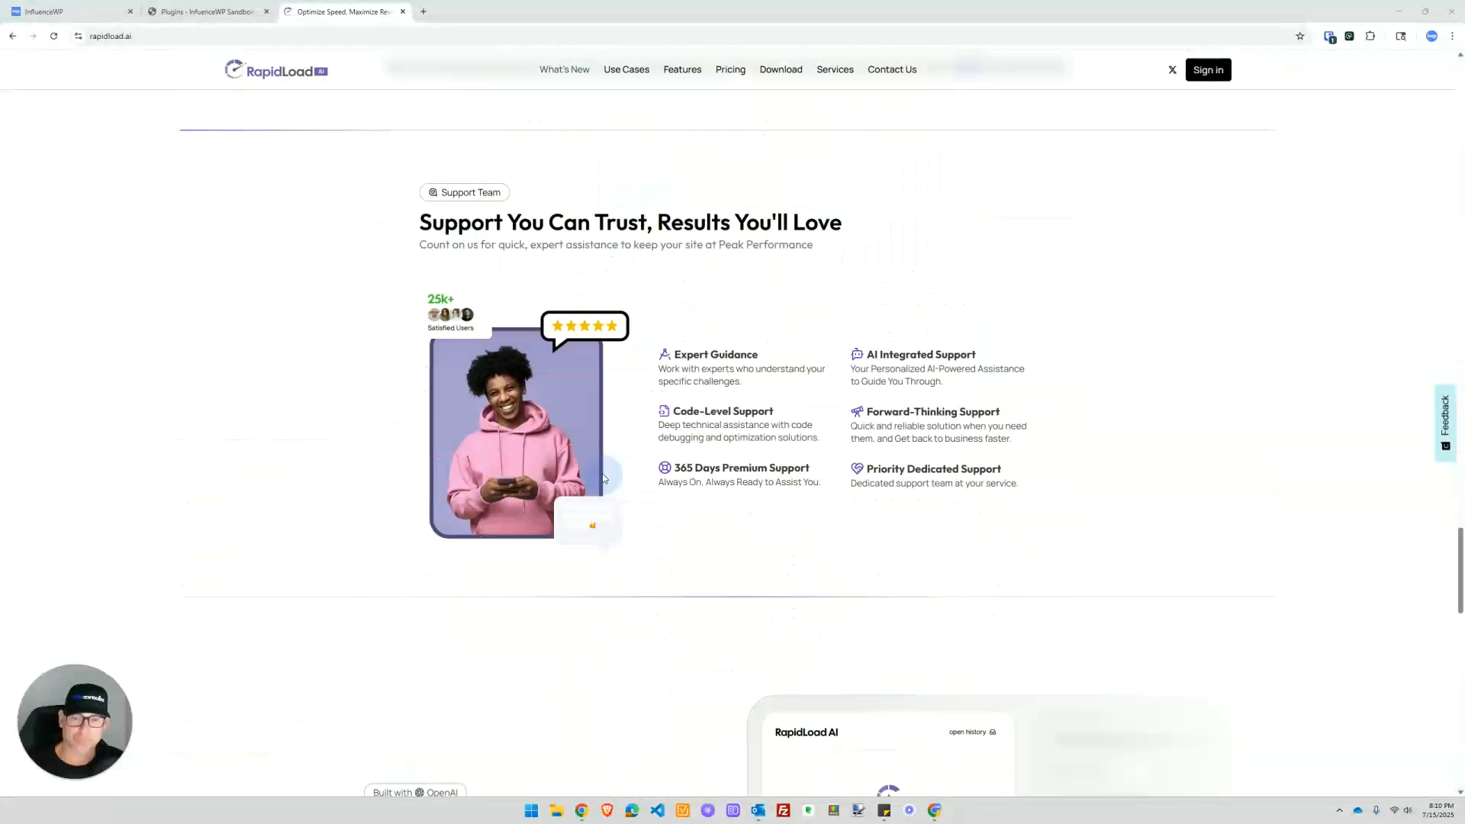
{"action": "scroll", "coordinate": [602, 481], "scroll_direction": "down", "scroll_amount": 15}
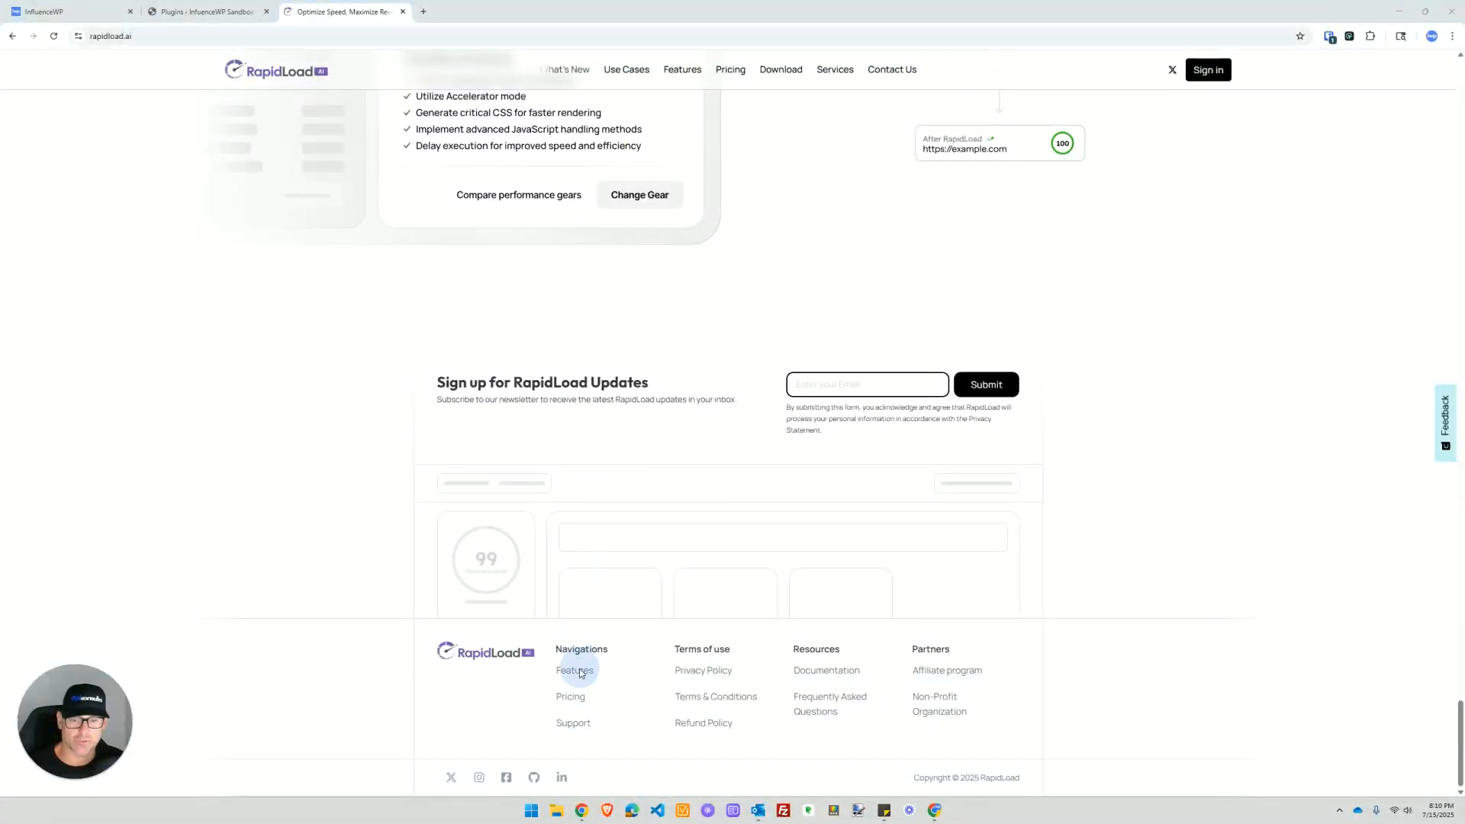
{"action": "right_click", "coordinate": [579, 672]}
{"action": "left_click", "coordinate": [649, 517]}
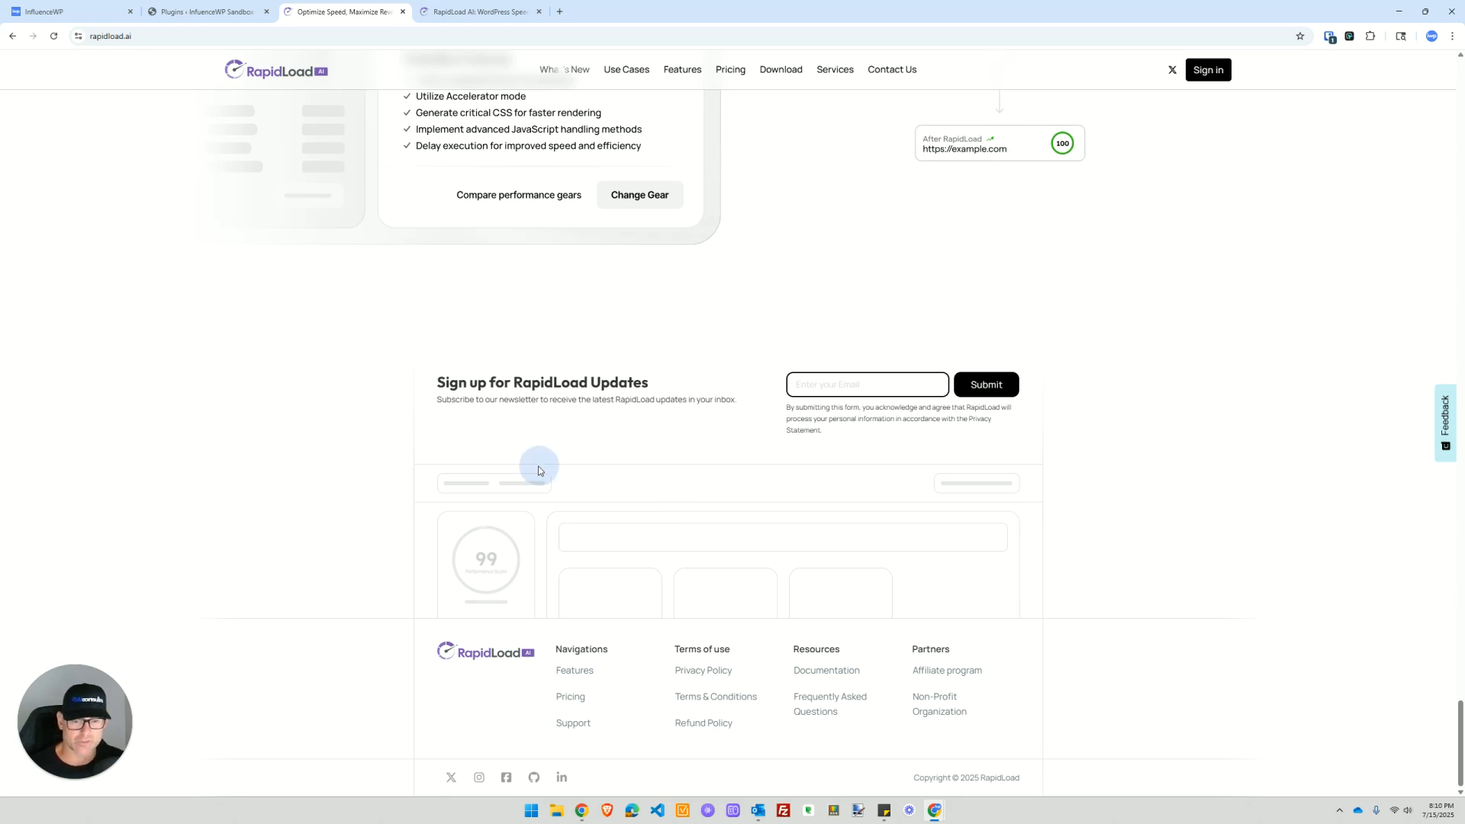
{"action": "right_click", "coordinate": [812, 676]}
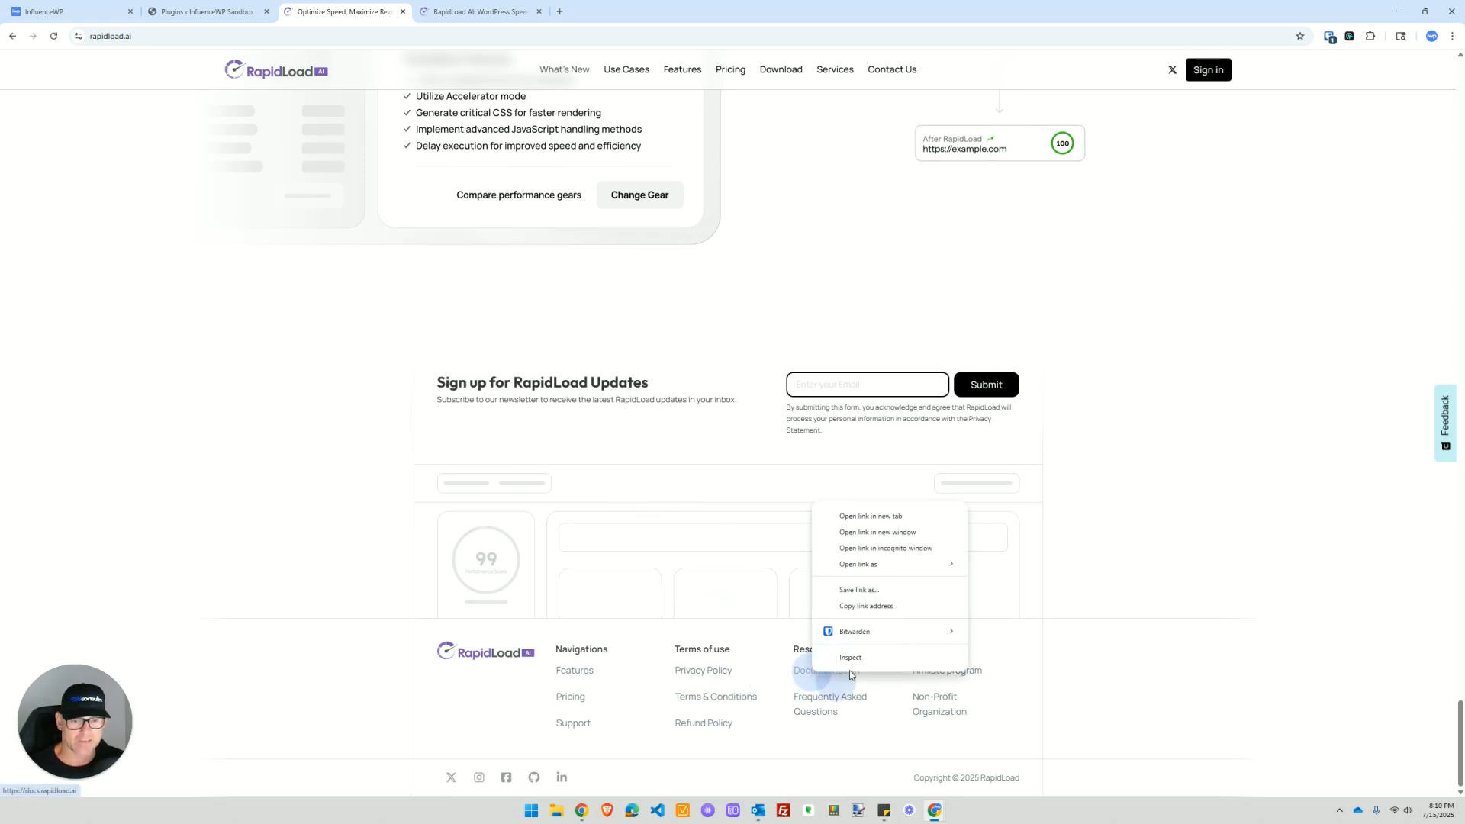
{"action": "left_click", "coordinate": [881, 525]}
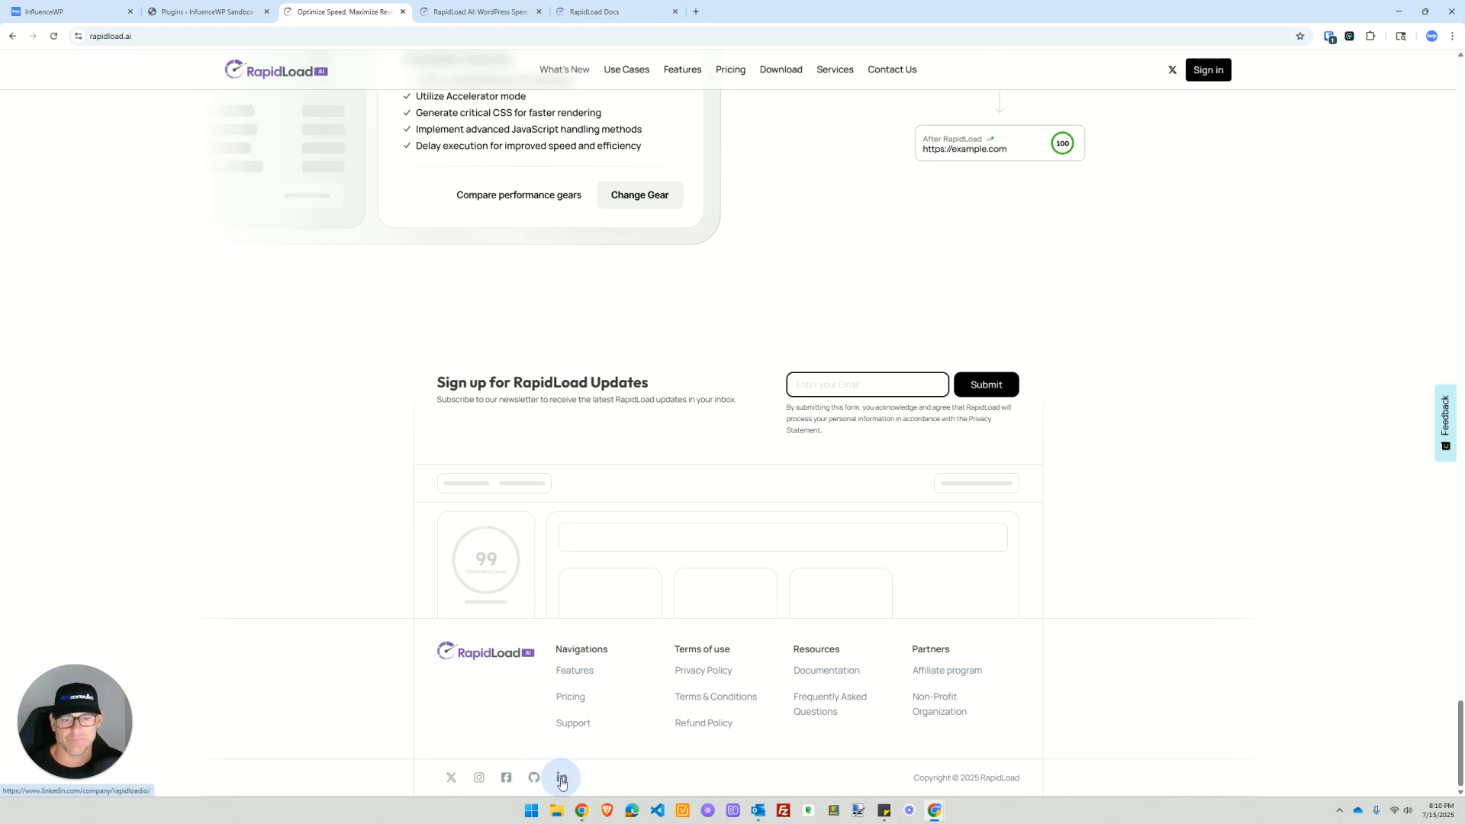
Step: Open RapidLoad's Services page and review the RapidLoad Stride and RapidLoad Headless offerings
{"action": "left_click", "coordinate": [833, 72]}
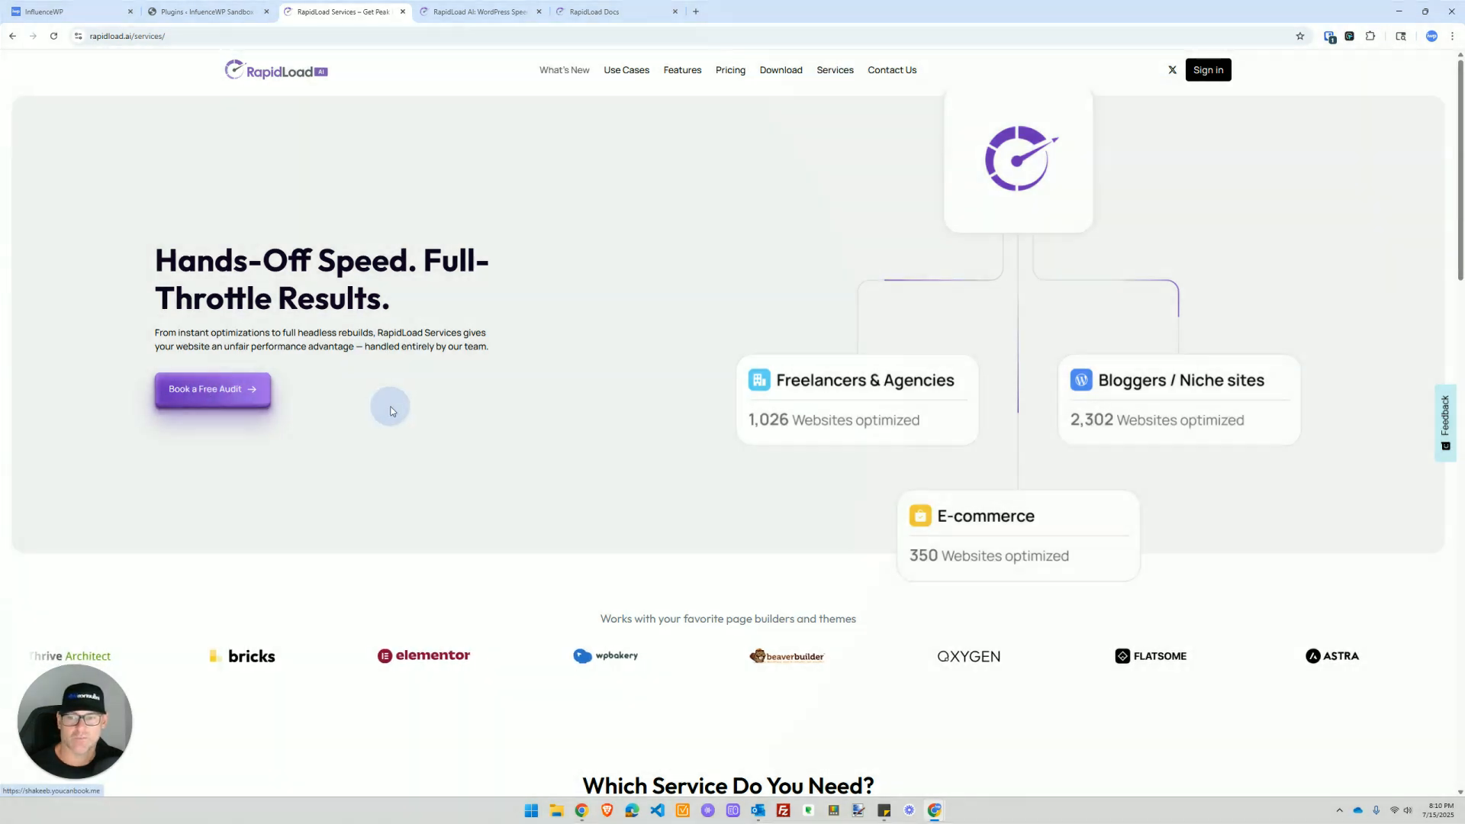
{"action": "scroll", "coordinate": [387, 408], "scroll_direction": "down", "scroll_amount": 2}
{"action": "scroll", "coordinate": [388, 408], "scroll_direction": "down", "scroll_amount": 6}
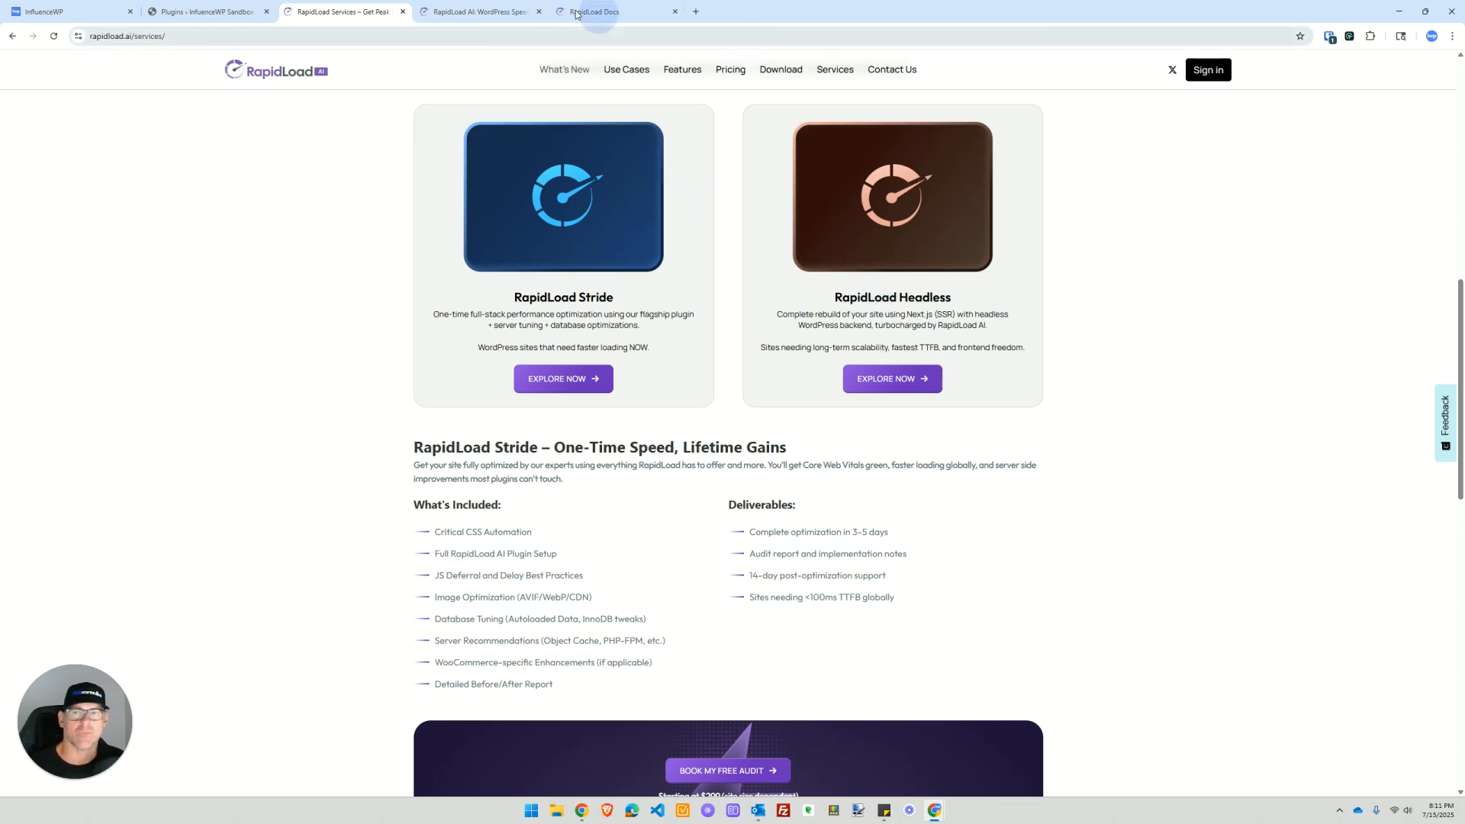
Step: Review the RapidLoad Features page, covering the one-click feature list, AI Diagnostics and the built-in PageSpeed Insights section
{"action": "left_click", "coordinate": [479, 12]}
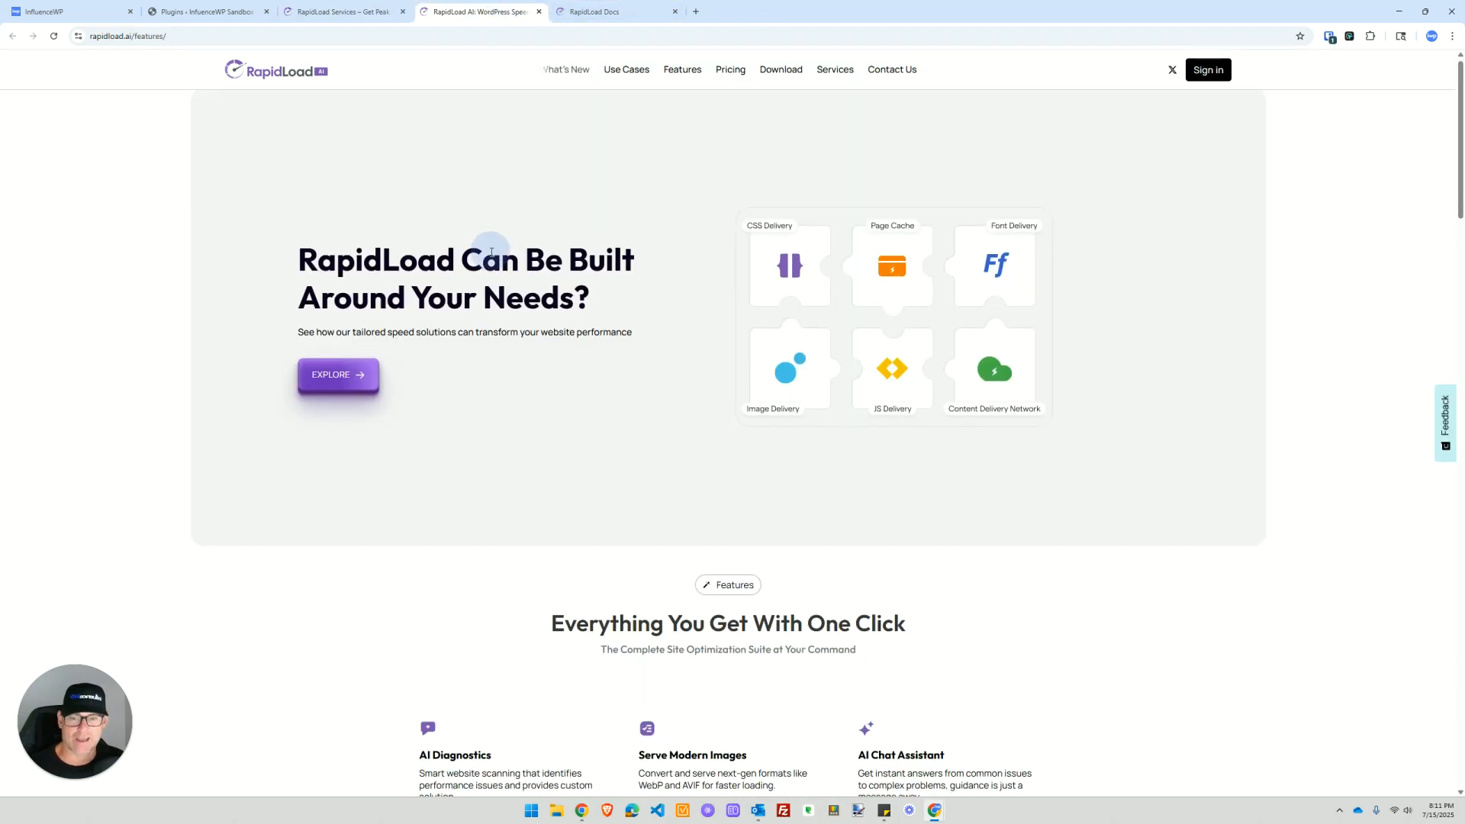
{"action": "scroll", "coordinate": [488, 248], "scroll_direction": "down", "scroll_amount": 8}
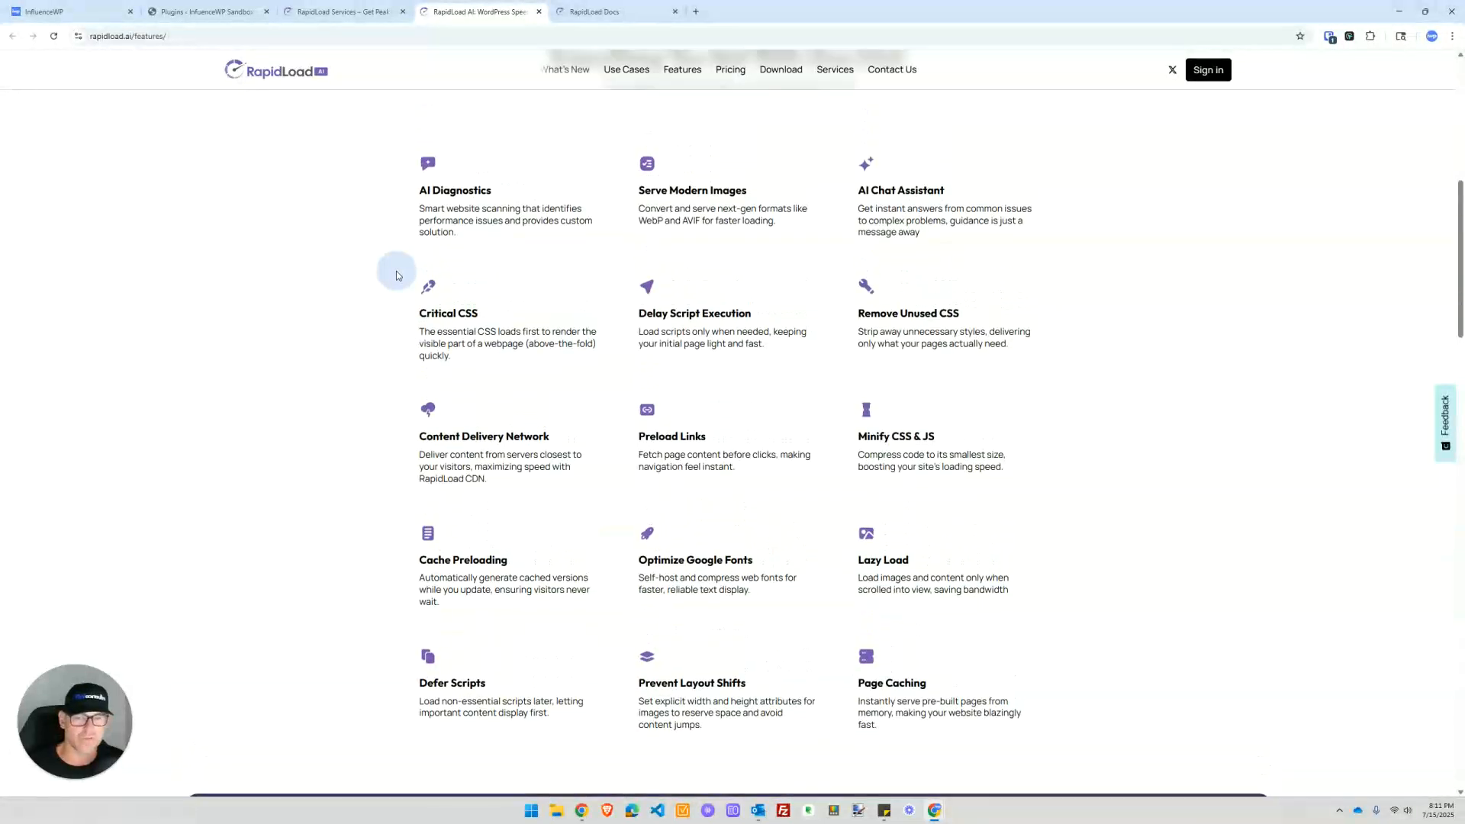
{"action": "scroll", "coordinate": [397, 267], "scroll_direction": "up", "scroll_amount": 1}
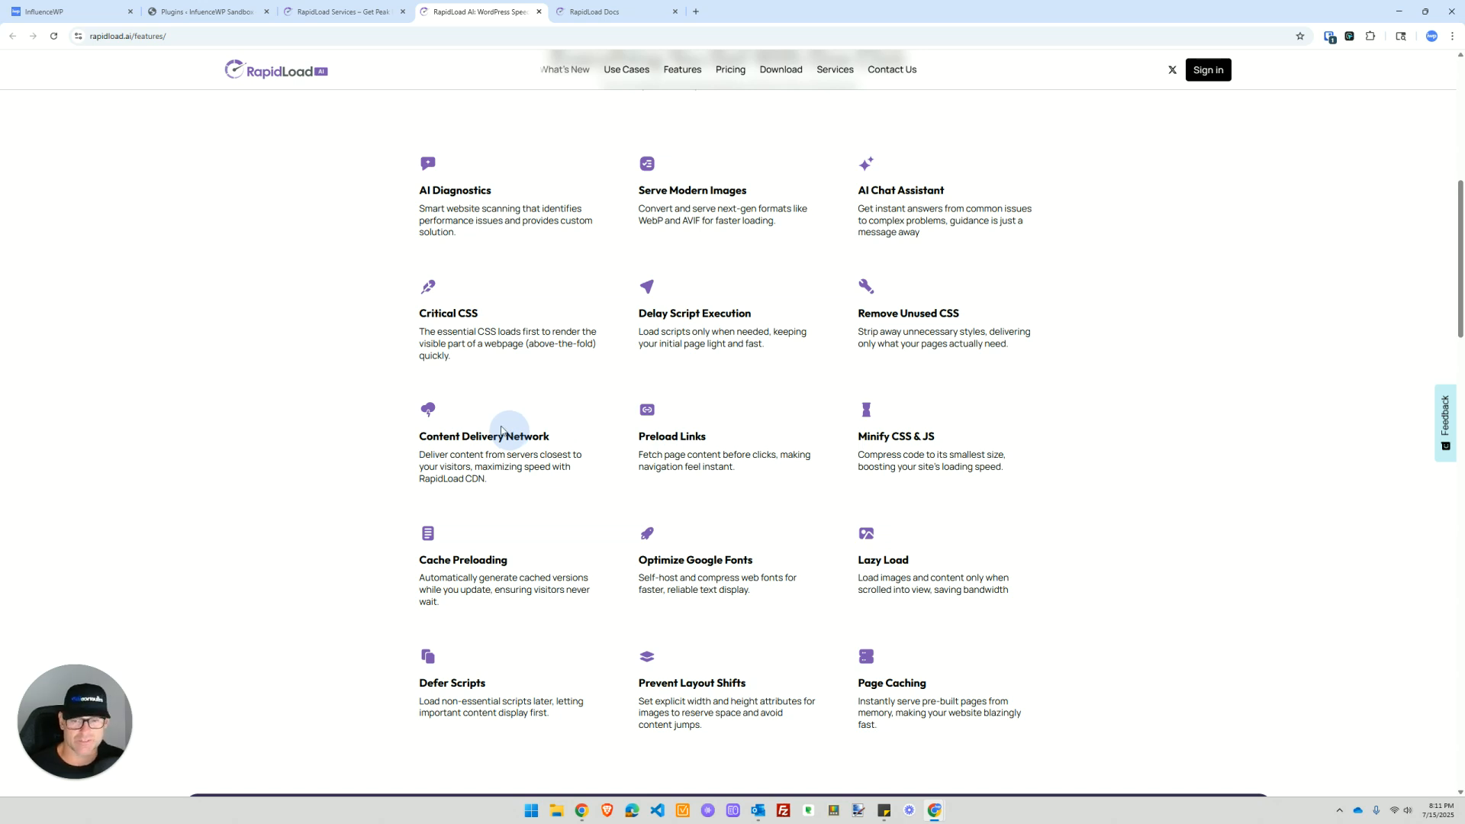
{"action": "key", "text": "ctrl"}
{"action": "key", "text": "ctrl"}
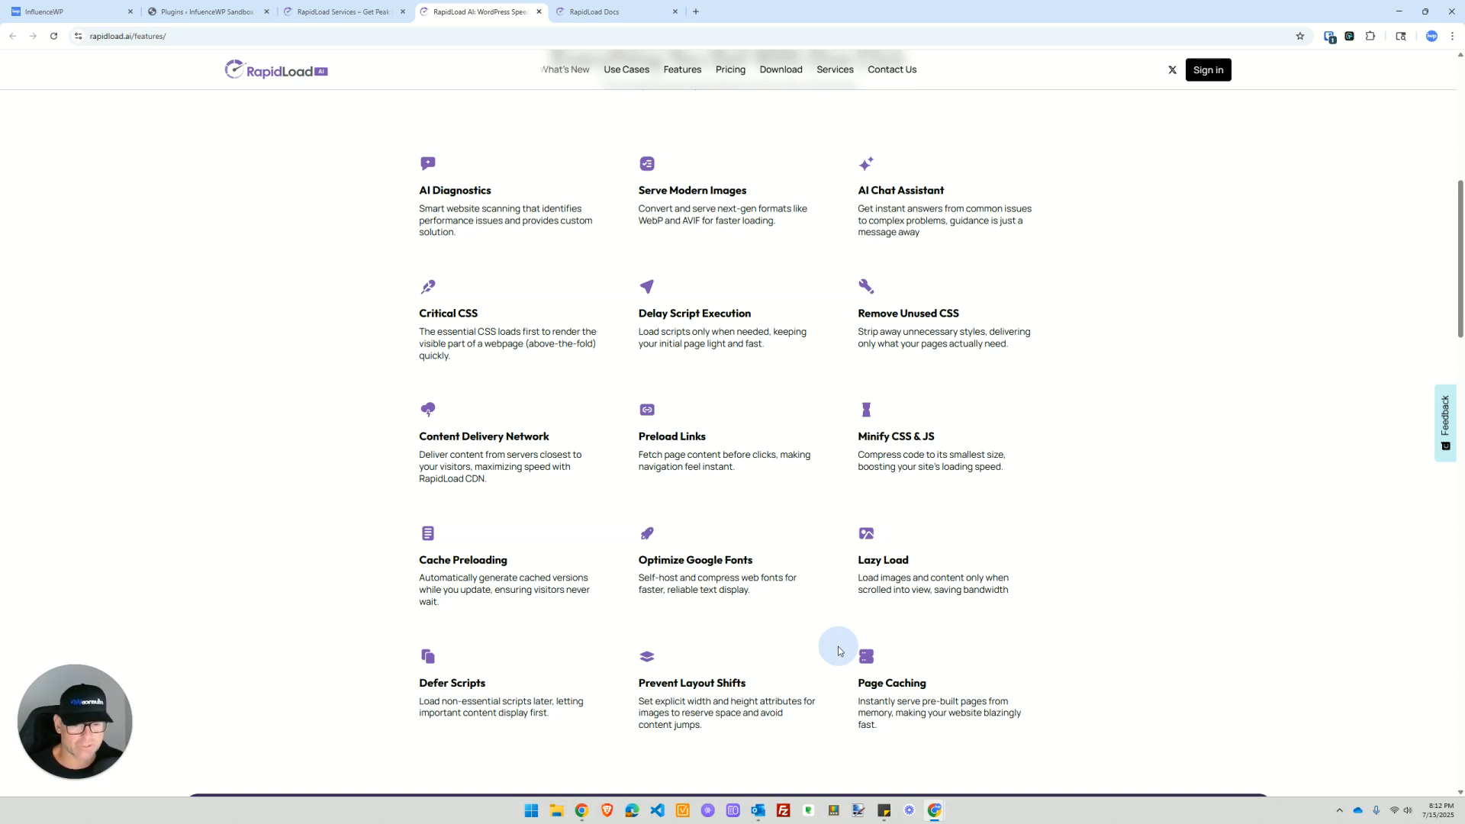
{"action": "scroll", "coordinate": [819, 569], "scroll_direction": "down", "scroll_amount": 10}
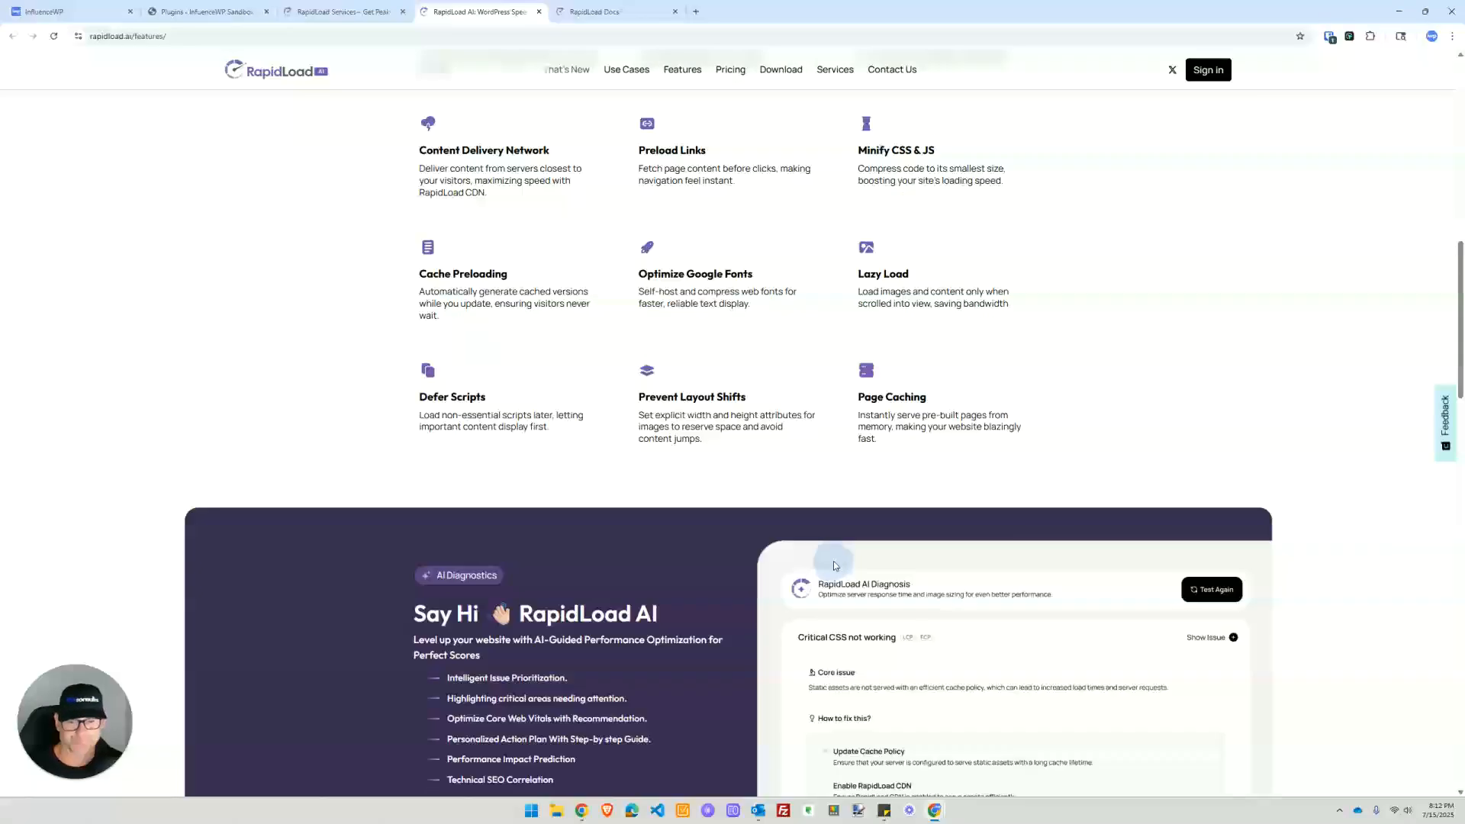
{"action": "scroll", "coordinate": [819, 565], "scroll_direction": "down", "scroll_amount": 6}
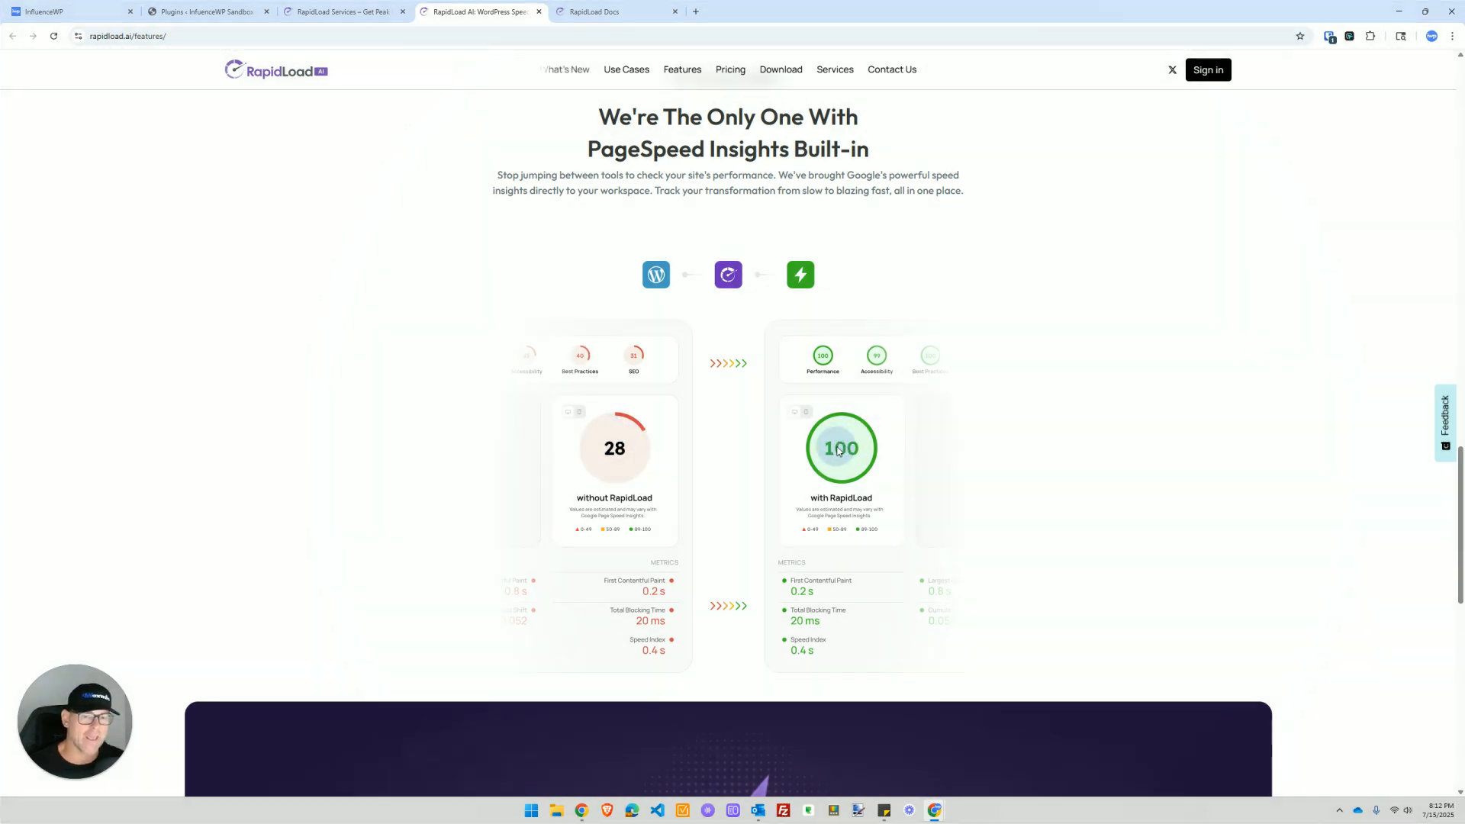
{"action": "scroll", "coordinate": [834, 448], "scroll_direction": "down", "scroll_amount": 2}
{"action": "scroll", "coordinate": [835, 451], "scroll_direction": "up", "scroll_amount": 1}
{"action": "scroll", "coordinate": [836, 450], "scroll_direction": "up", "scroll_amount": 2}
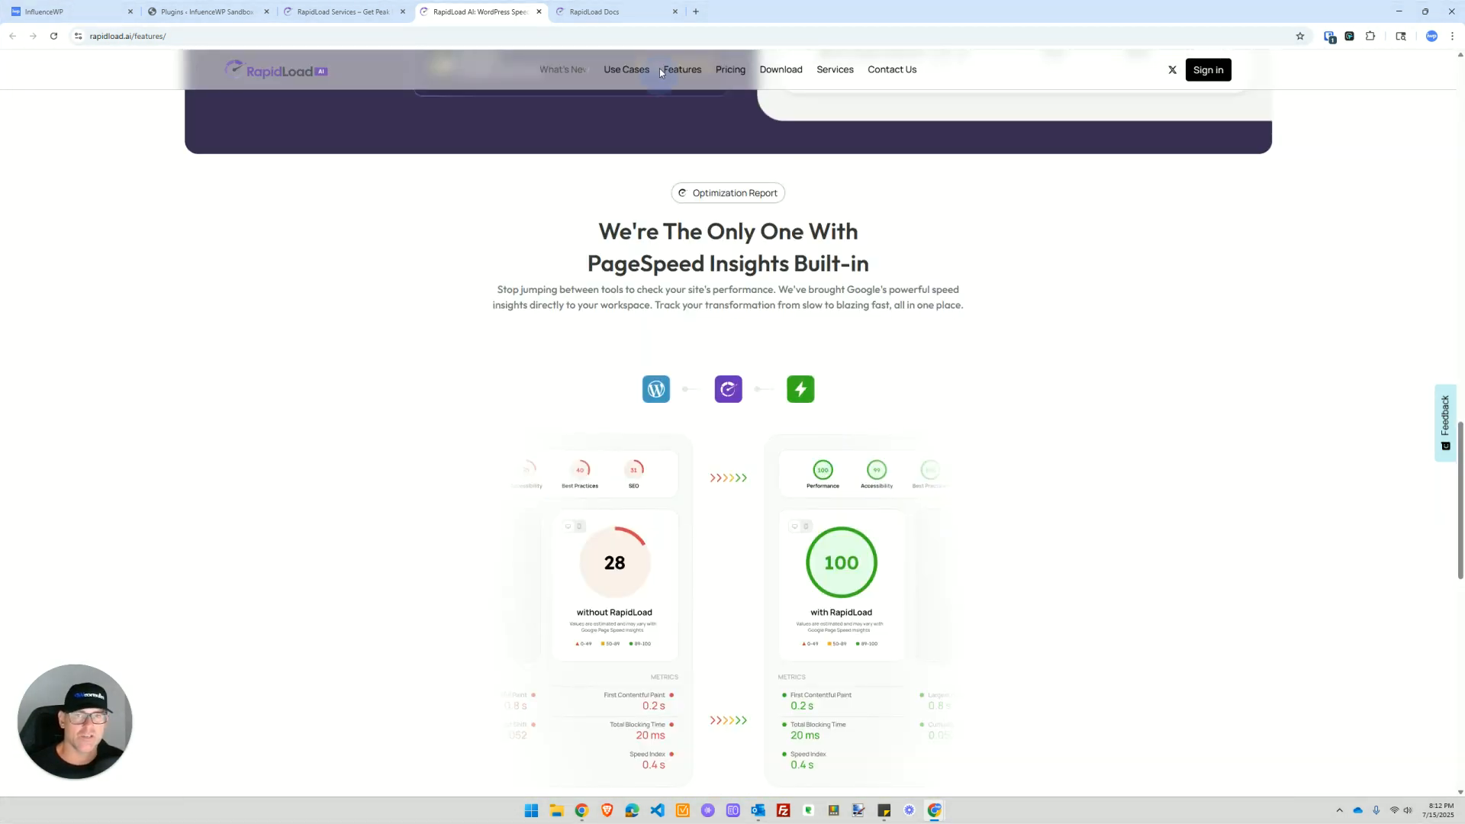
Step: Open the Installation guide under Getting Started in the RapidLoad documentation and look through its requirements, installation, update and rollback sections
{"action": "left_click", "coordinate": [607, 12]}
{"action": "left_click", "coordinate": [1027, 90]}
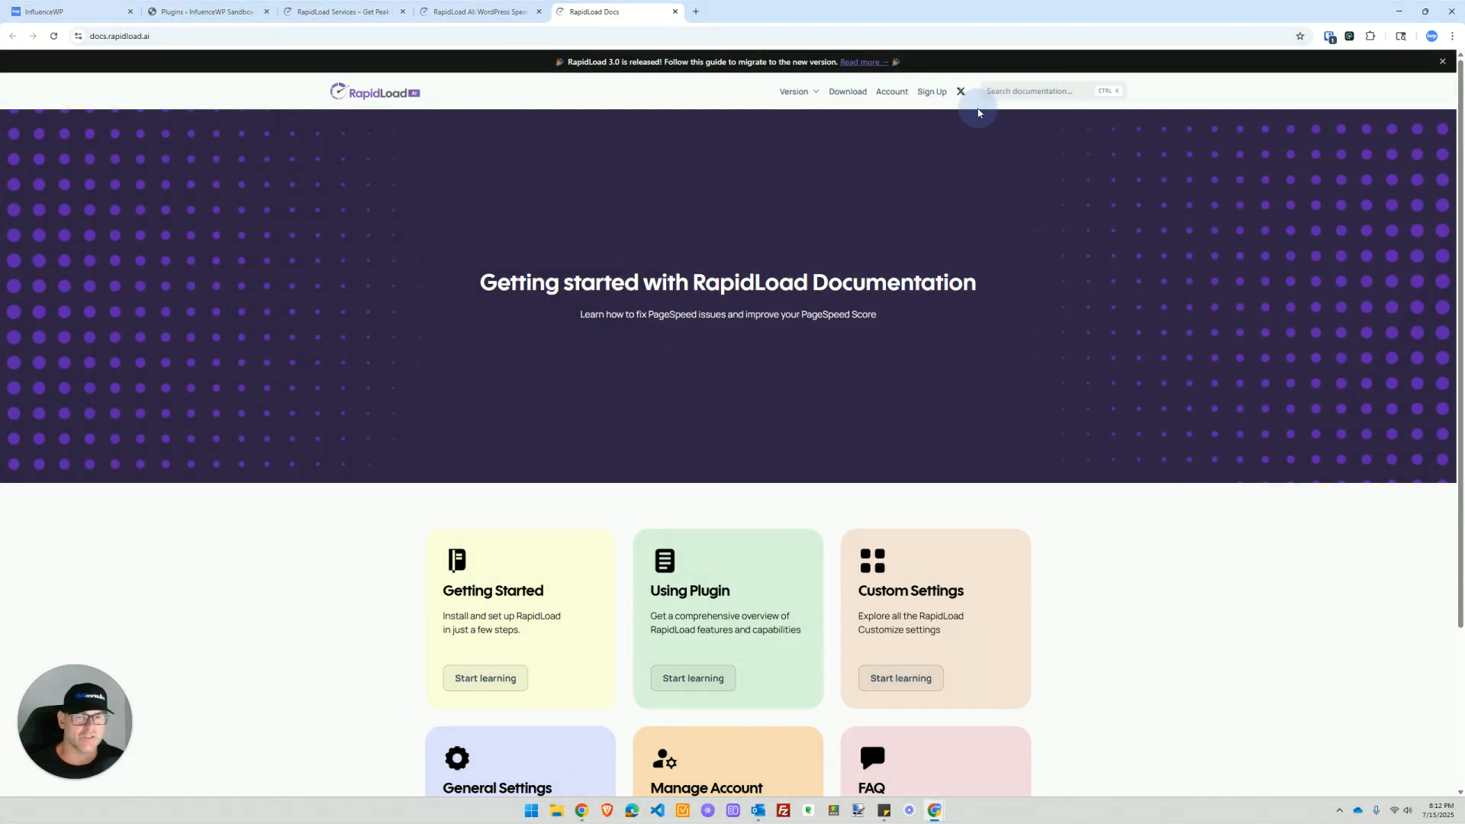
{"action": "scroll", "coordinate": [778, 227], "scroll_direction": "down", "scroll_amount": 3}
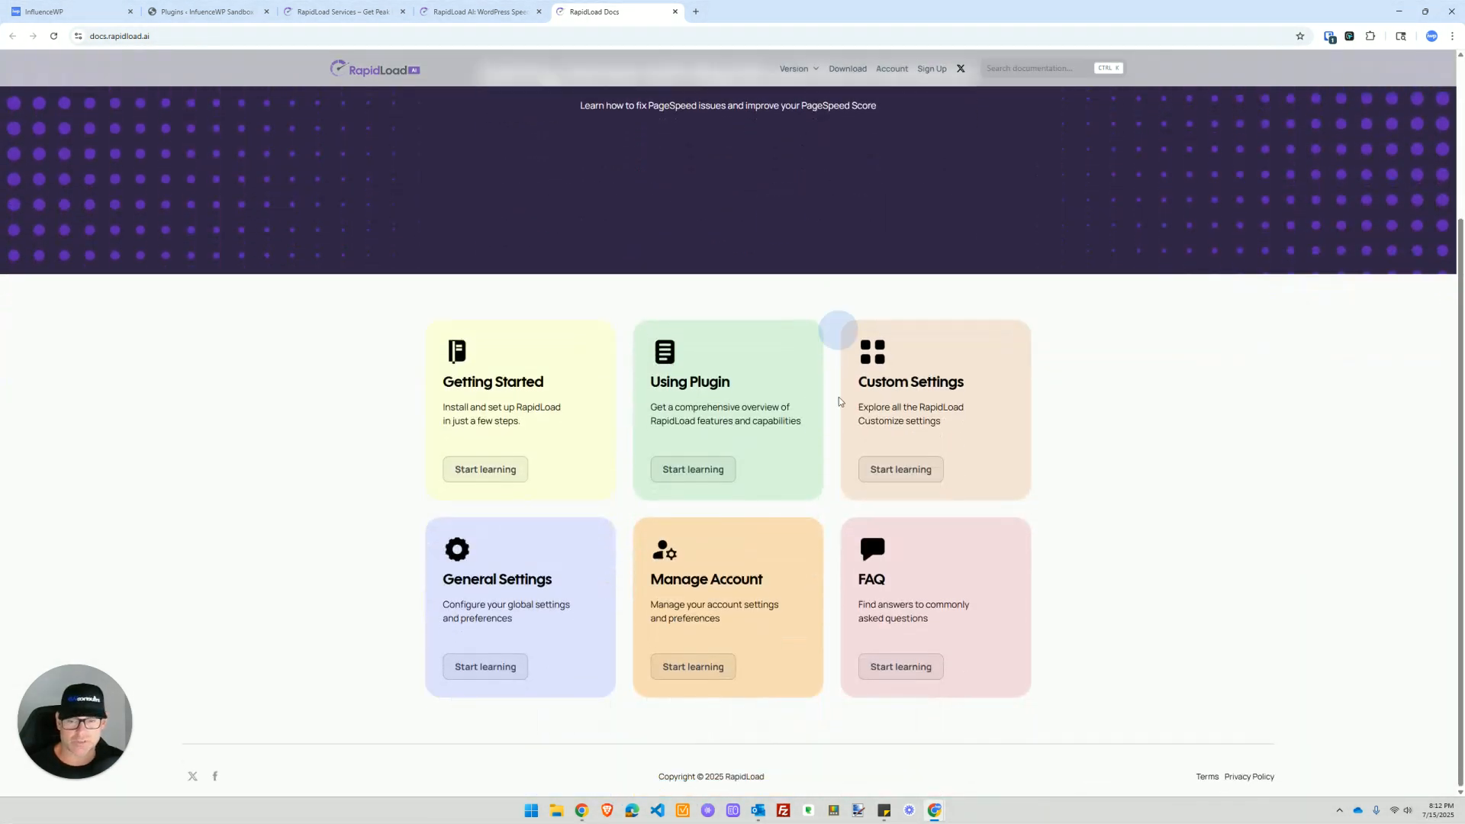
{"action": "left_click", "coordinate": [490, 478]}
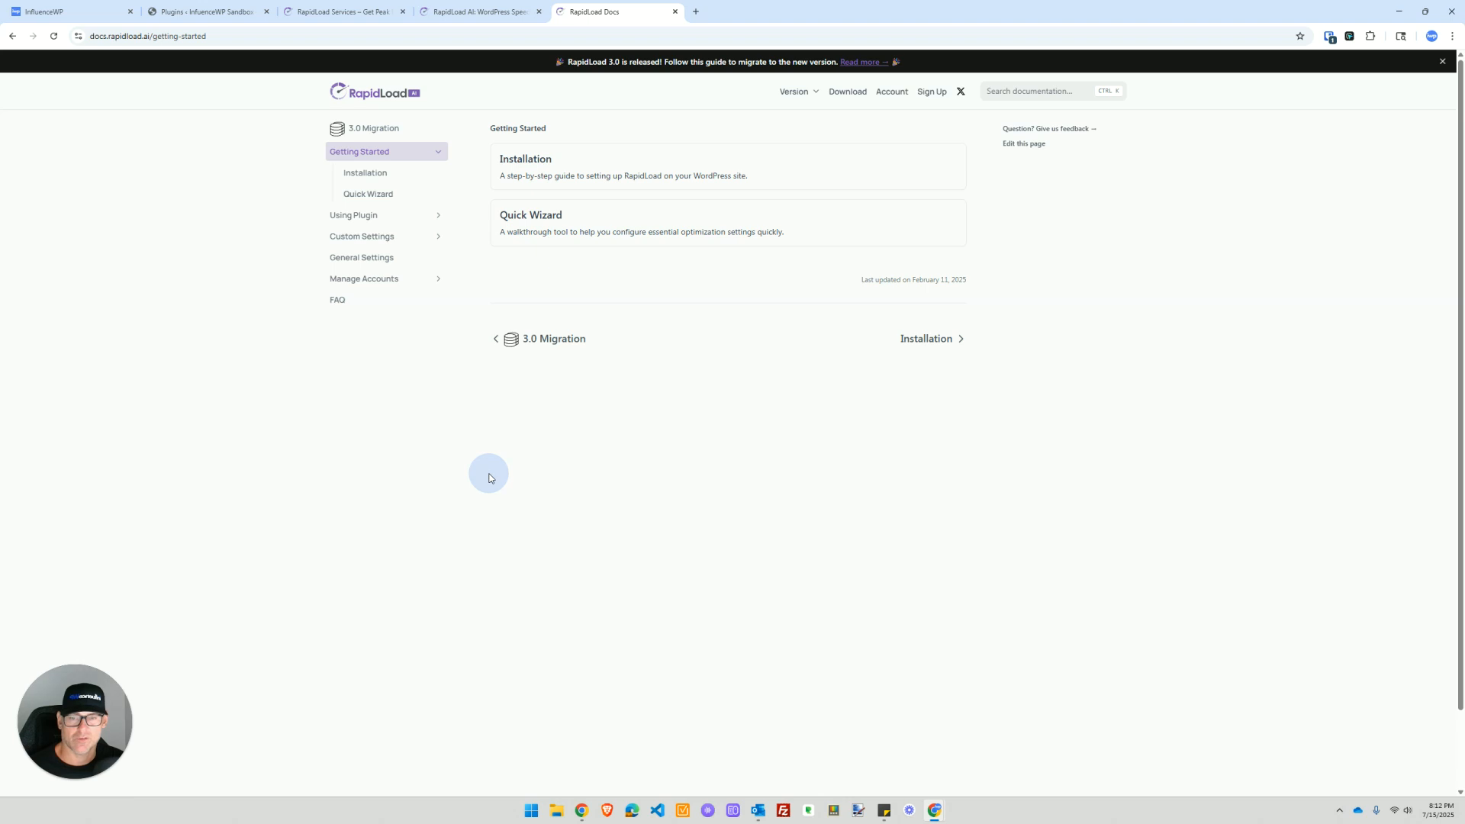
{"action": "left_click", "coordinate": [559, 164]}
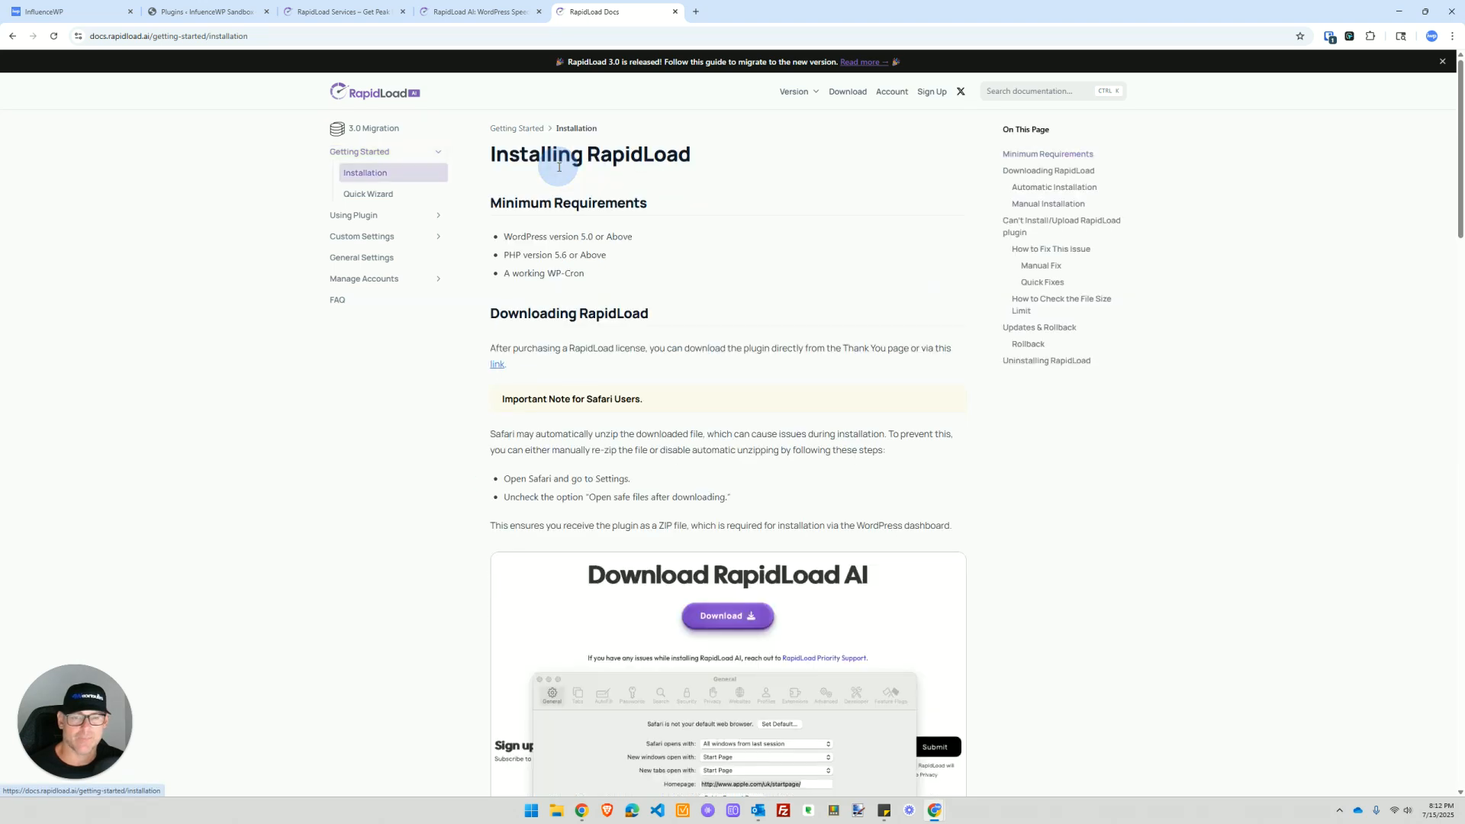
{"action": "scroll", "coordinate": [566, 303], "scroll_direction": "down", "scroll_amount": 12}
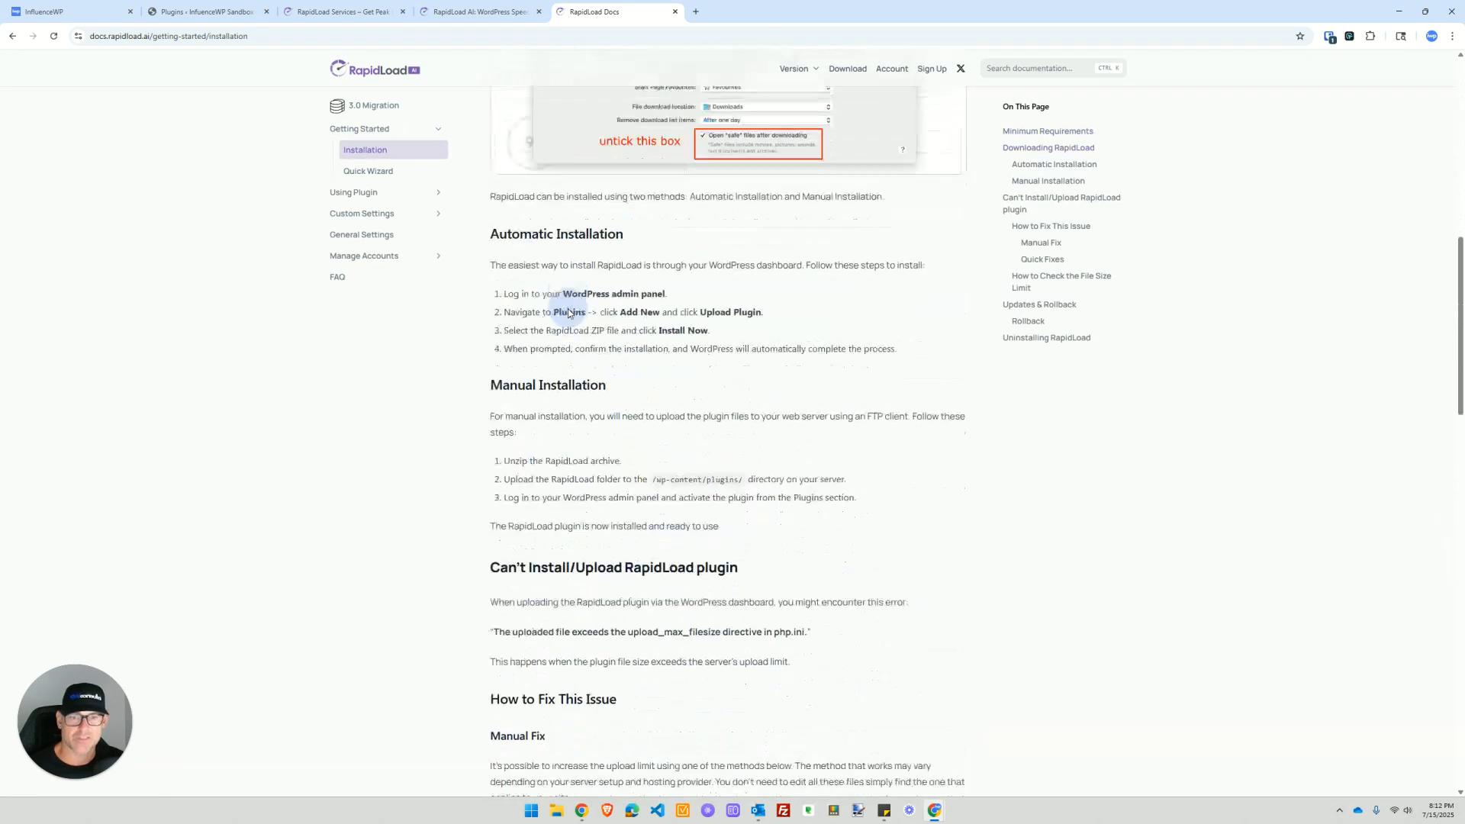
{"action": "scroll", "coordinate": [568, 309], "scroll_direction": "down", "scroll_amount": 5}
{"action": "scroll", "coordinate": [568, 312], "scroll_direction": "down", "scroll_amount": 7}
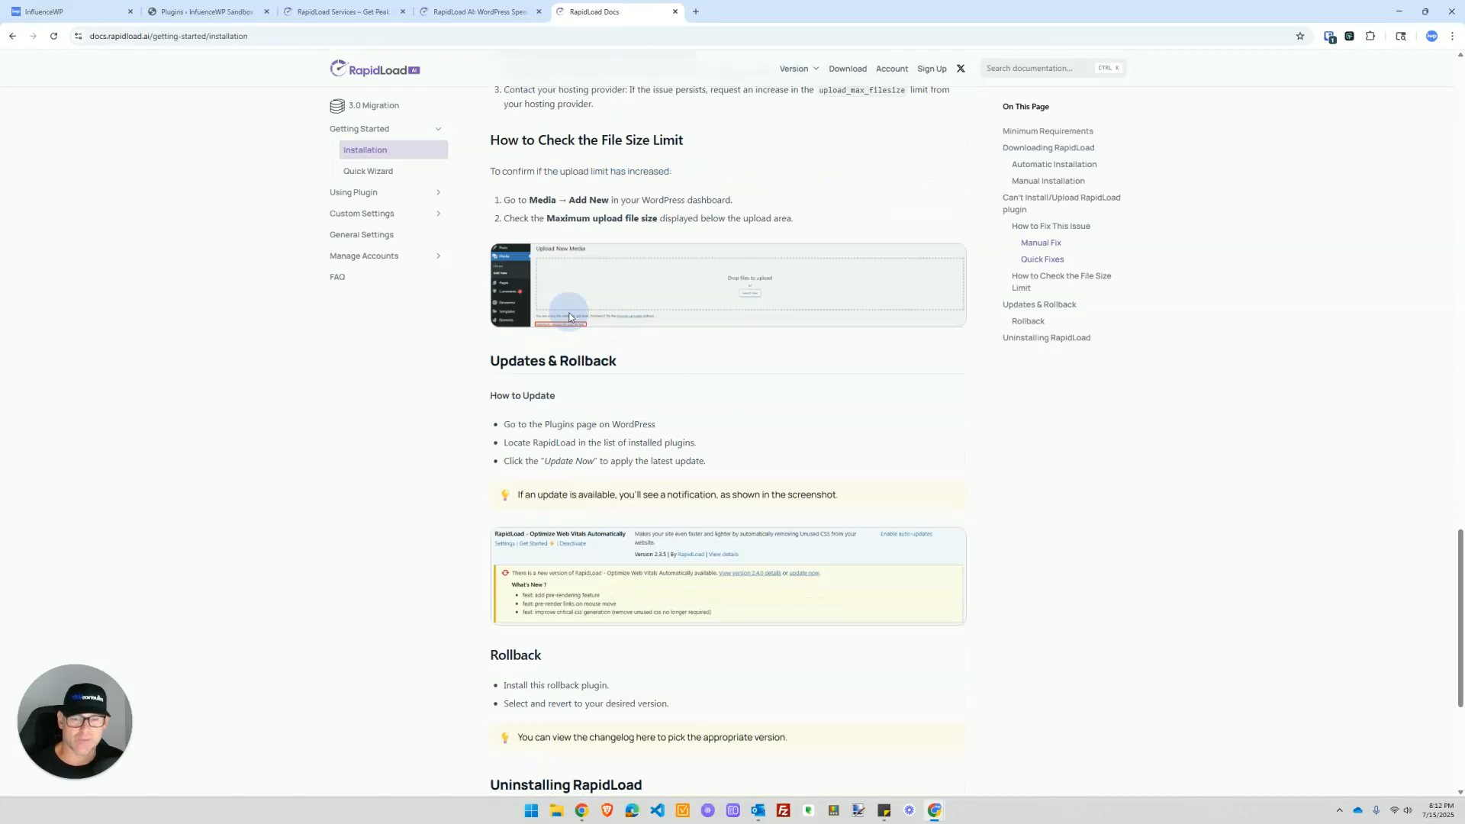
{"action": "scroll", "coordinate": [568, 314], "scroll_direction": "up", "scroll_amount": 20}
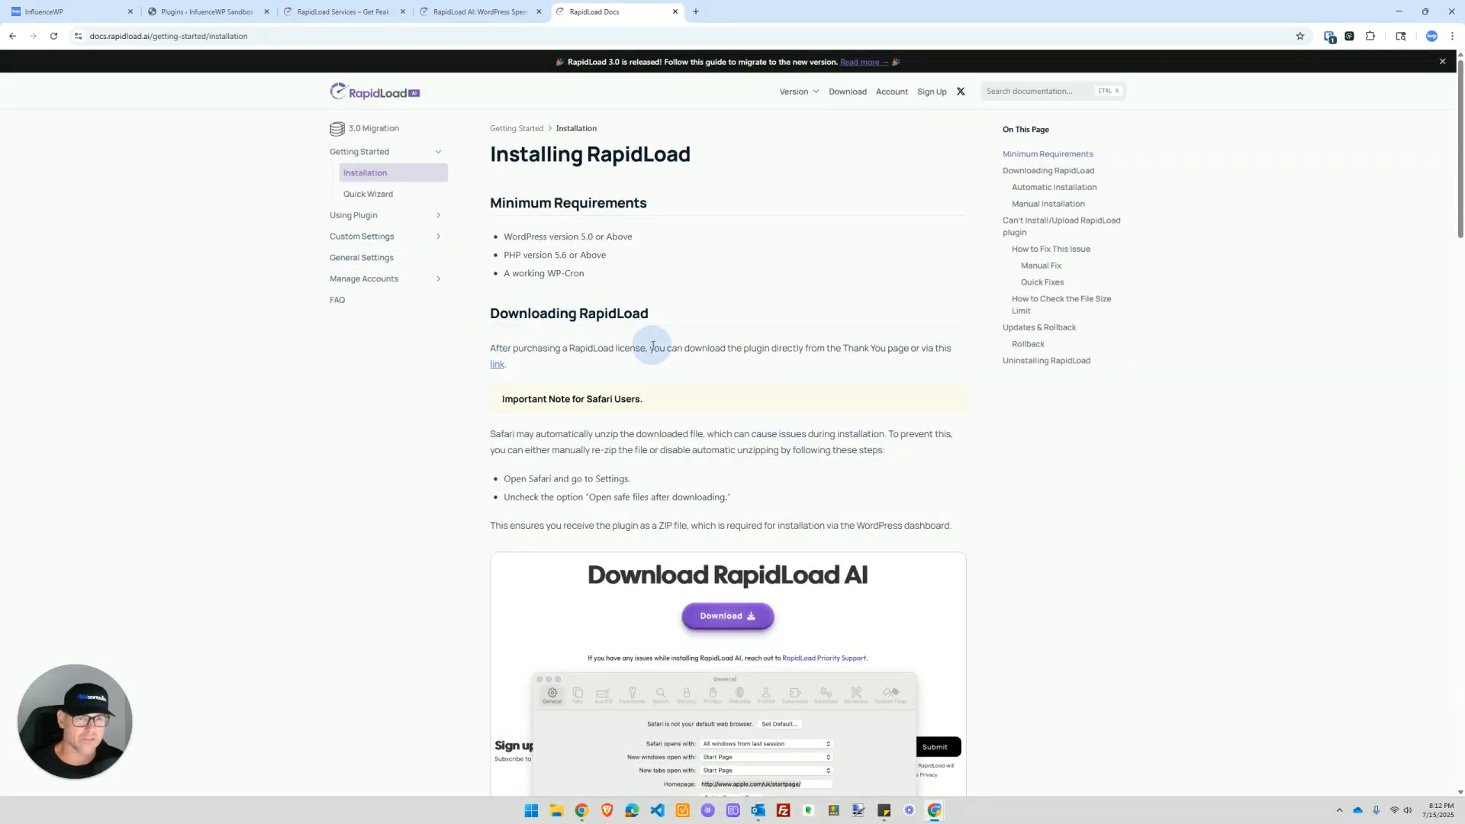
{"action": "scroll", "coordinate": [654, 351], "scroll_direction": "down", "scroll_amount": 15}
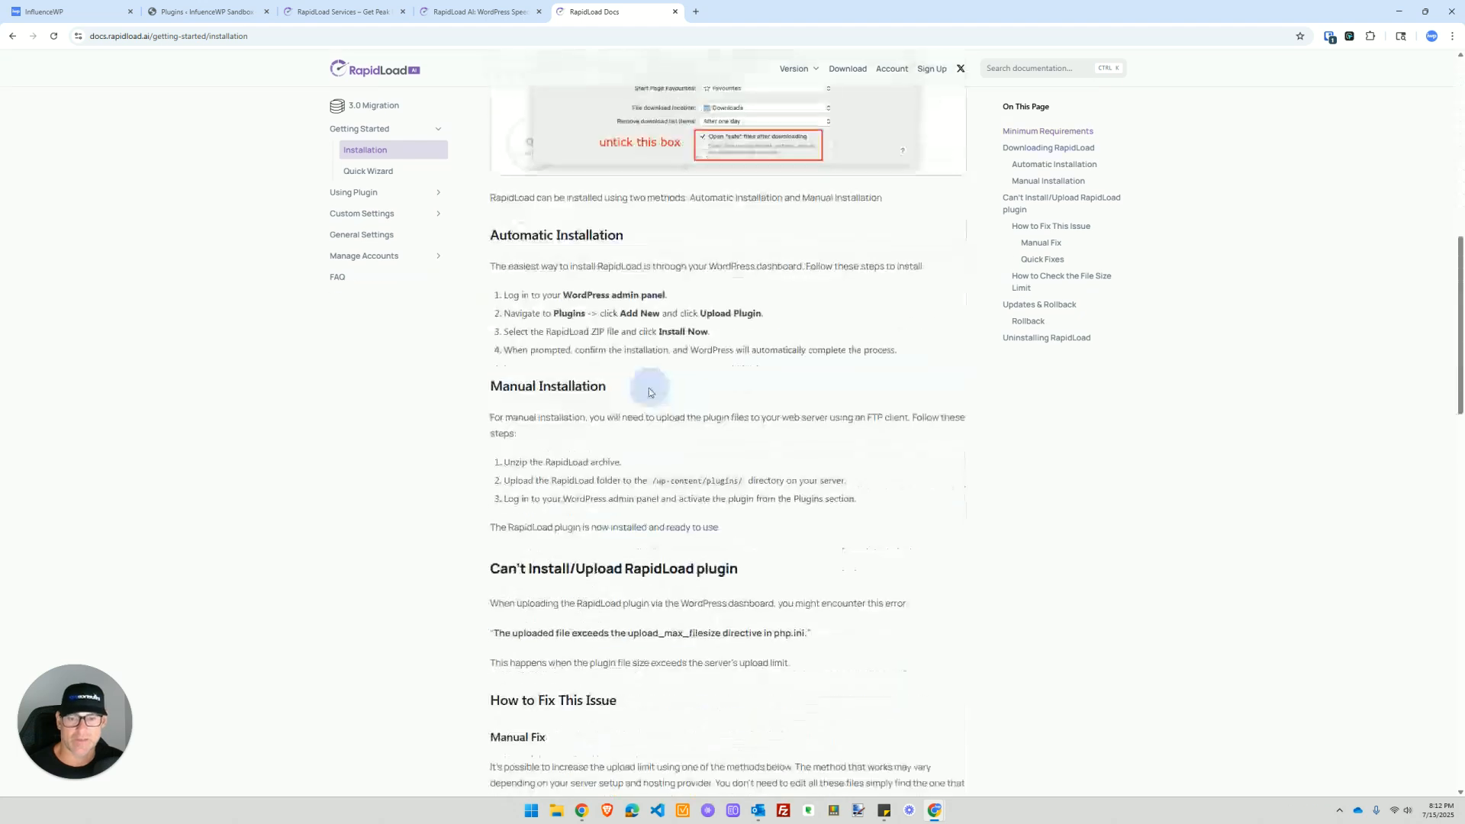
Step: Close the documentation and Features pages, check the rest of the Services page, and close it to return to the WordPress Plugins page
{"action": "left_click", "coordinate": [674, 11]}
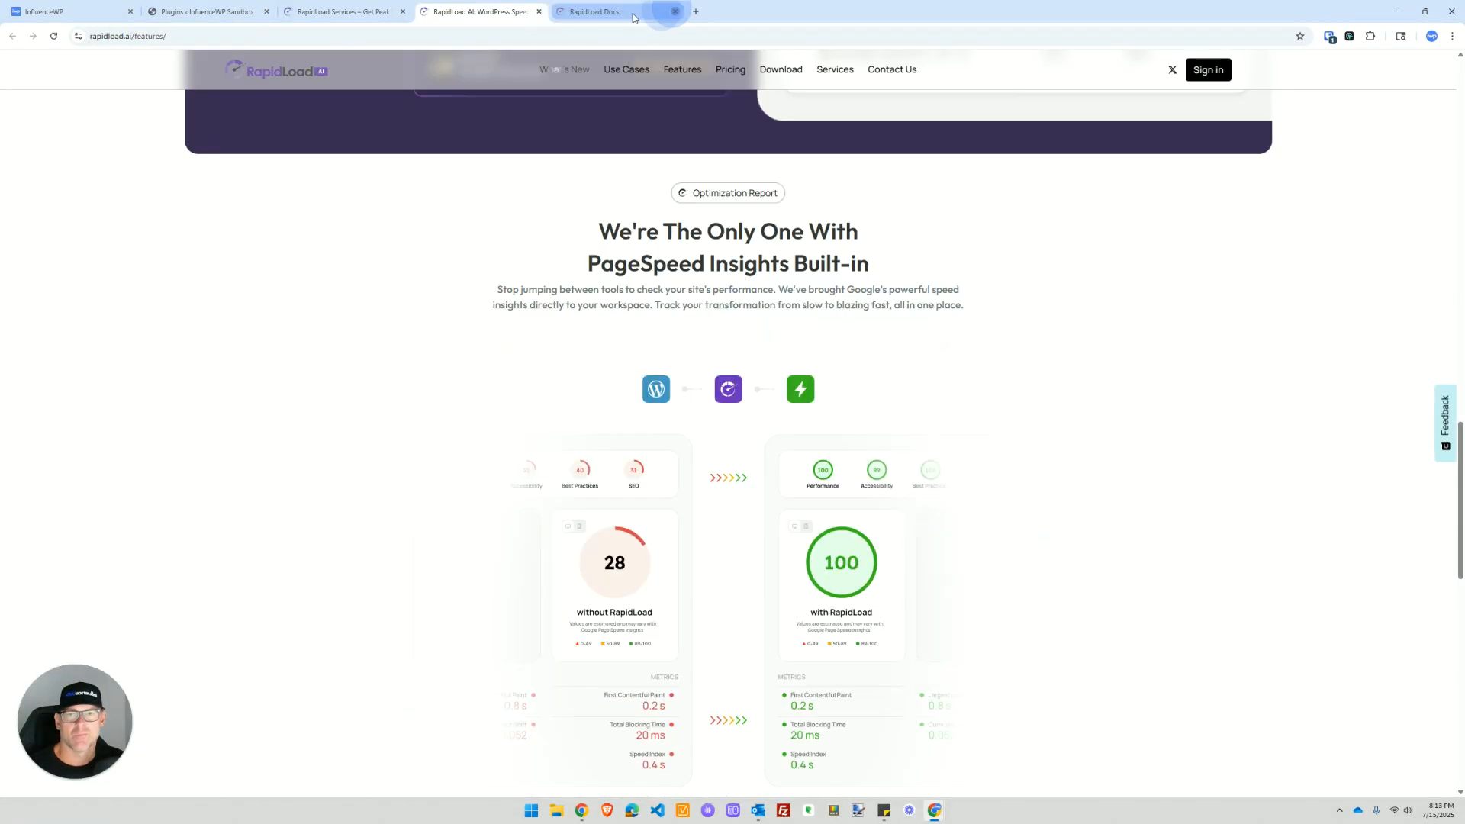
{"action": "left_click", "coordinate": [539, 12]}
{"action": "scroll", "coordinate": [458, 336], "scroll_direction": "down", "scroll_amount": 10}
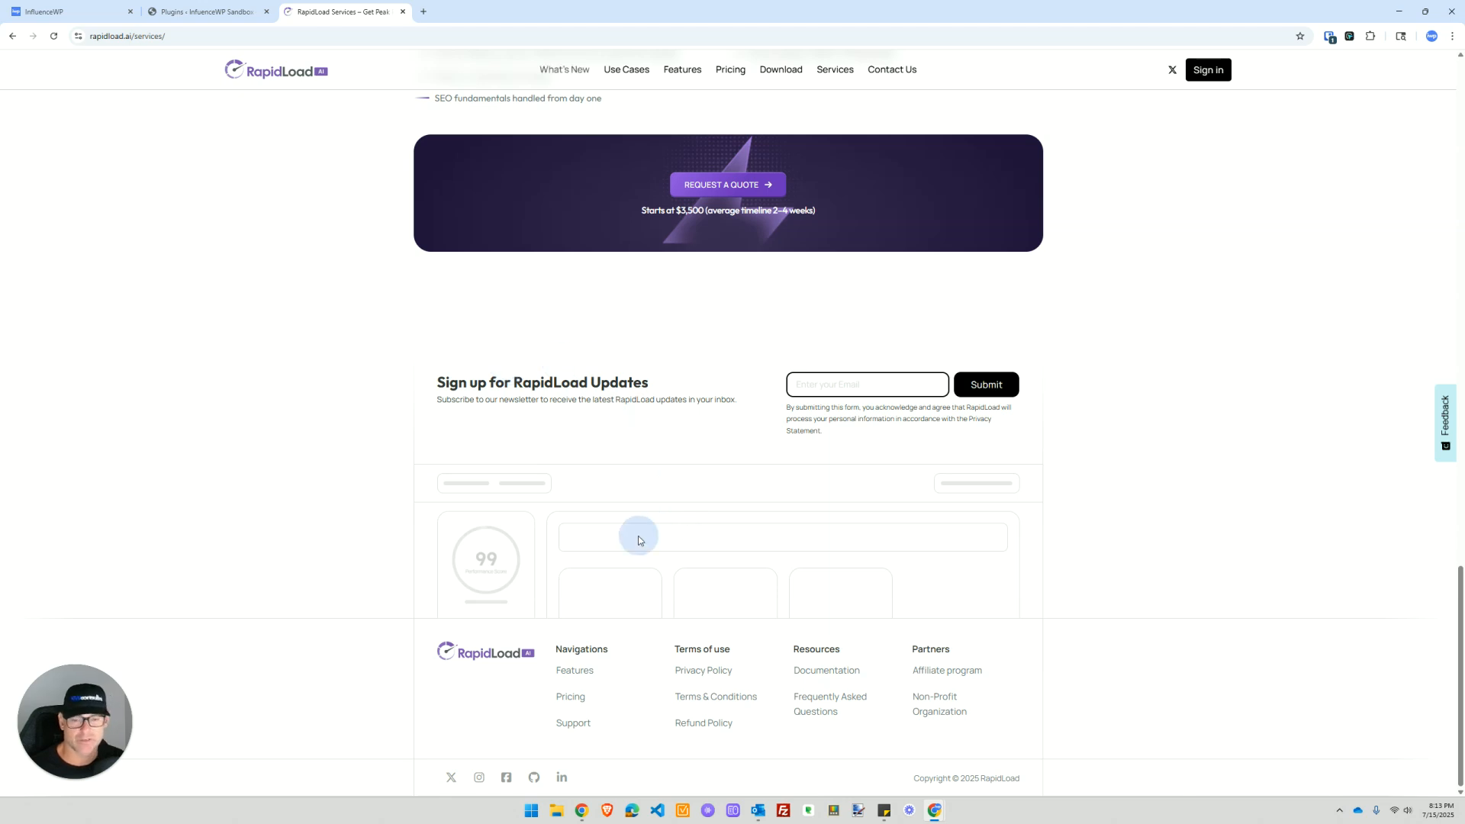
{"action": "scroll", "coordinate": [578, 633], "scroll_direction": "up", "scroll_amount": 1}
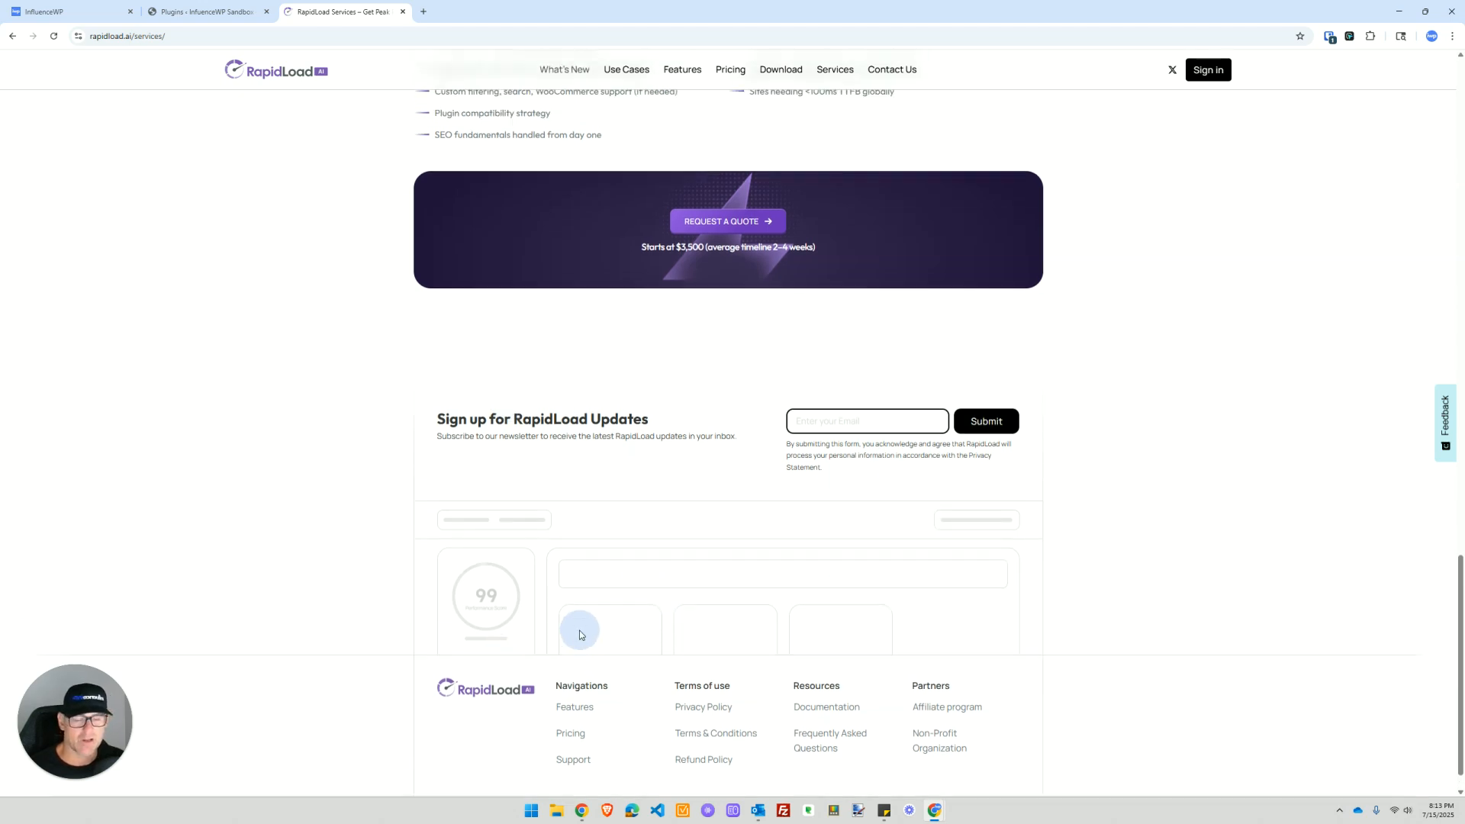
{"action": "scroll", "coordinate": [580, 635], "scroll_direction": "down", "scroll_amount": 1}
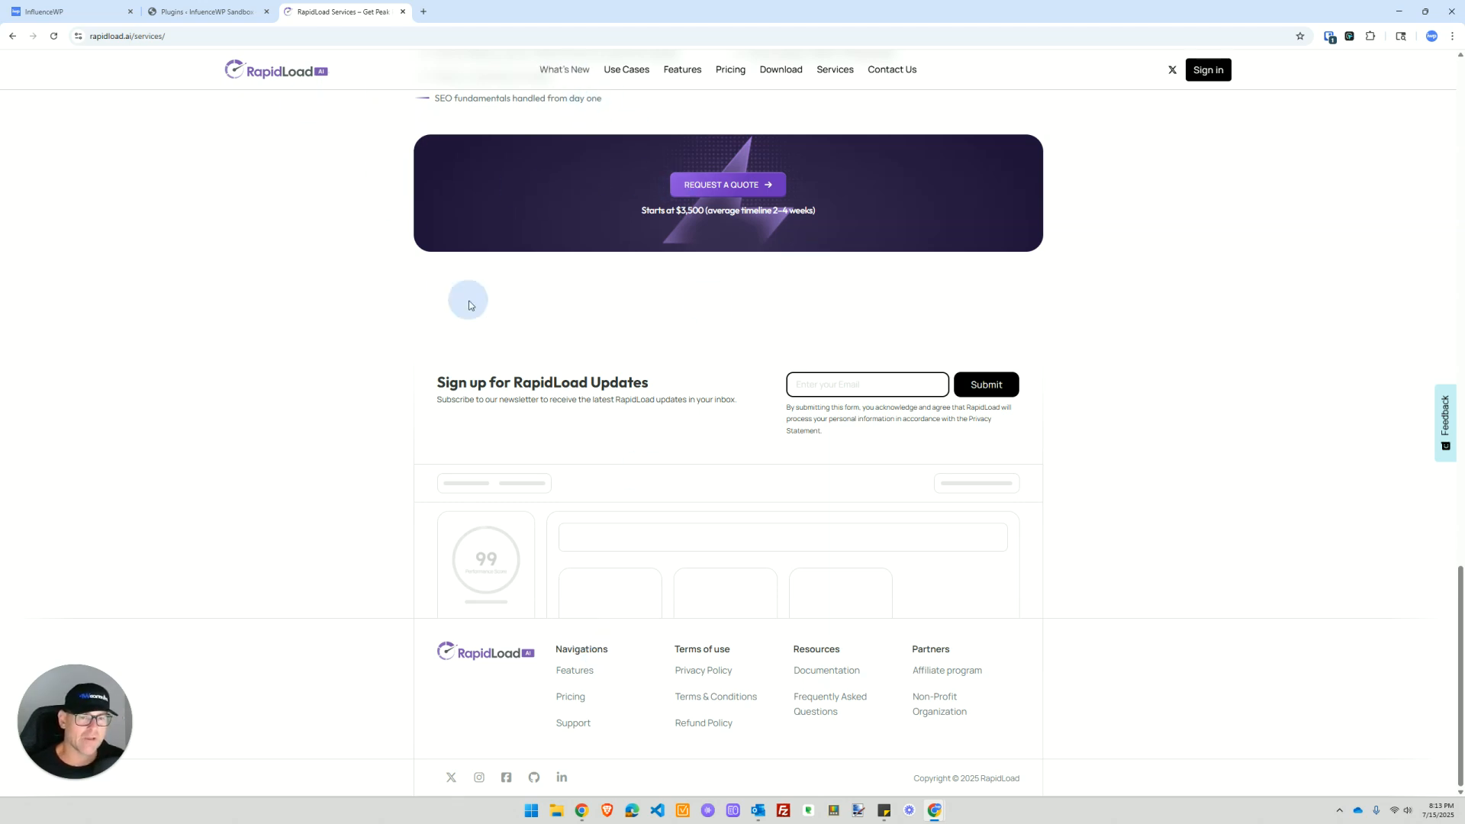
{"action": "scroll", "coordinate": [550, 363], "scroll_direction": "up", "scroll_amount": 20}
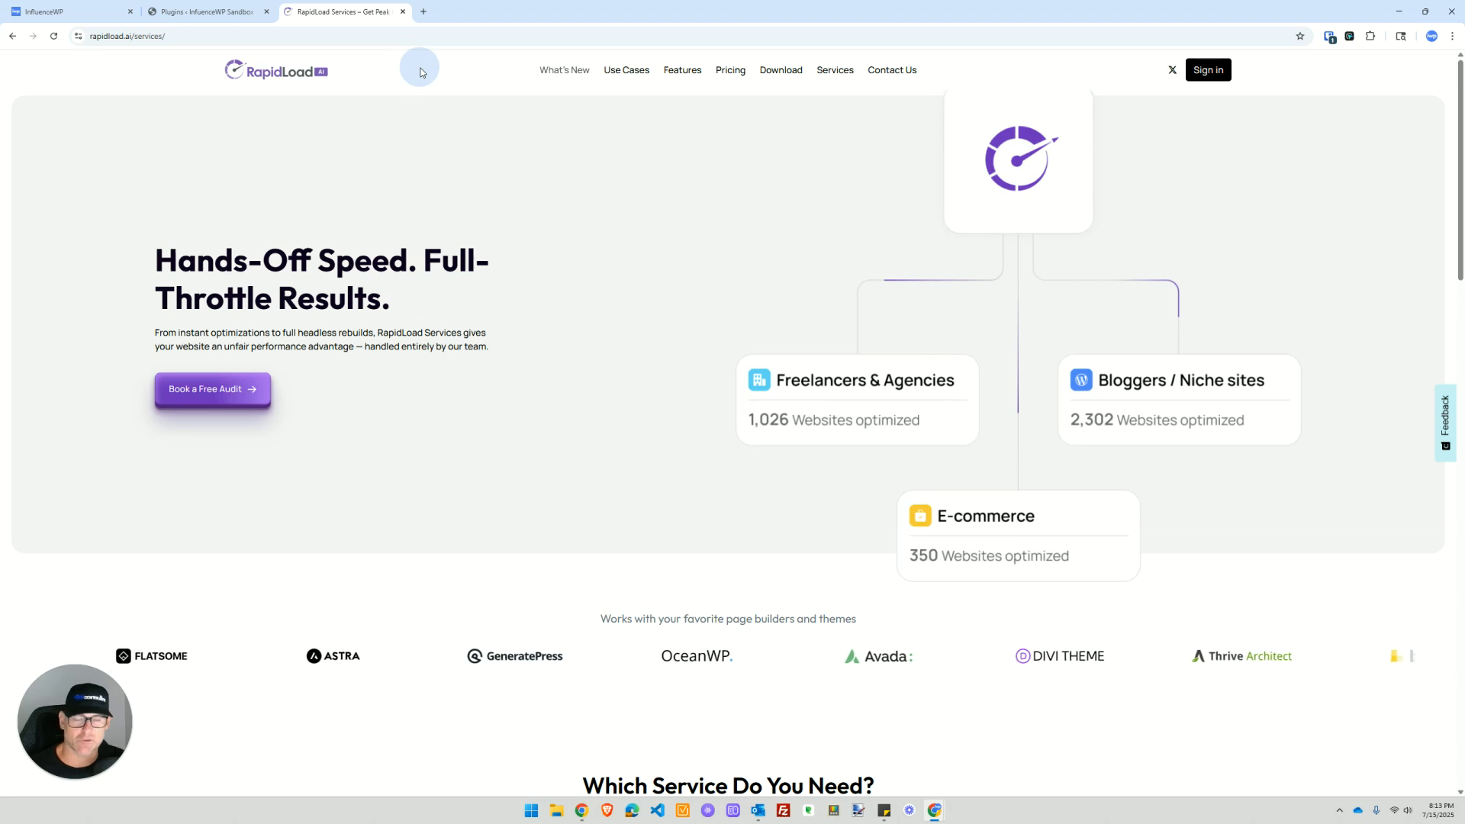
{"action": "left_click", "coordinate": [402, 13]}
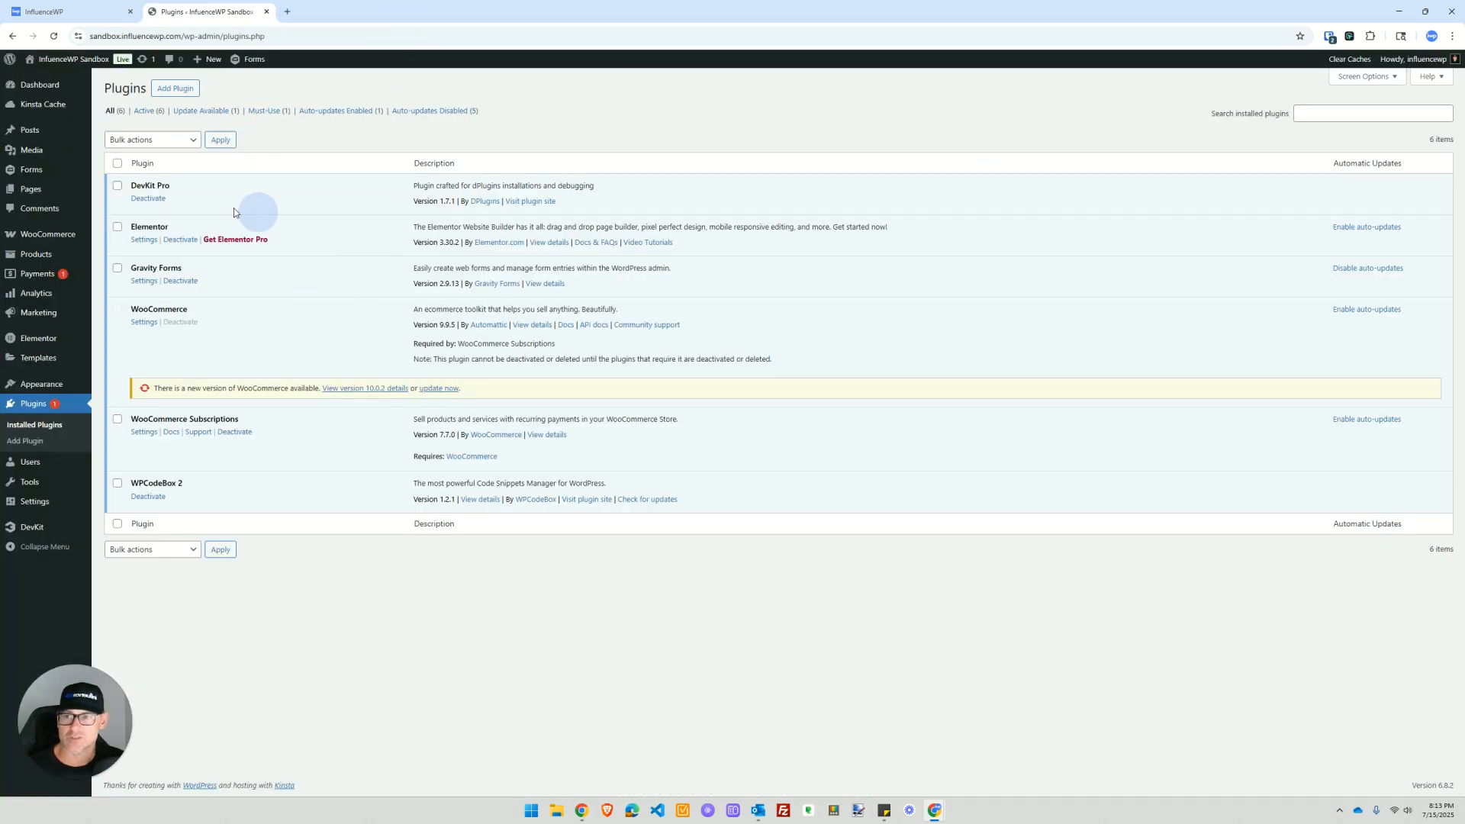
Step: Search the WordPress plugin directory for "rapidload" to add a new plugin
{"action": "left_click", "coordinate": [174, 90]}
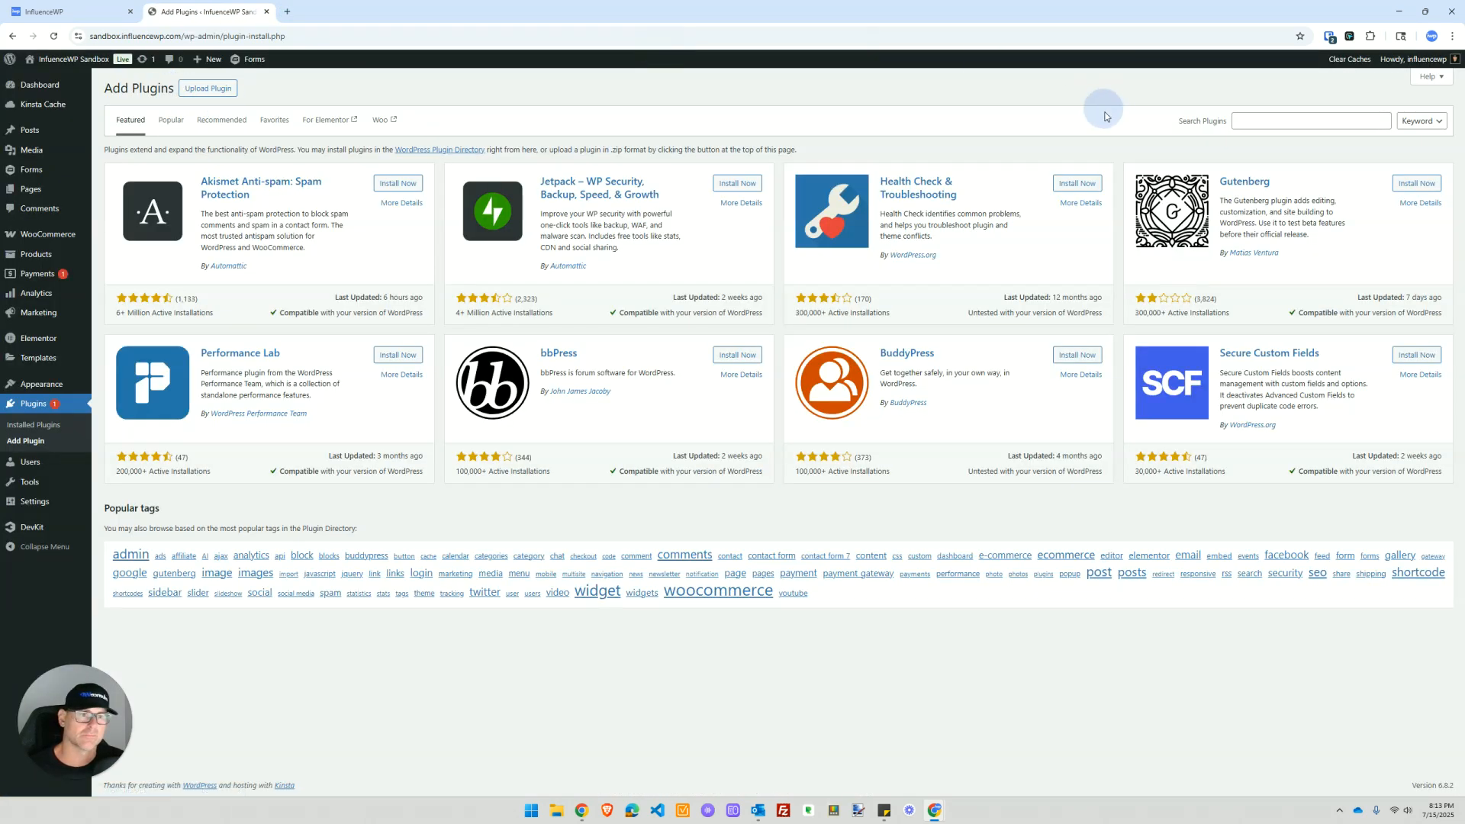
{"action": "left_click", "coordinate": [1292, 119]}
{"action": "type", "text": "rapidload"}
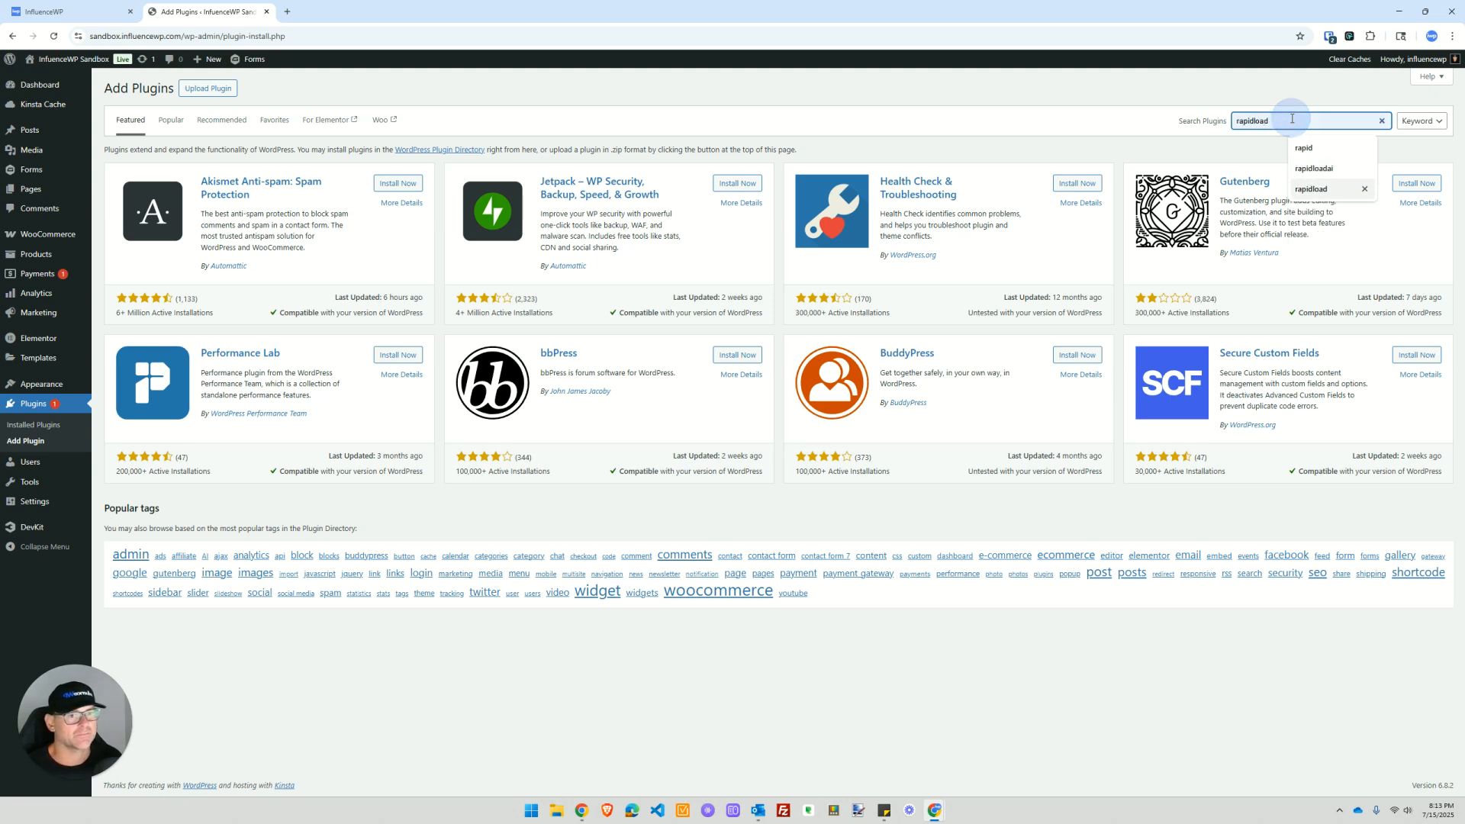
{"action": "key", "text": "Return"}
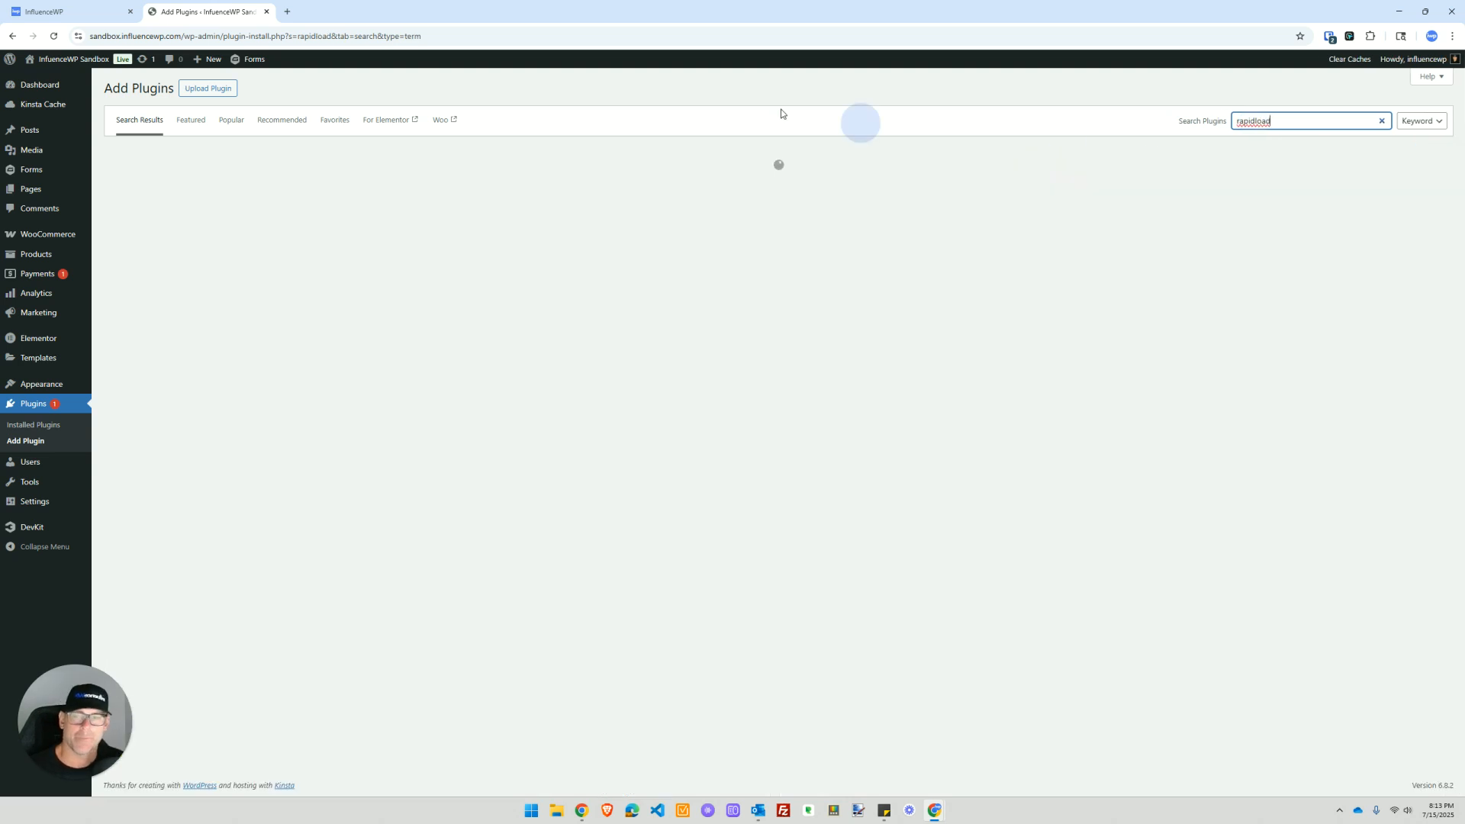
Step: Install and activate the RapidLoad AI plugin, and continue its onboarding to the performance gear selection
{"action": "left_click", "coordinate": [389, 184]}
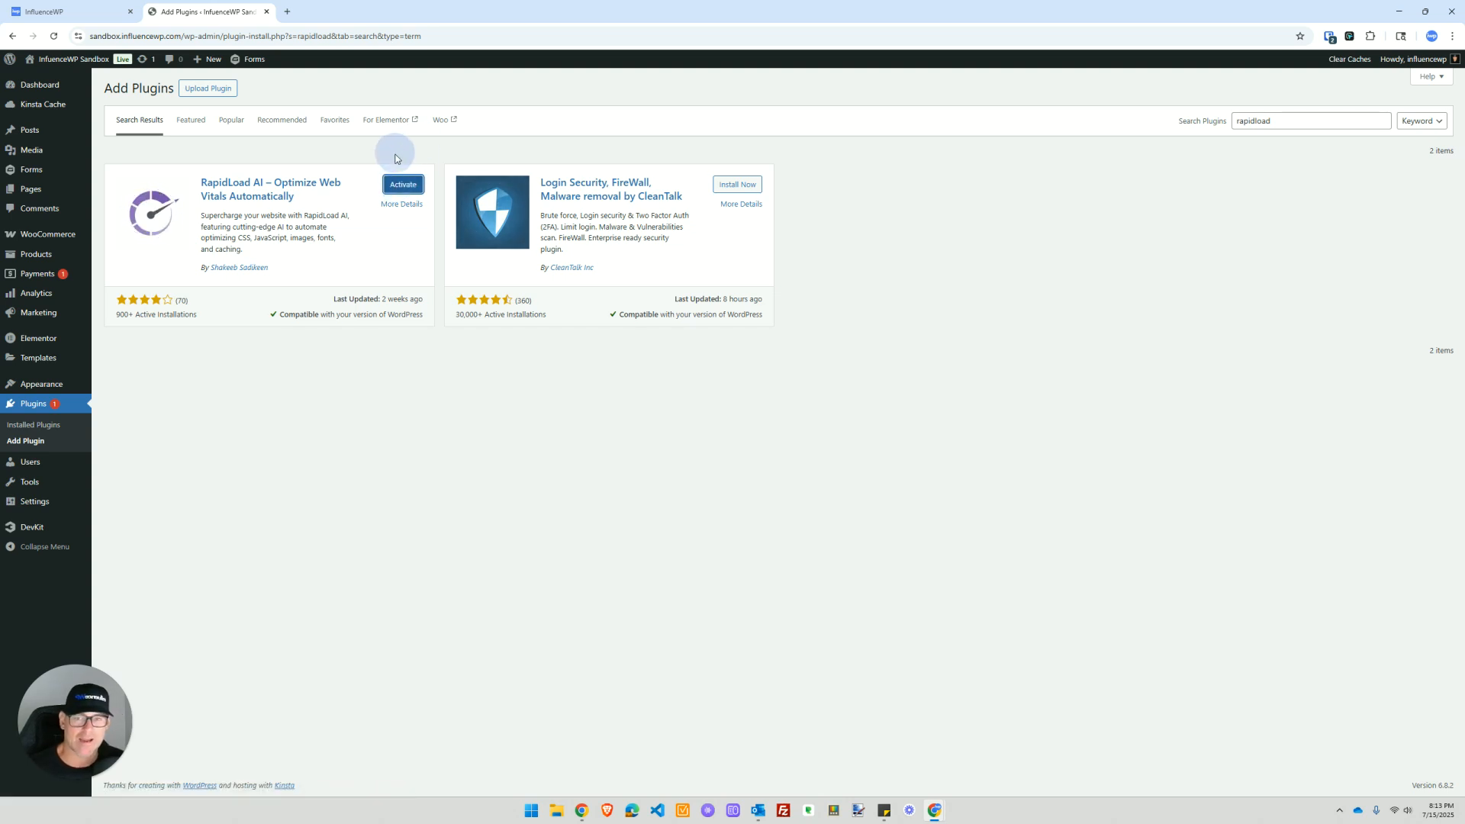
{"action": "left_click", "coordinate": [400, 185]}
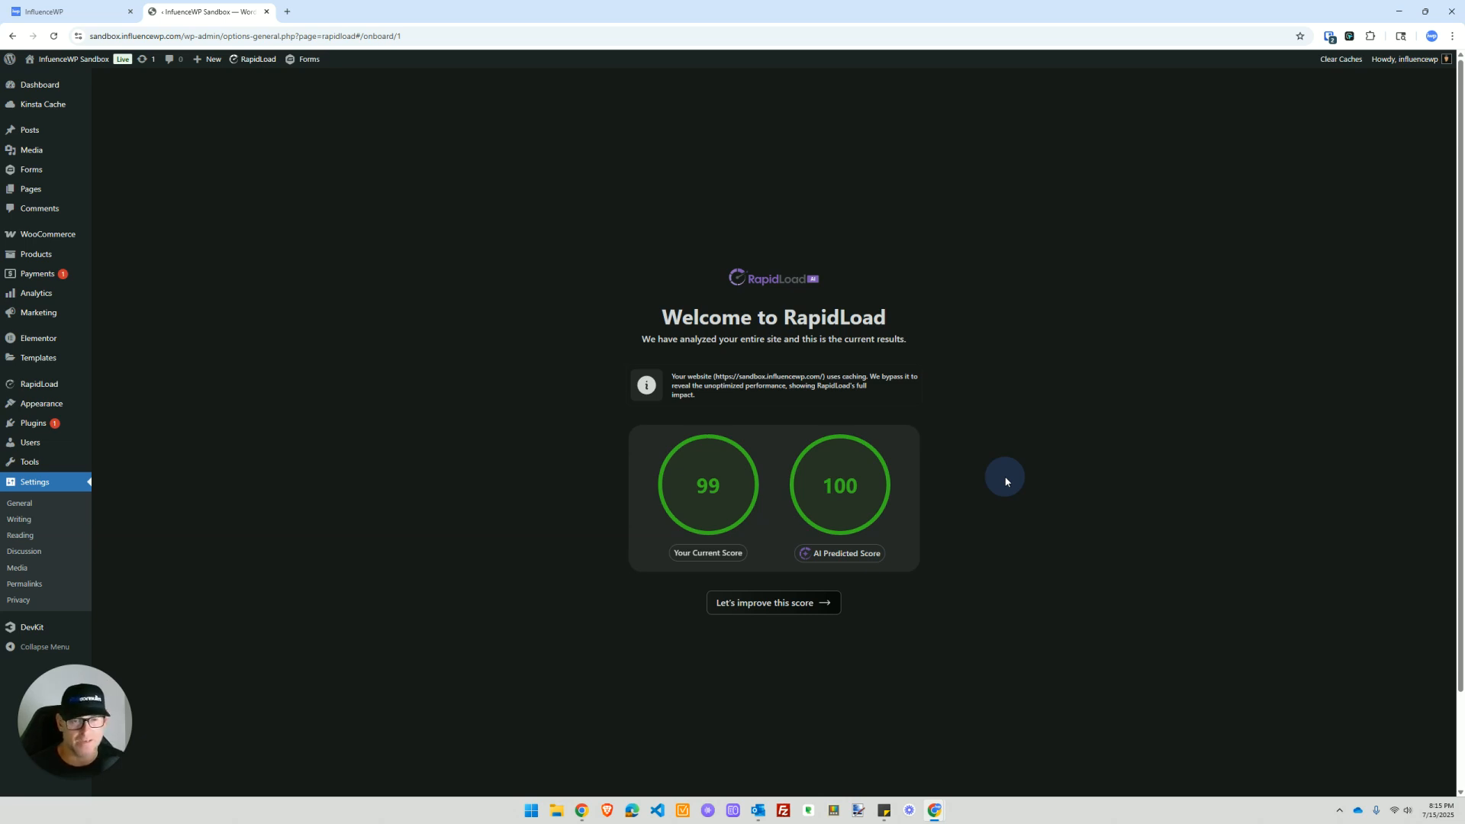
{"action": "left_click", "coordinate": [756, 602]}
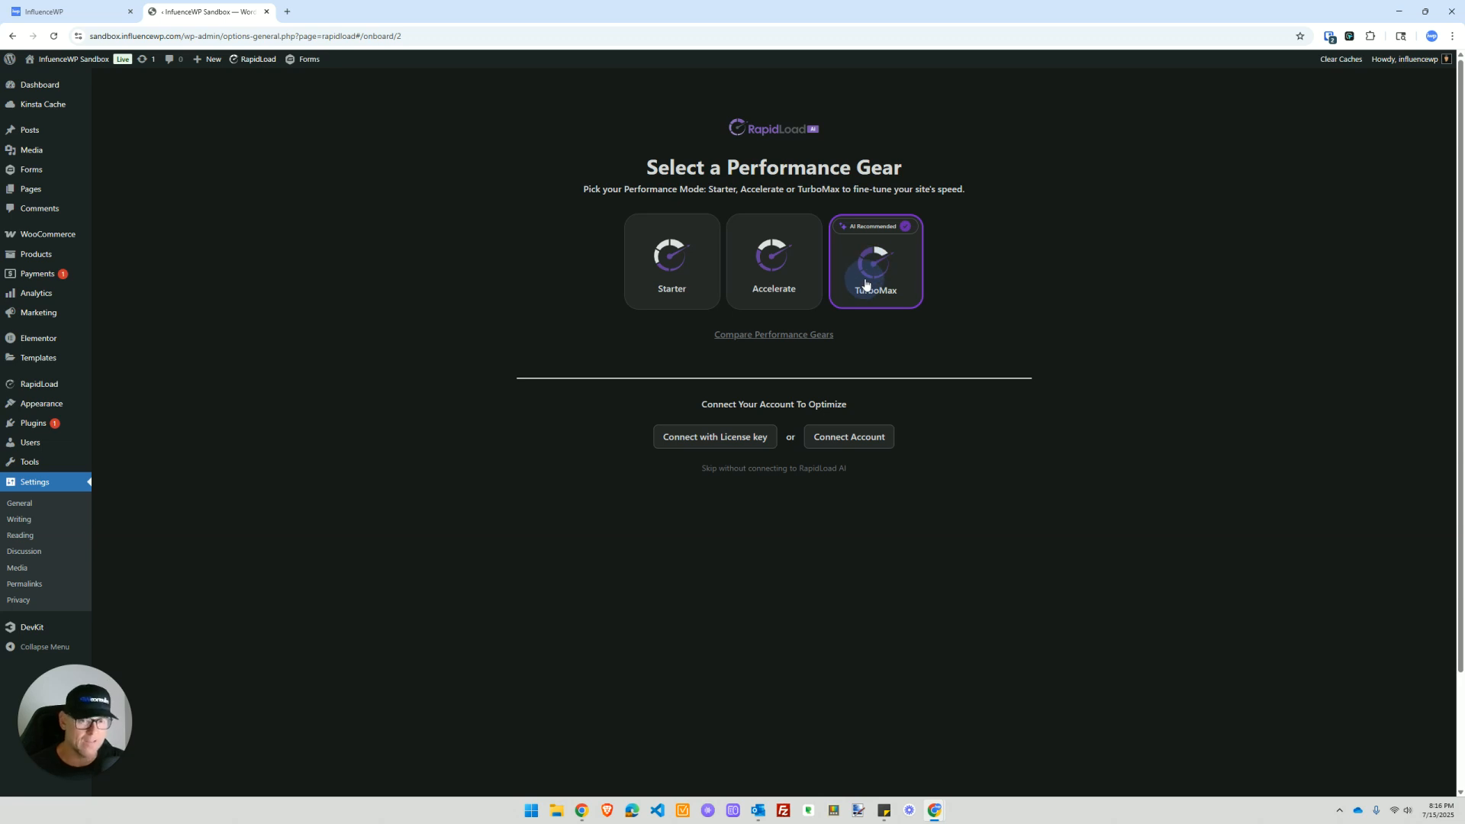
Step: Open the Compare Performance Gears table, examine which optimizations Starter, Accelerate and TurboMax include, and close it
{"action": "left_click", "coordinate": [793, 336]}
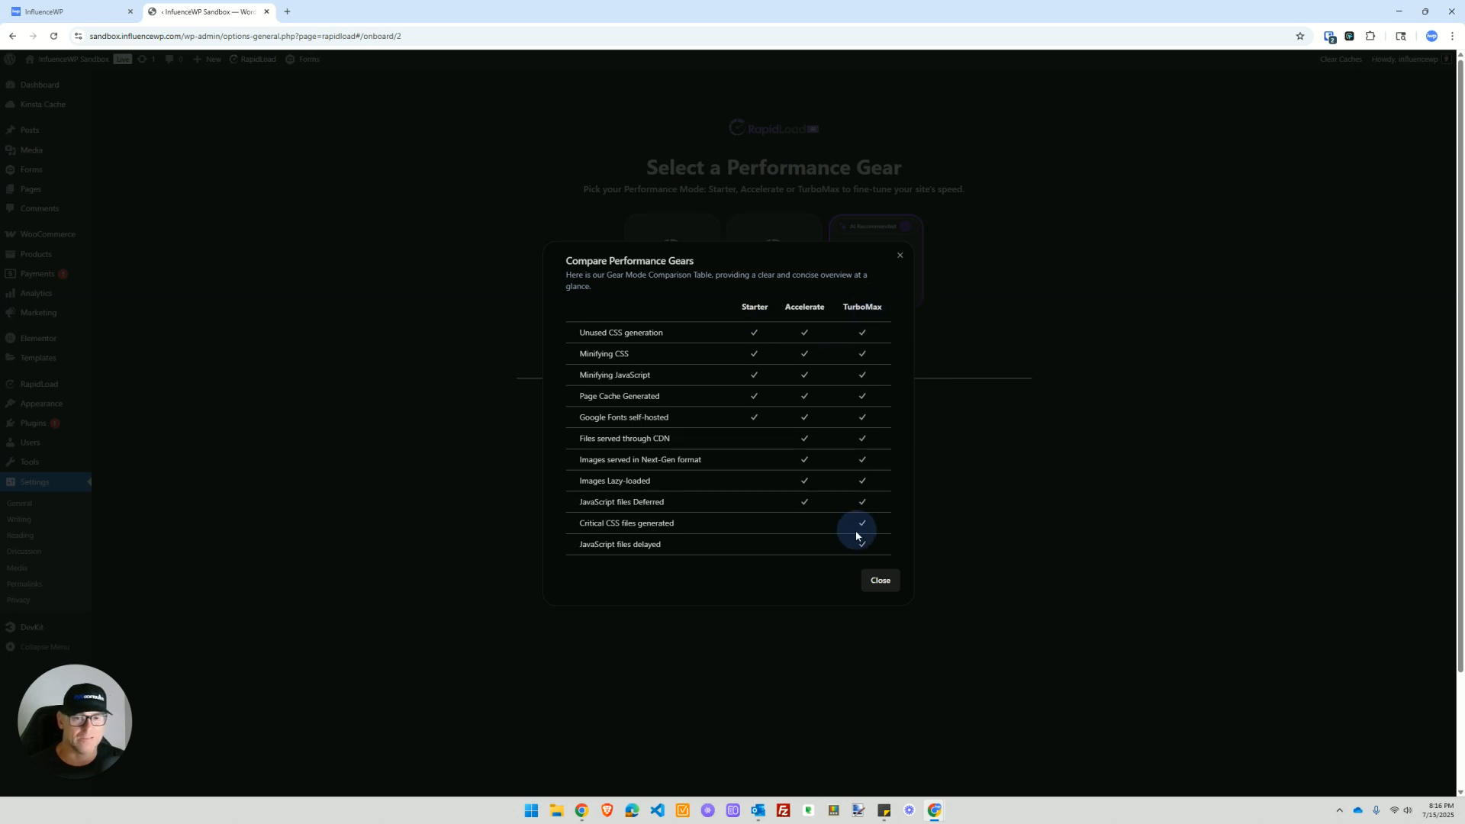
{"action": "left_click", "coordinate": [879, 582]}
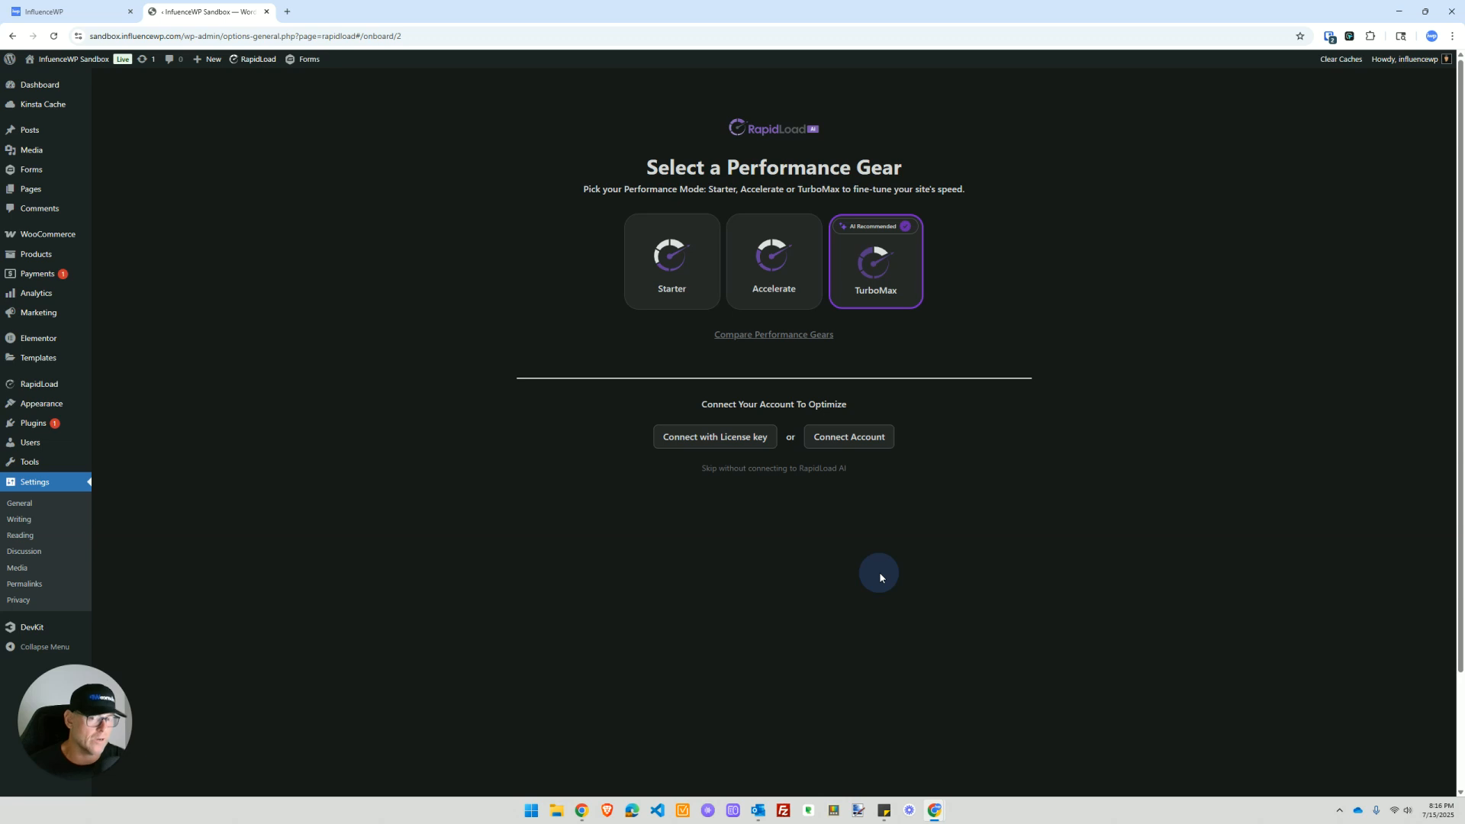
{"action": "left_click", "coordinate": [803, 335]}
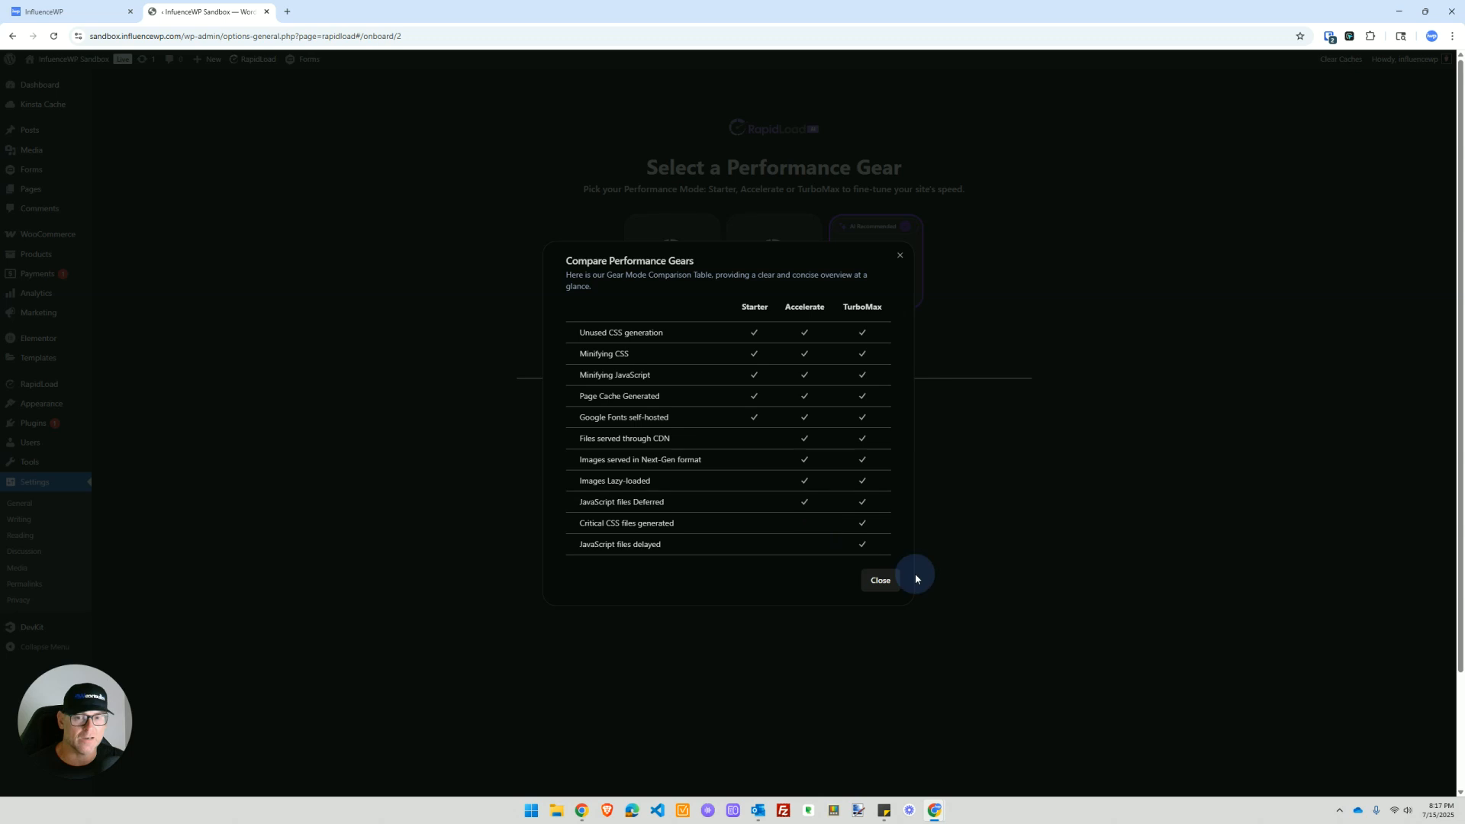
{"action": "left_click", "coordinate": [883, 582]}
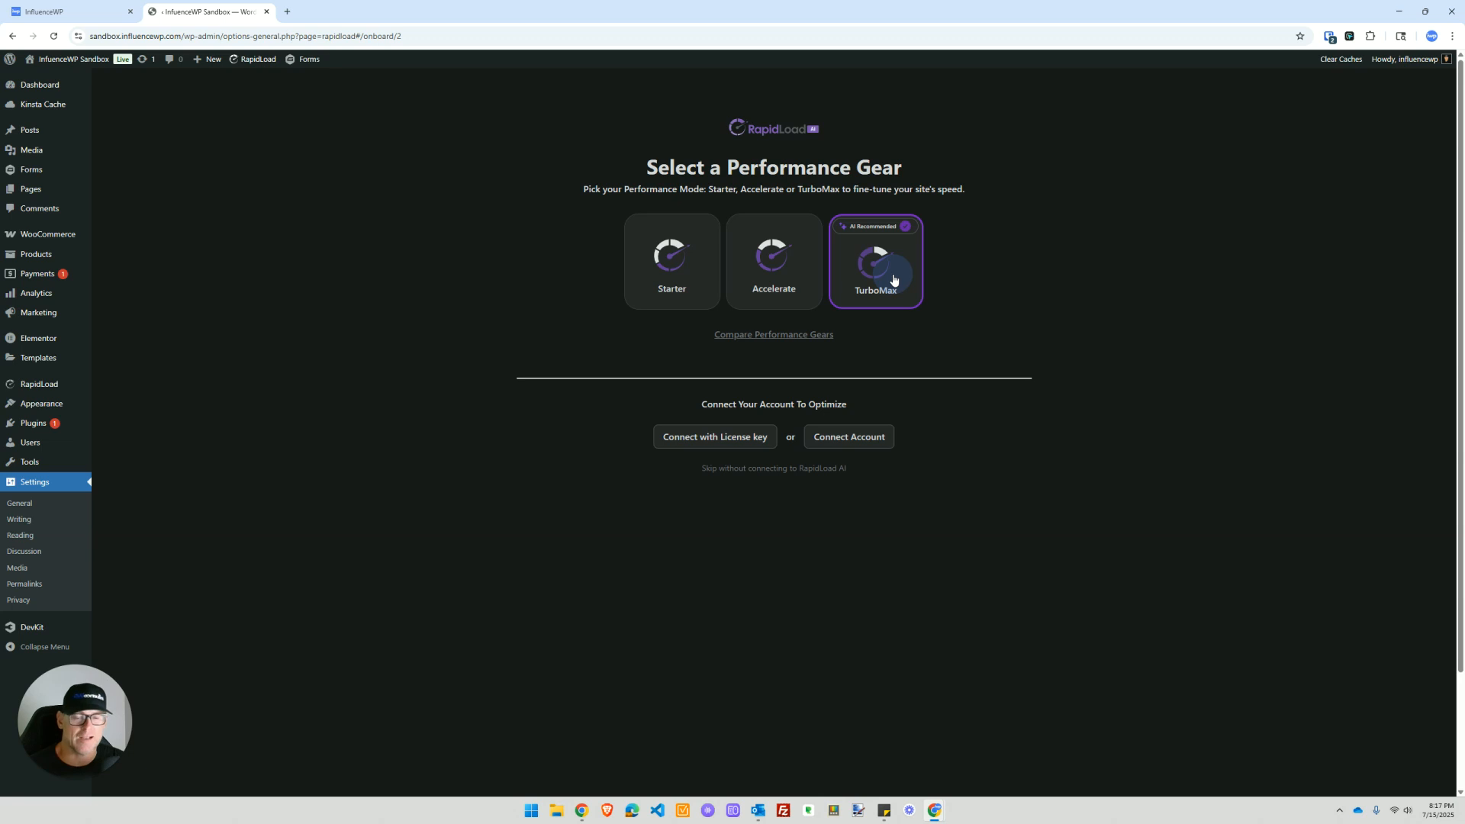
Step: Connect the plugin to the RapidLoad account with the license key, keeping TurboMax as the performance gear
{"action": "left_click", "coordinate": [717, 438]}
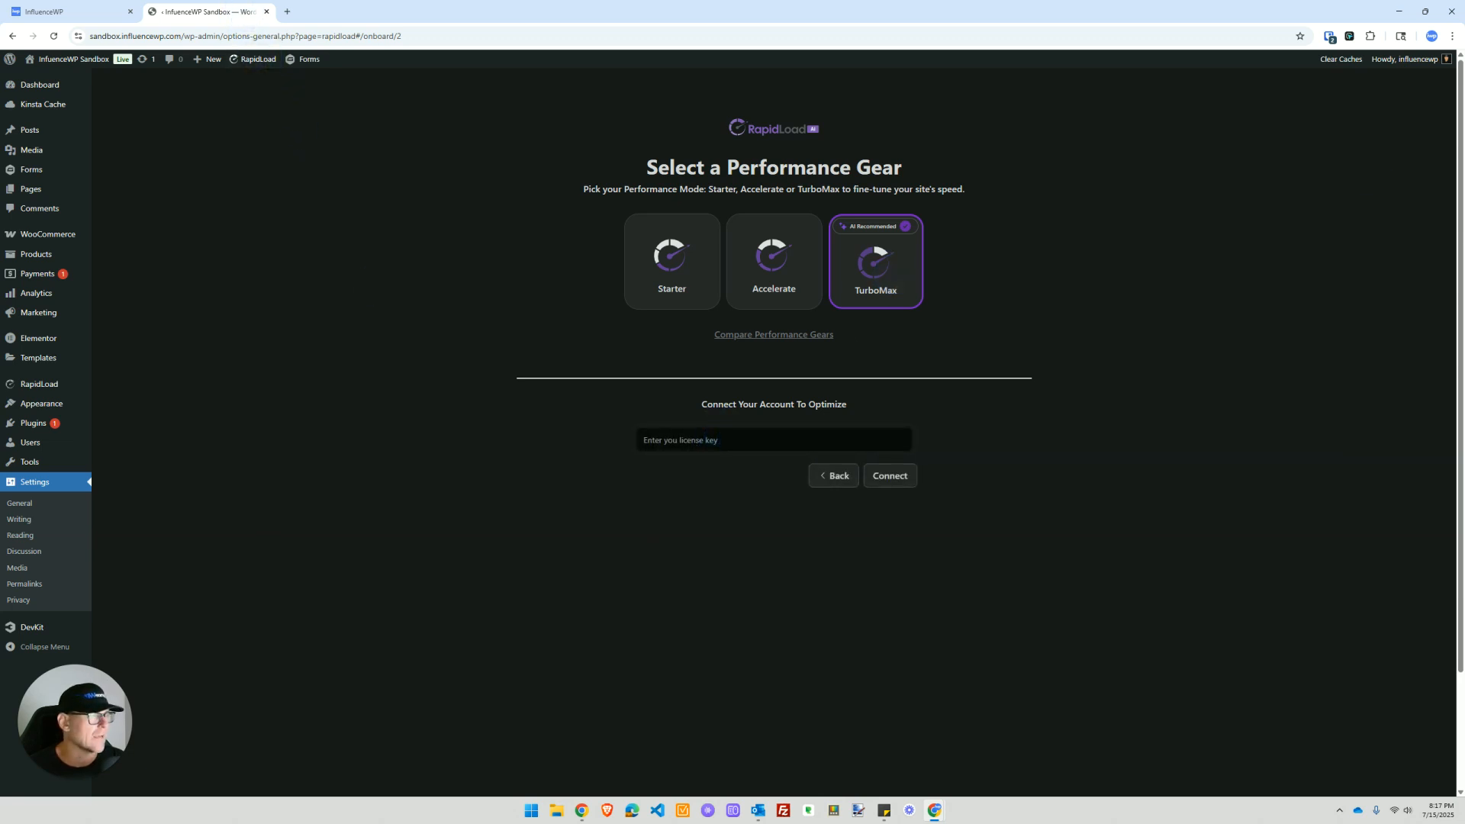
{"action": "left_click_drag", "start_coordinate": [225, 10], "coordinate": [1464, 313]}
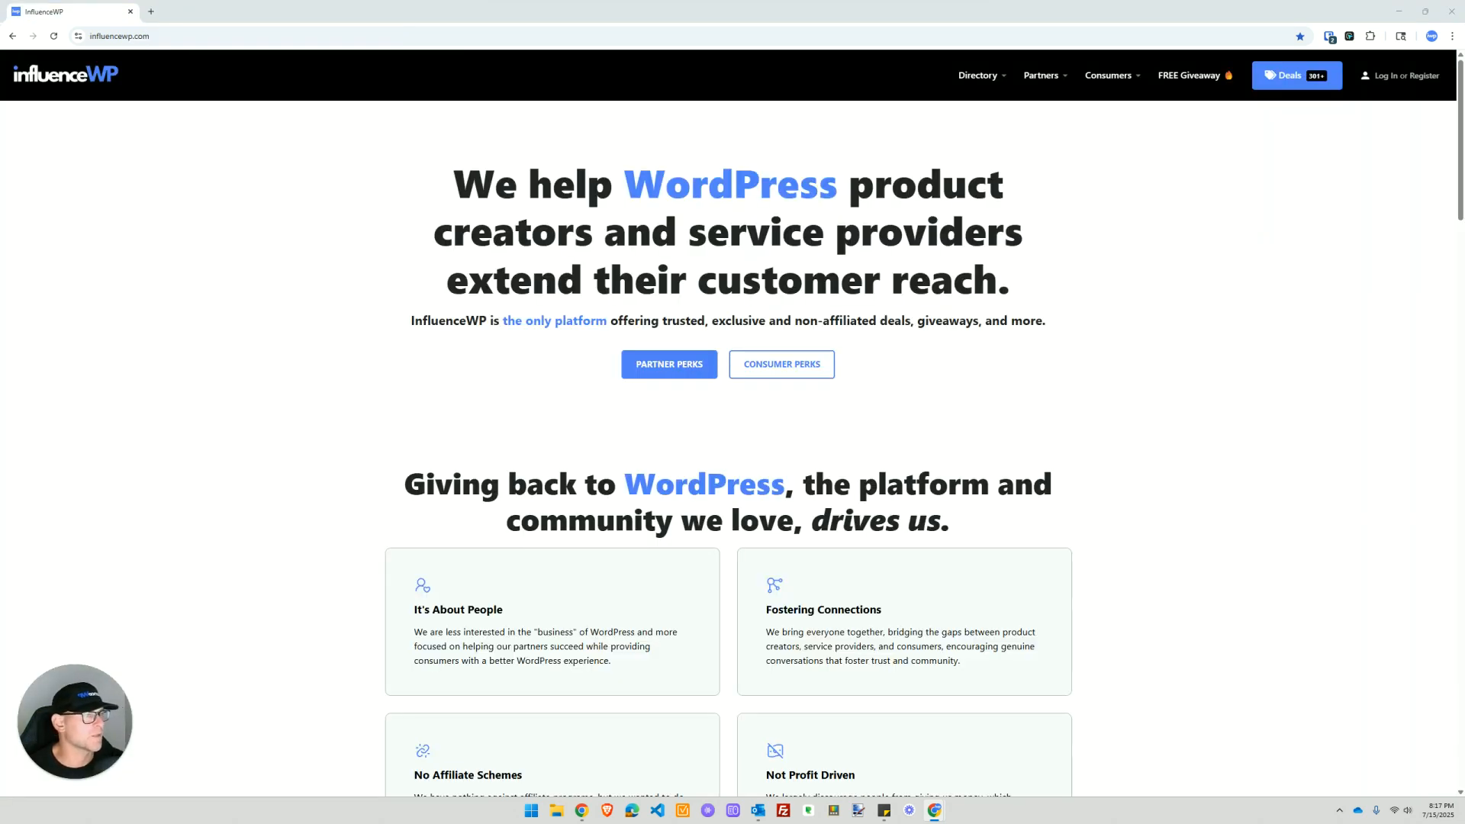
{"action": "left_click_drag", "start_coordinate": [1464, 237], "coordinate": [439, 6]}
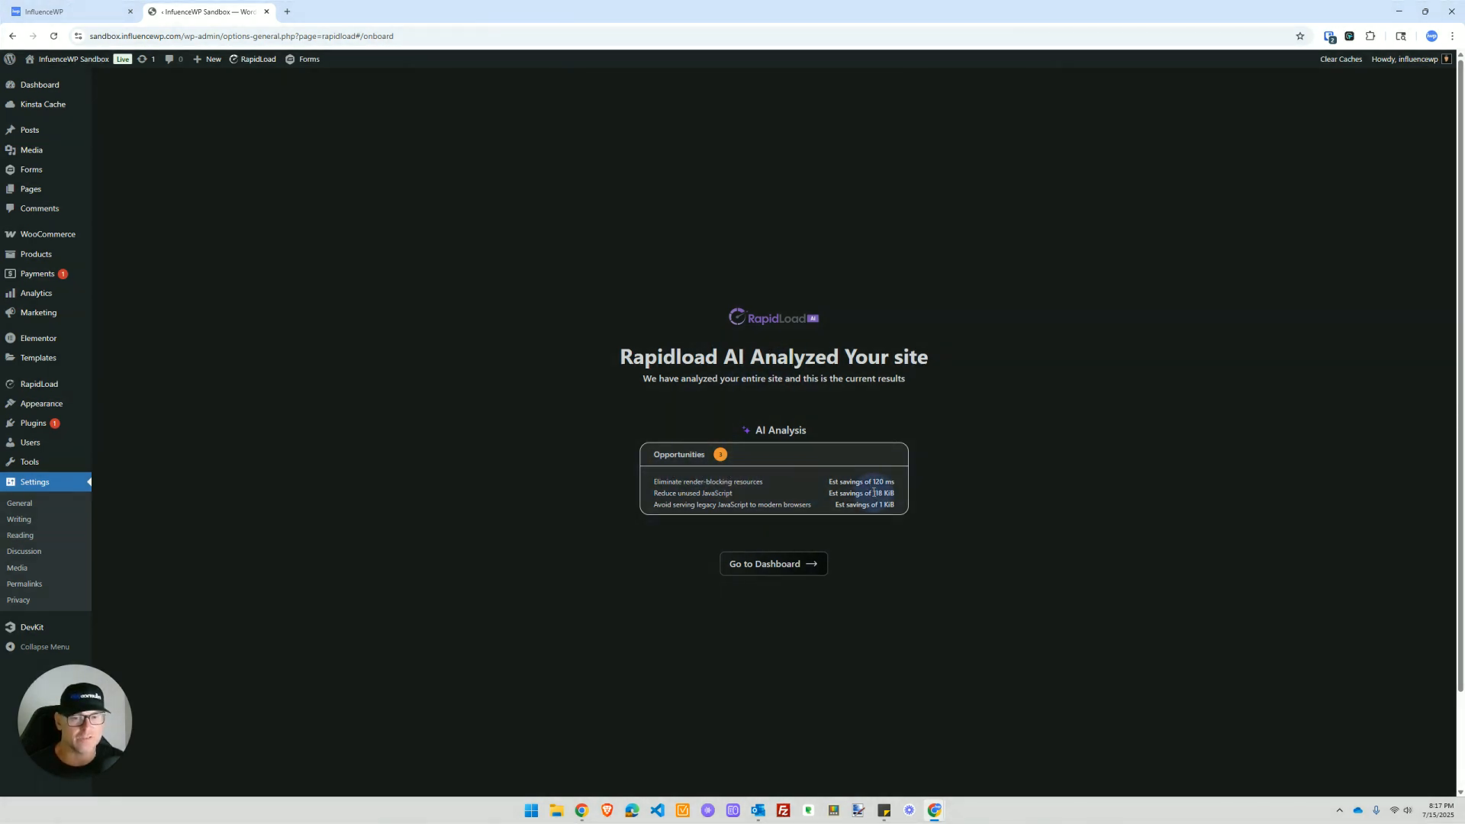
Step: Review the estimated savings in the AI Analysis opportunities and continue to the RapidLoad dashboard
{"action": "left_click_drag", "start_coordinate": [893, 482], "coordinate": [863, 482]}
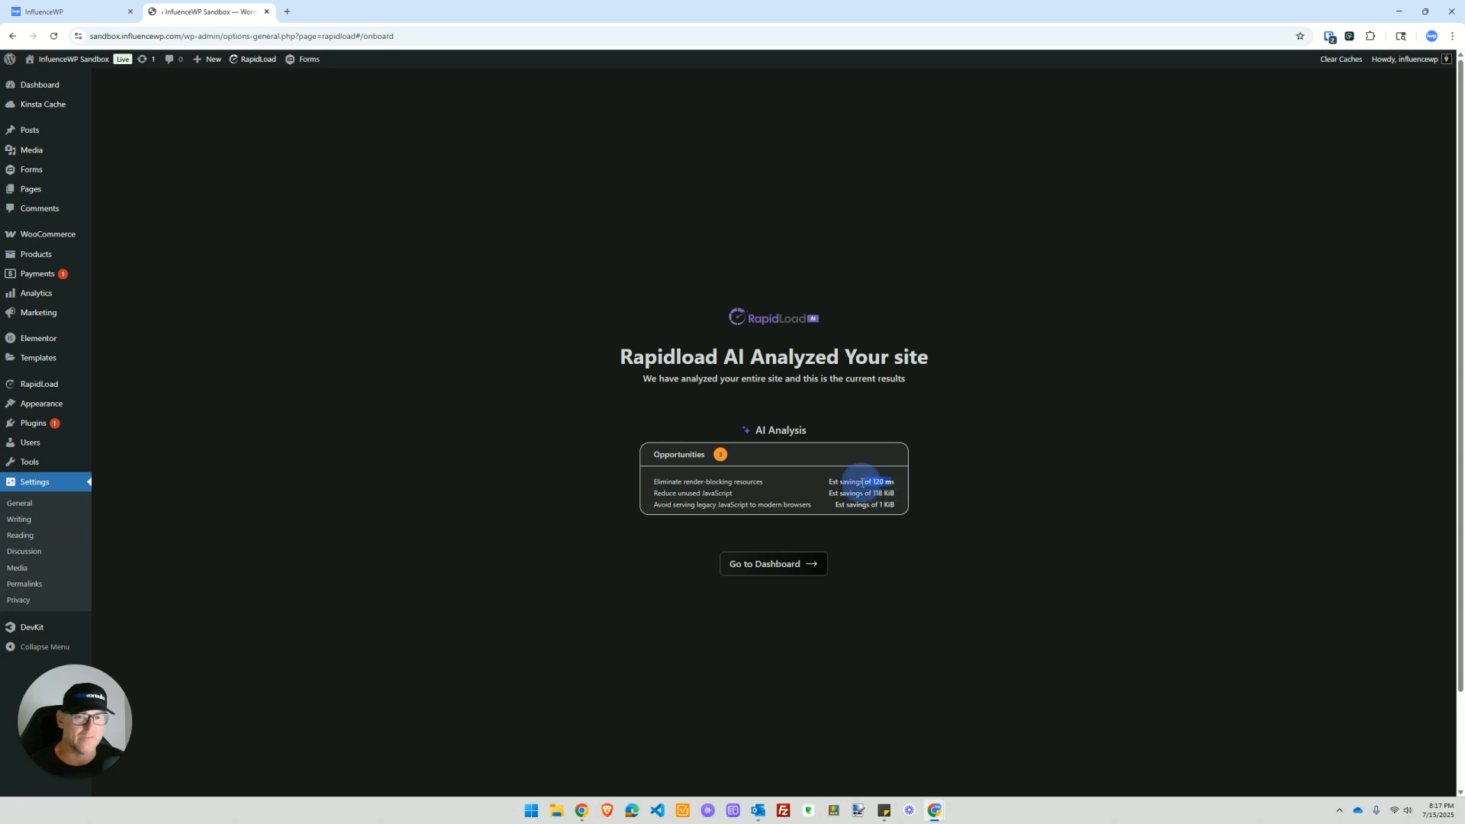
{"action": "double_click", "coordinate": [890, 493]}
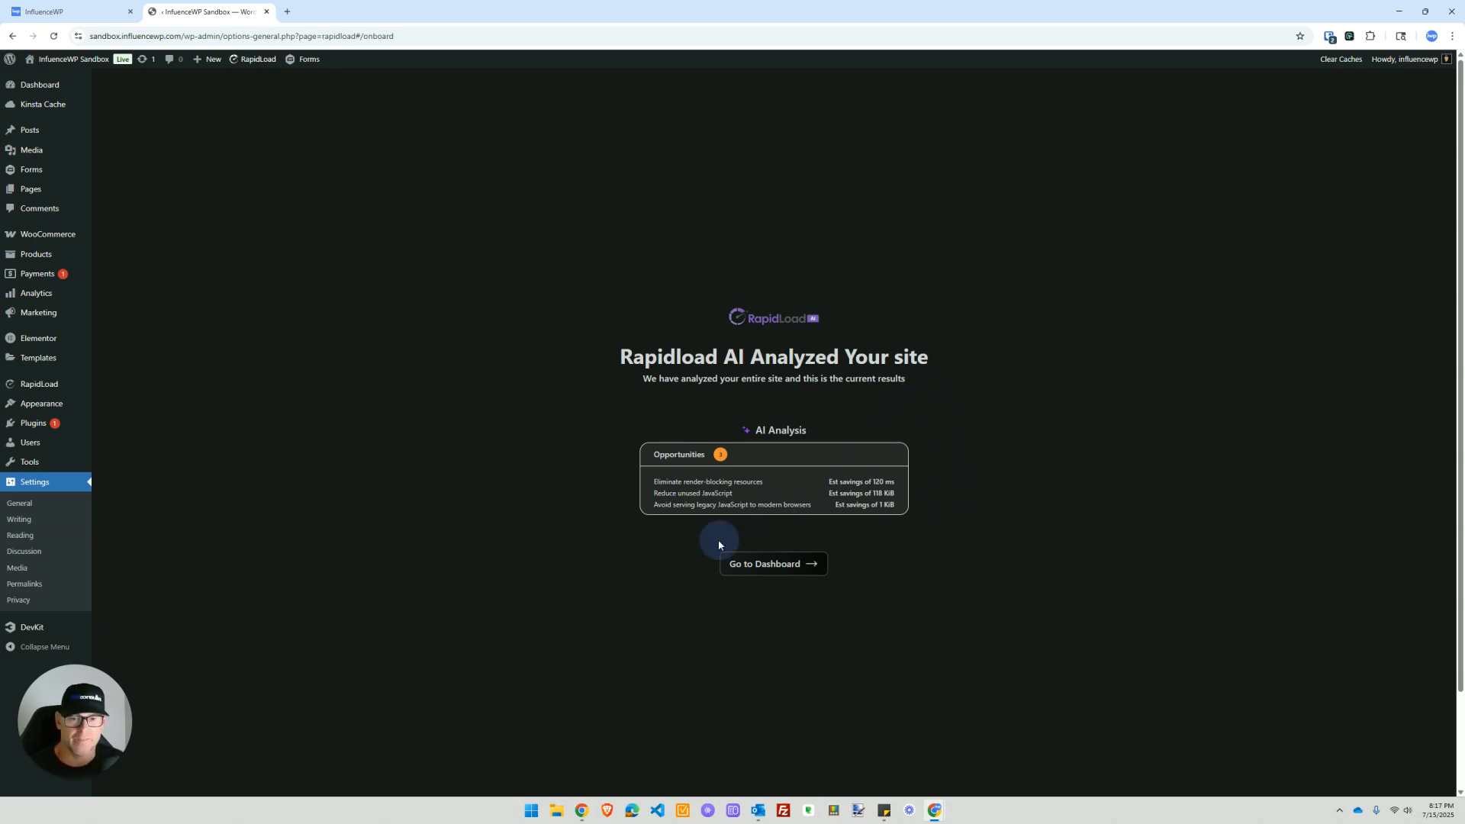
{"action": "left_click", "coordinate": [775, 564]}
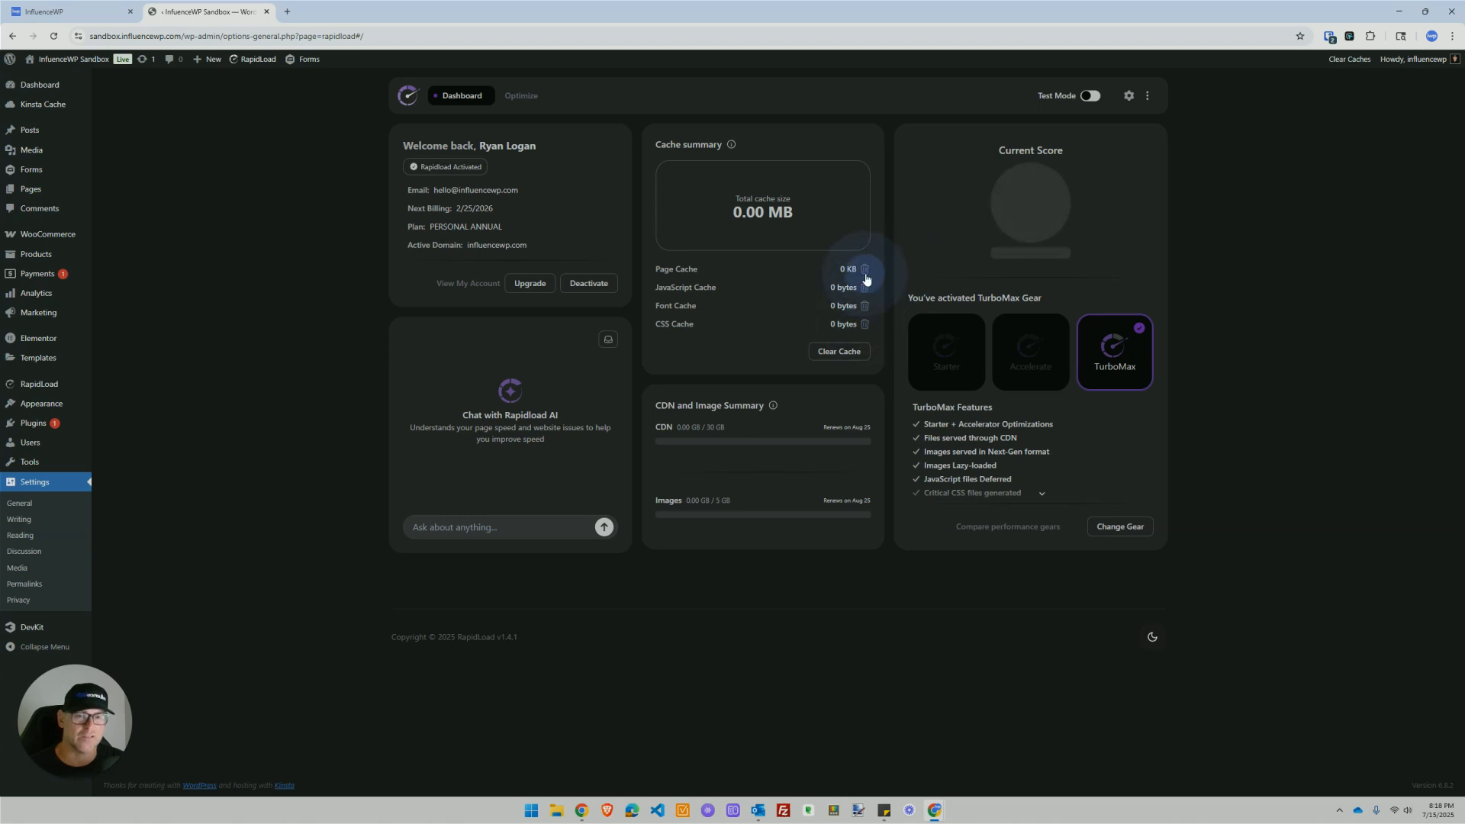
Step: Examine the dashboard's cache summary, the CDN and image usage with its renewal date, and the performance gear options
{"action": "left_click", "coordinate": [837, 365]}
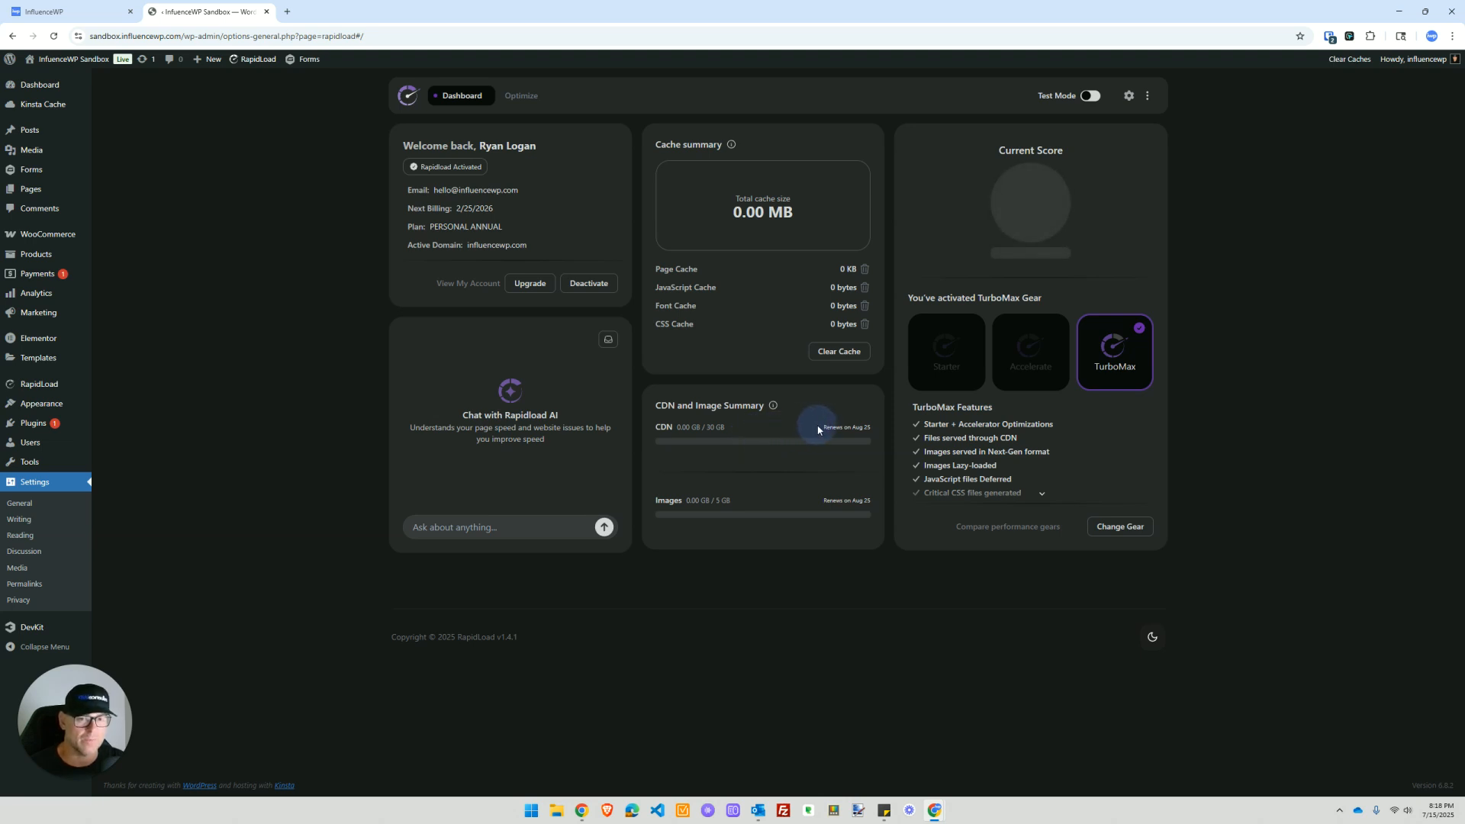
{"action": "left_click_drag", "start_coordinate": [824, 429], "coordinate": [871, 430]}
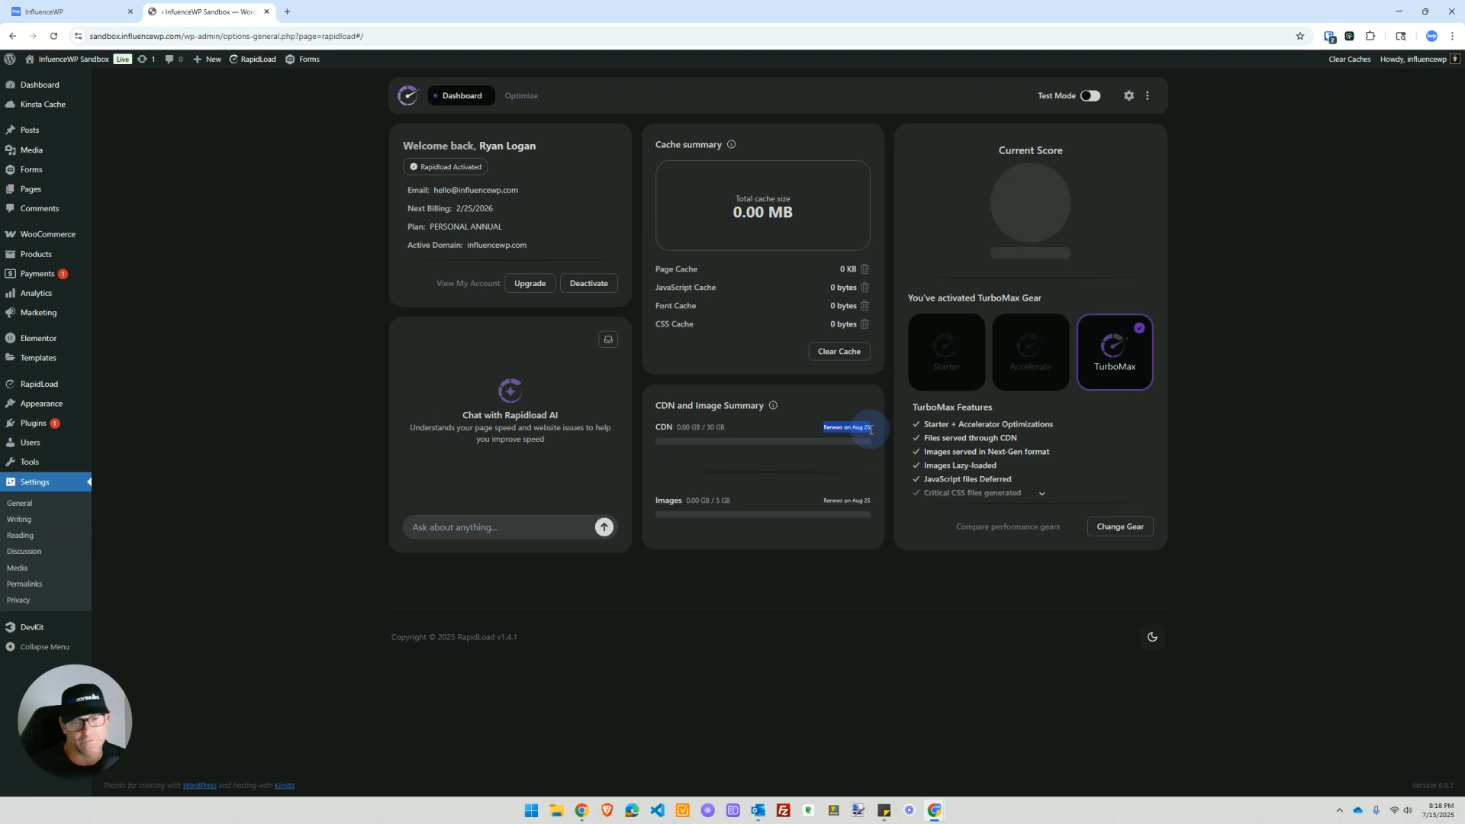
{"action": "left_click", "coordinate": [817, 424]}
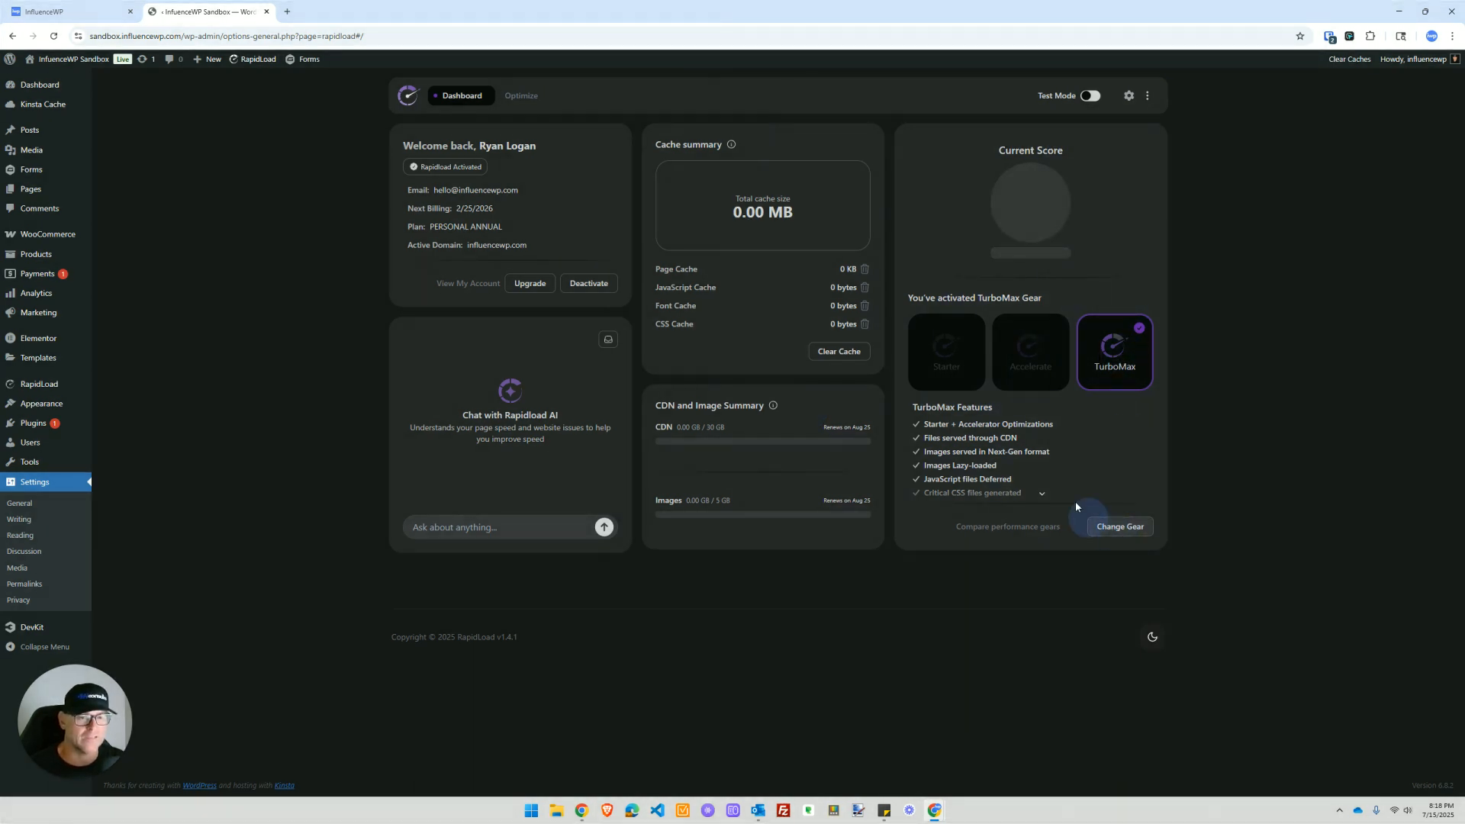
{"action": "left_click", "coordinate": [1140, 528]}
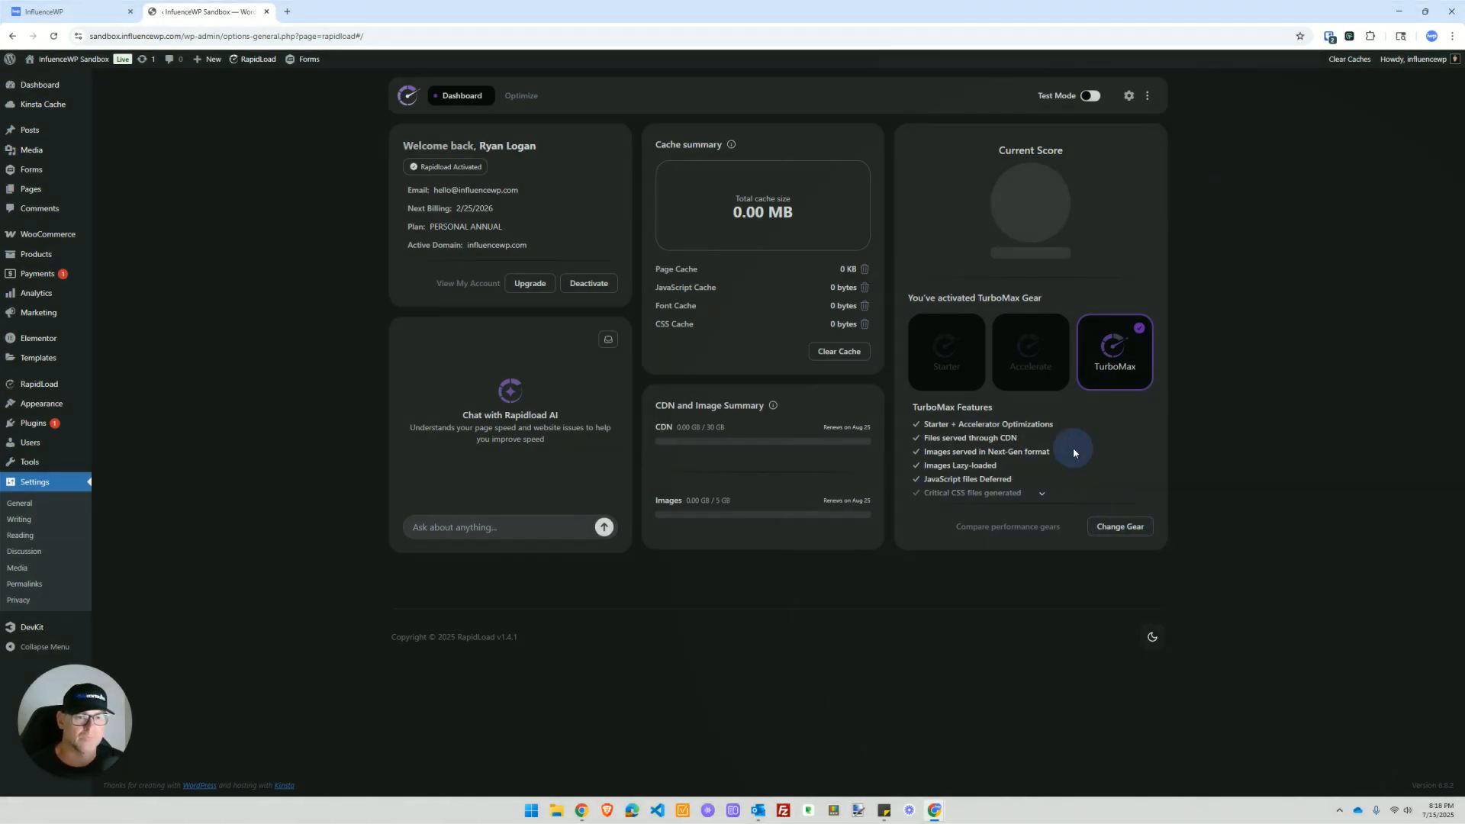
Step: Switch the dashboard's color theme and back, and turn Test Mode on and off again
{"action": "left_click", "coordinate": [1153, 641]}
{"action": "left_click", "coordinate": [1152, 641]}
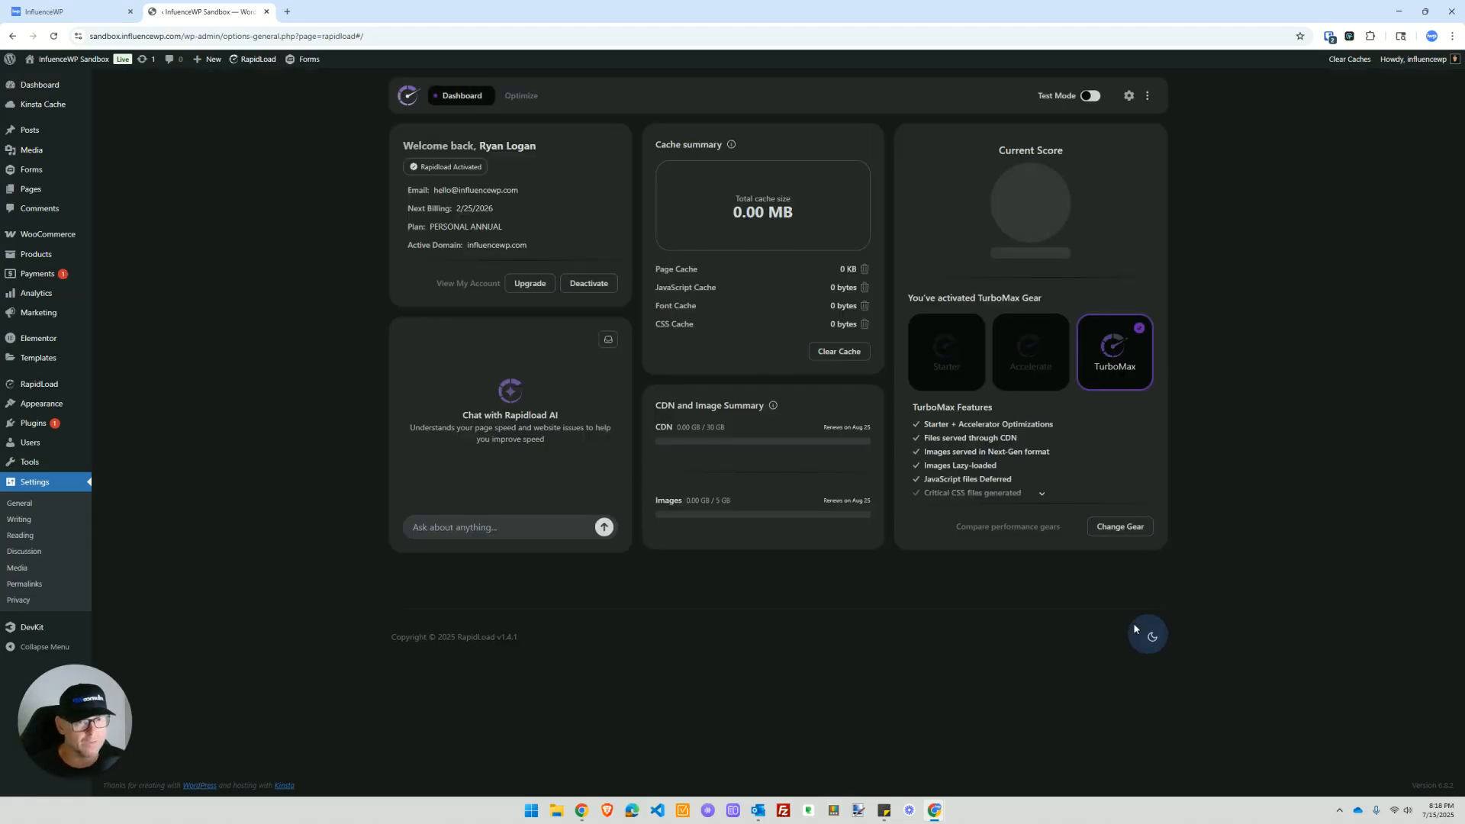
{"action": "left_click", "coordinate": [1091, 97]}
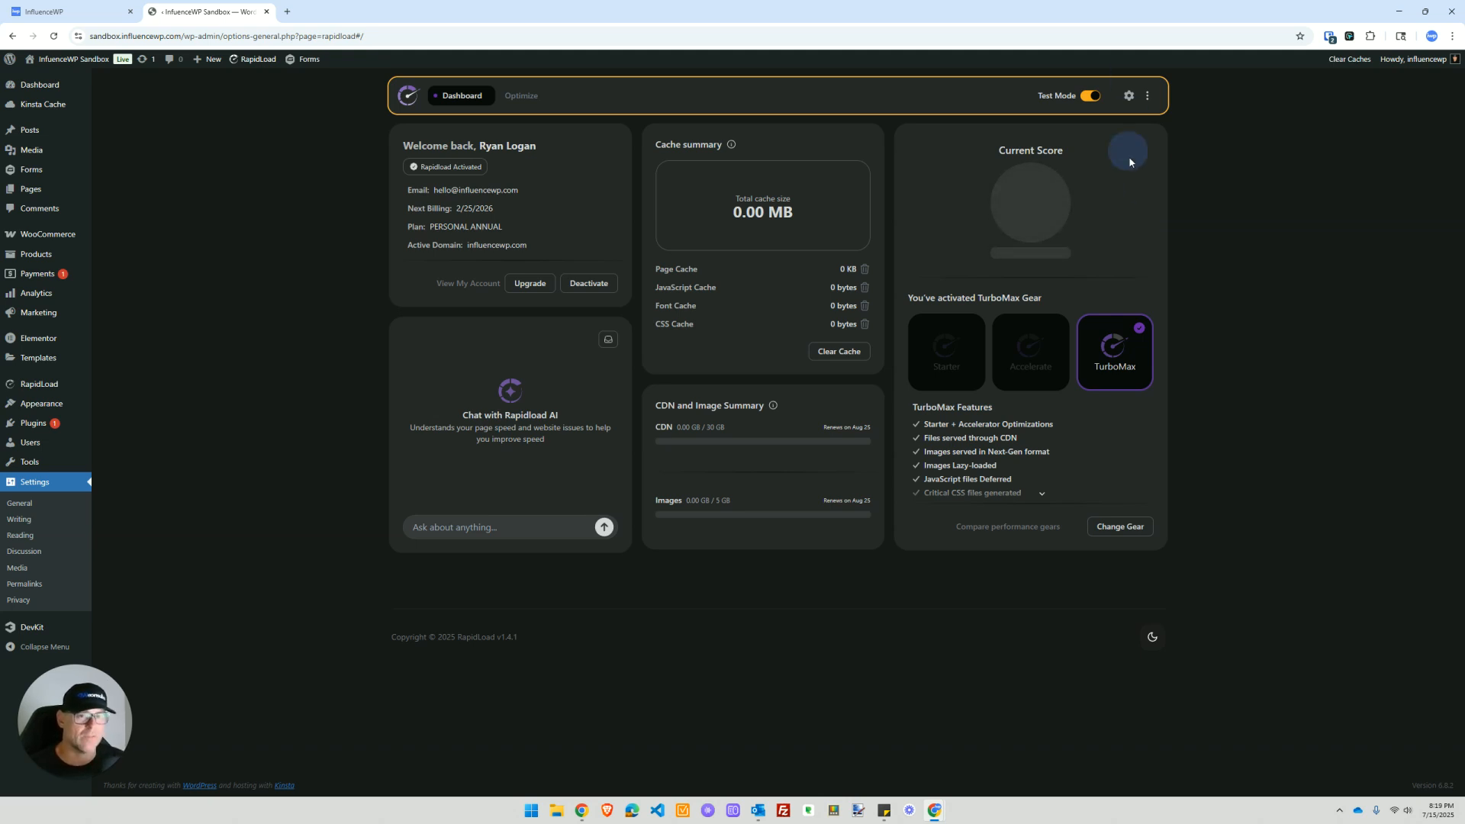
{"action": "left_click", "coordinate": [1091, 100]}
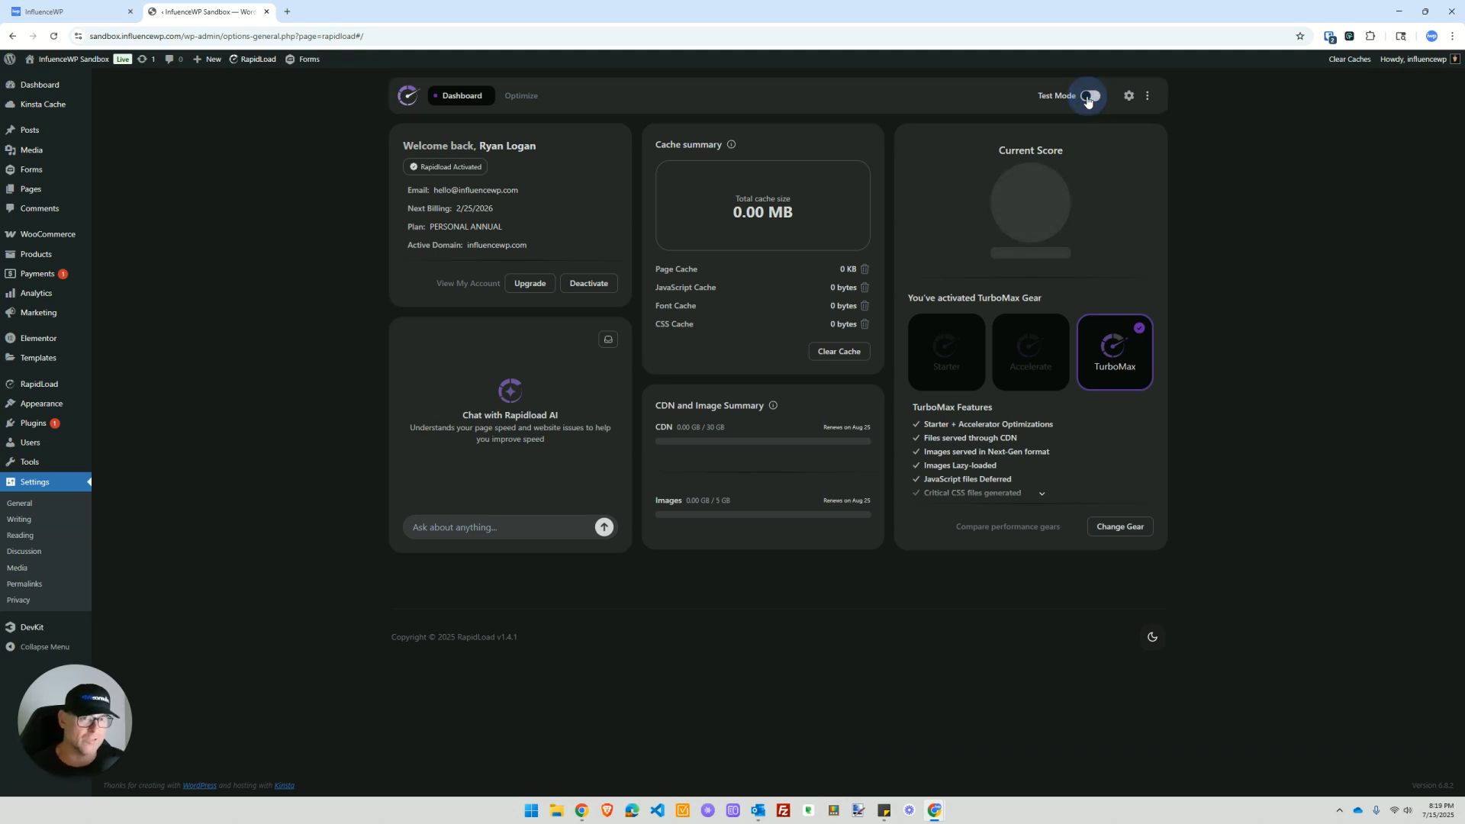
Step: Open RapidLoad's General Settings, look through the advanced Queue Options, and collapse them again
{"action": "left_click", "coordinate": [1130, 97]}
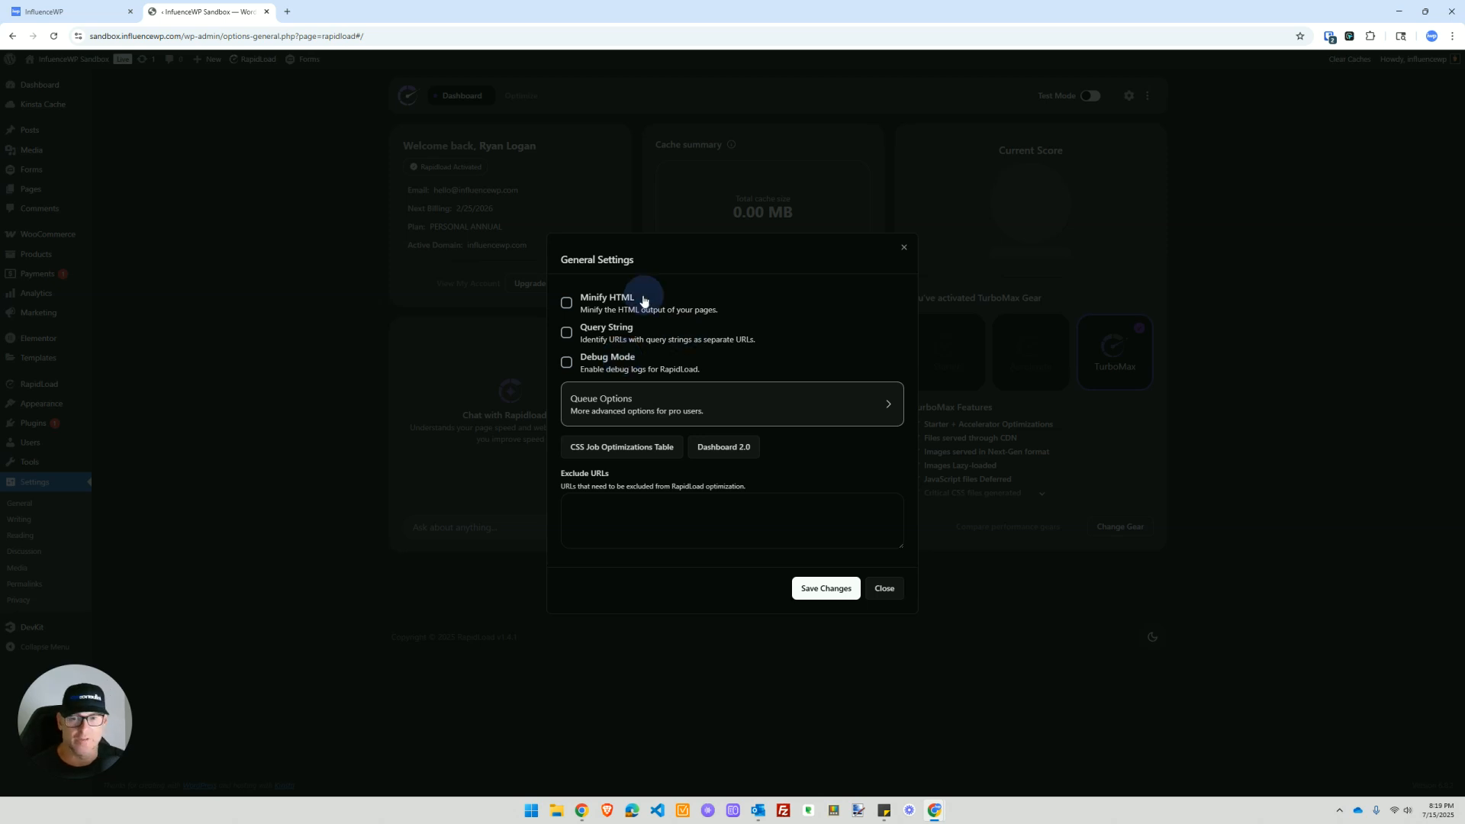
{"action": "left_click", "coordinate": [625, 408]}
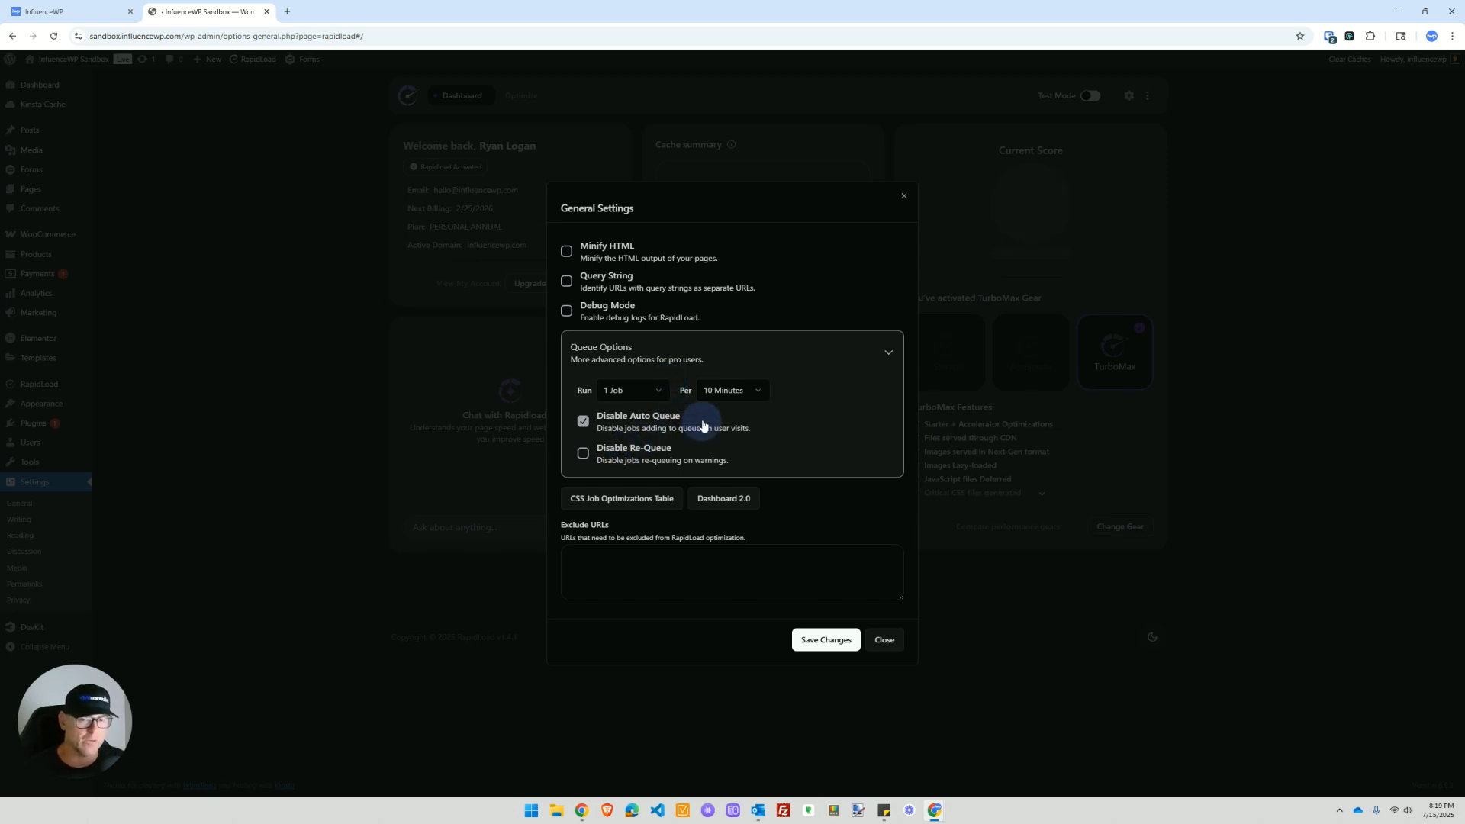
{"action": "left_click", "coordinate": [888, 353]}
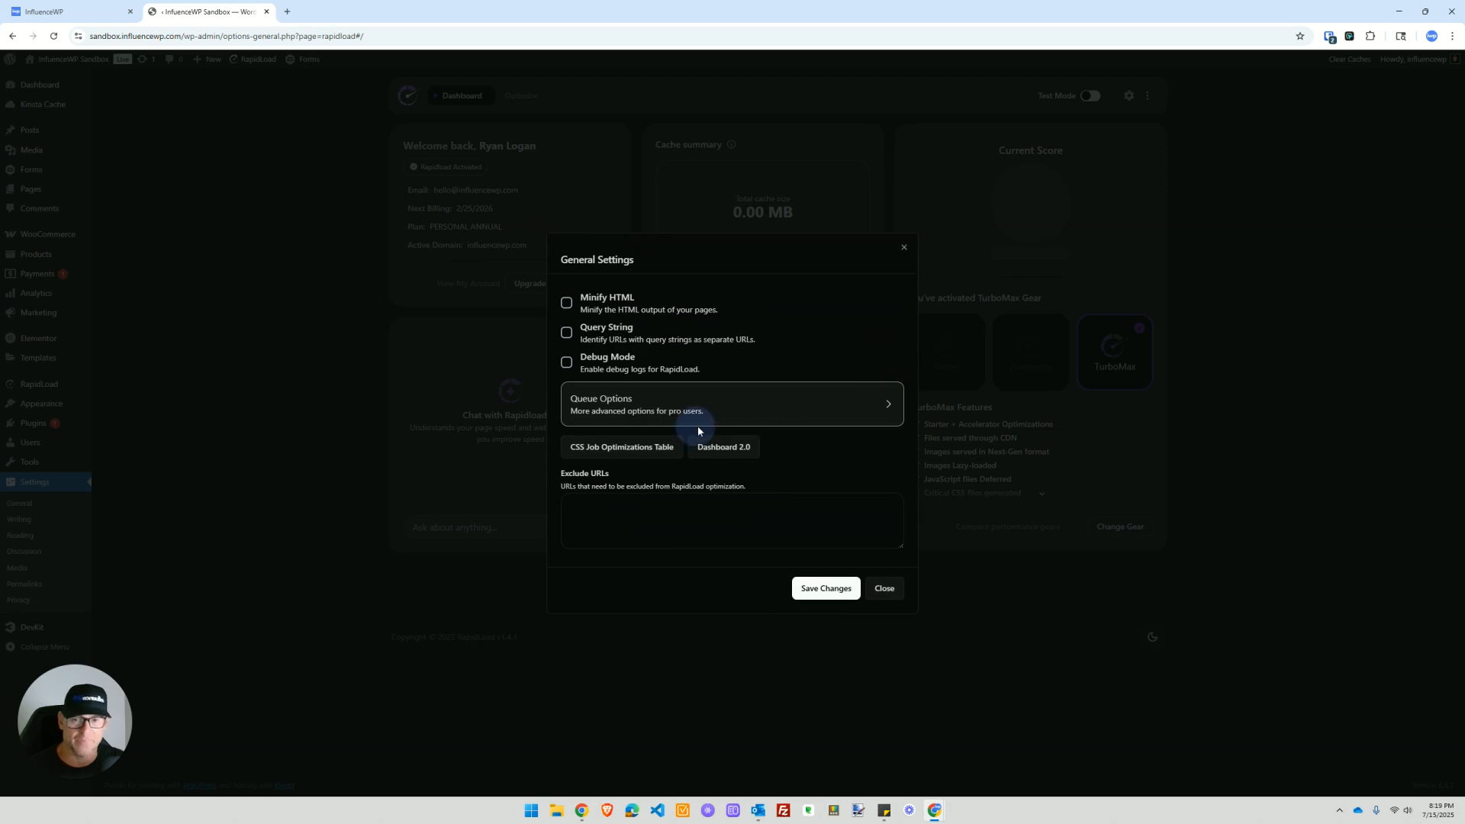
Step: Open the CSS Job Optimizations Table and examine its add-job form and the actions available for the sandbox URL
{"action": "left_click", "coordinate": [615, 450]}
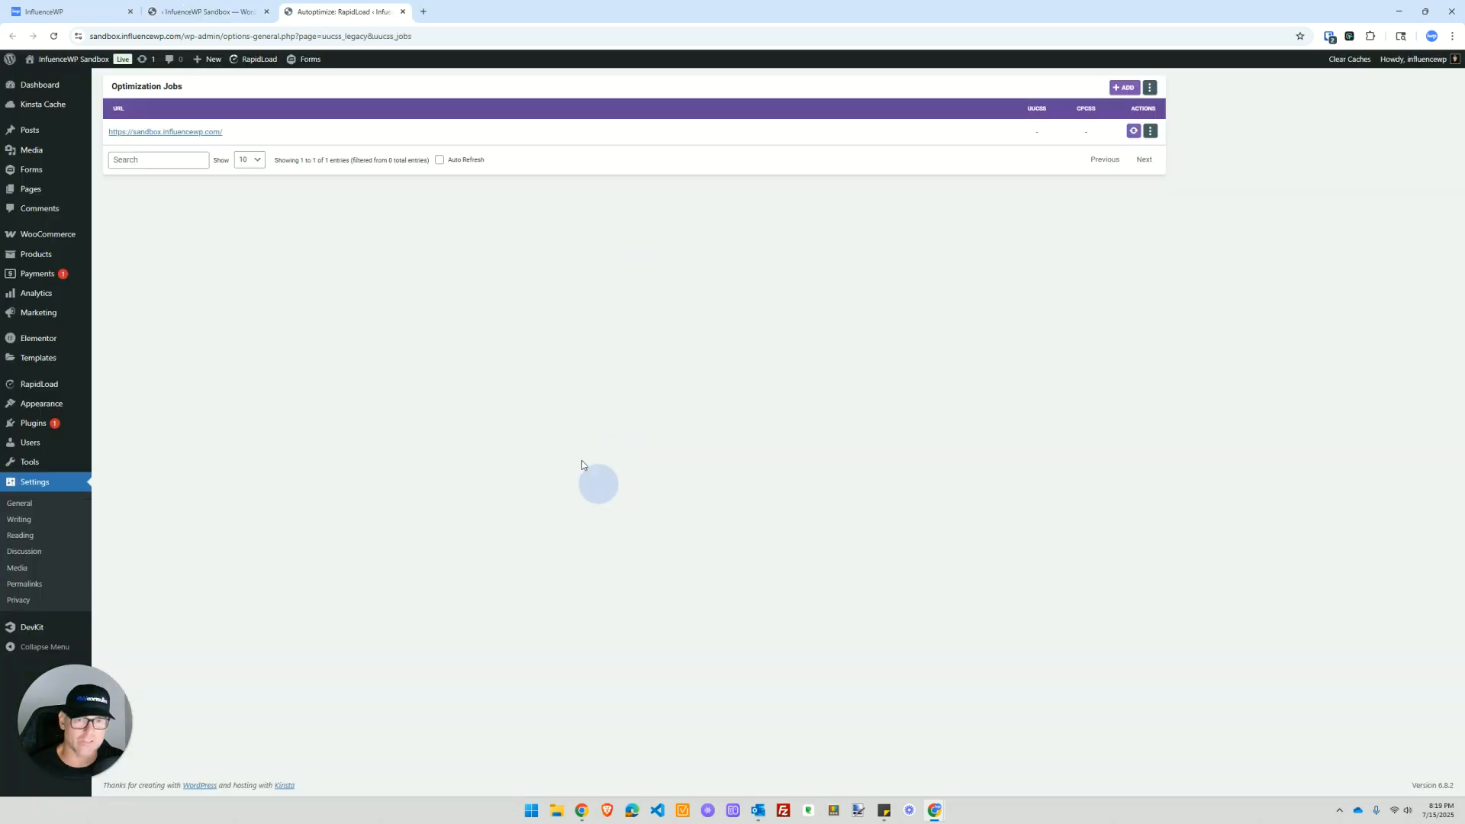
{"action": "left_click", "coordinate": [1123, 87]}
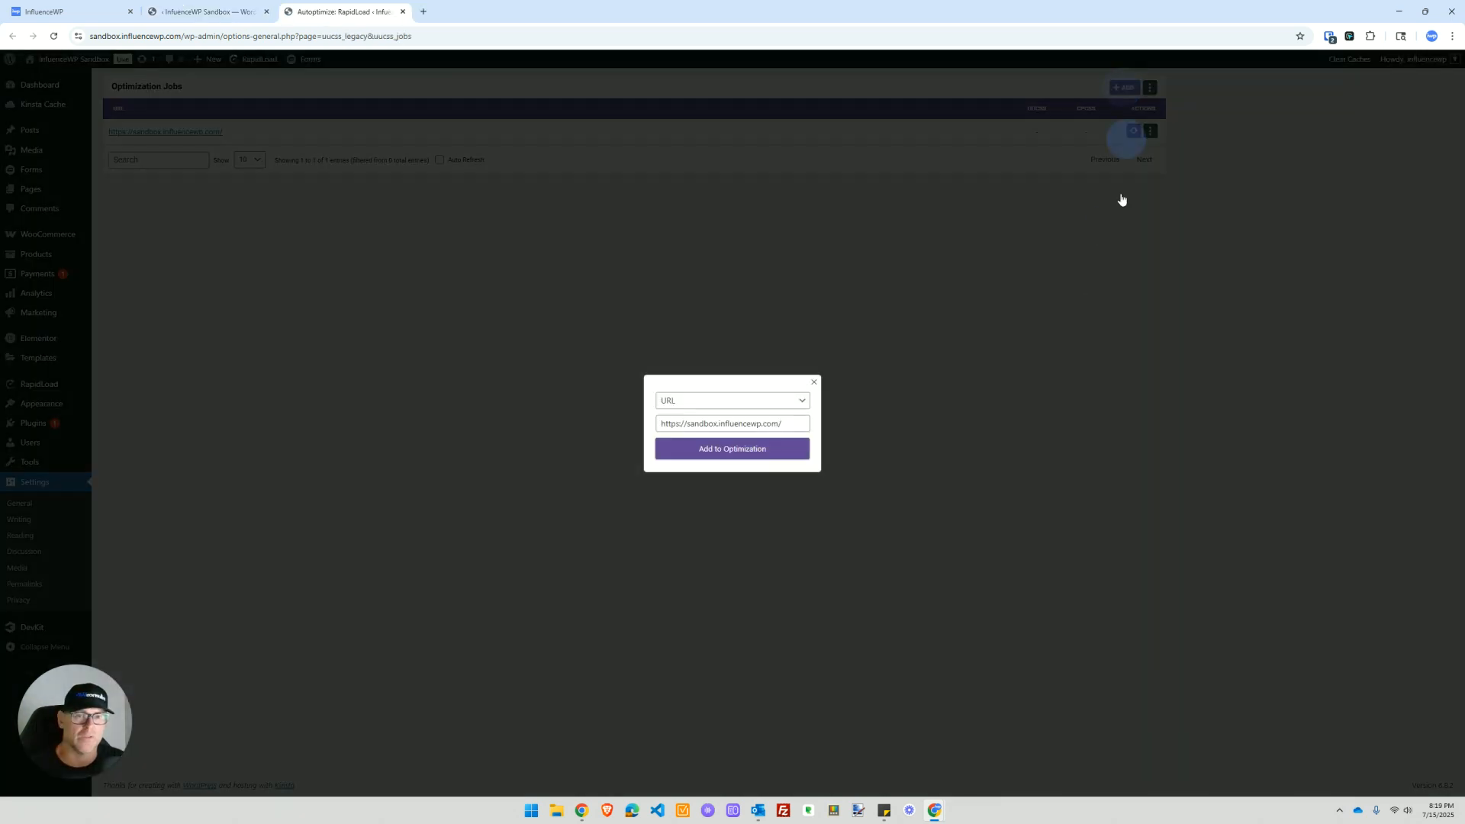
{"action": "left_click", "coordinate": [814, 381]}
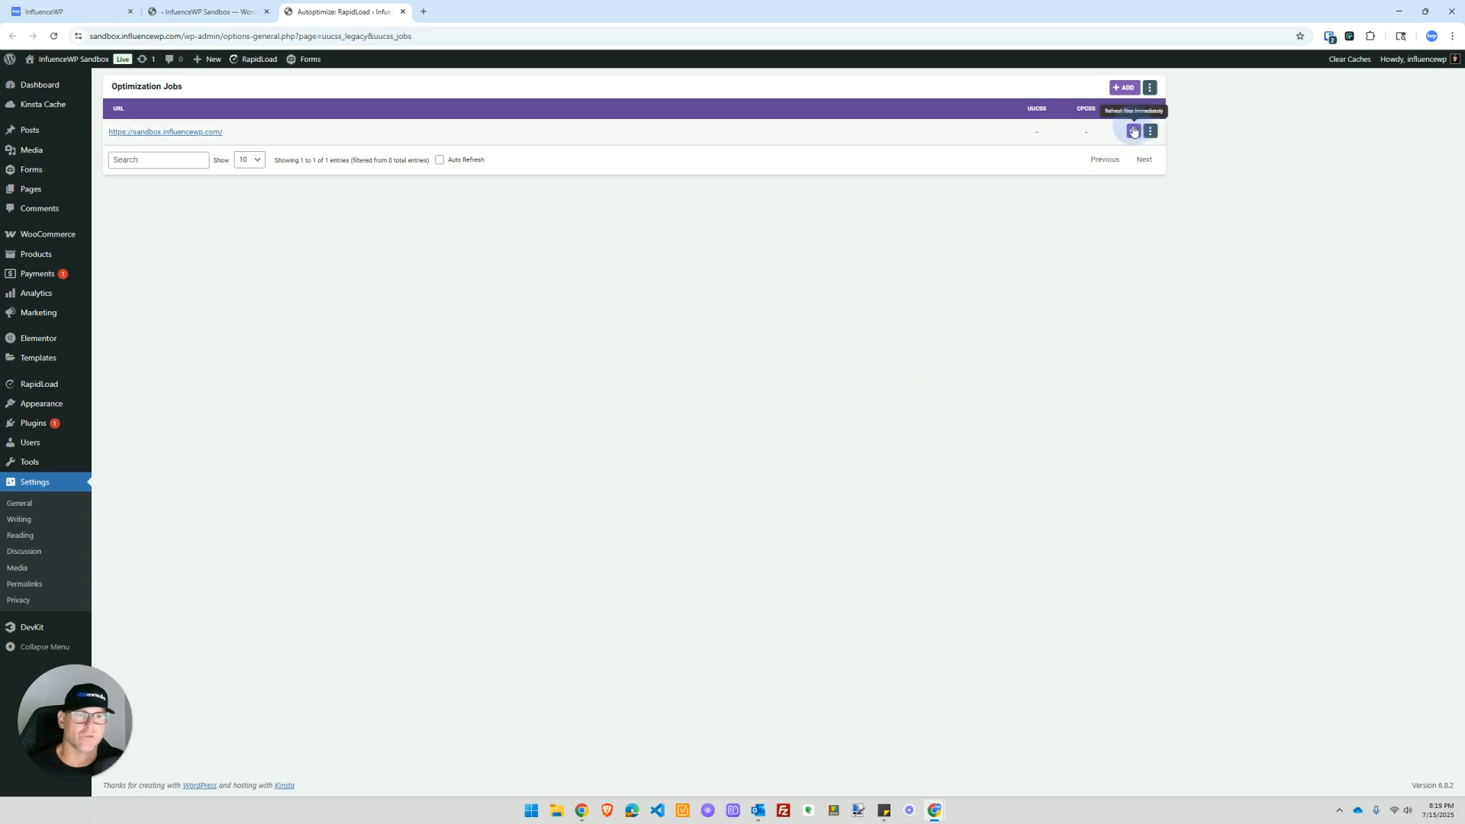
{"action": "left_click", "coordinate": [1151, 132]}
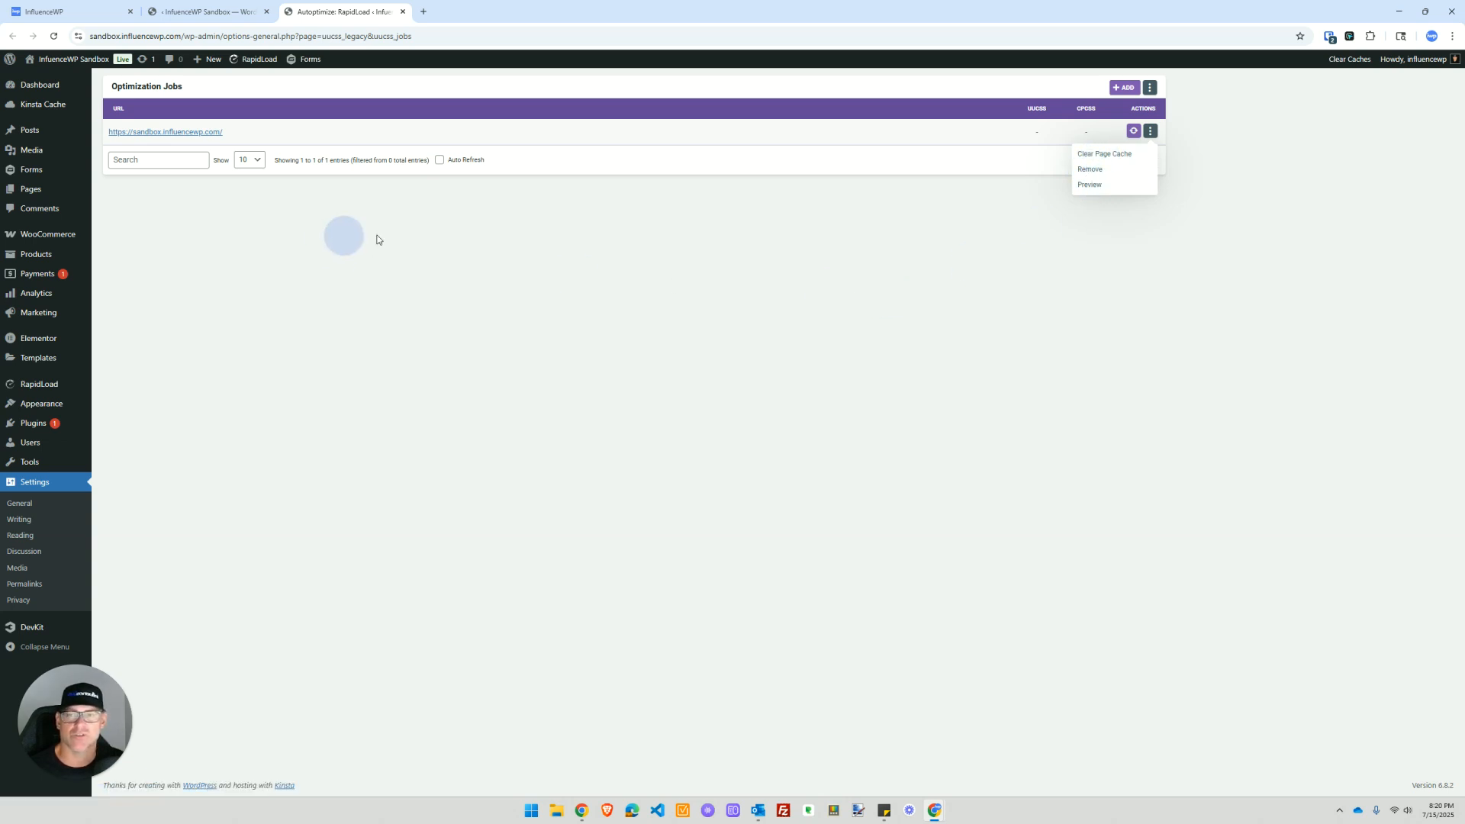
{"action": "left_click", "coordinate": [422, 264]}
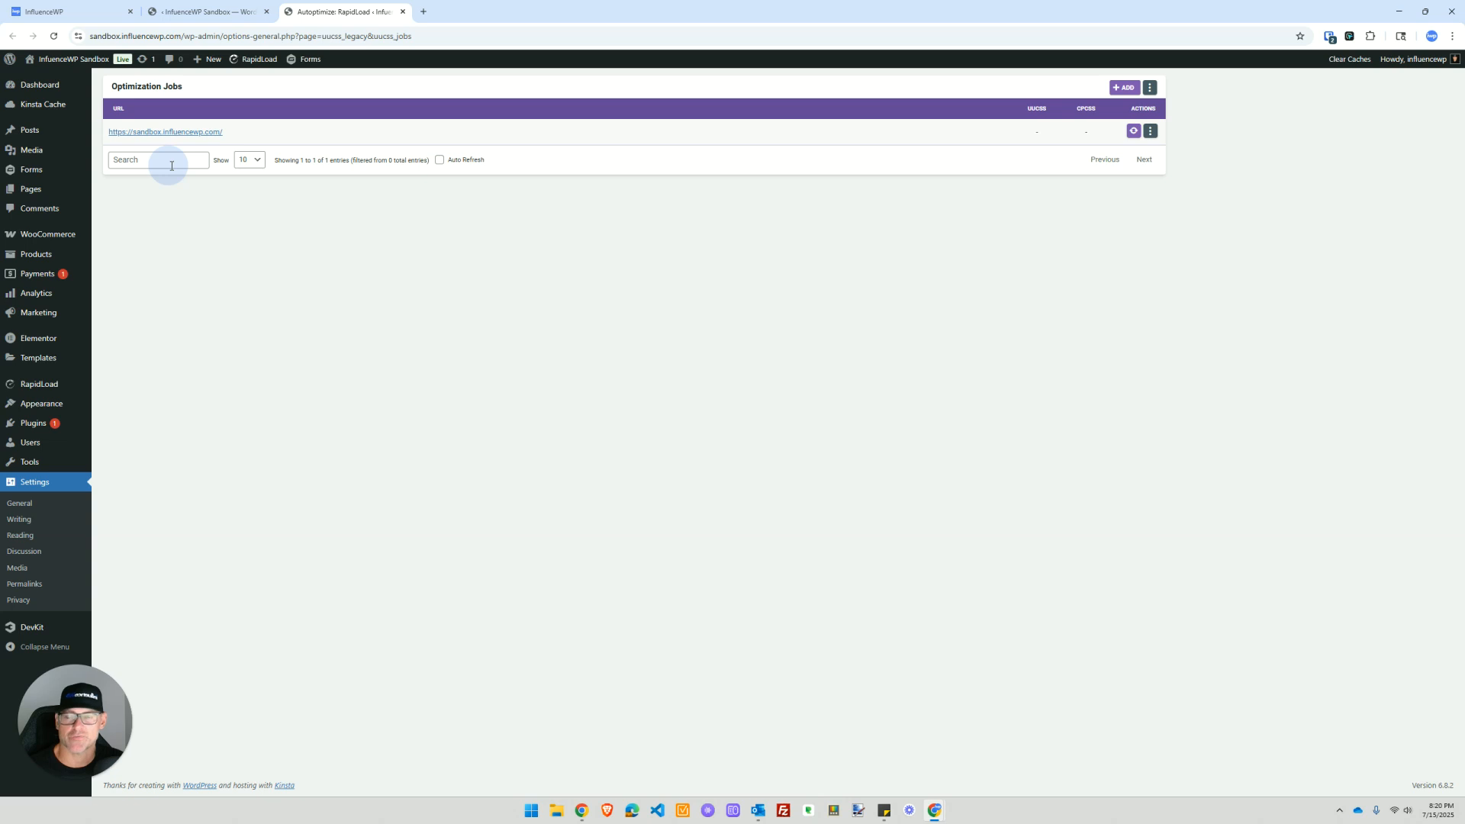
Step: Close the Optimization Jobs page, check the Exclude URLs field in General Settings, and close the settings without saving
{"action": "left_click", "coordinate": [233, 6]}
{"action": "left_click", "coordinate": [344, 5]}
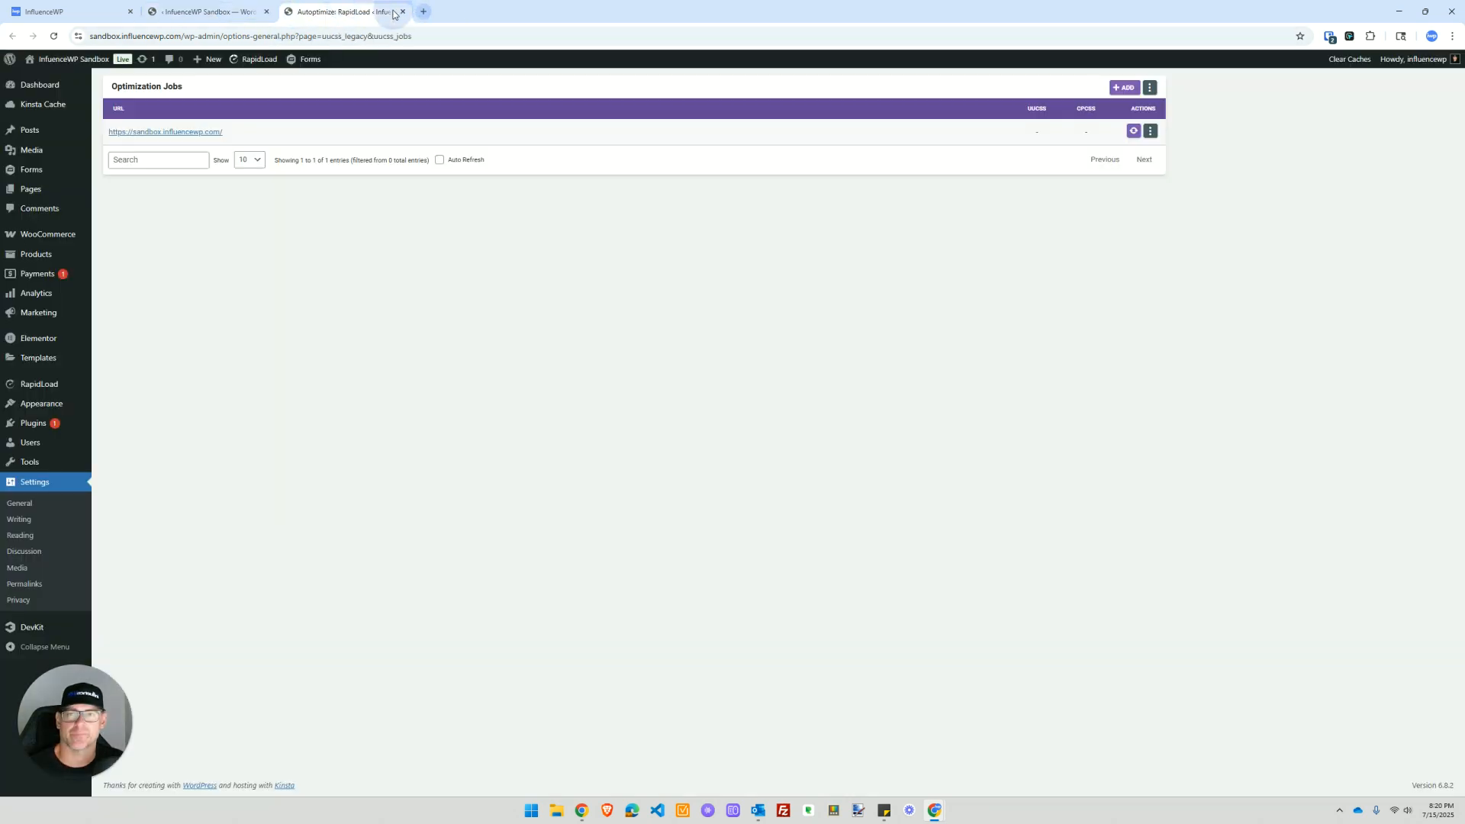
{"action": "left_click", "coordinate": [402, 12]}
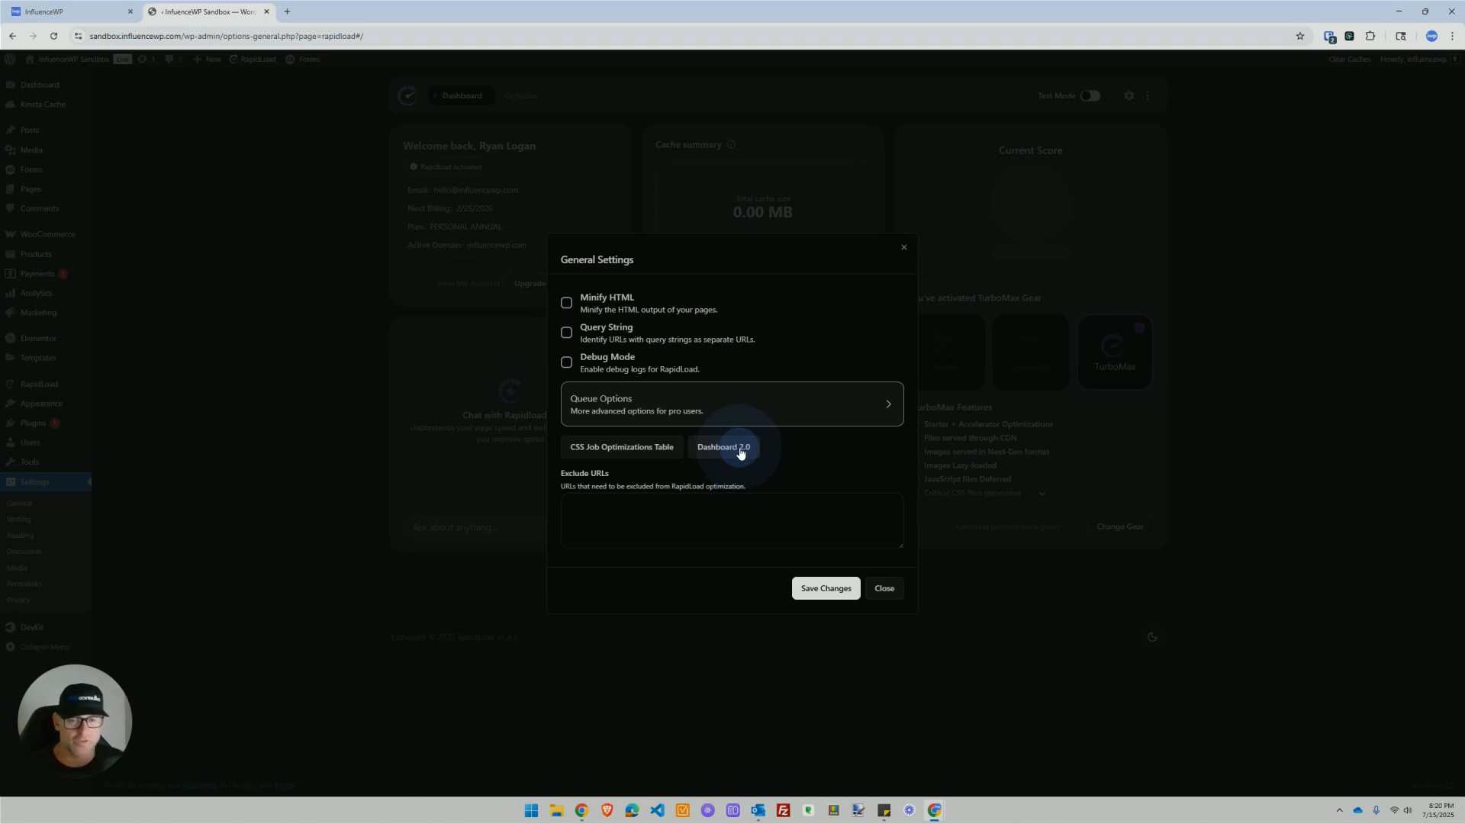
{"action": "left_click", "coordinate": [668, 507]}
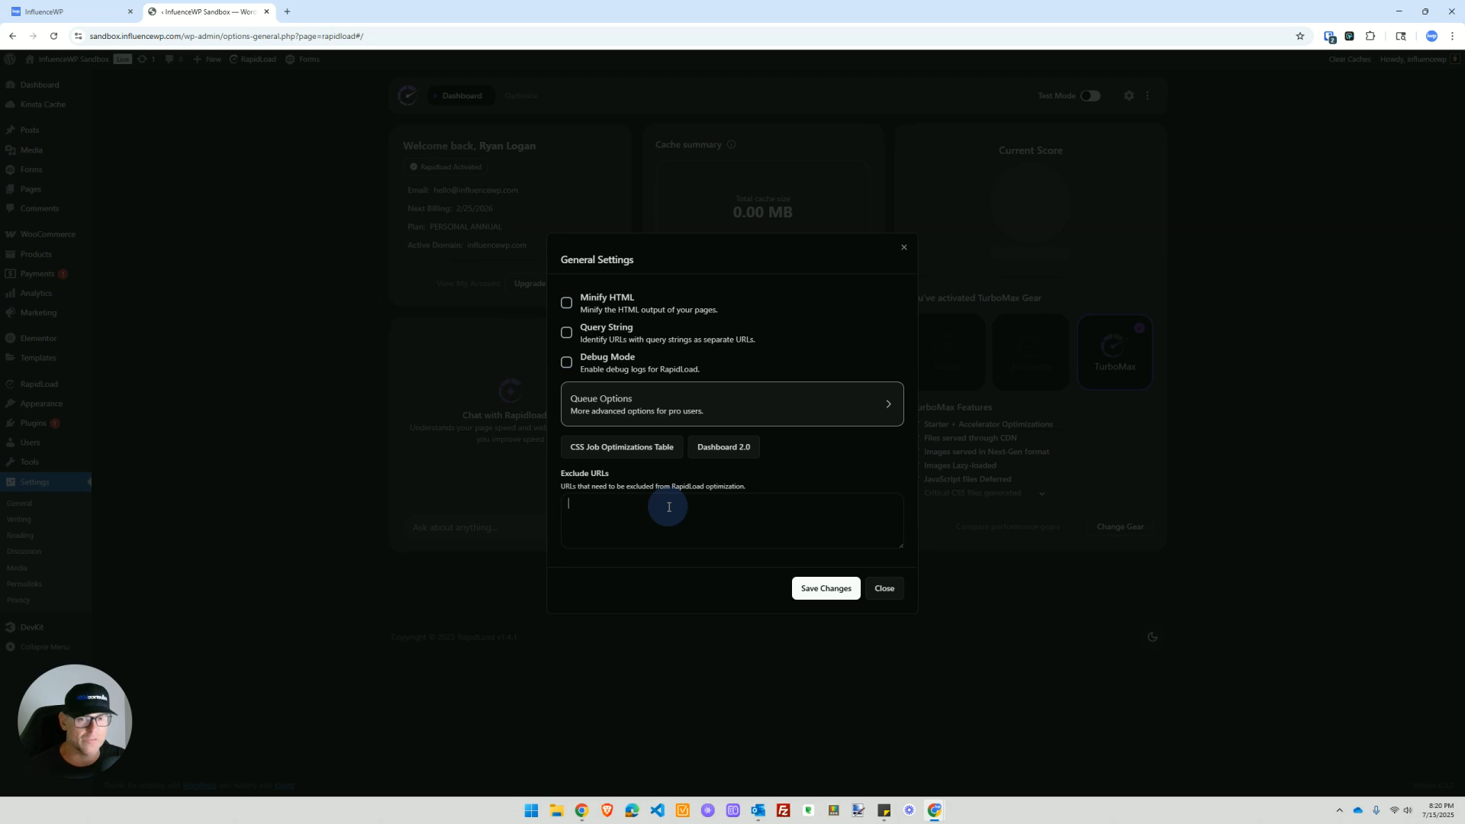
{"action": "left_click", "coordinate": [881, 586]}
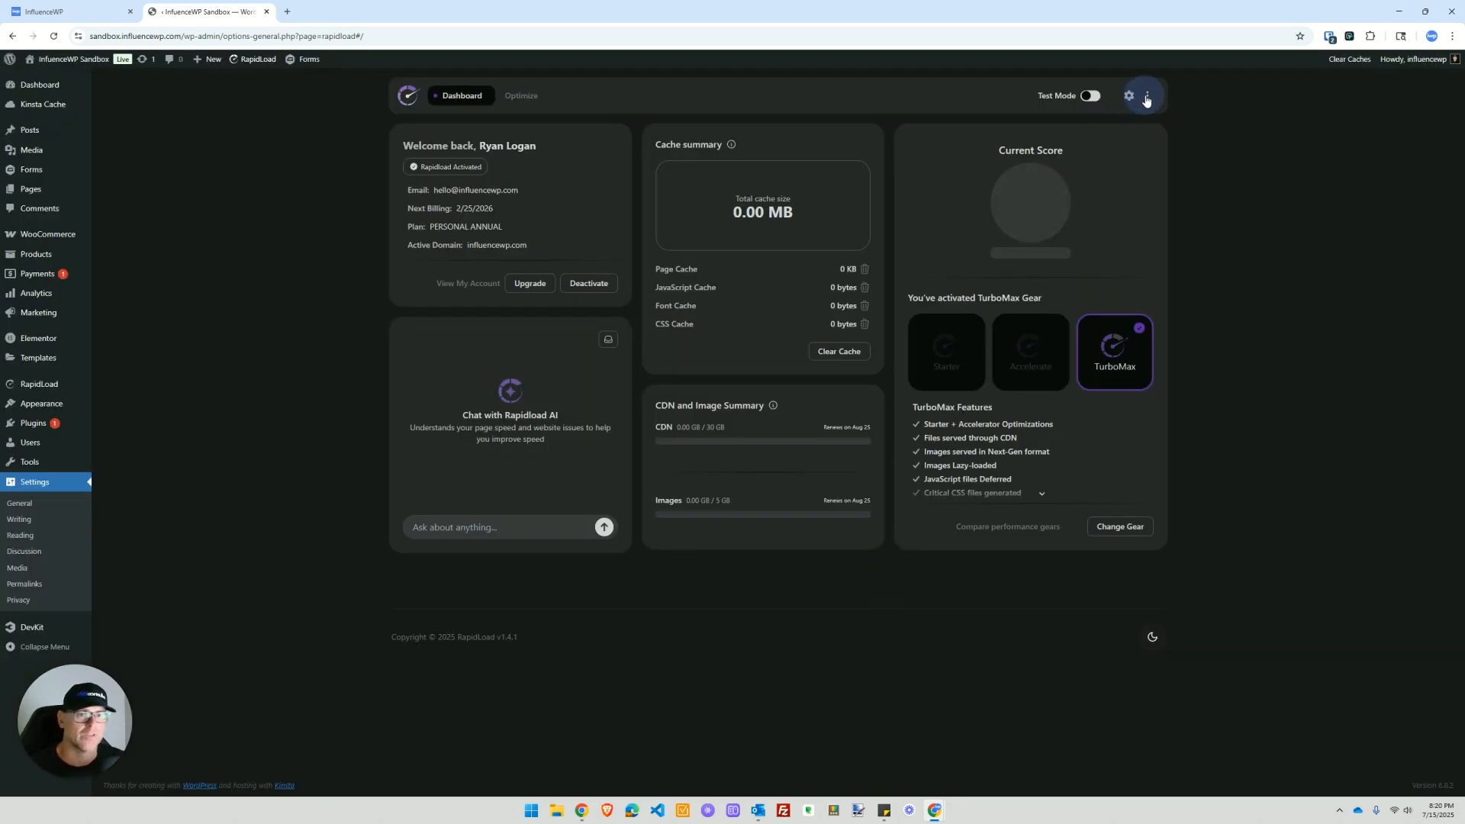
Step: Open the additional Optimization option and try the content type search in the content selection dialog
{"action": "left_click", "coordinate": [1147, 97]}
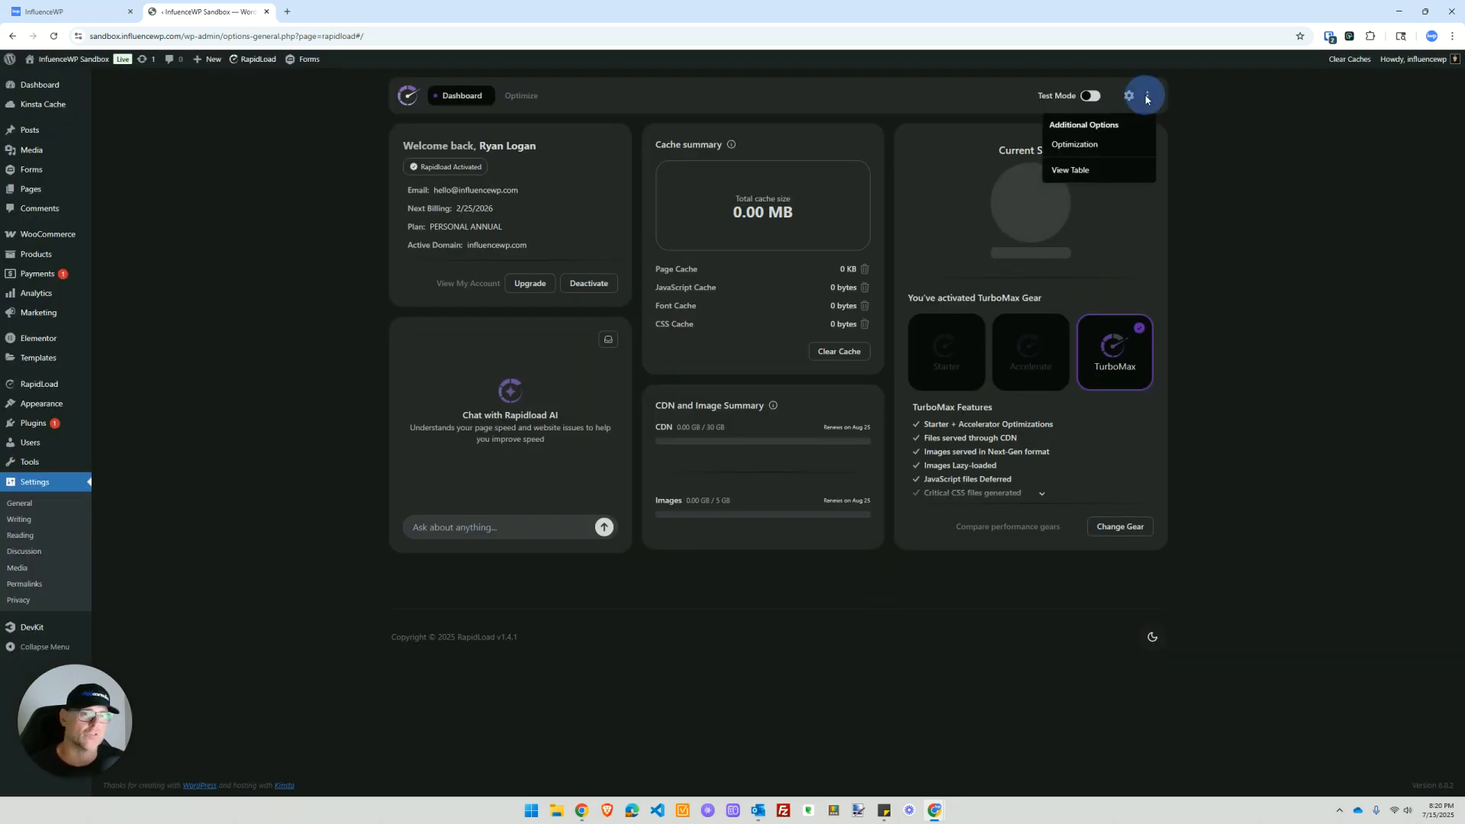
{"action": "left_click", "coordinate": [1085, 146]}
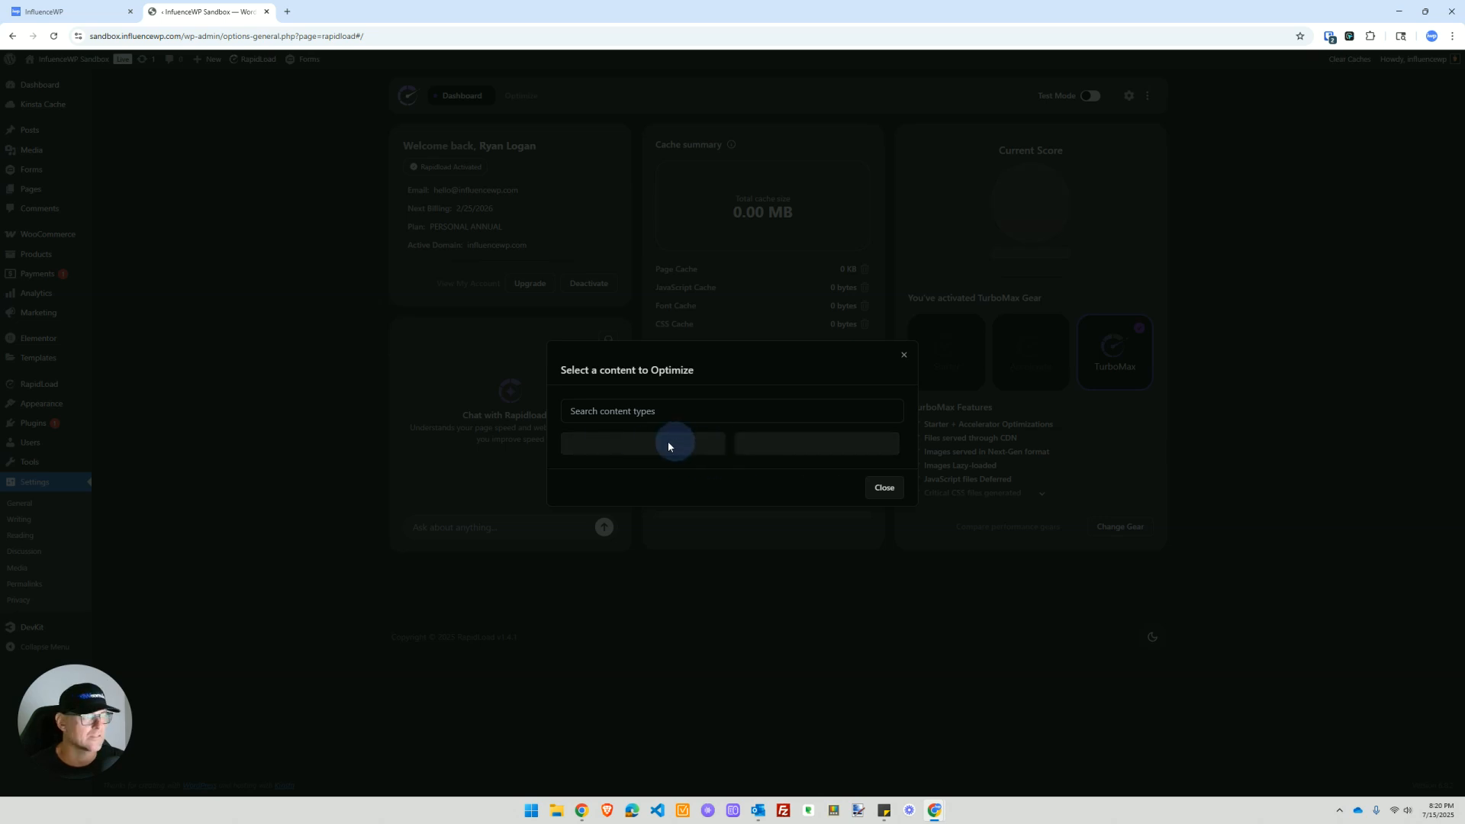
{"action": "left_click", "coordinate": [643, 414]}
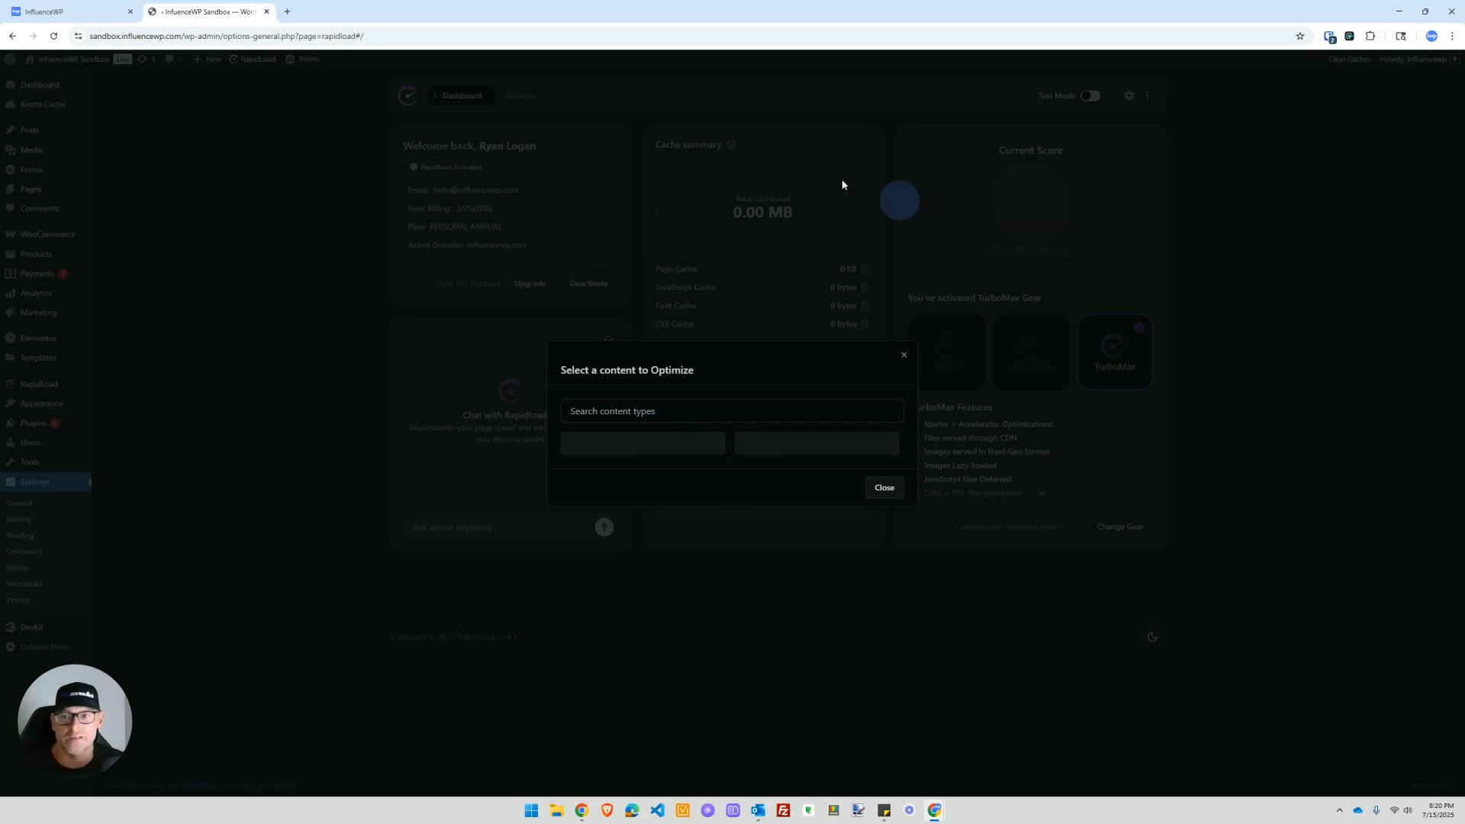
Step: Duplicate the RapidLoad dashboard page in a new browser tab and reopen the Optimization content selection there
{"action": "right_click", "coordinate": [242, 9]}
{"action": "left_click", "coordinate": [300, 111]}
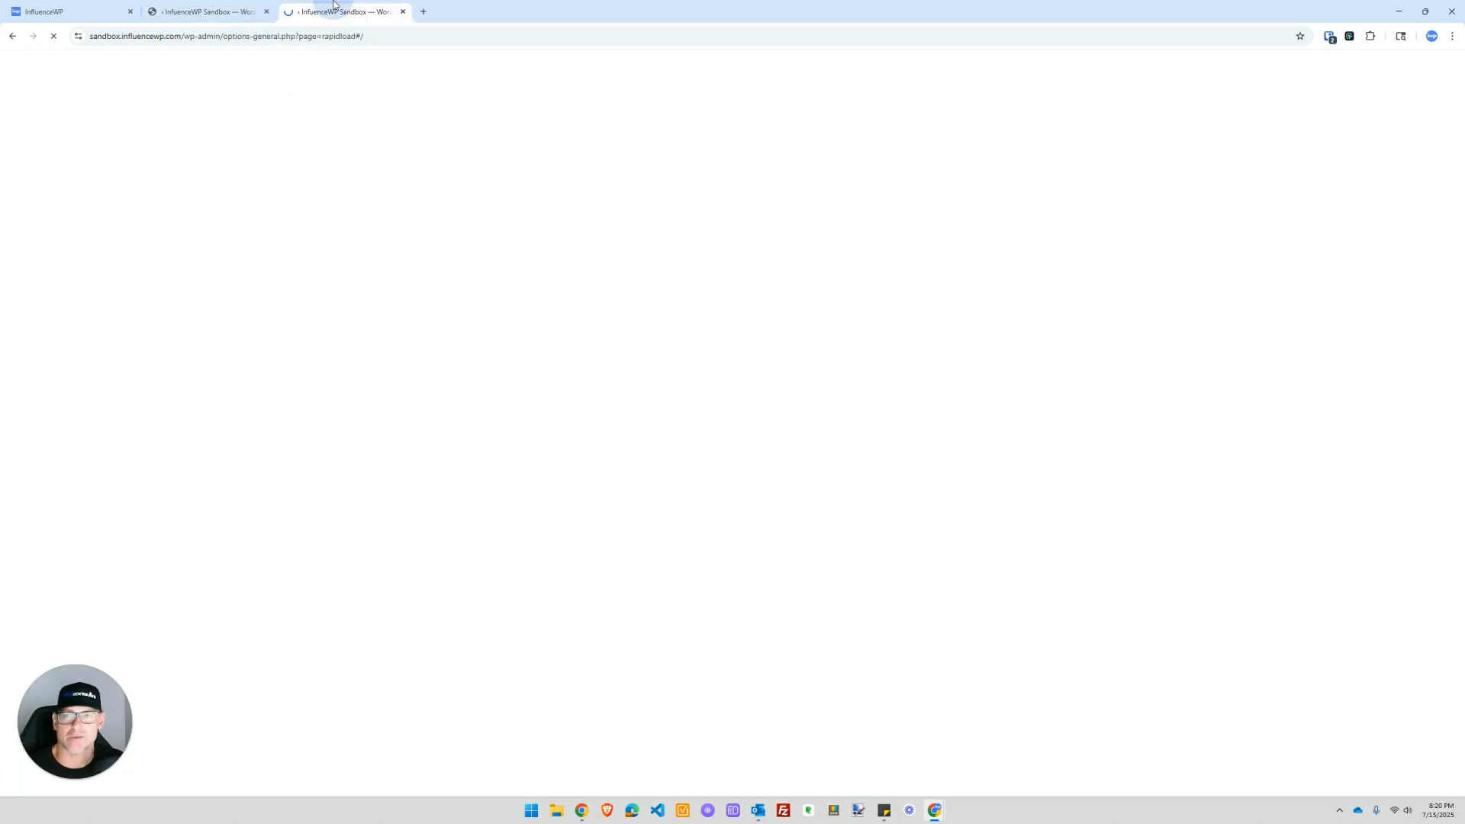
{"action": "left_click_drag", "start_coordinate": [329, 11], "coordinate": [1464, 381]}
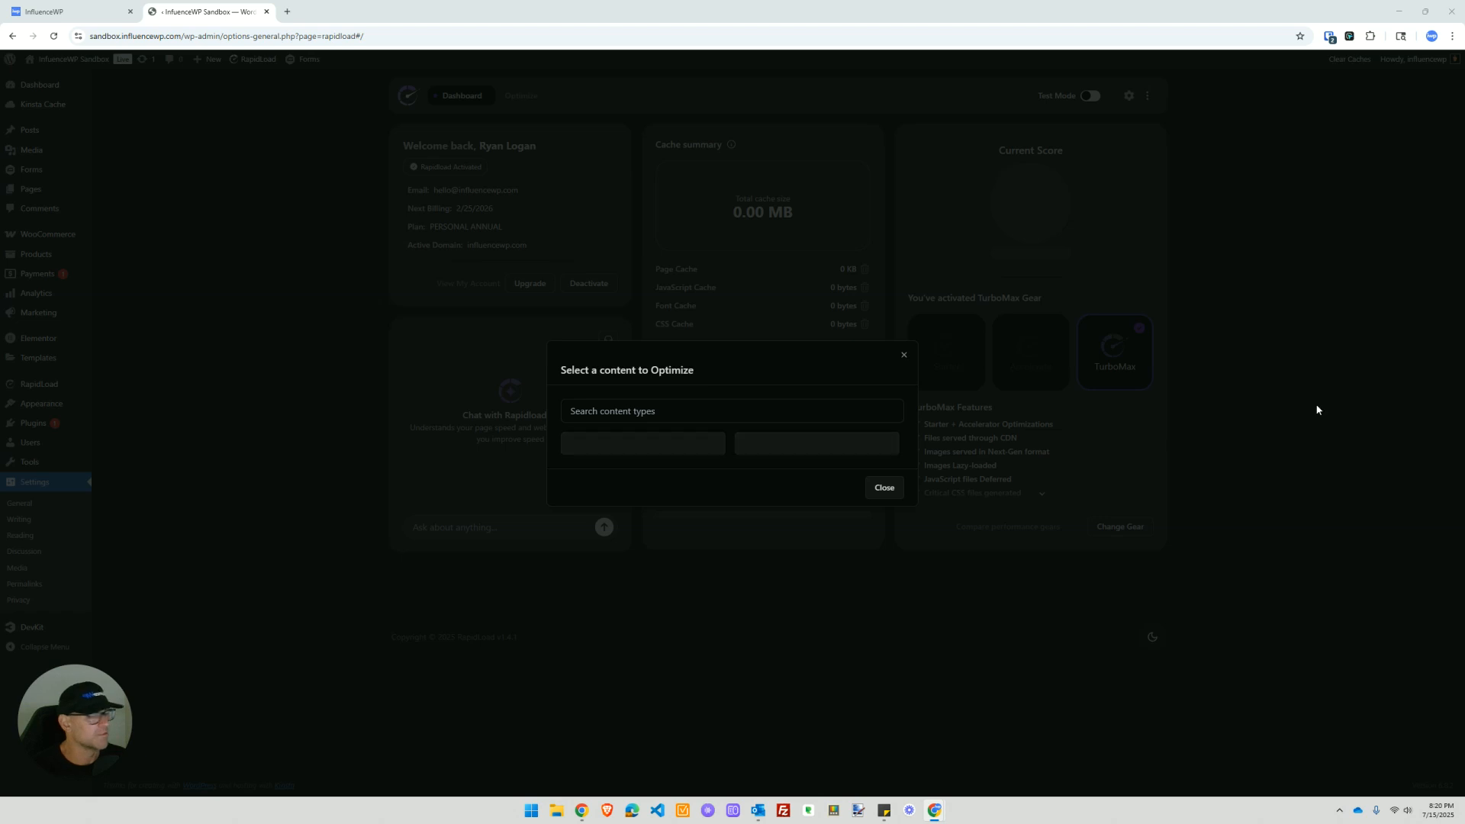
{"action": "left_click_drag", "start_coordinate": [1464, 67], "coordinate": [566, 9]}
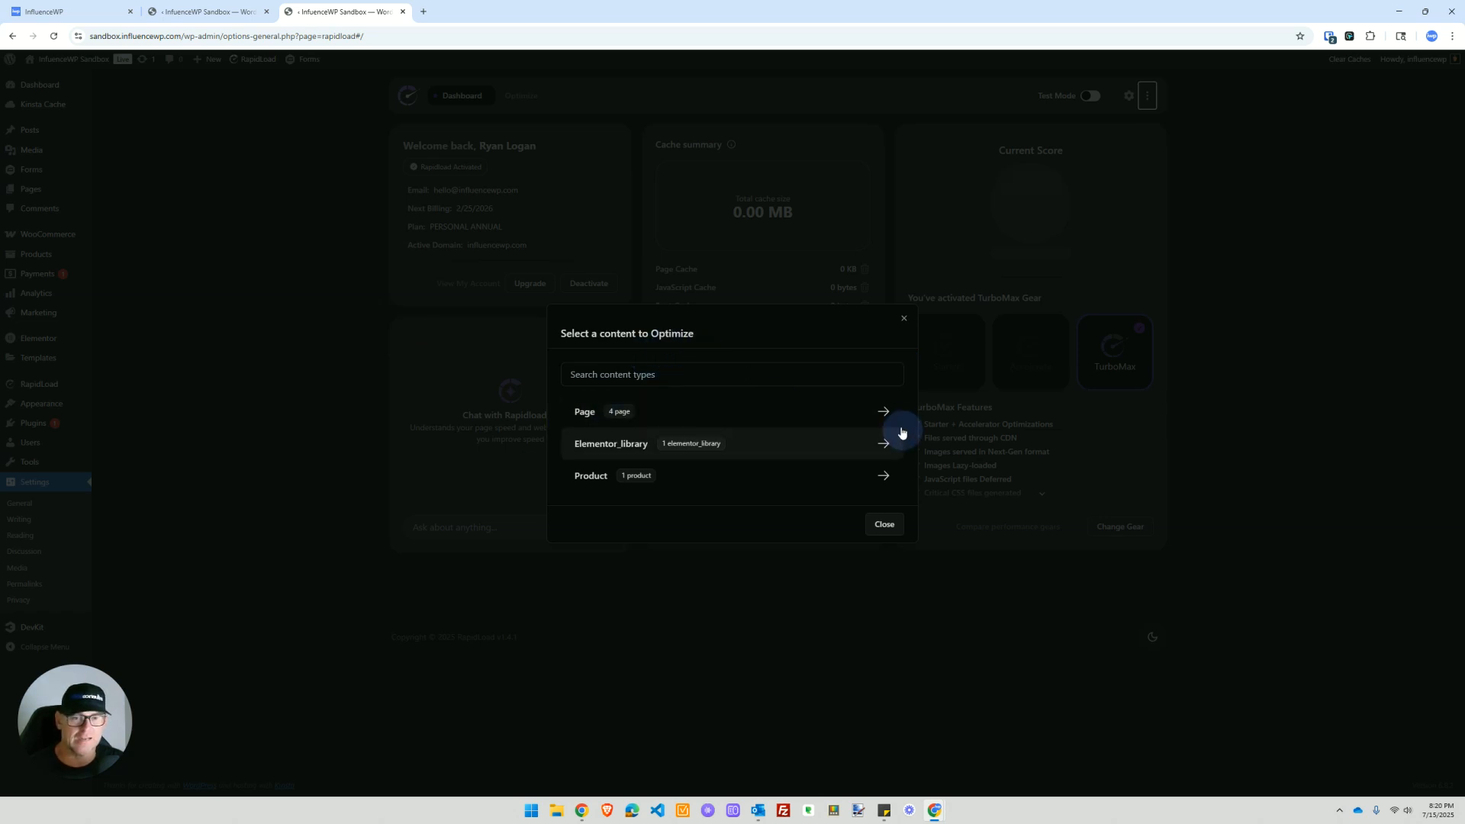
Step: Select the Blog page from the Page content type for optimization
{"action": "left_click", "coordinate": [881, 414]}
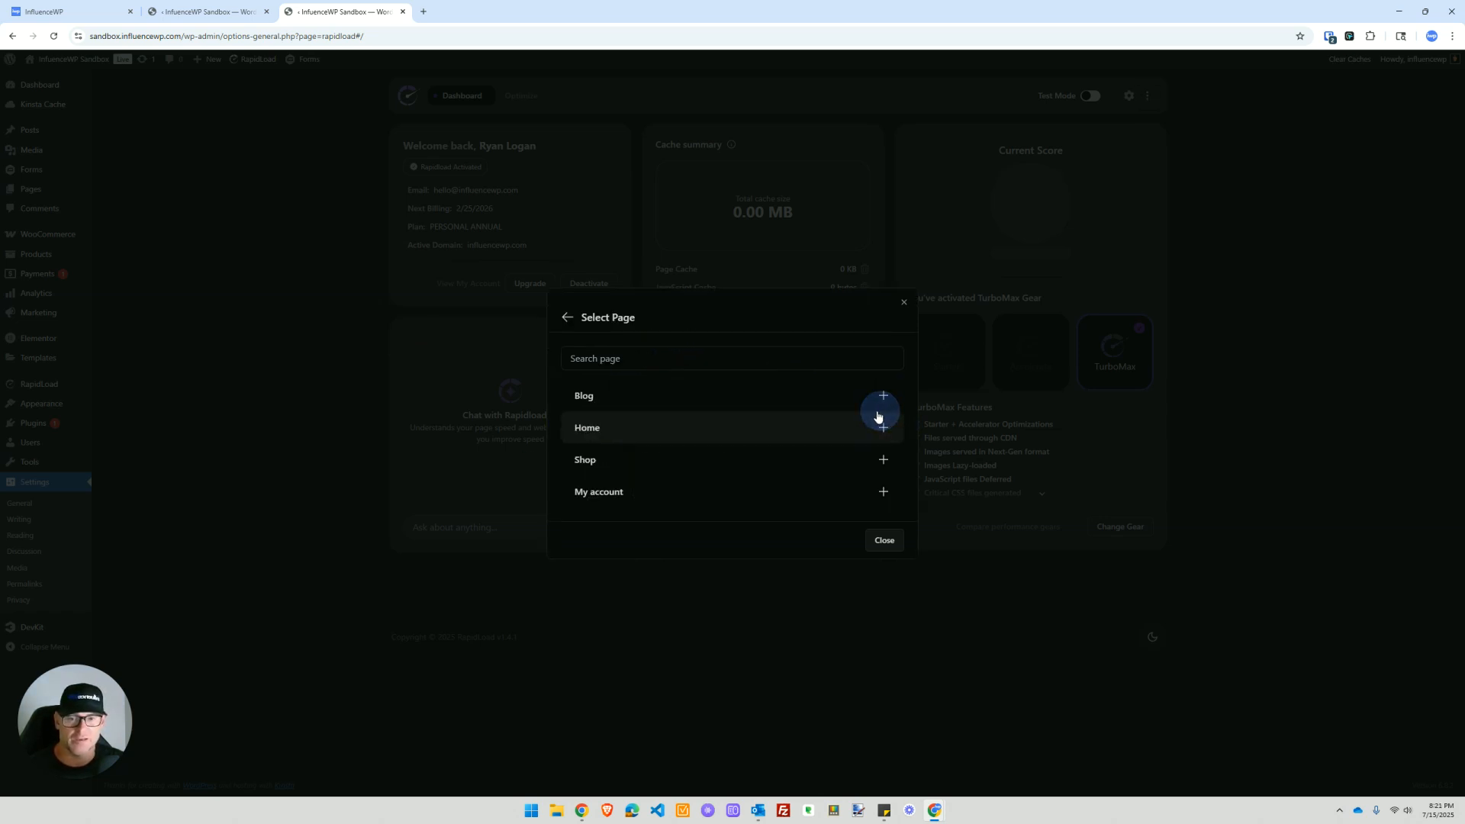
{"action": "left_click", "coordinate": [883, 396]}
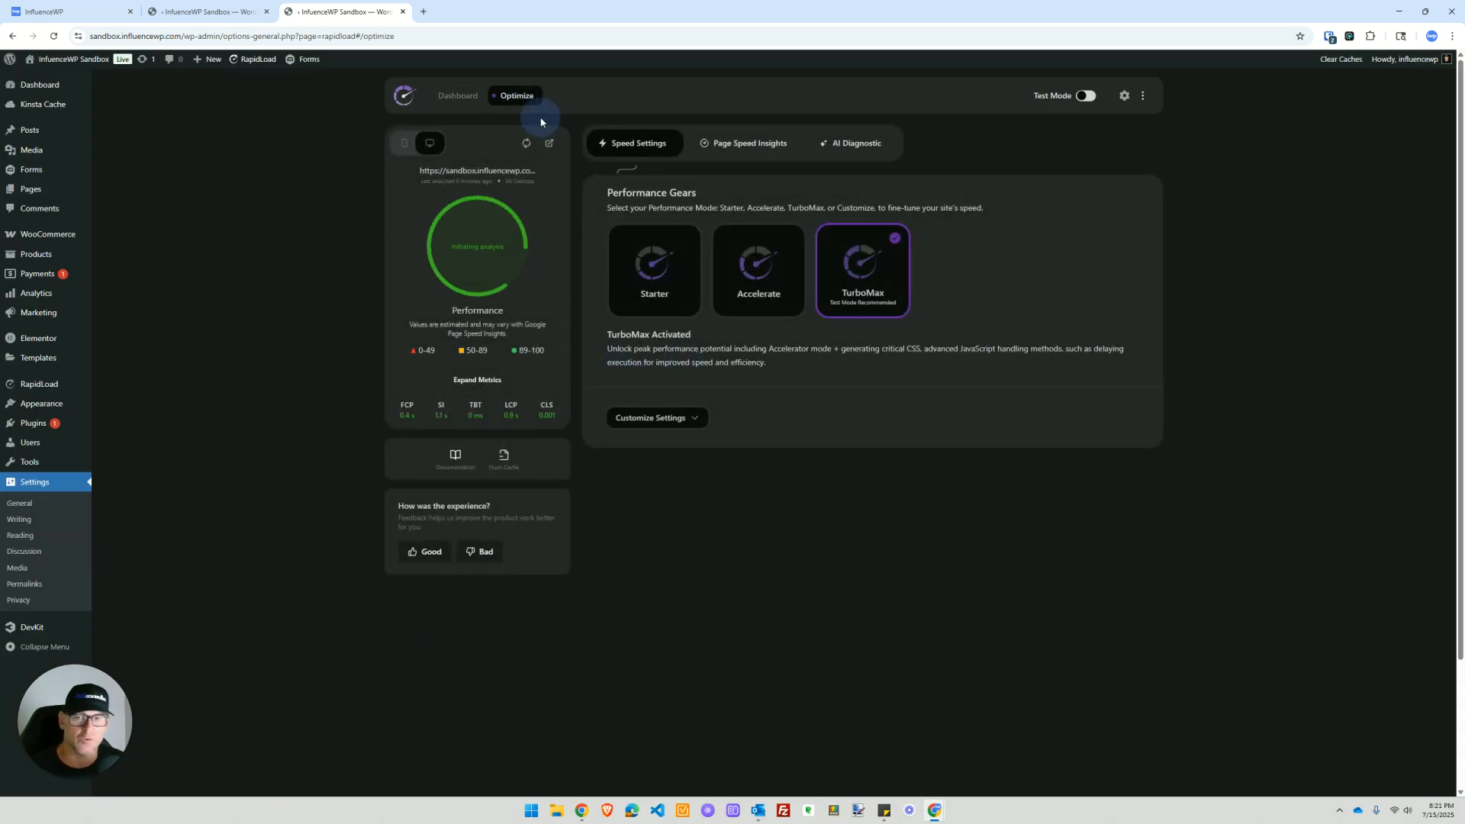
Step: Reopen the Optimization content selection, check which products can be optimized, and close it without choosing one
{"action": "left_click", "coordinate": [1142, 97]}
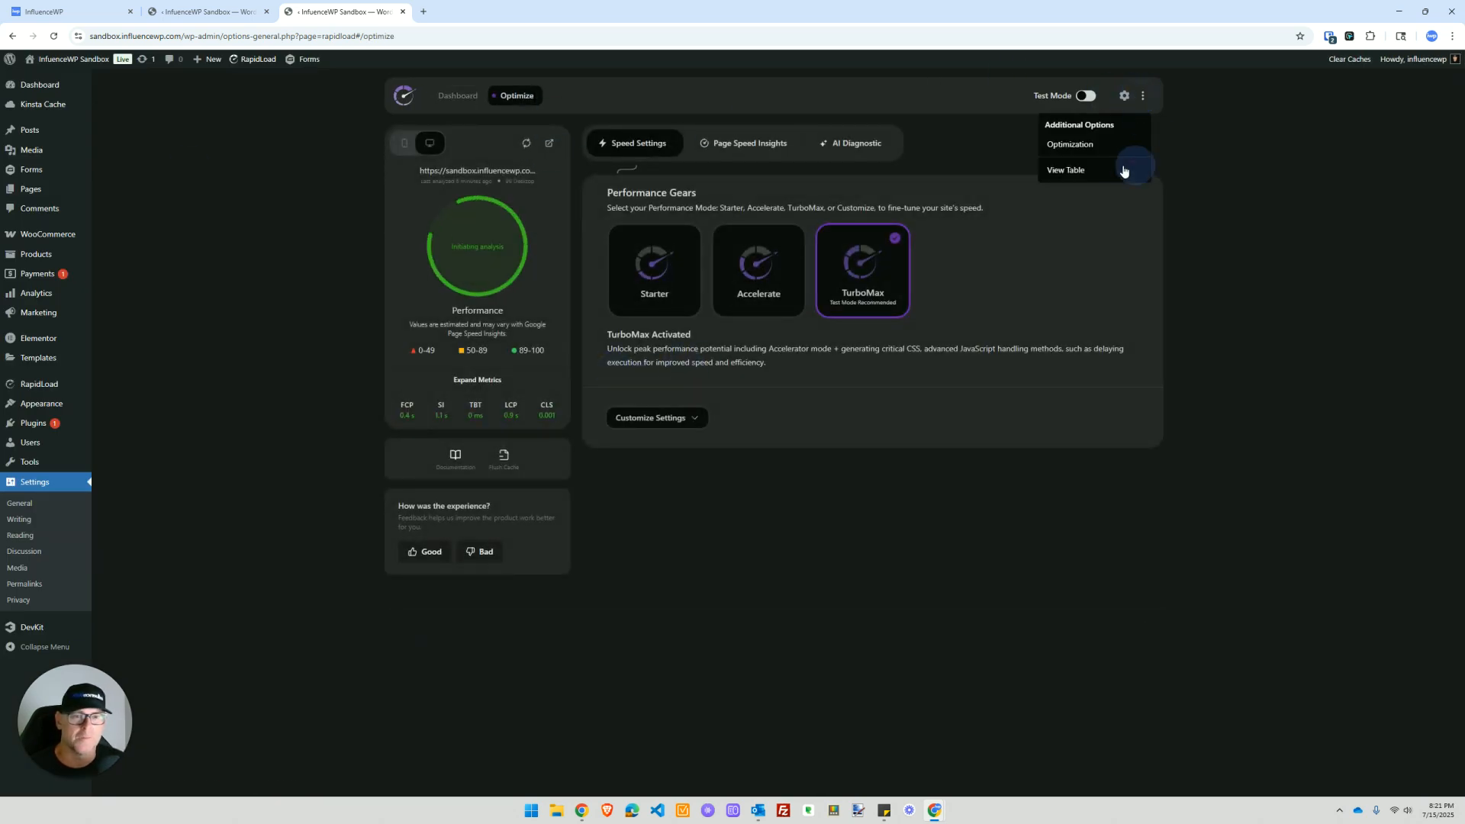
{"action": "left_click", "coordinate": [1079, 146]}
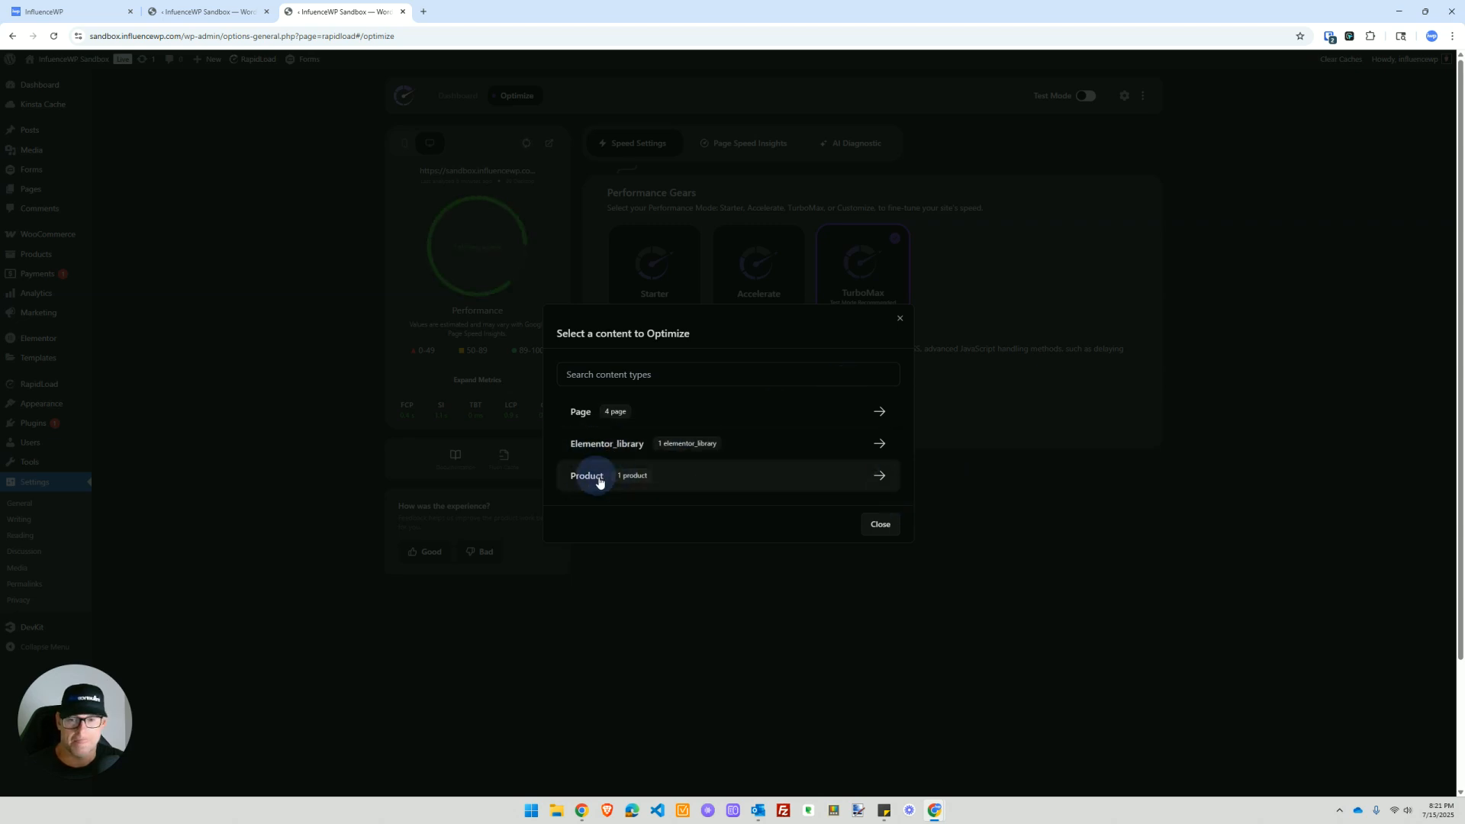
{"action": "left_click", "coordinate": [879, 476]}
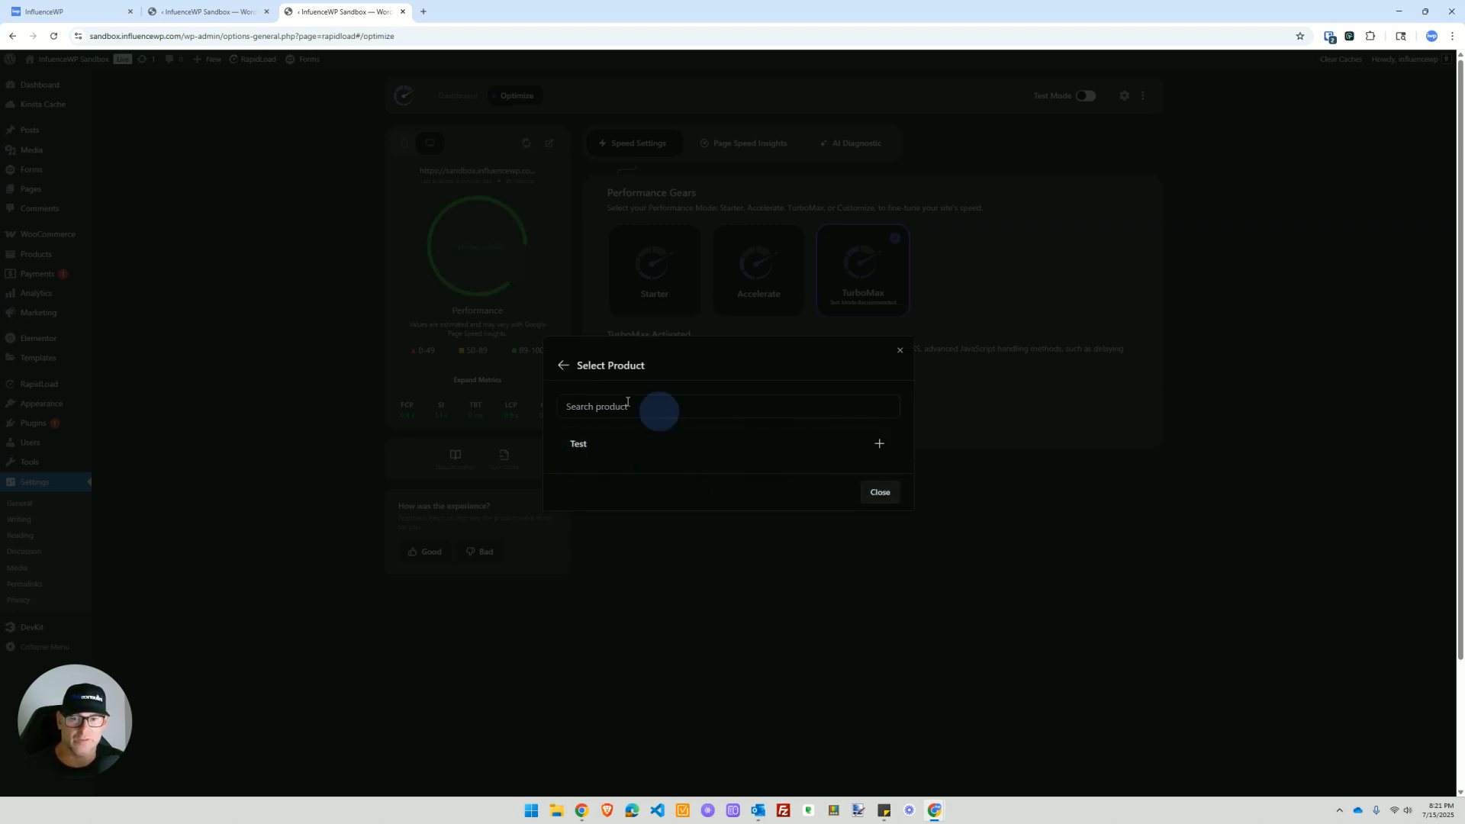
{"action": "left_click", "coordinate": [563, 364]}
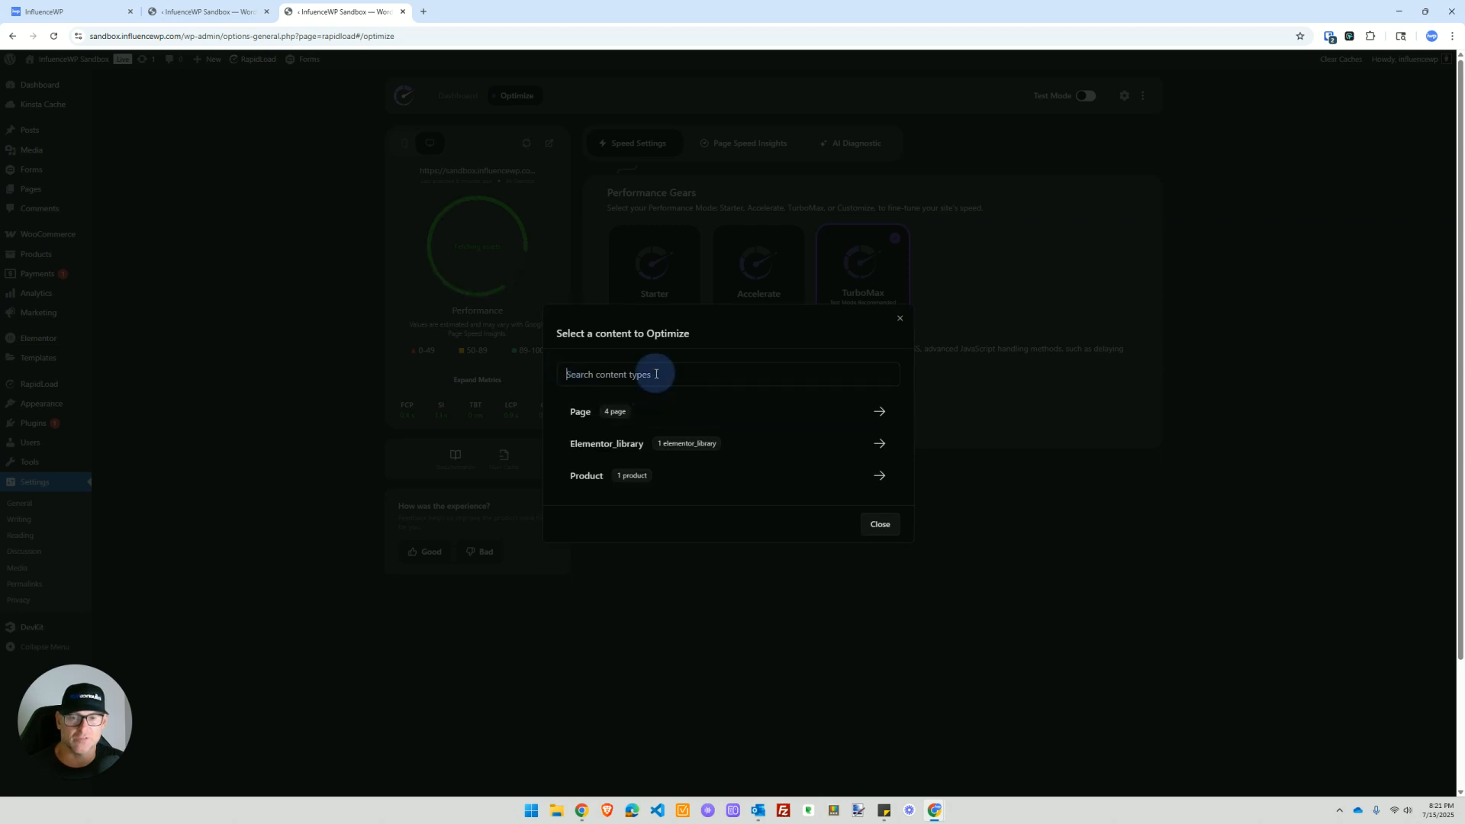
{"action": "left_click", "coordinate": [901, 320]}
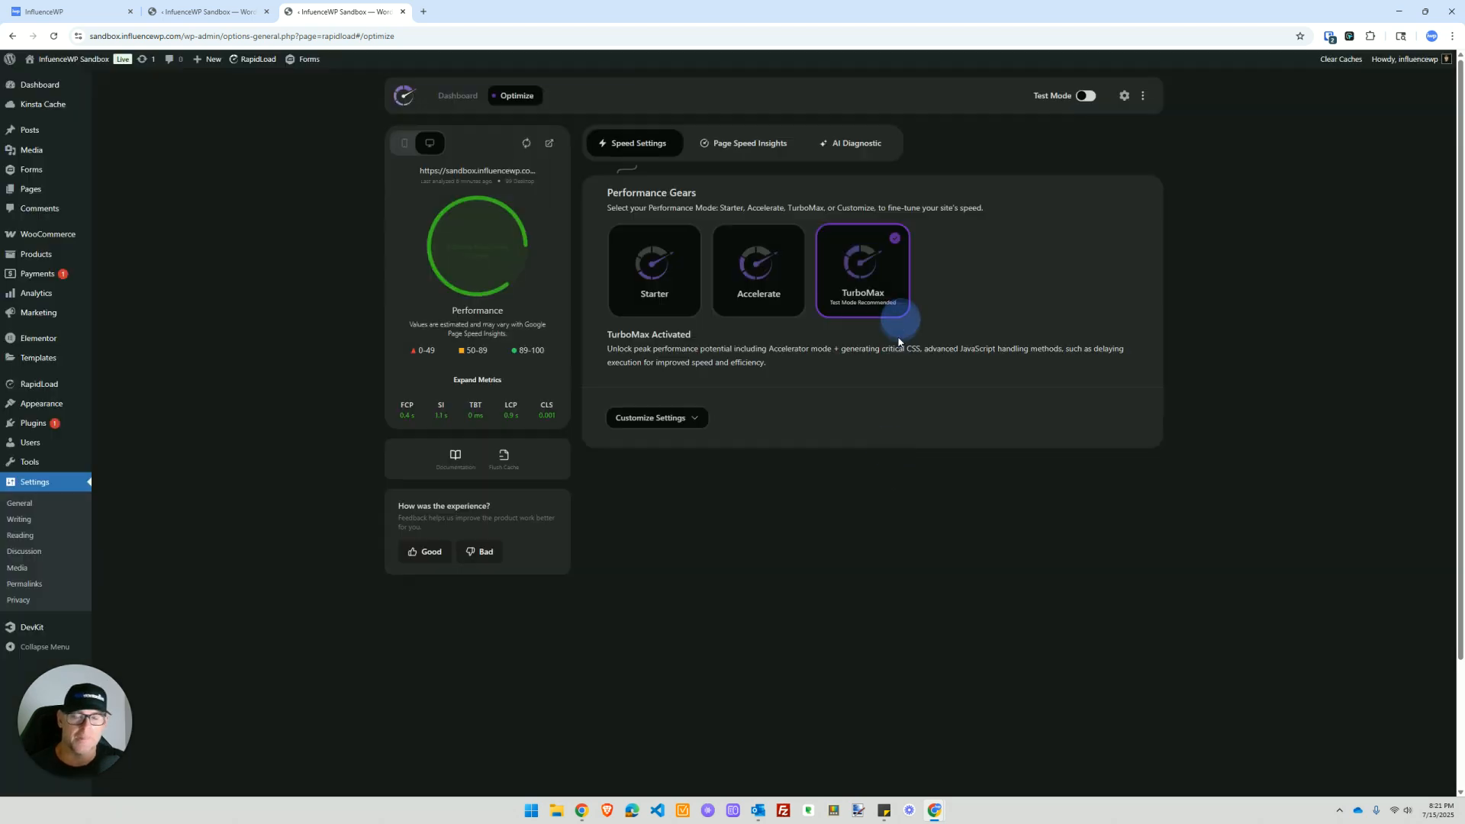
Step: Return to the RapidLoad dashboard and select the Home page for optimization
{"action": "left_click", "coordinate": [12, 36]}
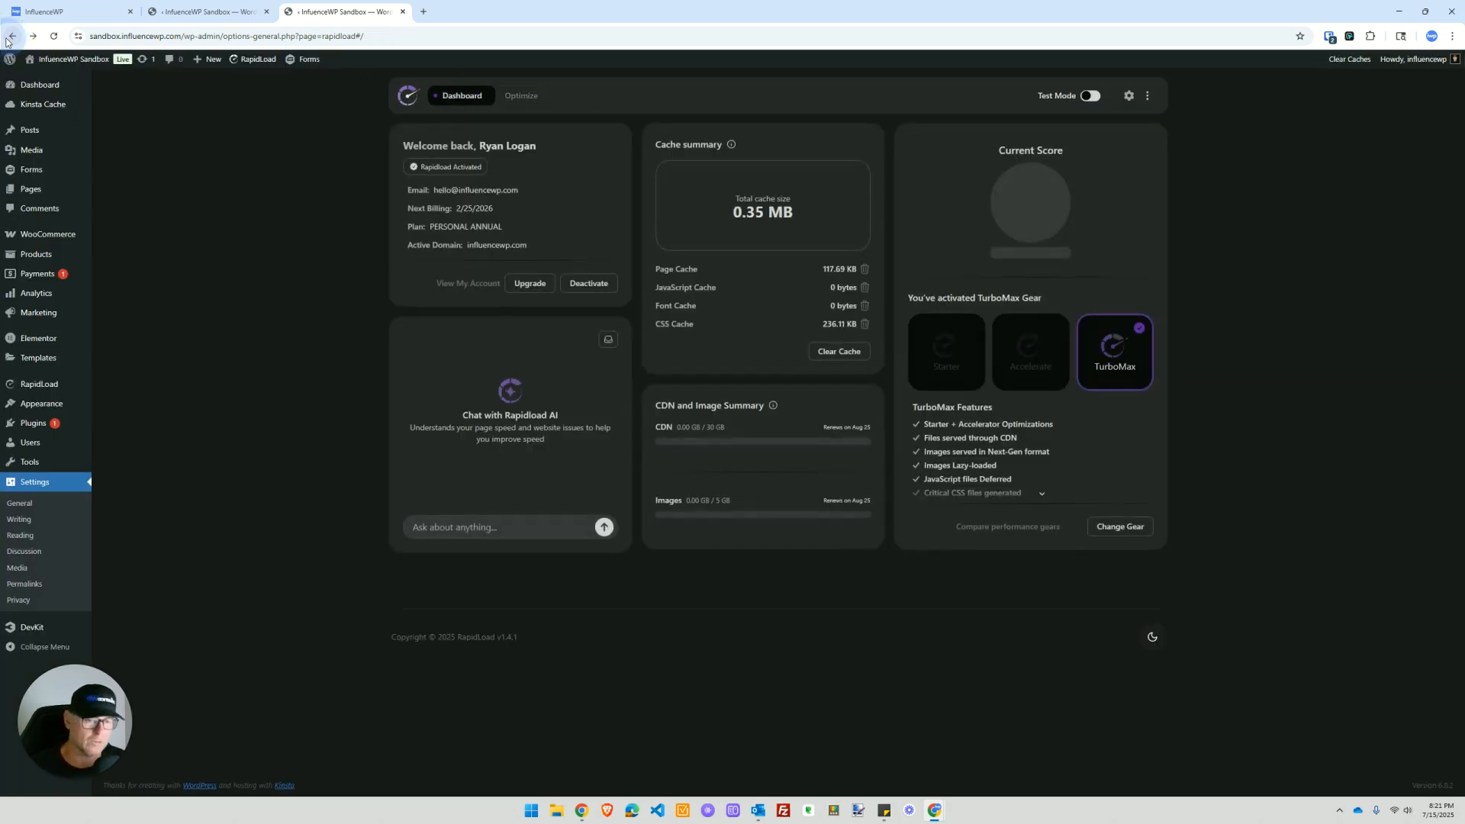
{"action": "left_click", "coordinate": [1147, 95]}
{"action": "left_click", "coordinate": [1097, 144]}
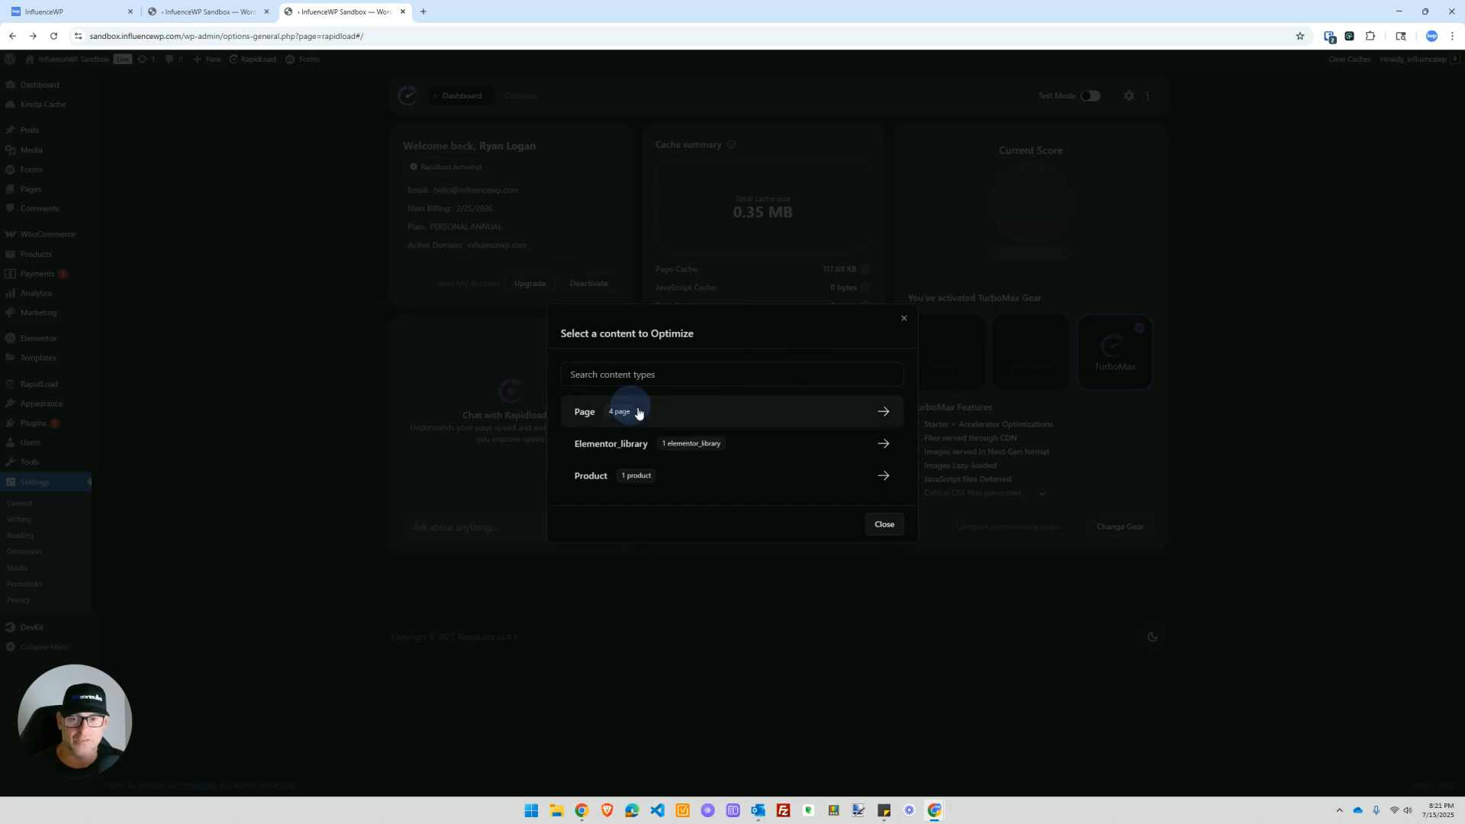
{"action": "left_click", "coordinate": [881, 412]}
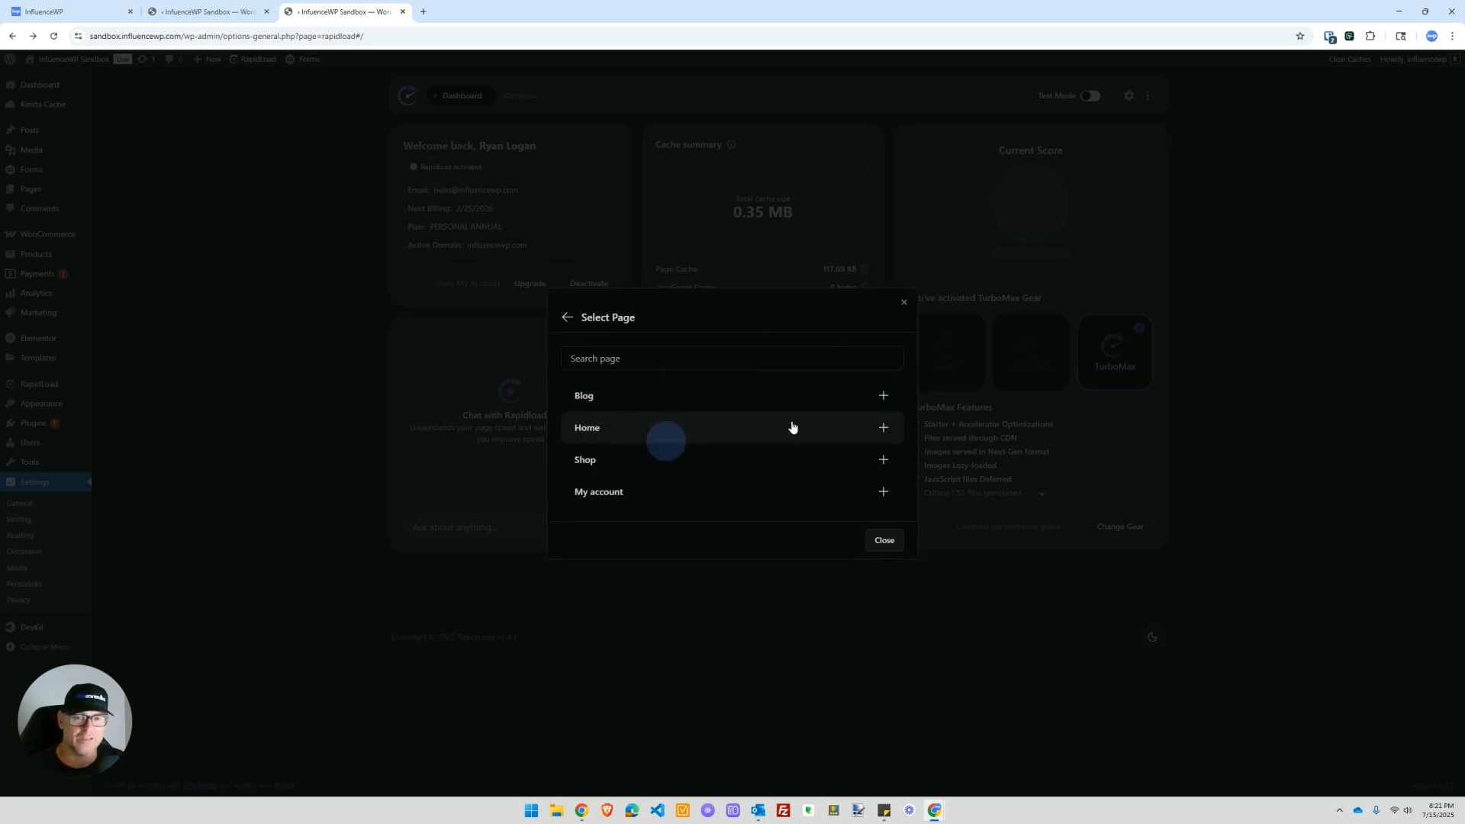
{"action": "left_click", "coordinate": [883, 427]}
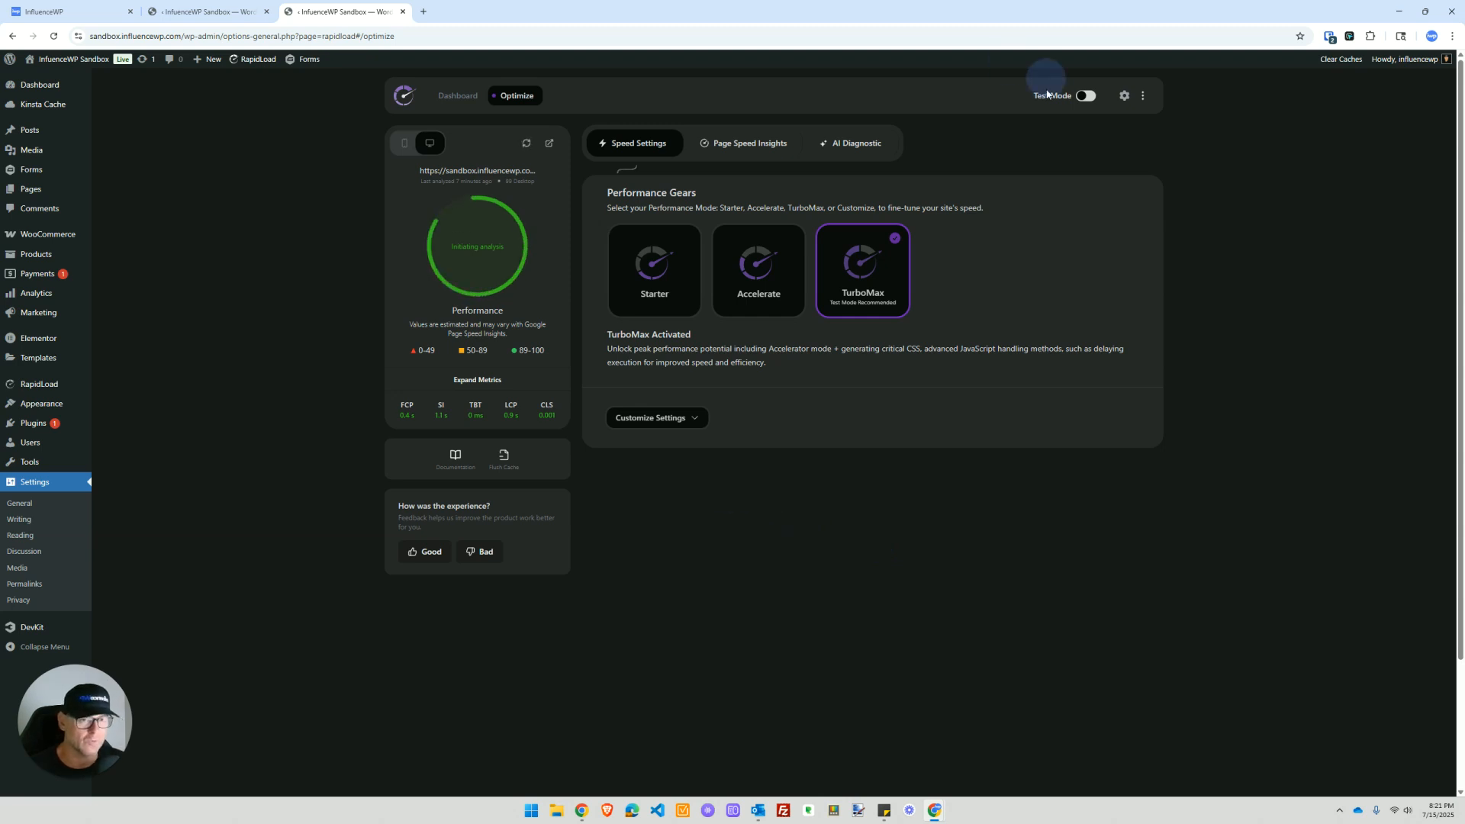
Step: Look at the dashboard, check the performance analysis on the Optimize page, and return to the dashboard
{"action": "left_click", "coordinate": [458, 95]}
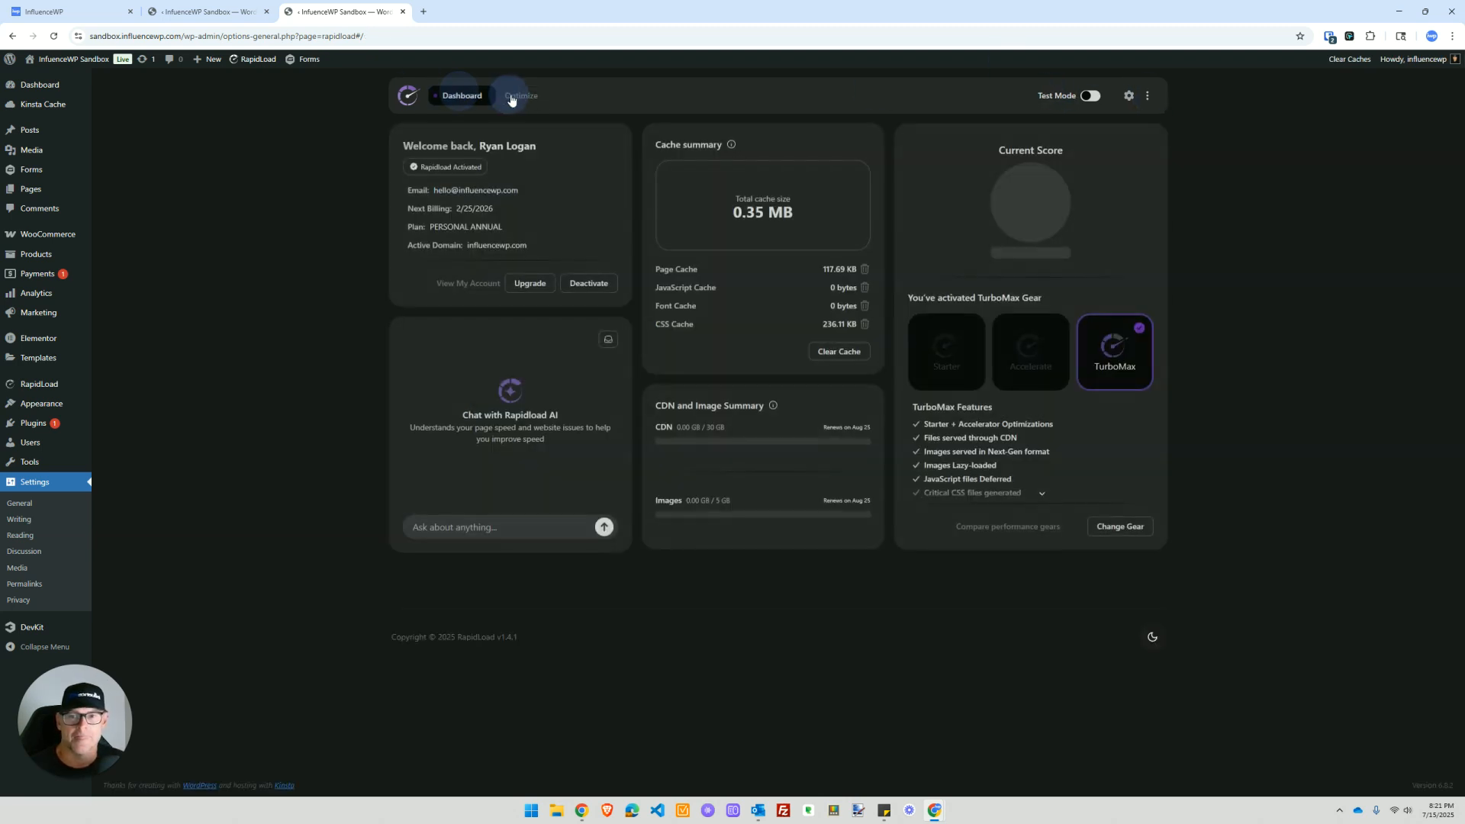
{"action": "left_click", "coordinate": [517, 95]}
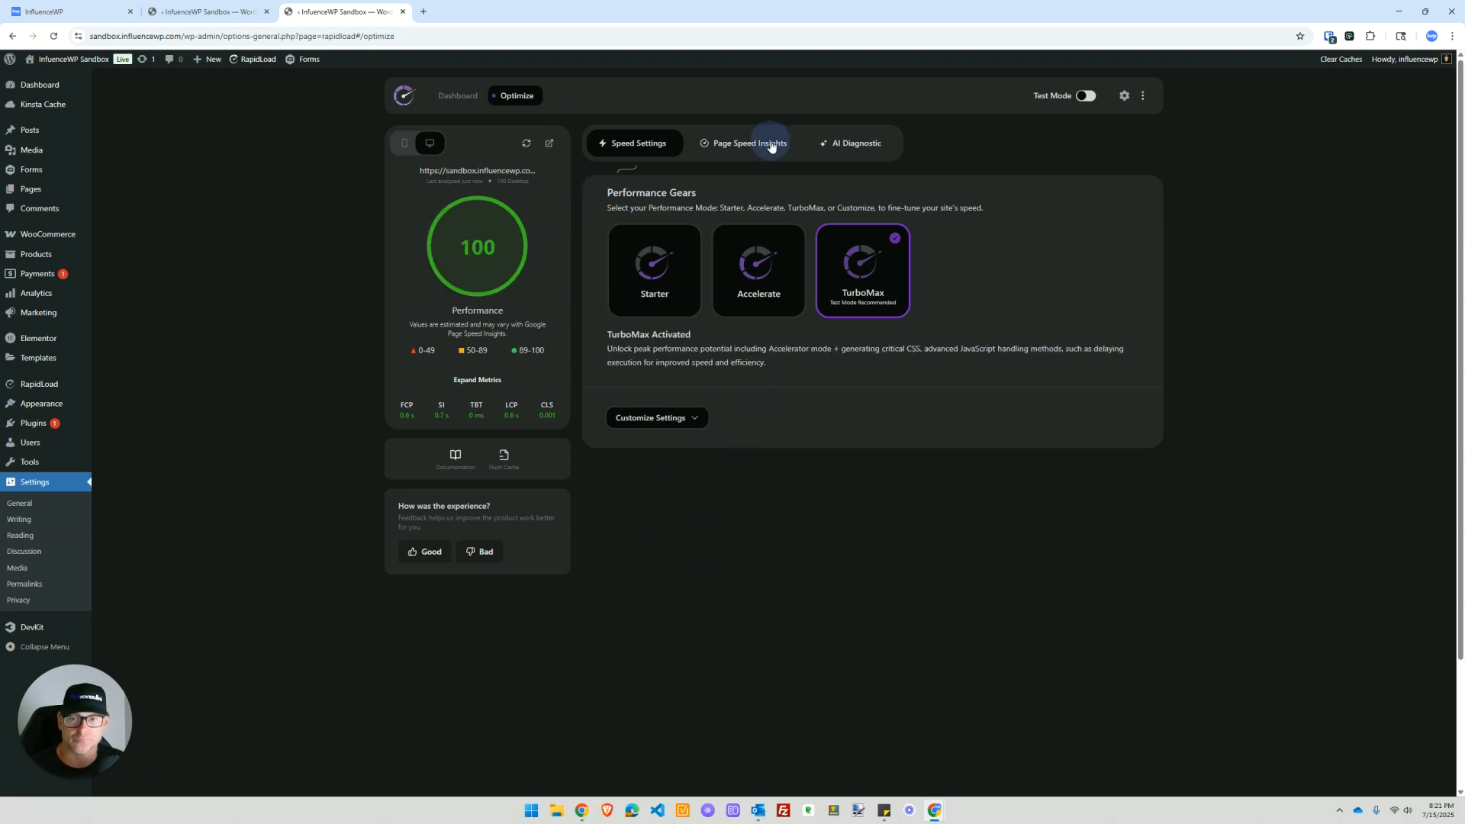
{"action": "left_click", "coordinate": [462, 97]}
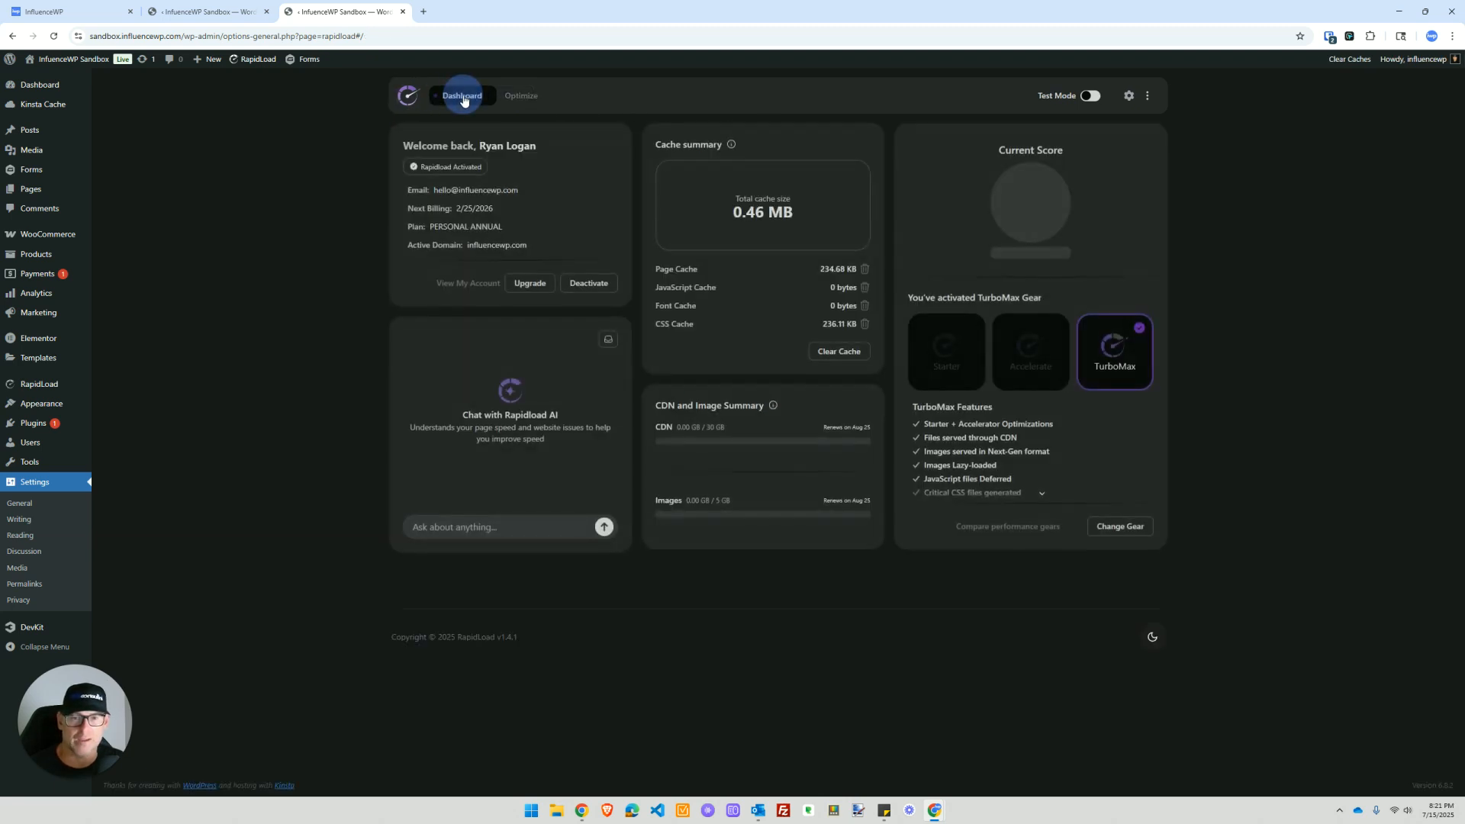
Step: View the Optimize Pages table, check the content choices its Add option offers, and close the table
{"action": "left_click", "coordinate": [1147, 95]}
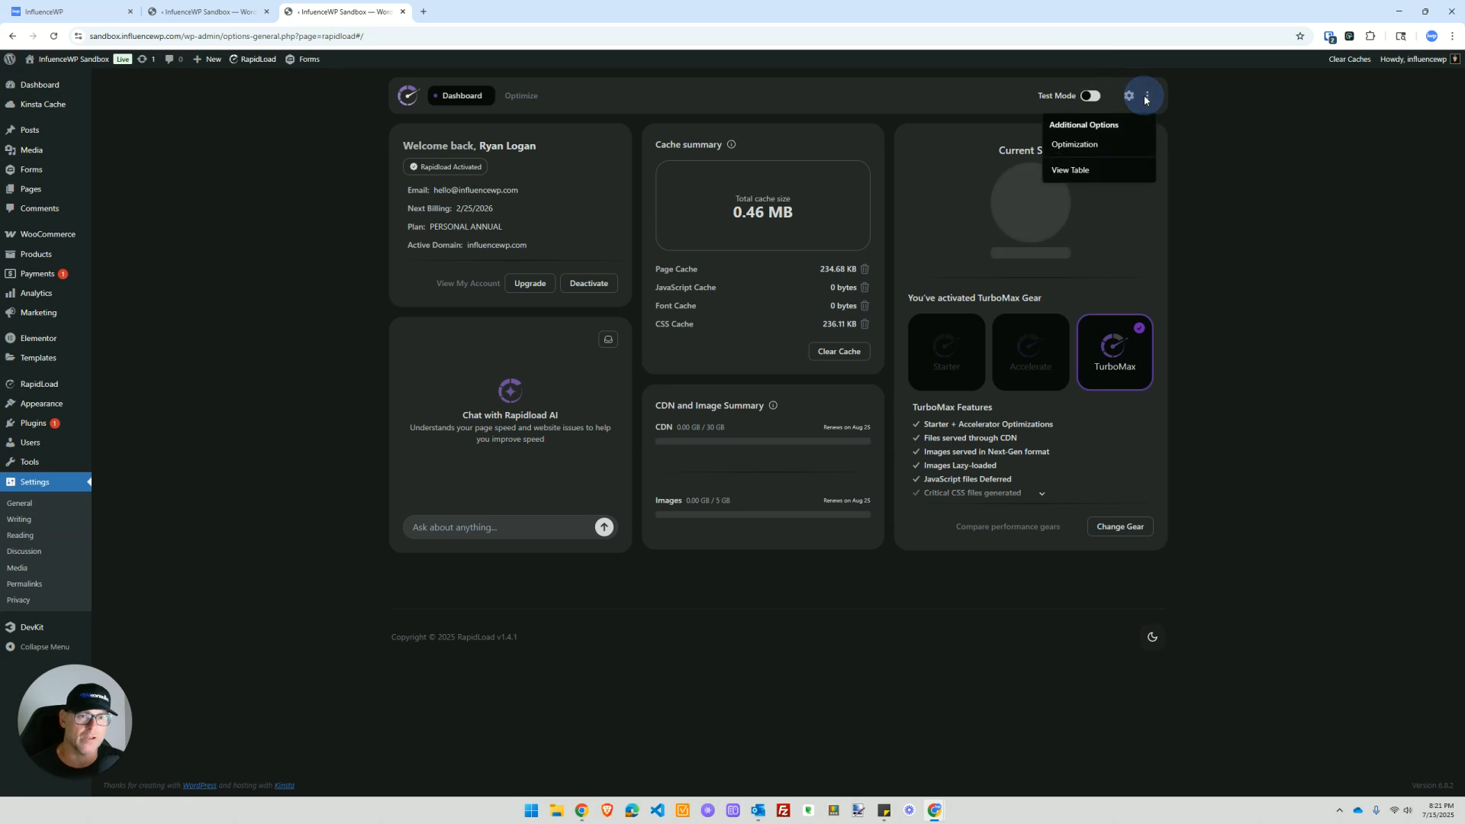
{"action": "left_click", "coordinate": [1072, 169]}
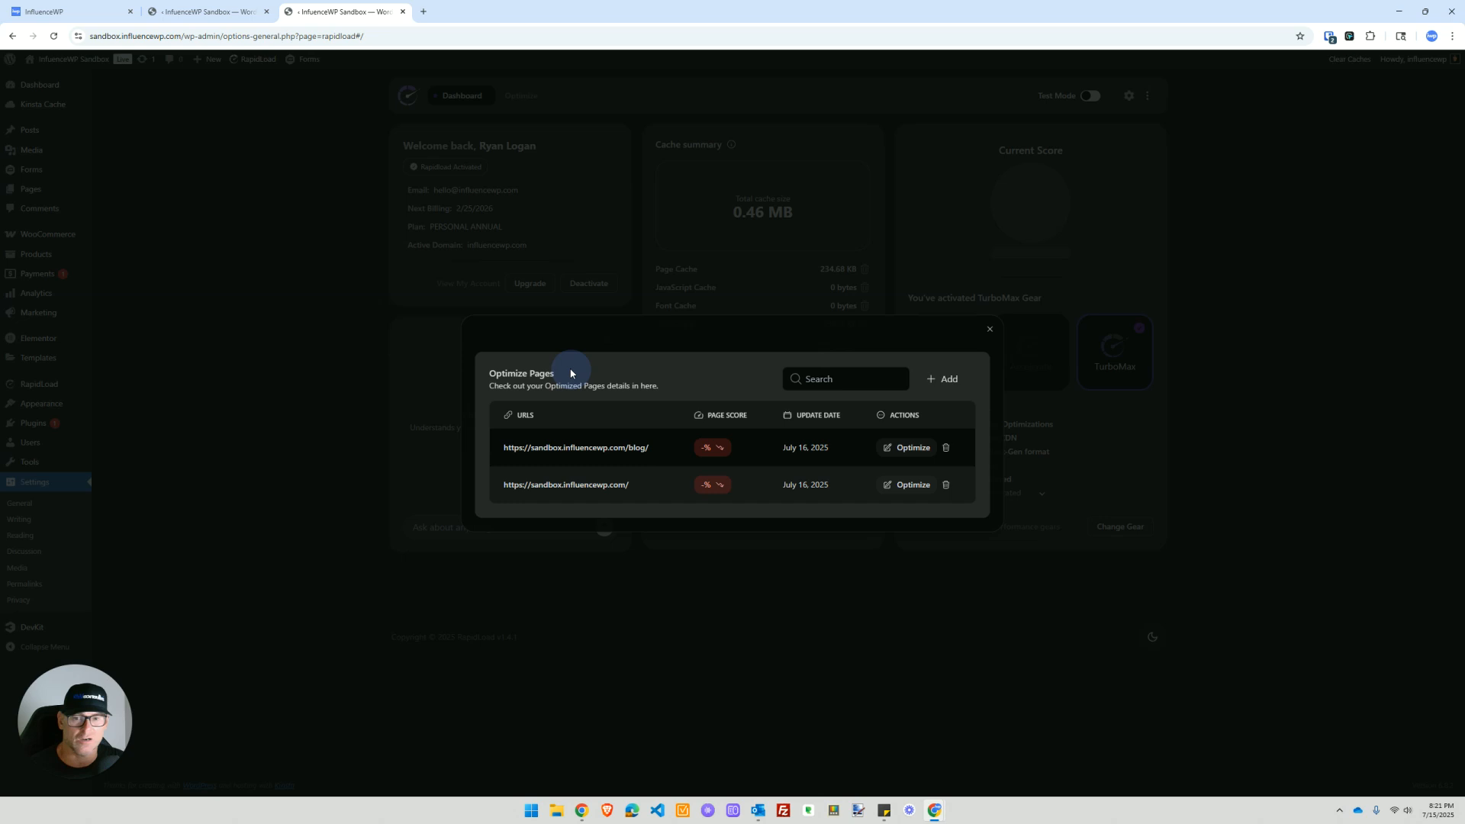
{"action": "left_click", "coordinate": [937, 380]}
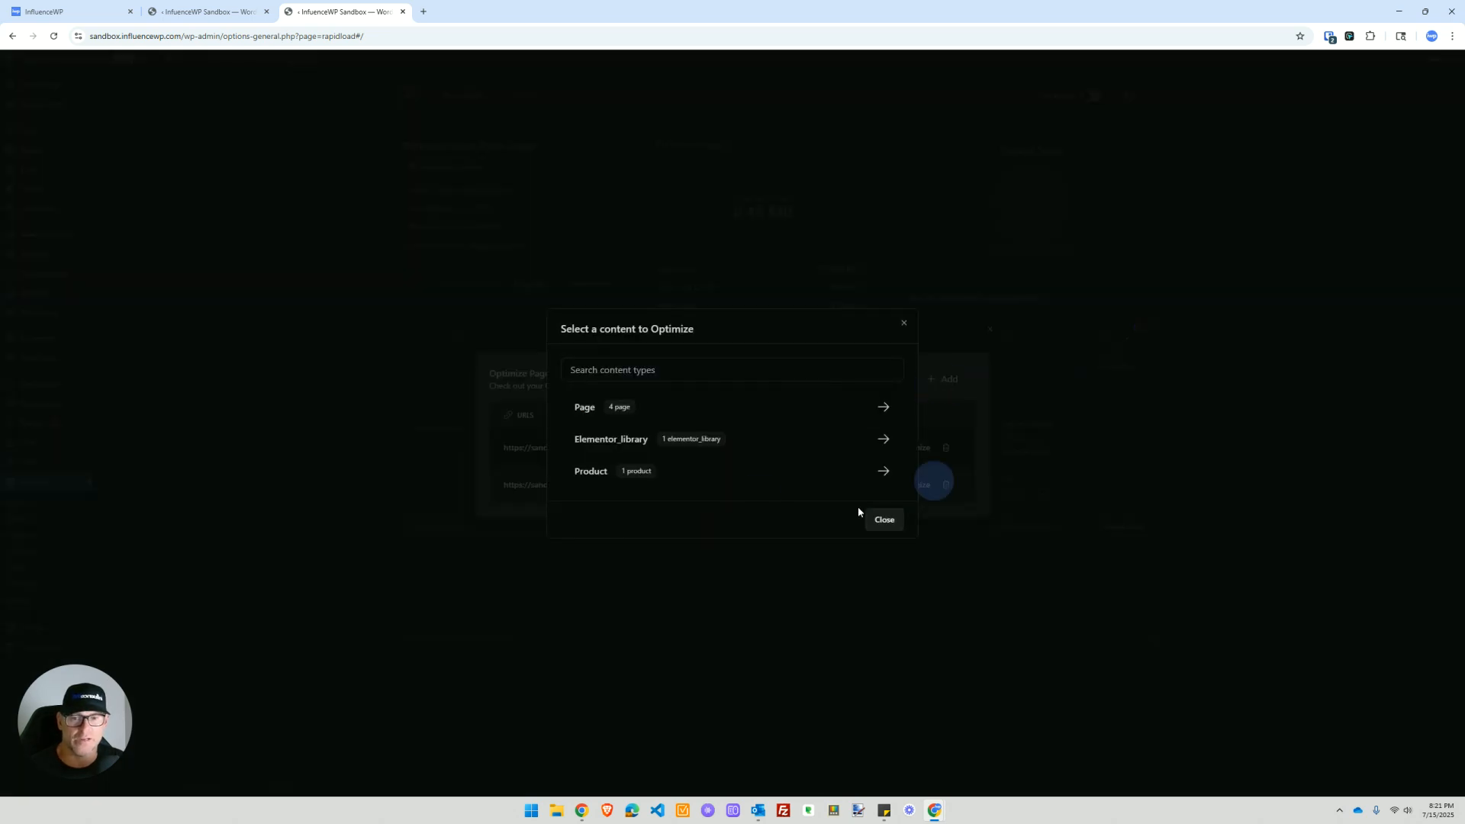
{"action": "left_click", "coordinate": [903, 326]}
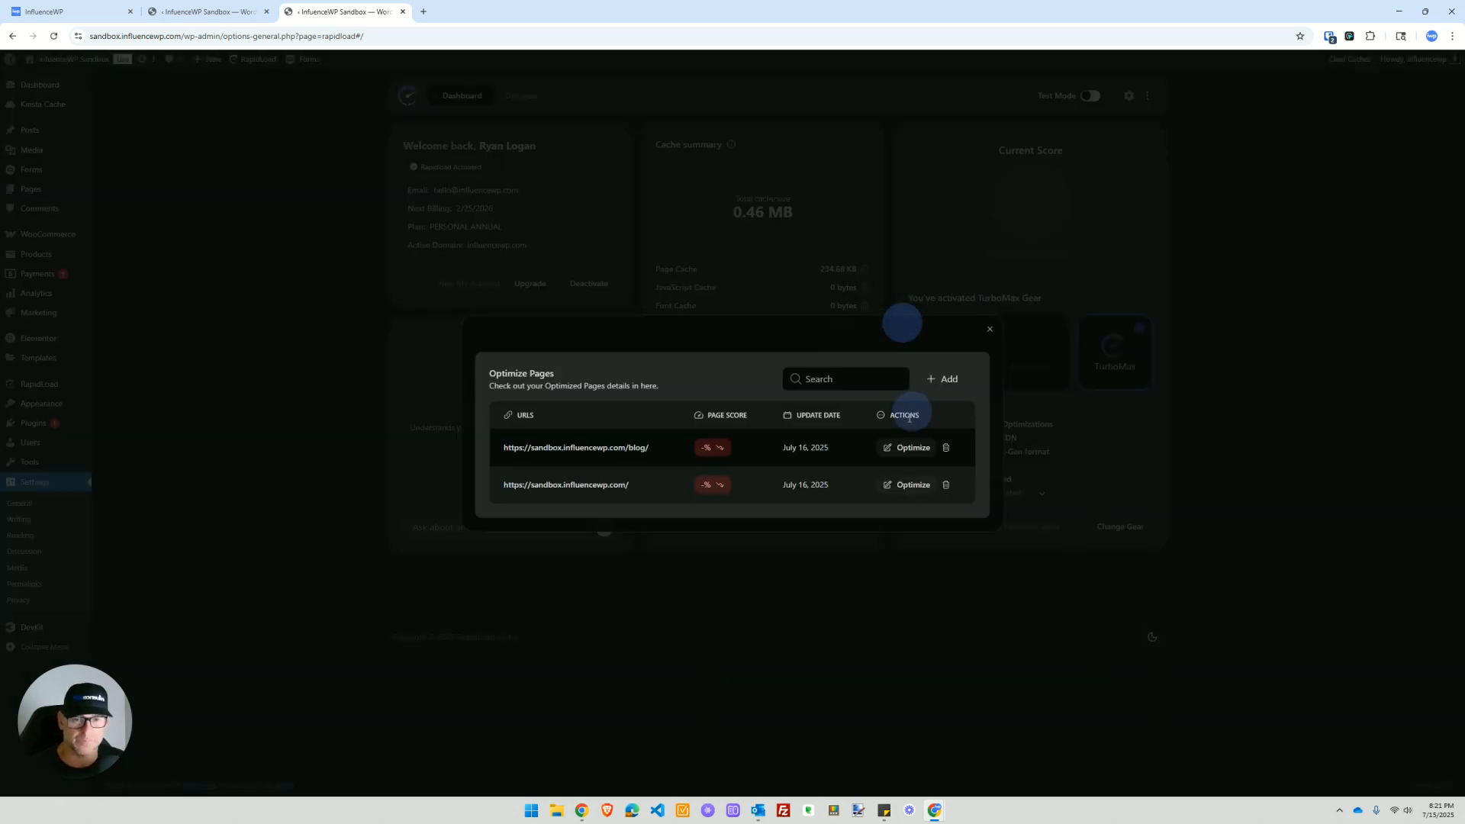
{"action": "left_click", "coordinate": [989, 331]}
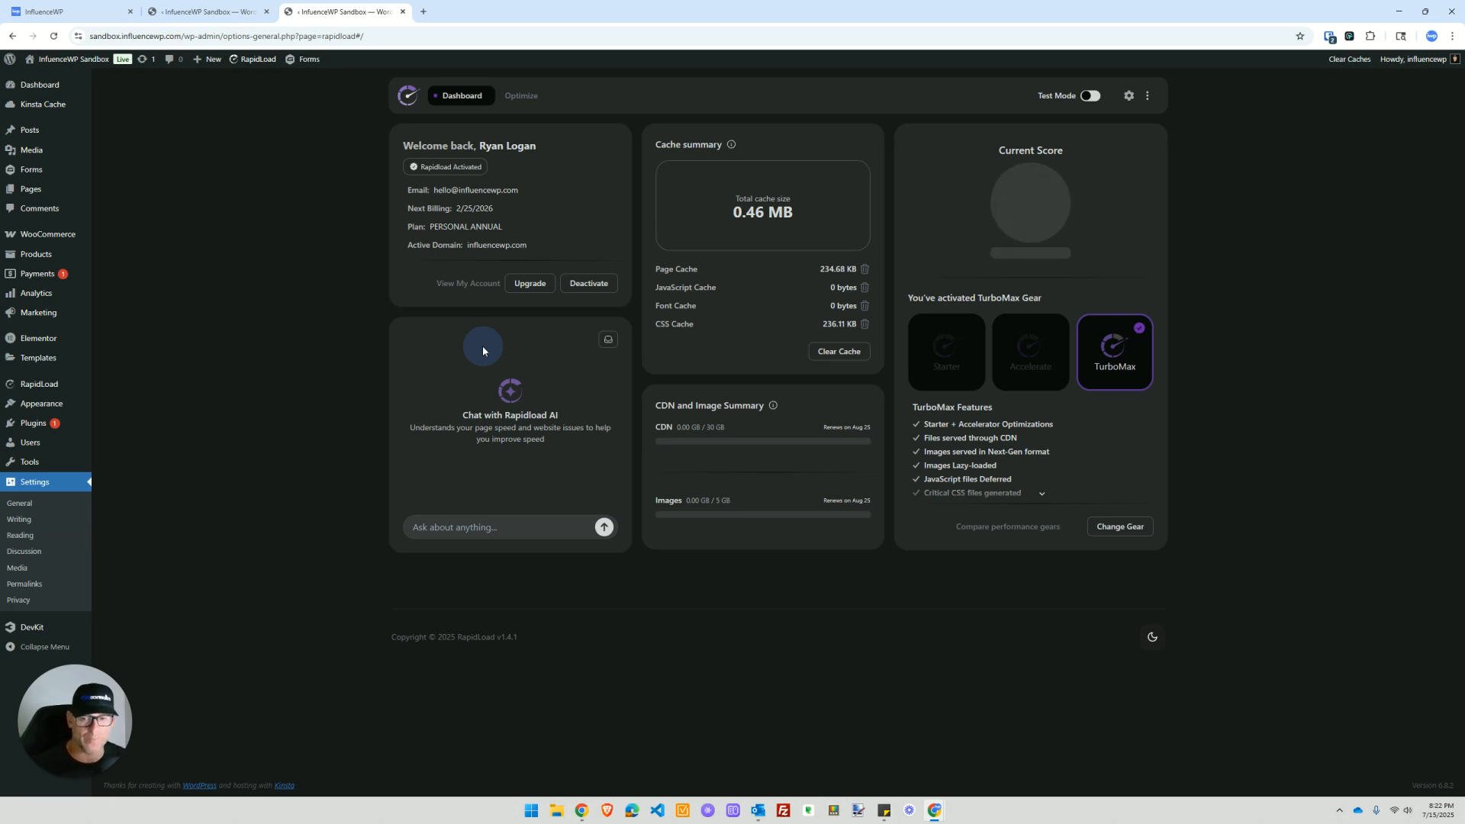
Step: Select the Home page for optimization again, and check the content selection from the Optimize page without choosing anything
{"action": "left_click", "coordinate": [1149, 97]}
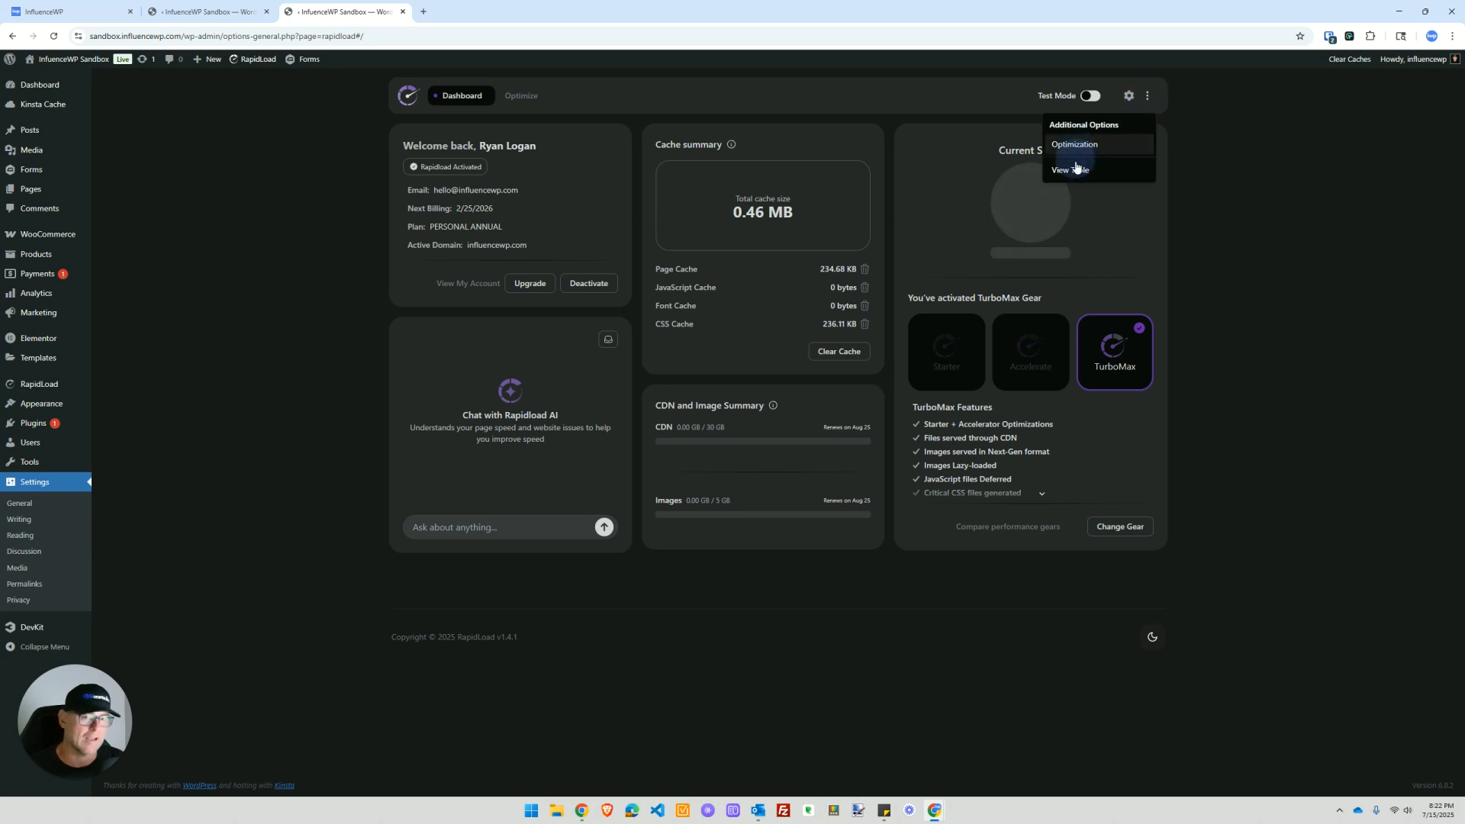
{"action": "left_click", "coordinate": [1076, 145]}
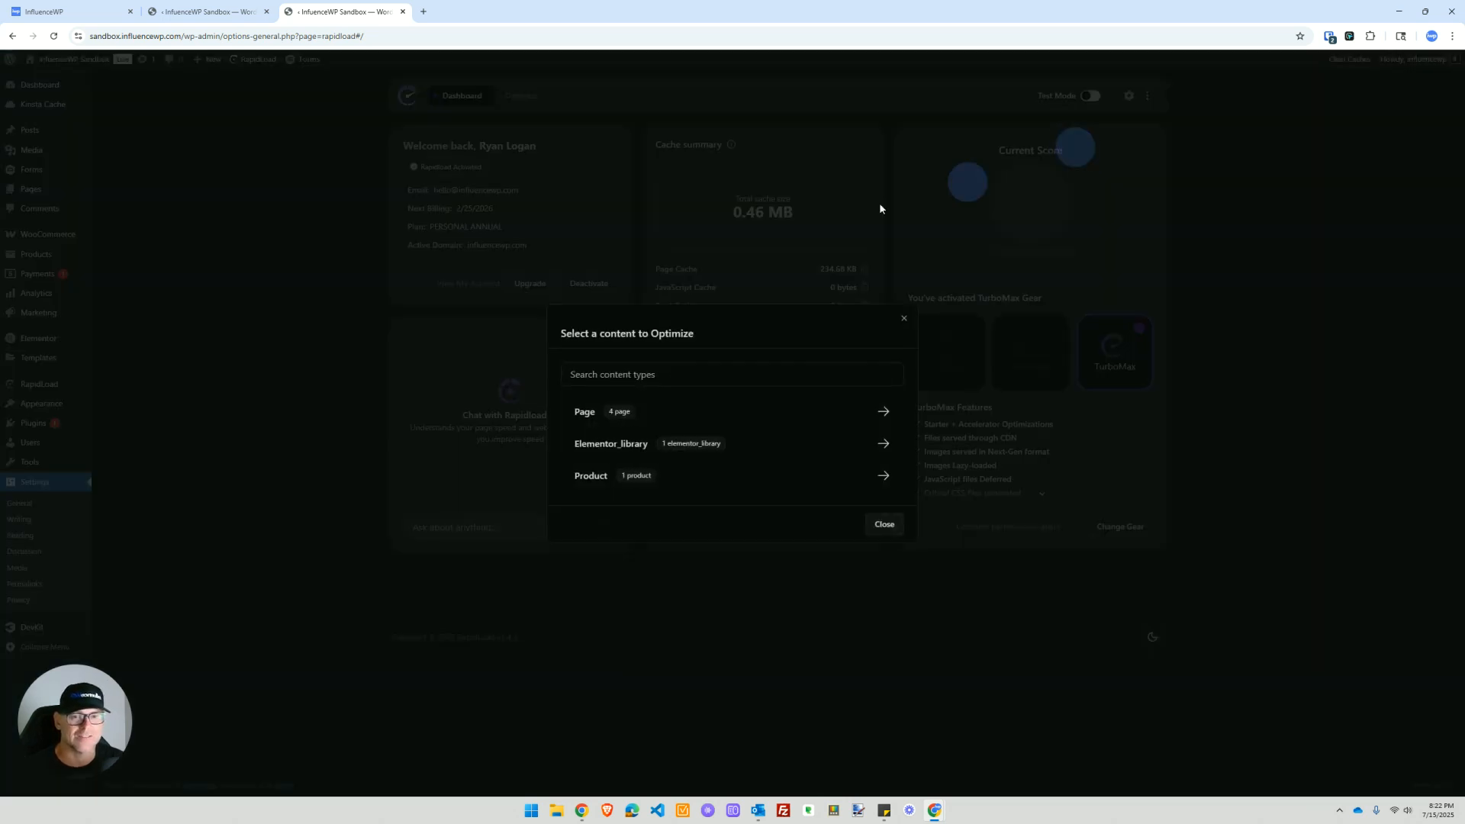
{"action": "left_click", "coordinate": [882, 412]}
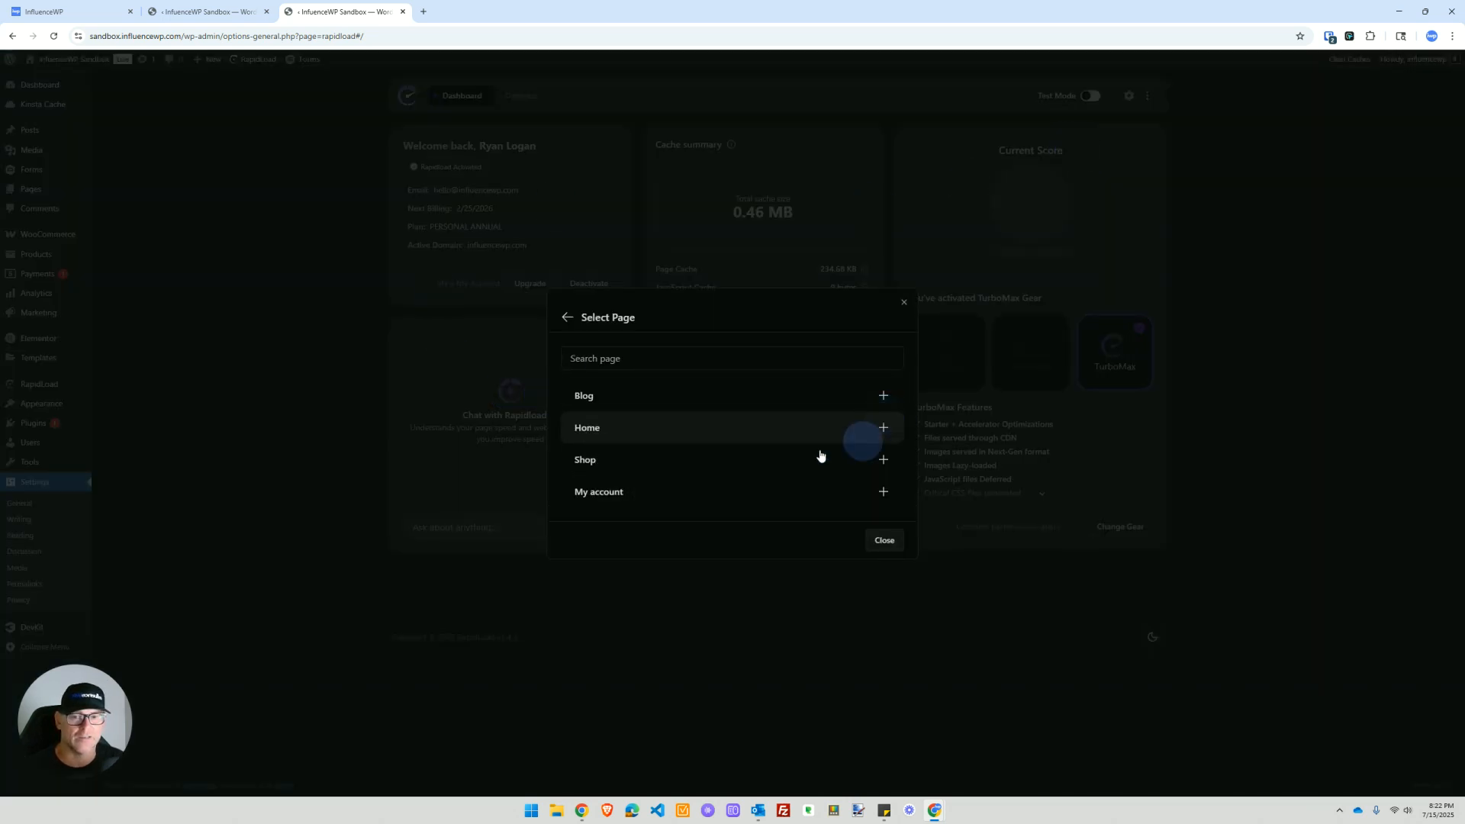
{"action": "left_click", "coordinate": [883, 428]}
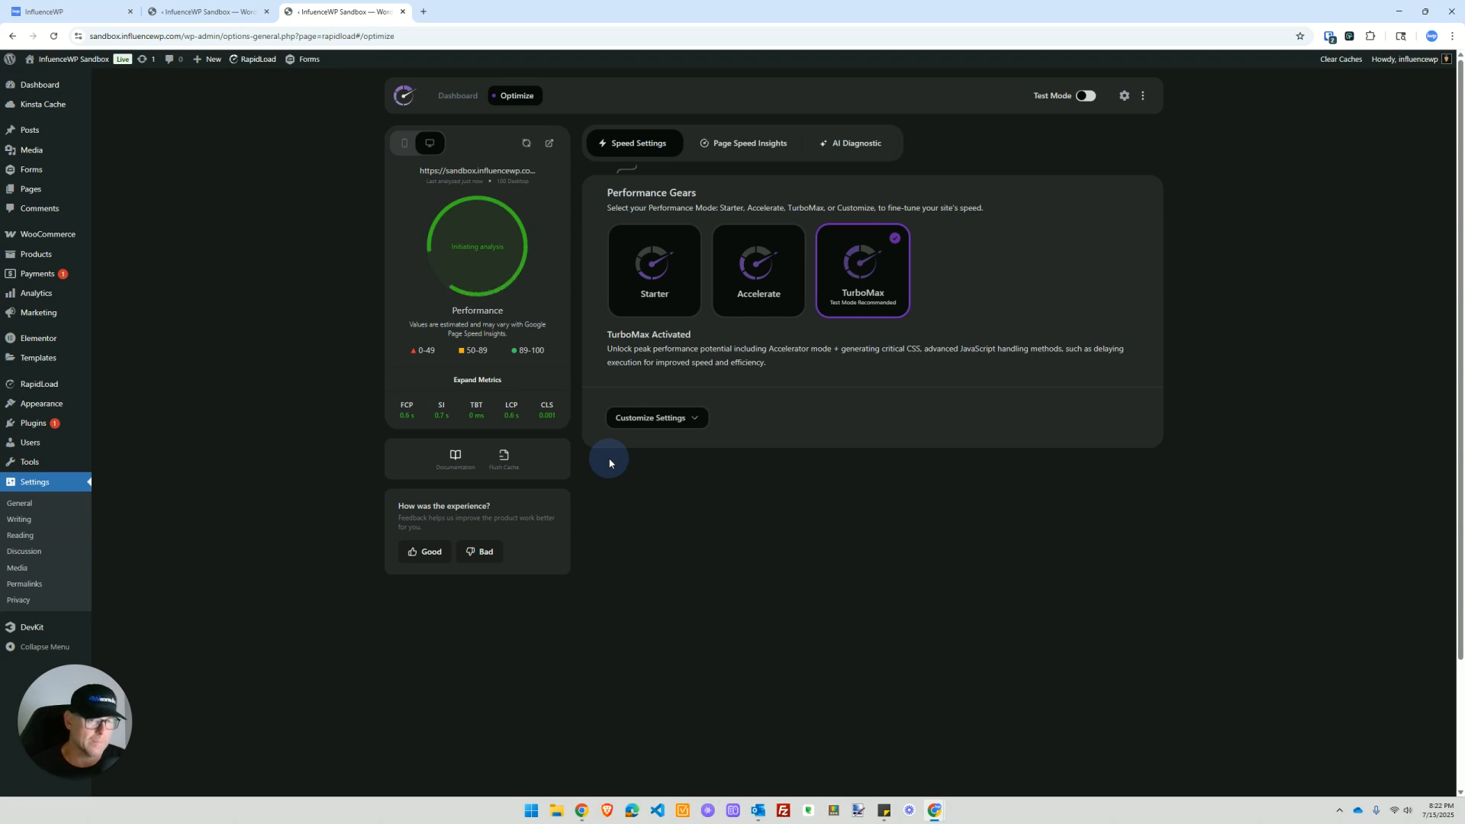
{"action": "left_click", "coordinate": [1143, 95]}
{"action": "left_click", "coordinate": [1086, 154]}
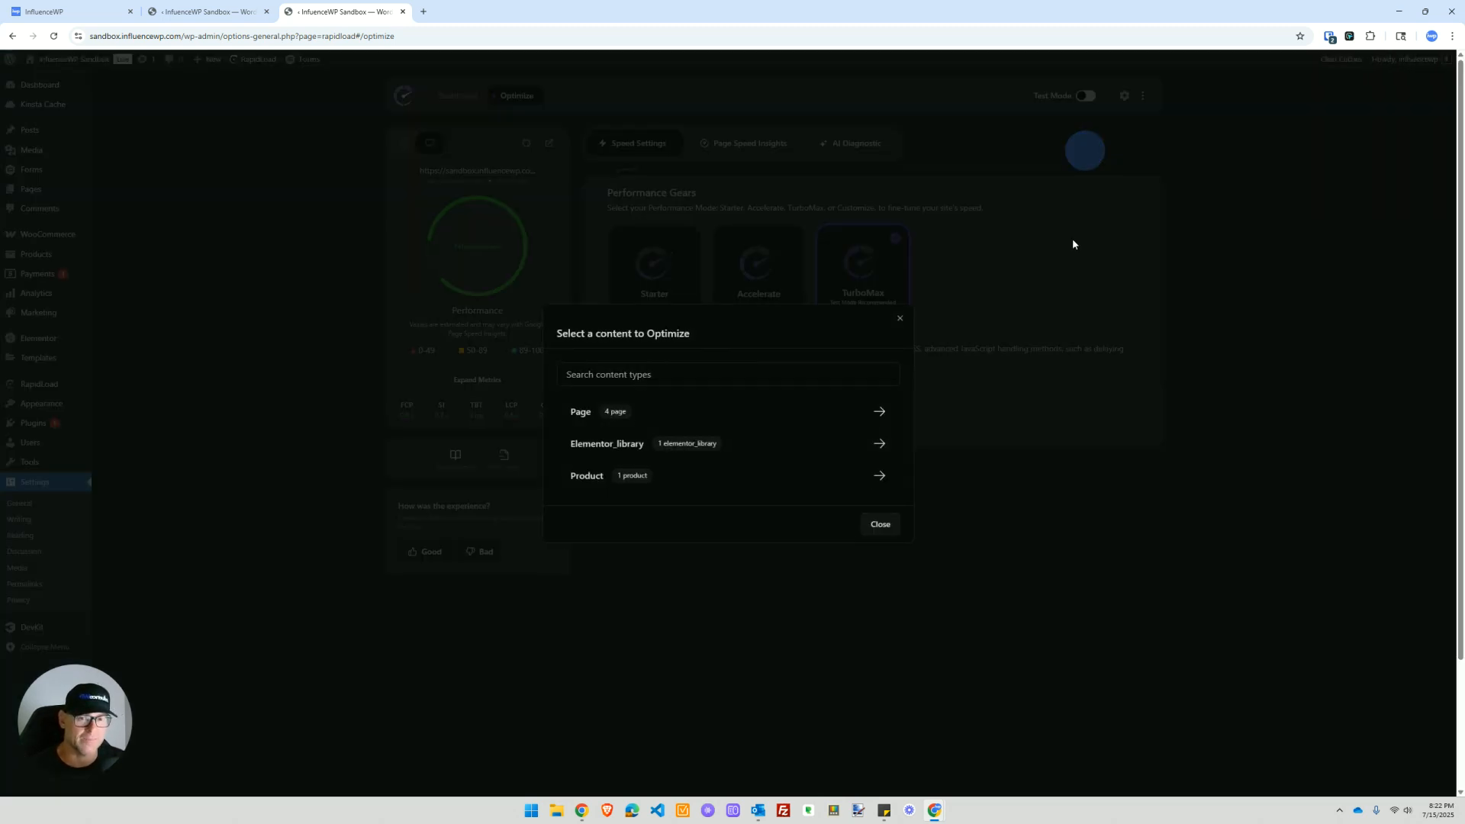
{"action": "left_click", "coordinate": [897, 317]}
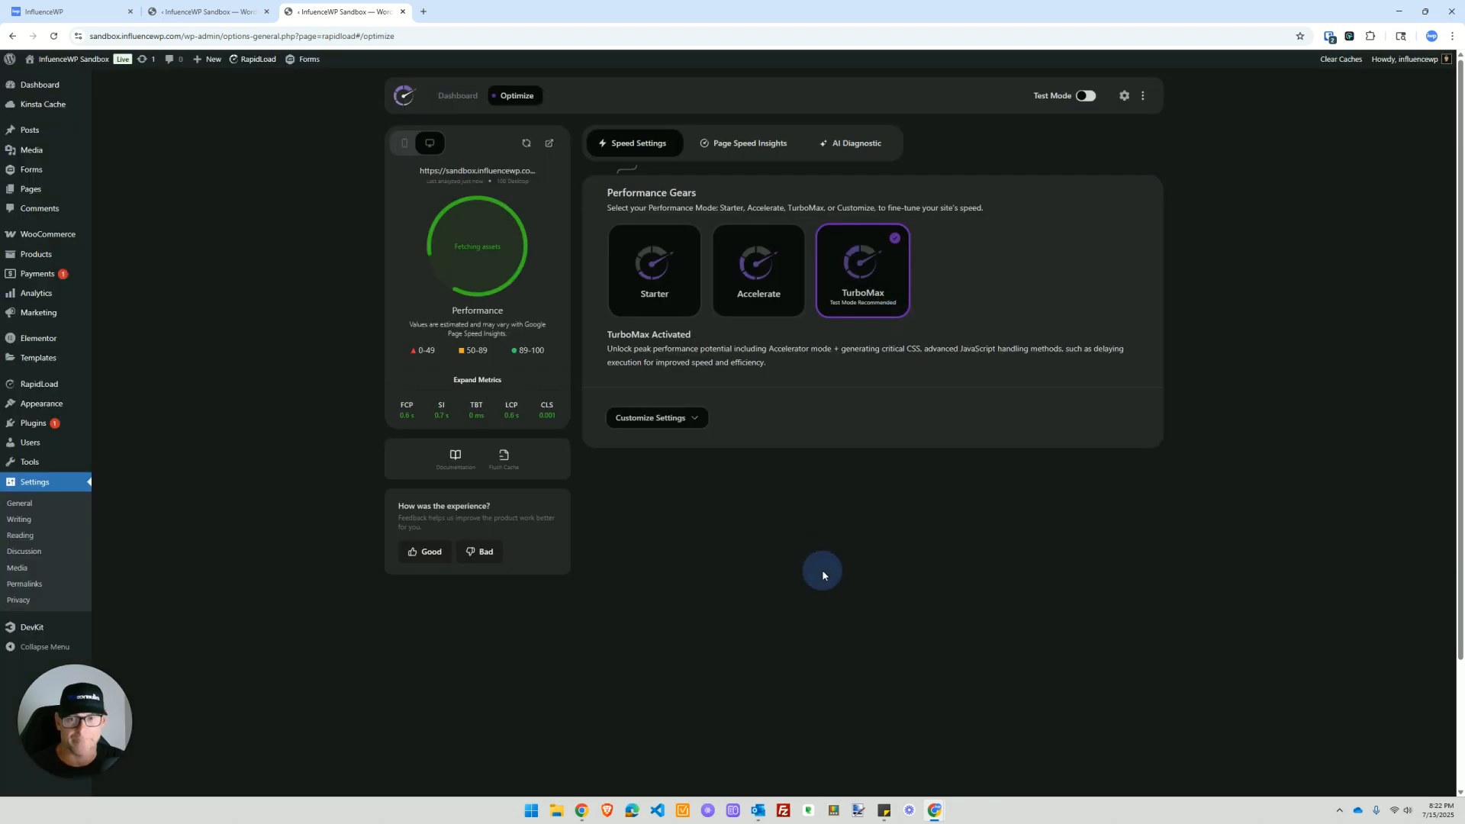
Step: Examine the Page Speed Insights actions for eliminating render-blocking resources and view the related font settings
{"action": "left_click", "coordinate": [746, 144]}
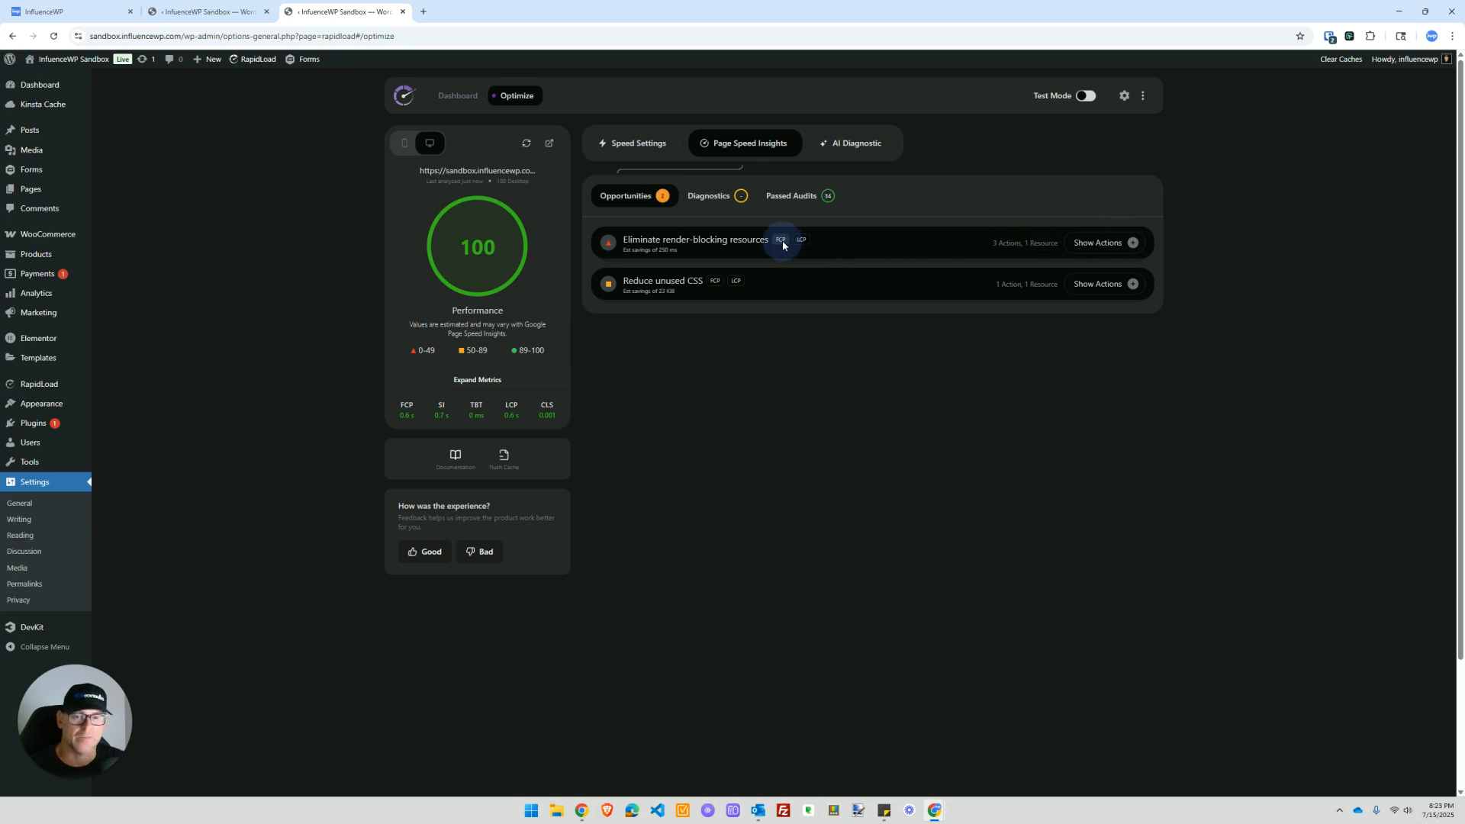
{"action": "mouse_move", "coordinate": [781, 241]}
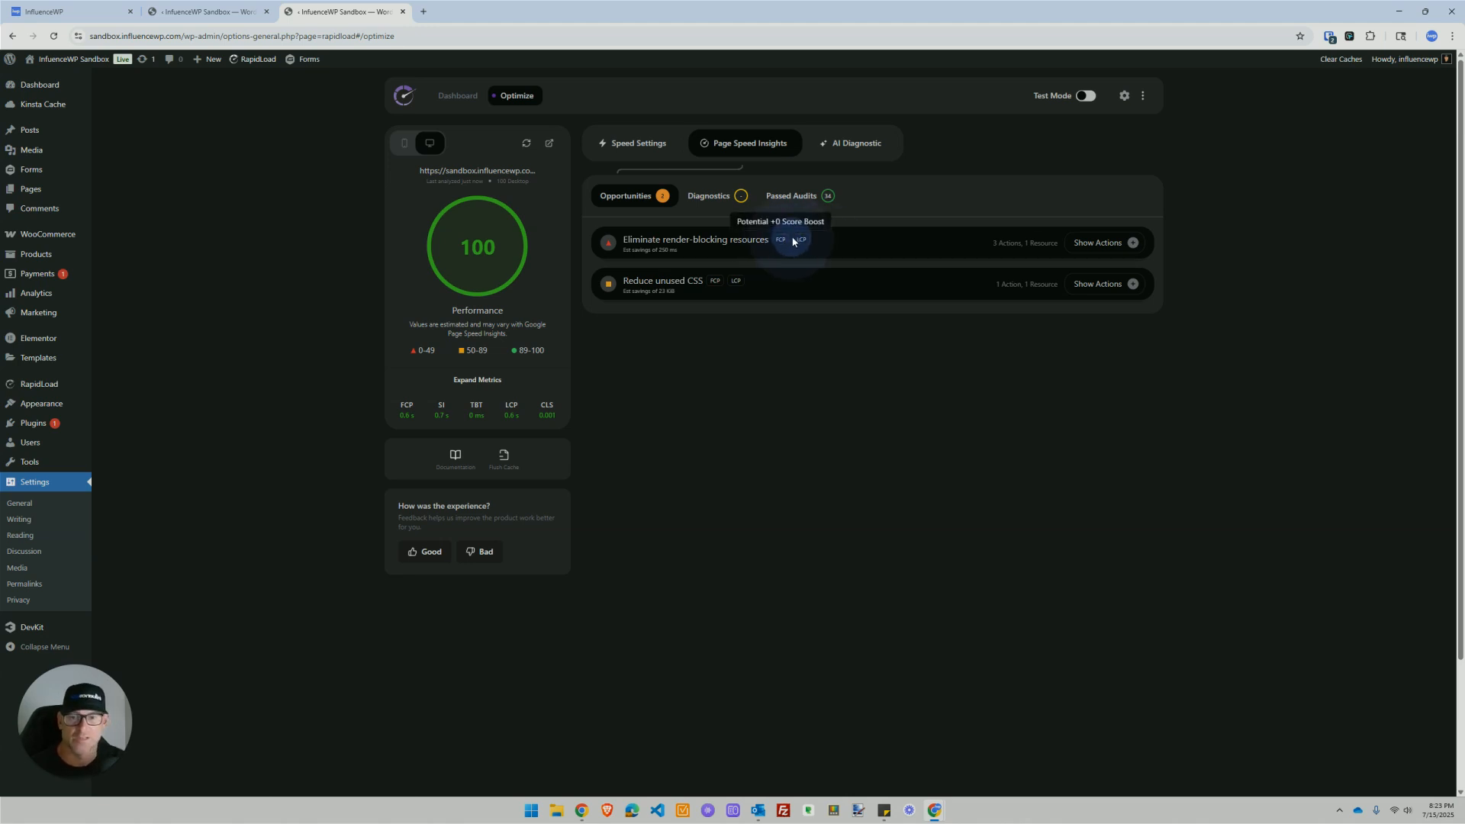
{"action": "left_click", "coordinate": [1132, 243]}
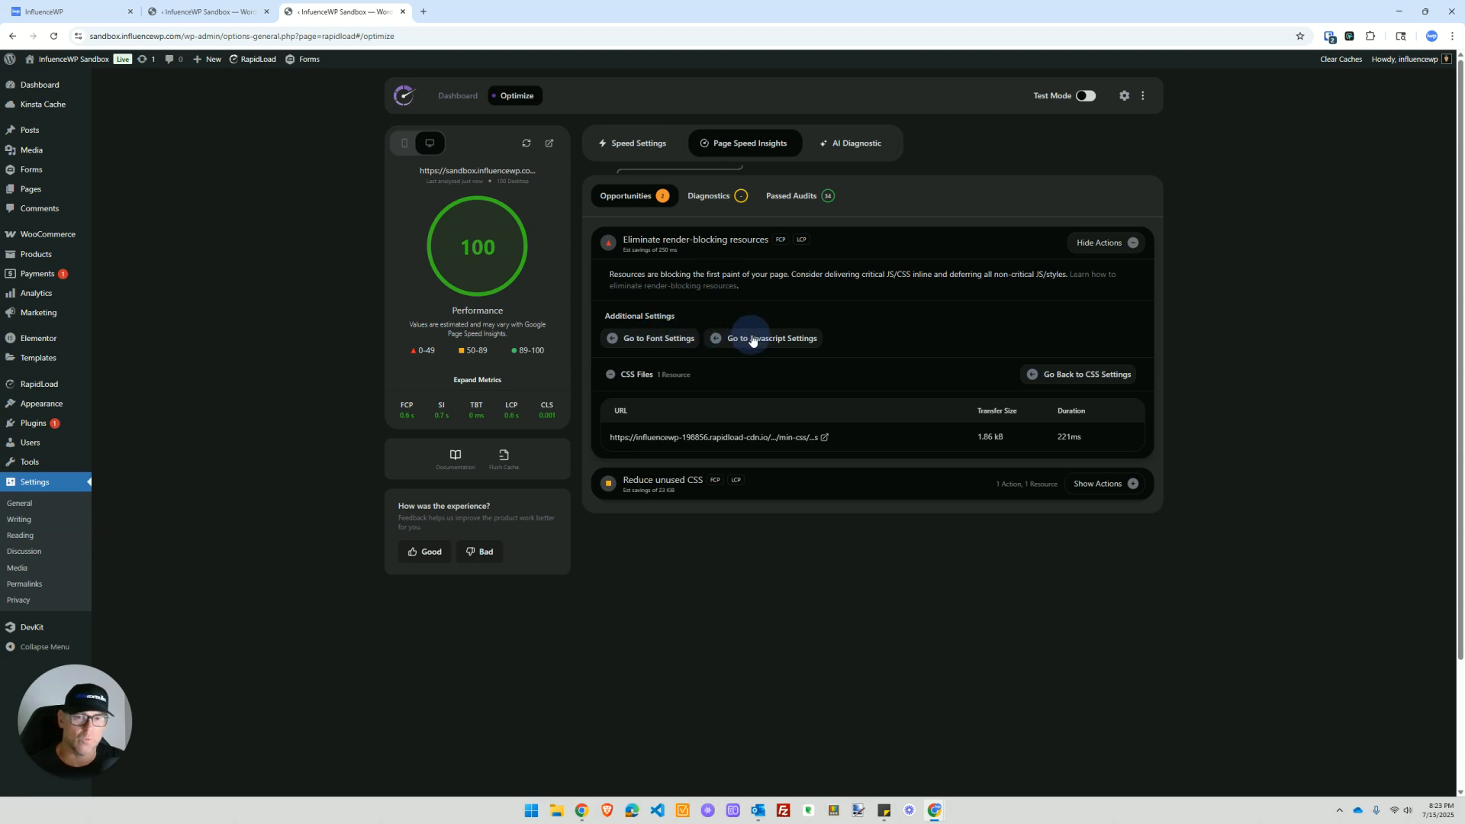
{"action": "left_click", "coordinate": [664, 341]}
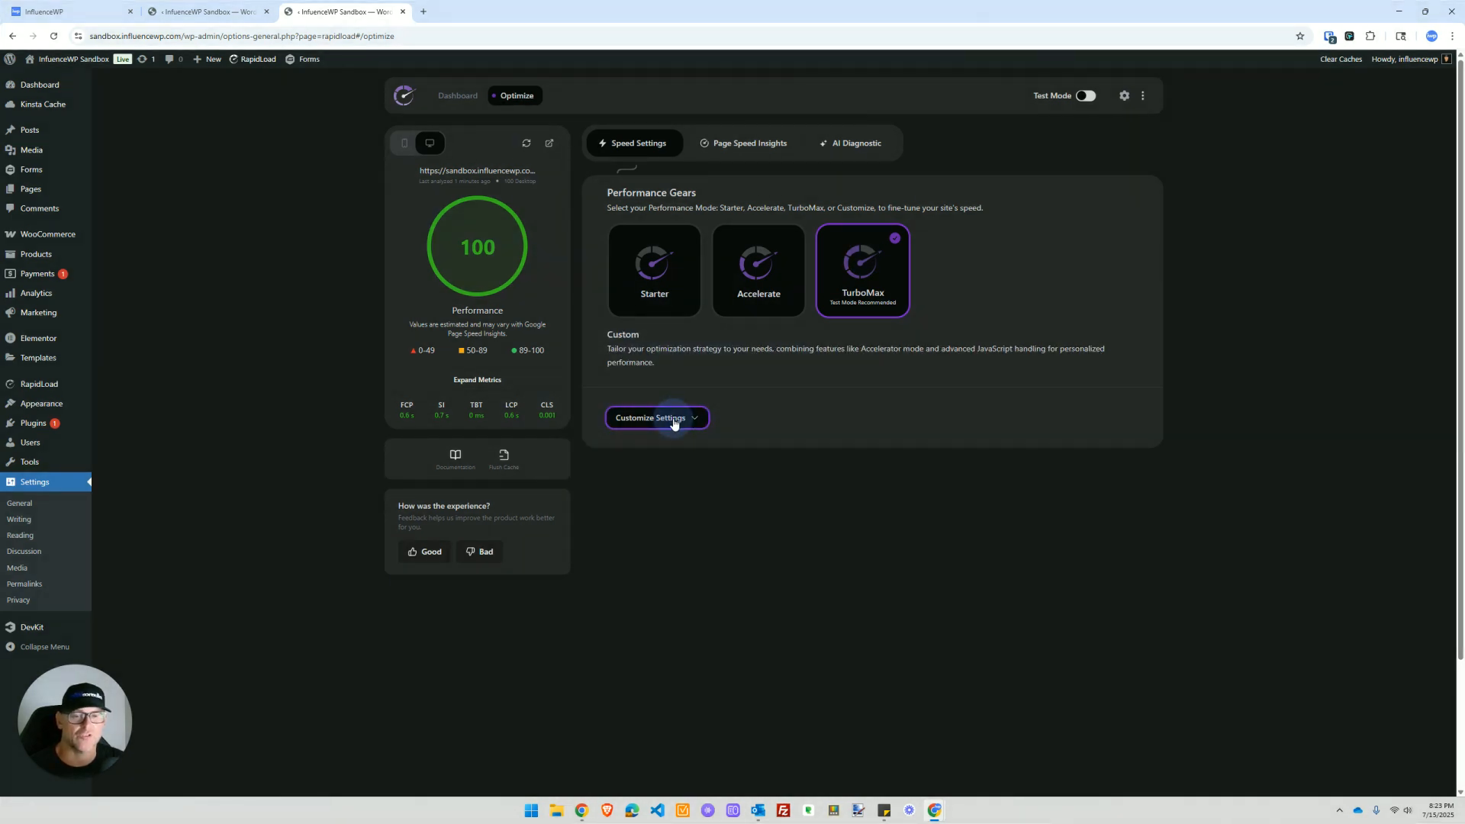
{"action": "left_click", "coordinate": [675, 421]}
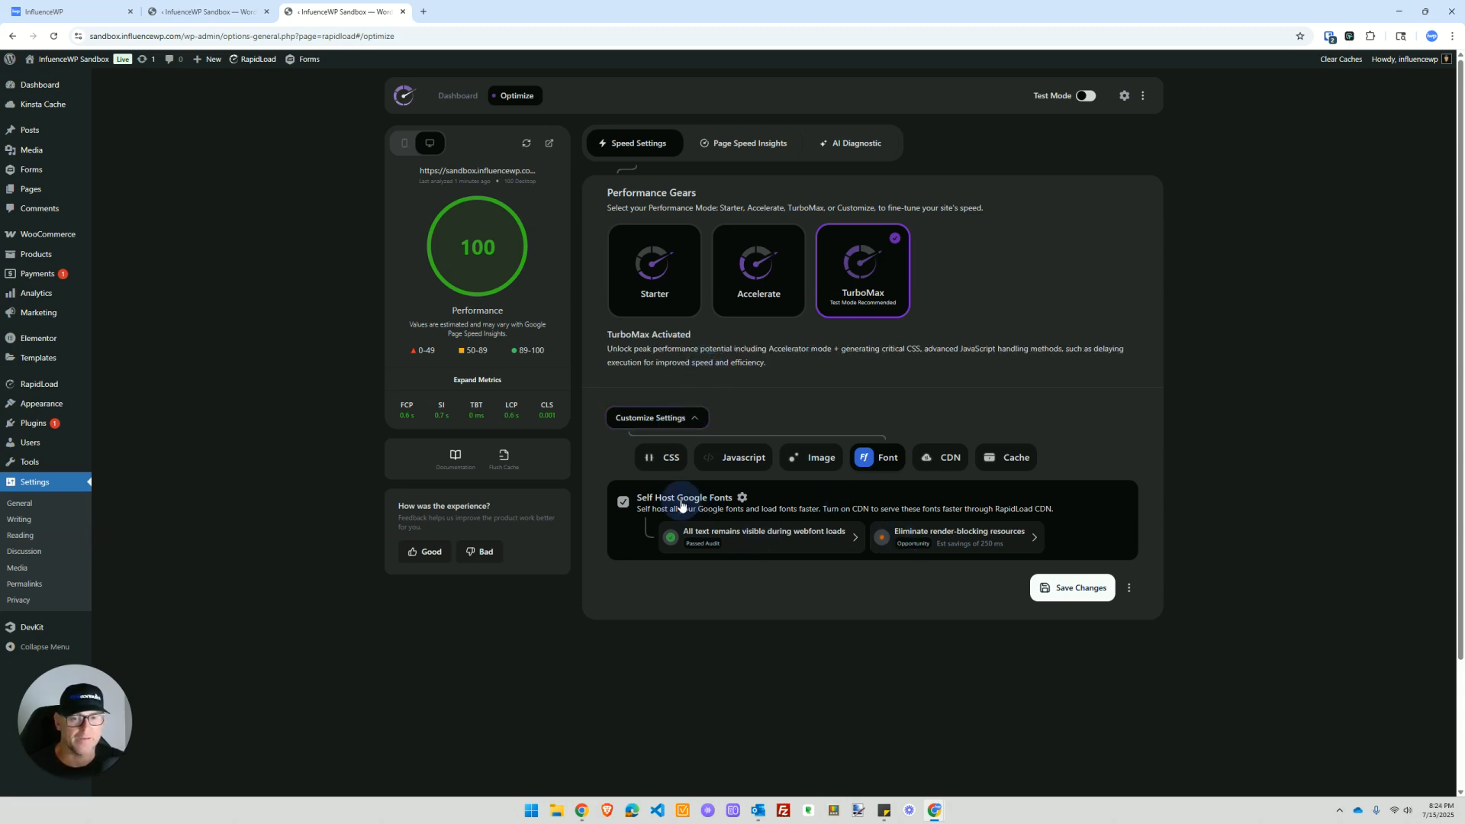
Step: Go from the font settings to the linked render-blocking audit, and review the Diagnostics and Passed Audits
{"action": "left_click", "coordinate": [917, 538]}
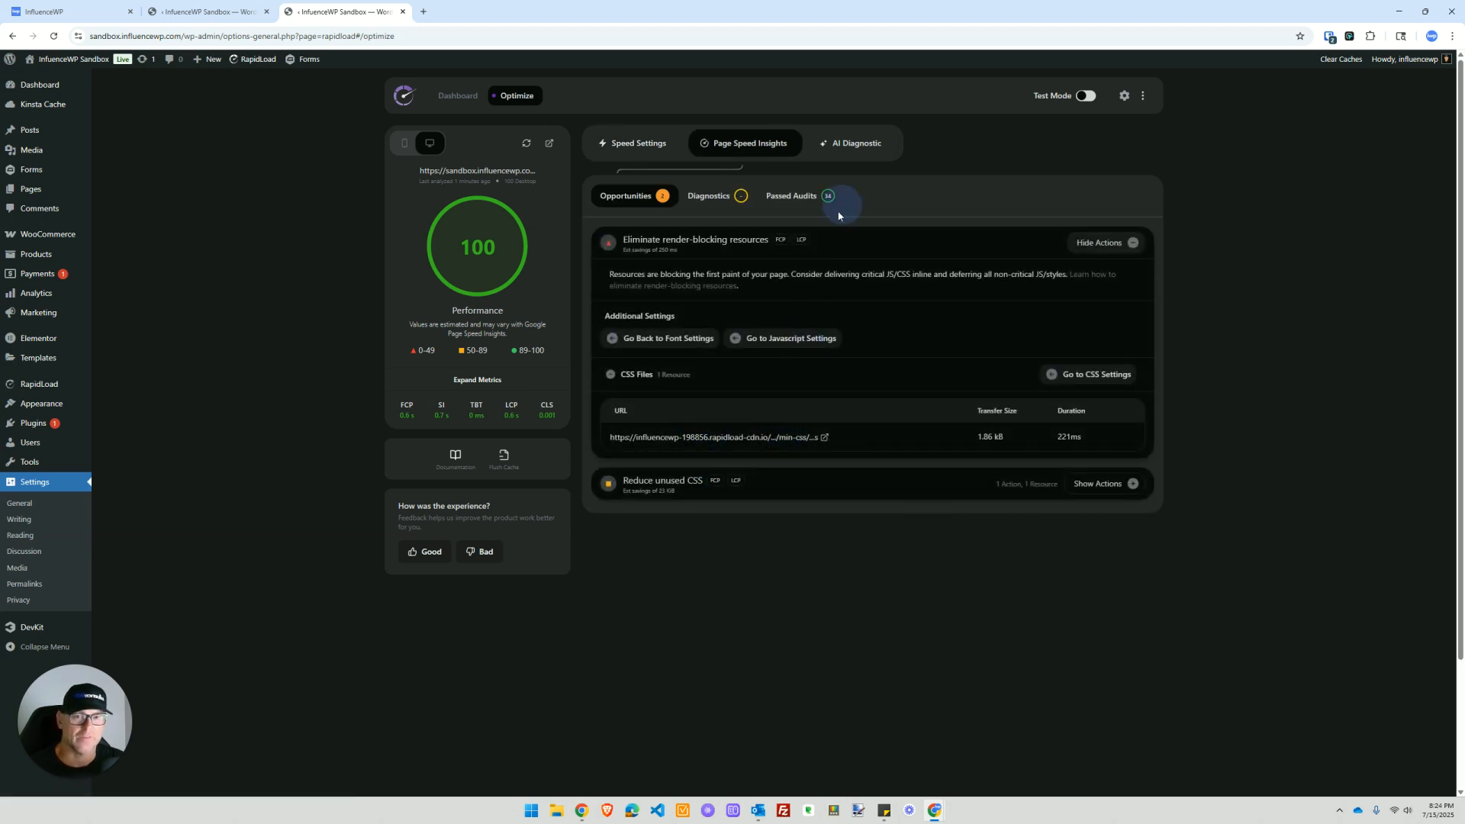
{"action": "left_click", "coordinate": [711, 203]}
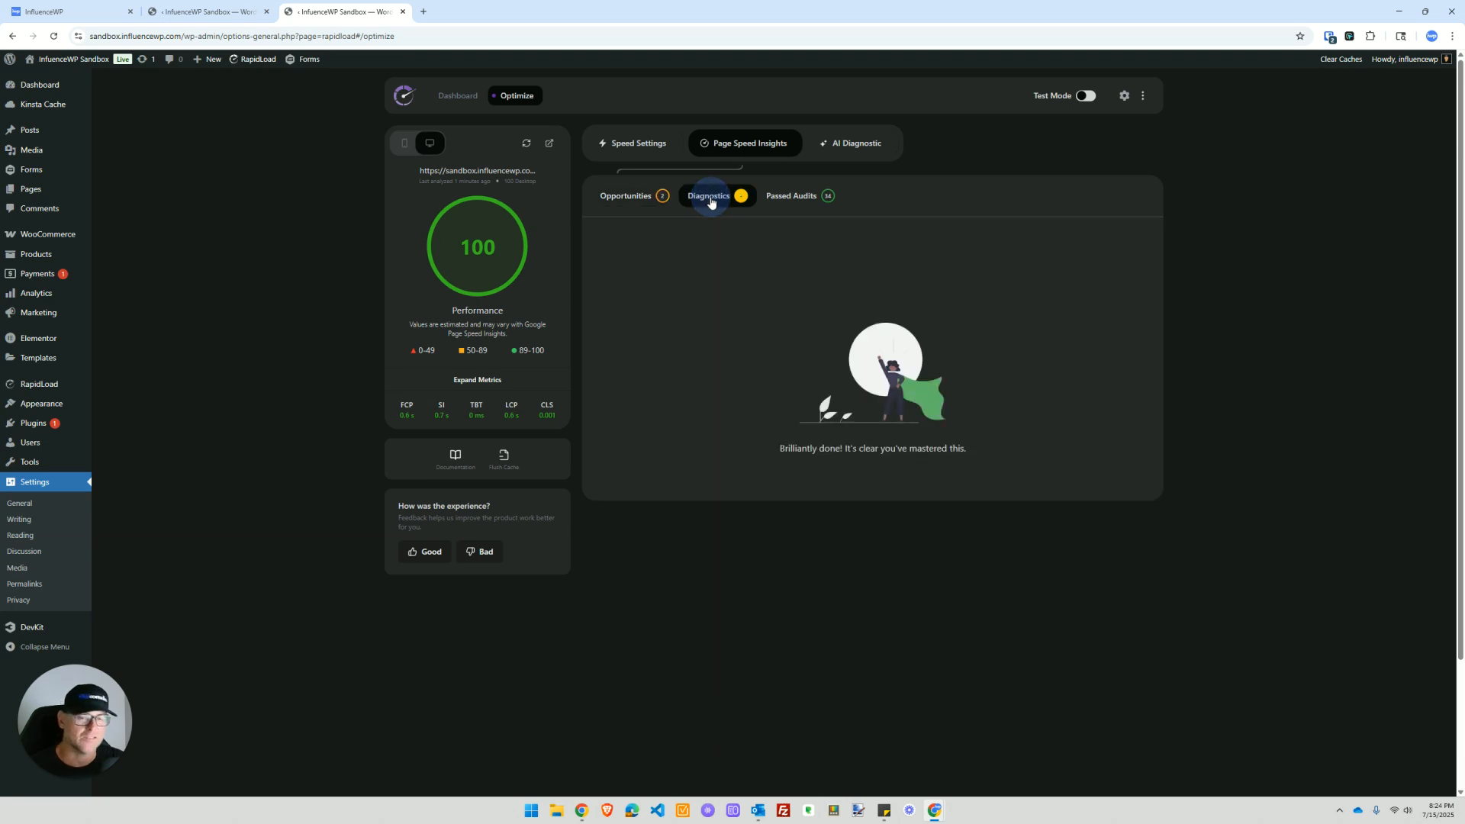
{"action": "left_click", "coordinate": [794, 197]}
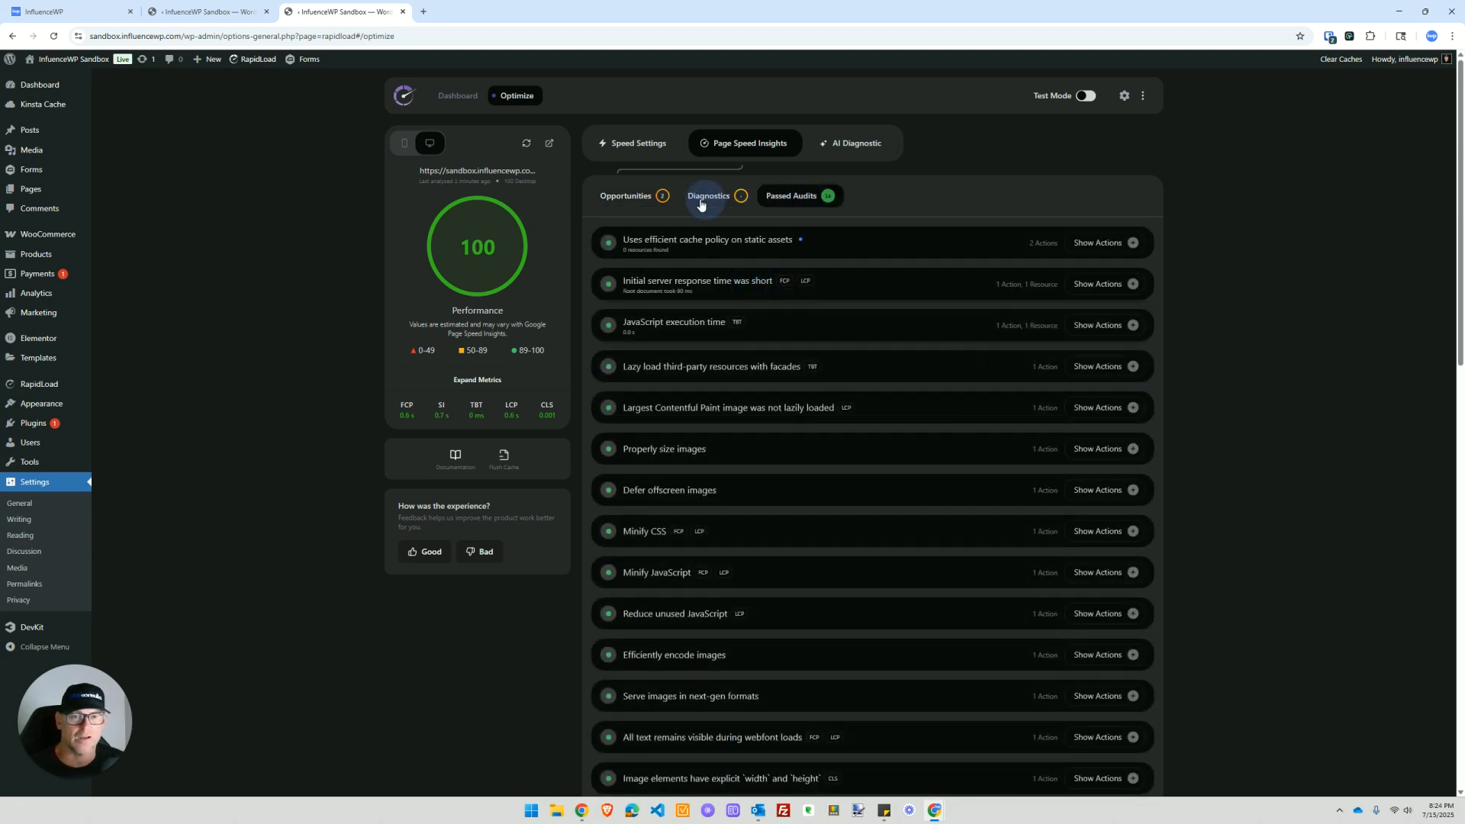
Step: Run the AI Diagnostic test on the site's optimizations
{"action": "left_click", "coordinate": [867, 149]}
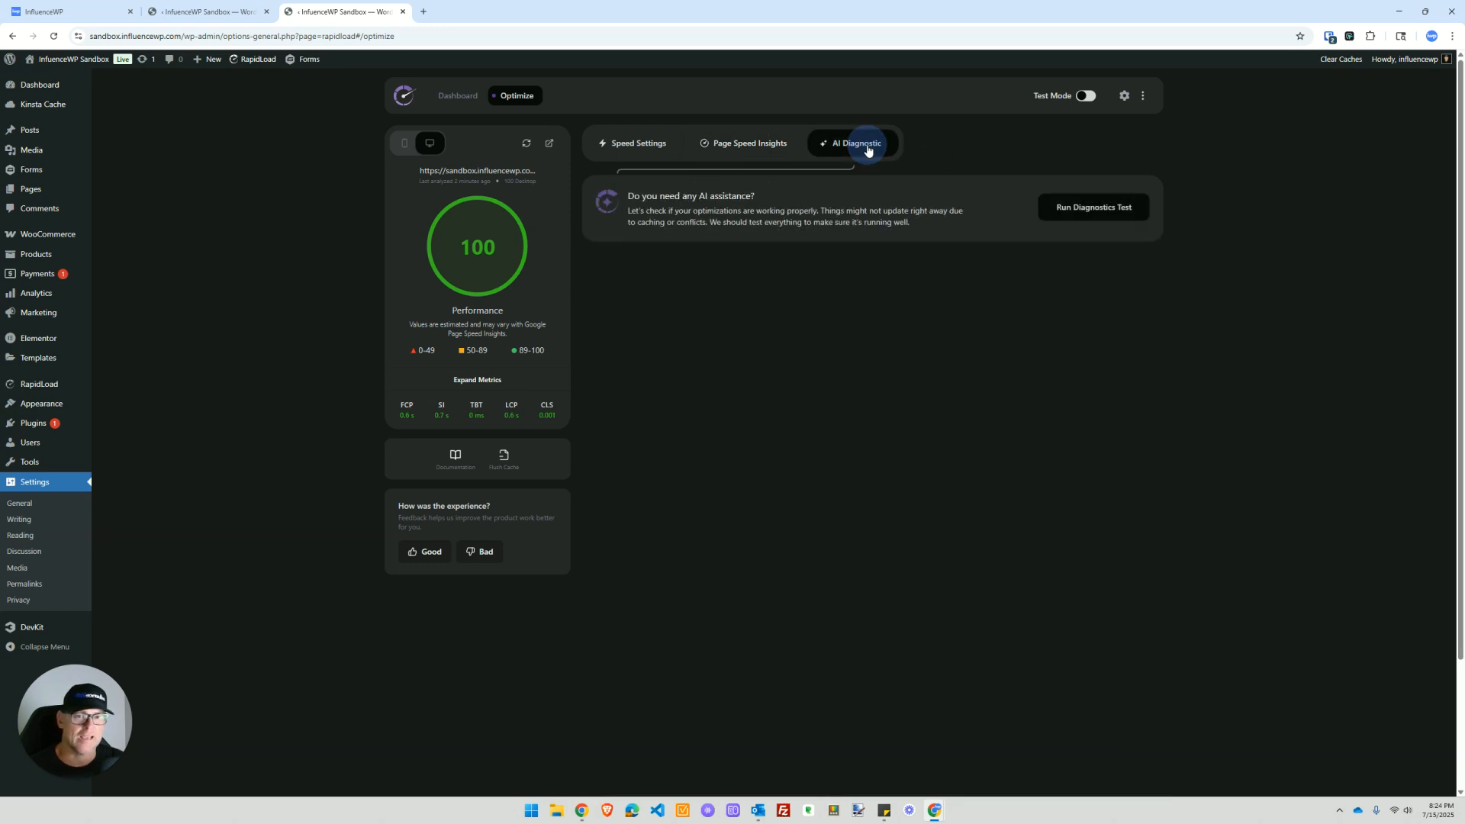
{"action": "left_click", "coordinate": [1087, 210]}
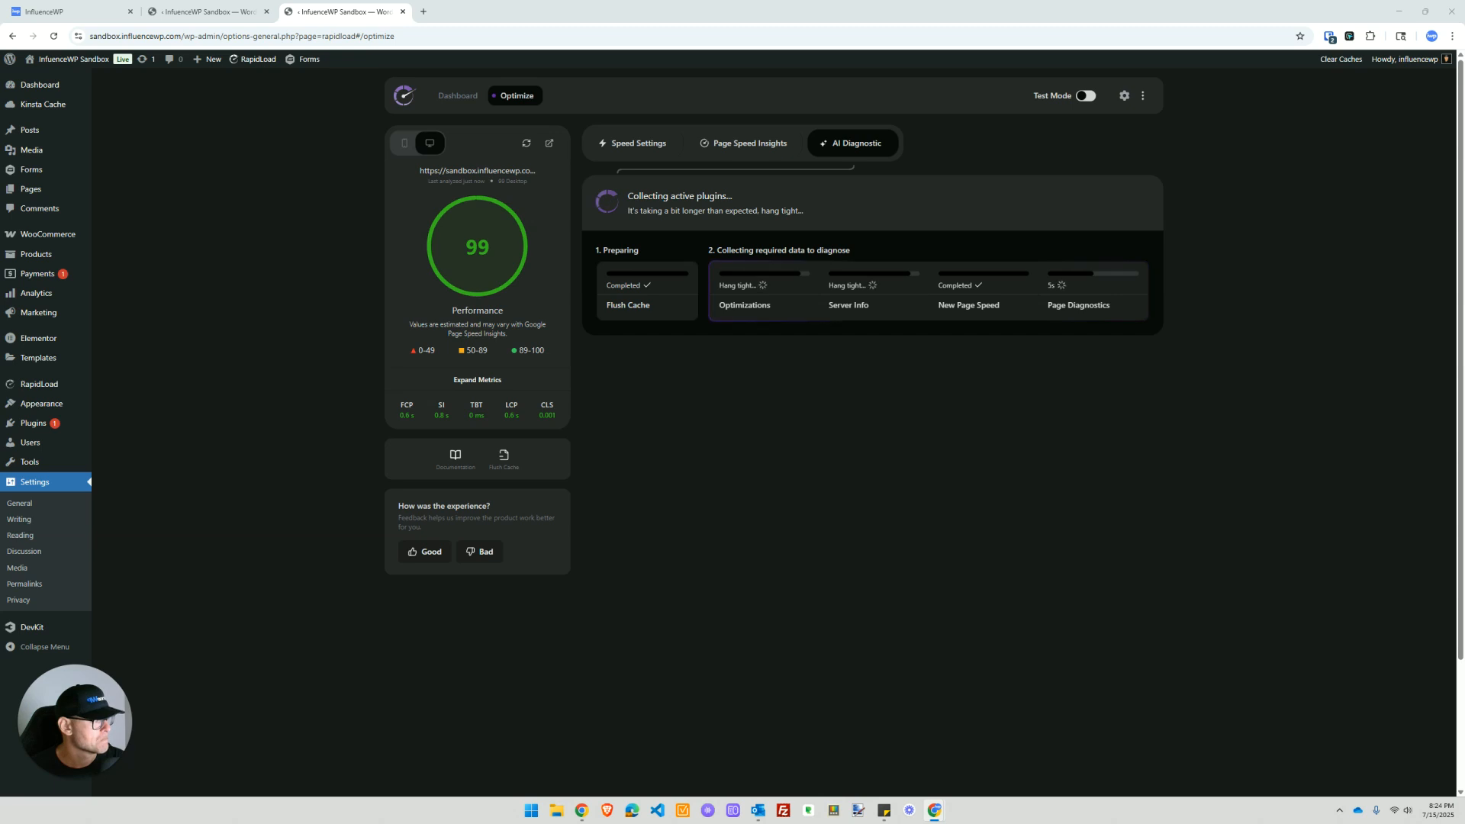
Step: Examine the diagnosed Critical CSS issue and expand the implementation steps for clearing server-level caches and verifying plugin settings
{"action": "scroll", "coordinate": [971, 448], "scroll_direction": "down", "scroll_amount": 3}
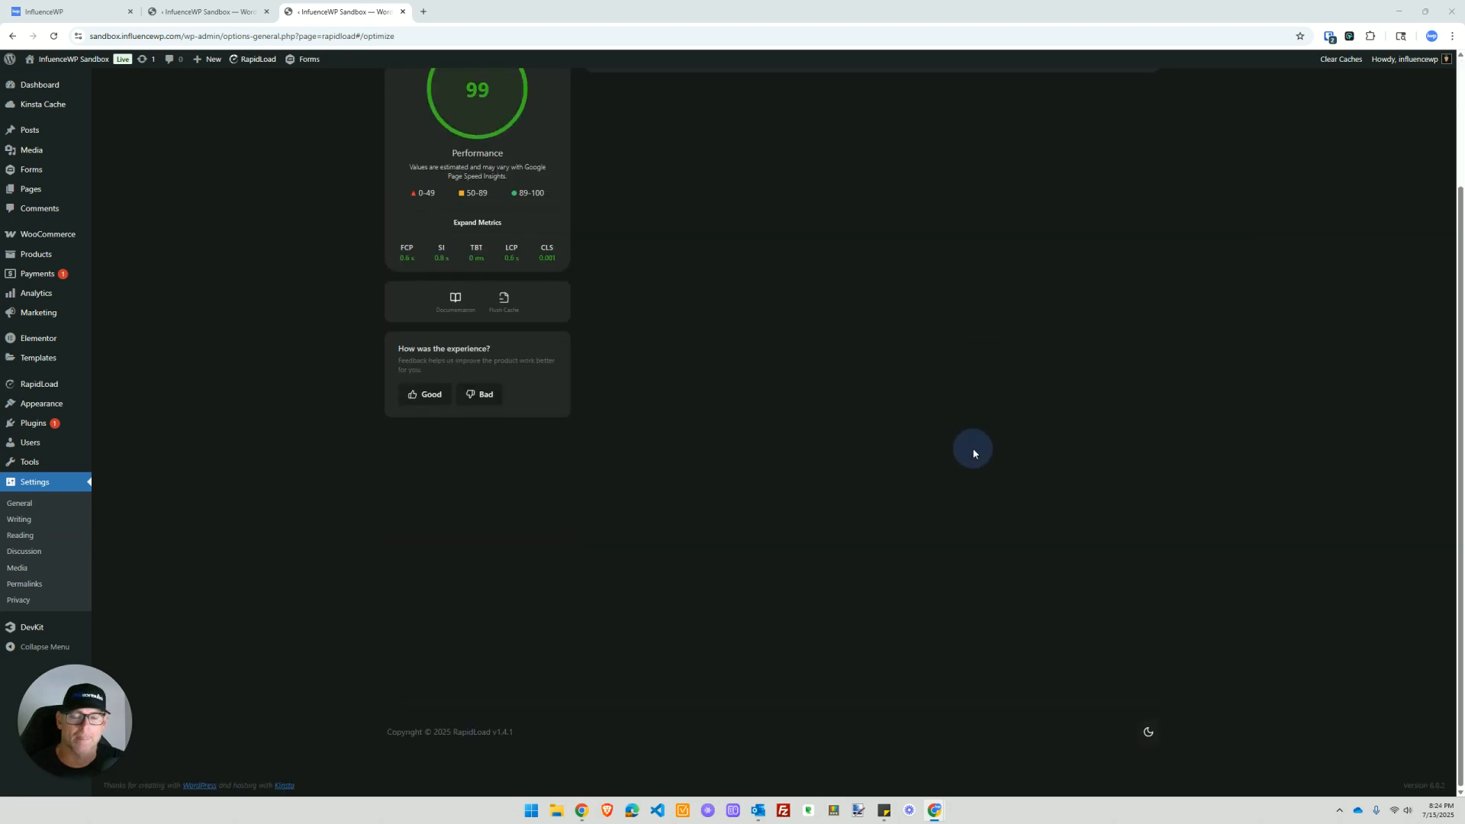
{"action": "scroll", "coordinate": [952, 493], "scroll_direction": "up", "scroll_amount": 3}
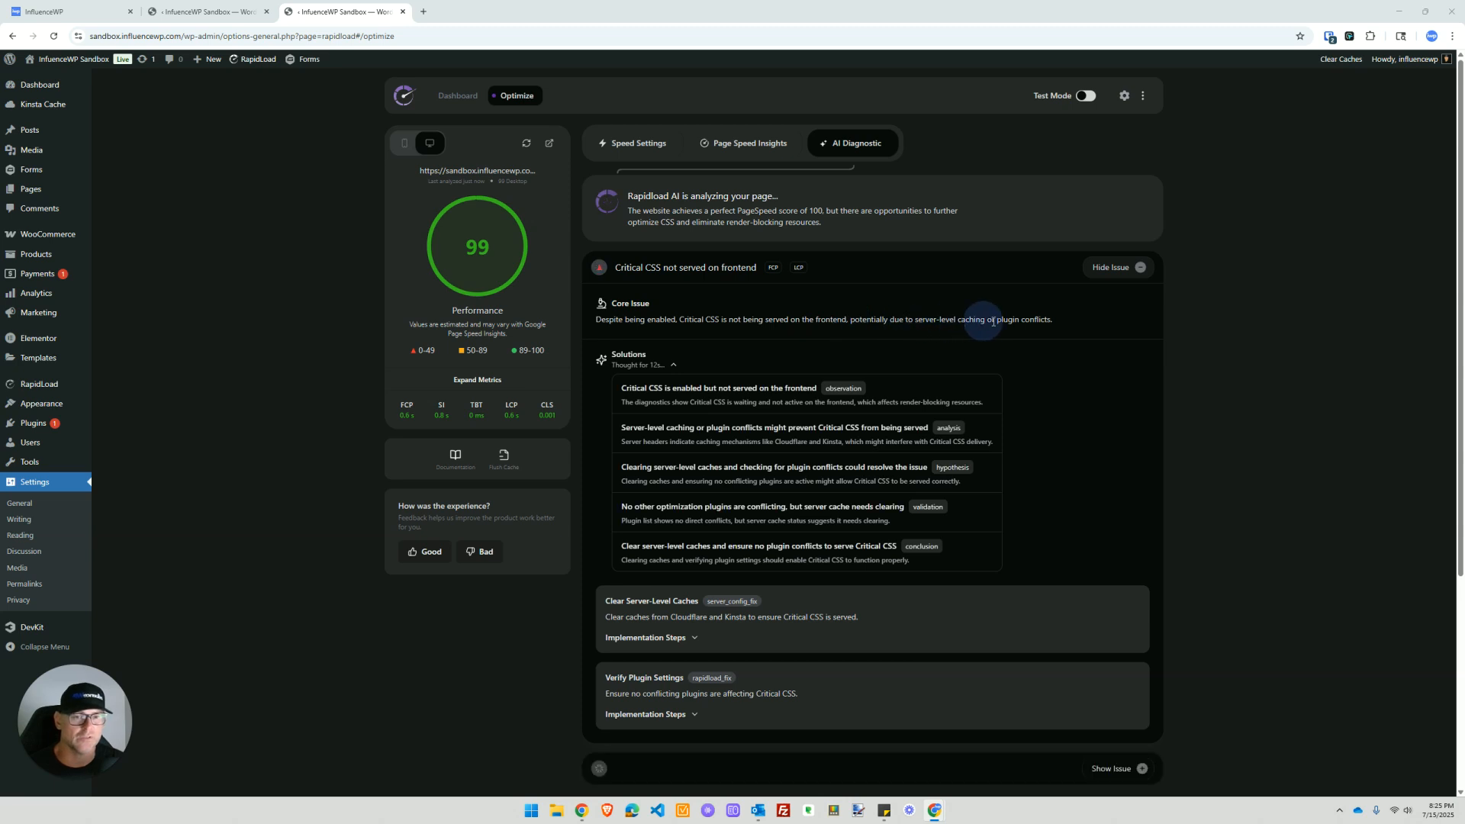
{"action": "scroll", "coordinate": [880, 353], "scroll_direction": "down", "scroll_amount": 1}
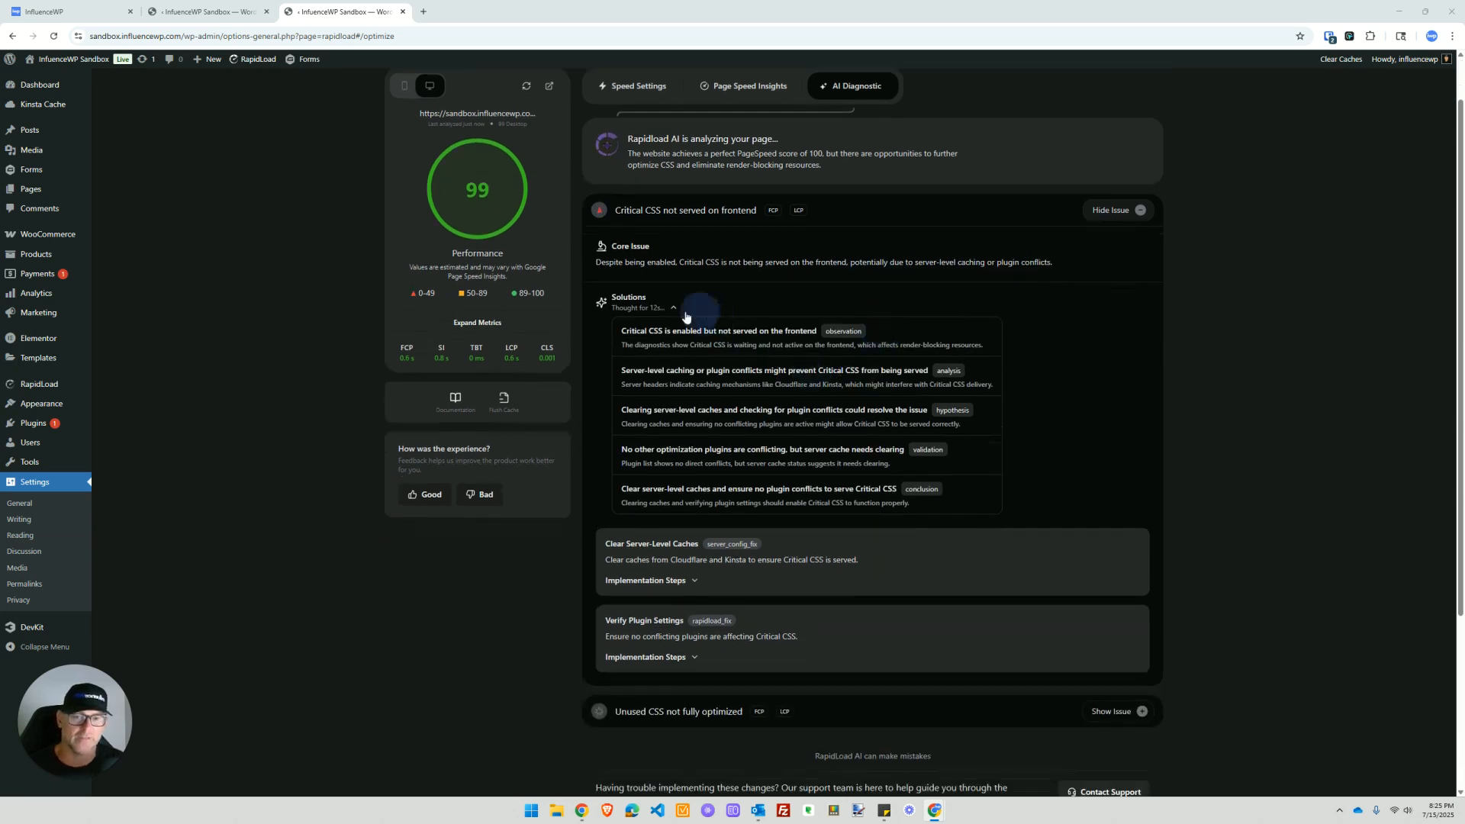
{"action": "scroll", "coordinate": [667, 369], "scroll_direction": "down", "scroll_amount": 2}
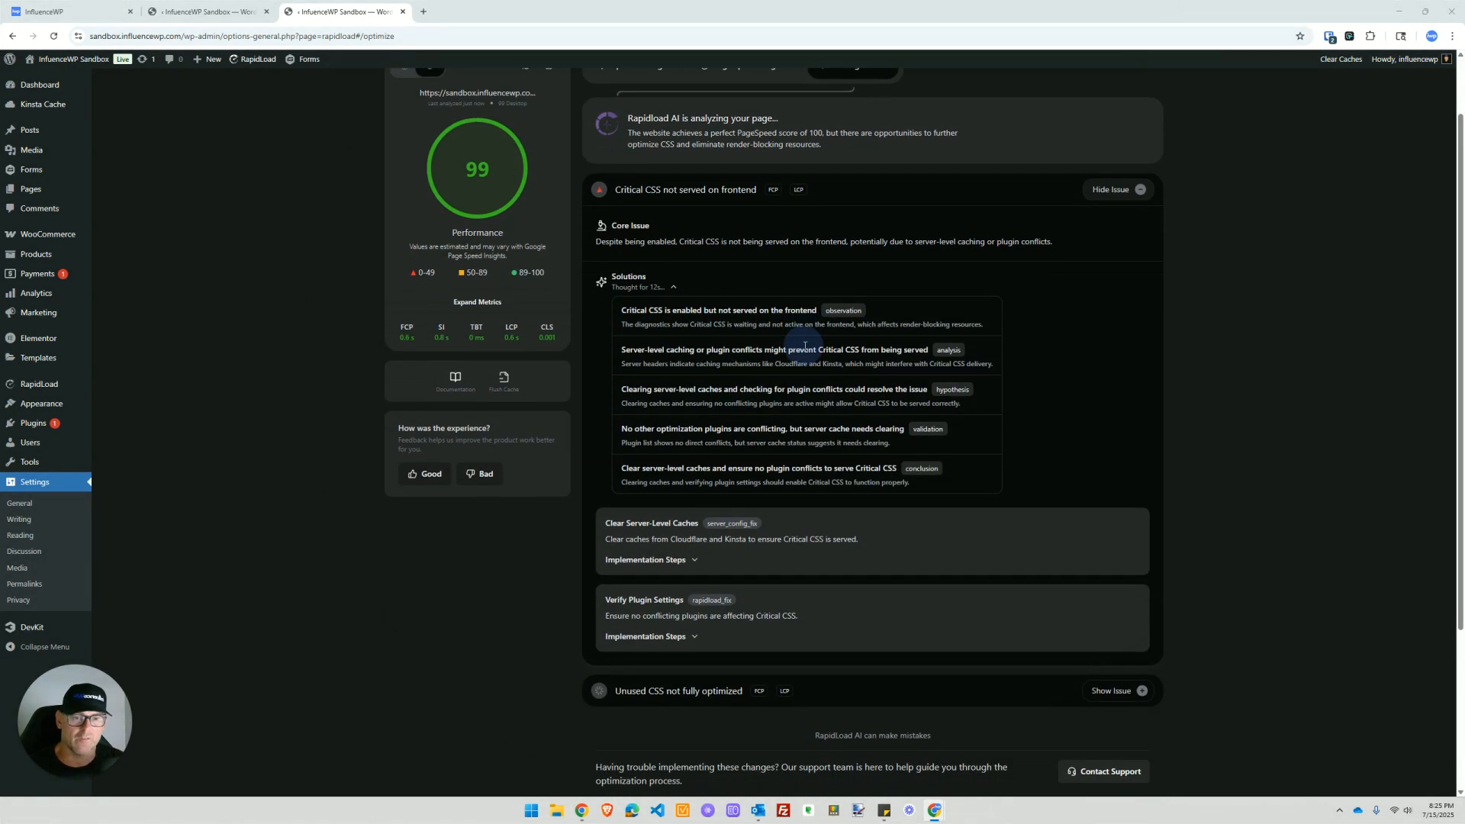
{"action": "scroll", "coordinate": [665, 338], "scroll_direction": "down", "scroll_amount": 2}
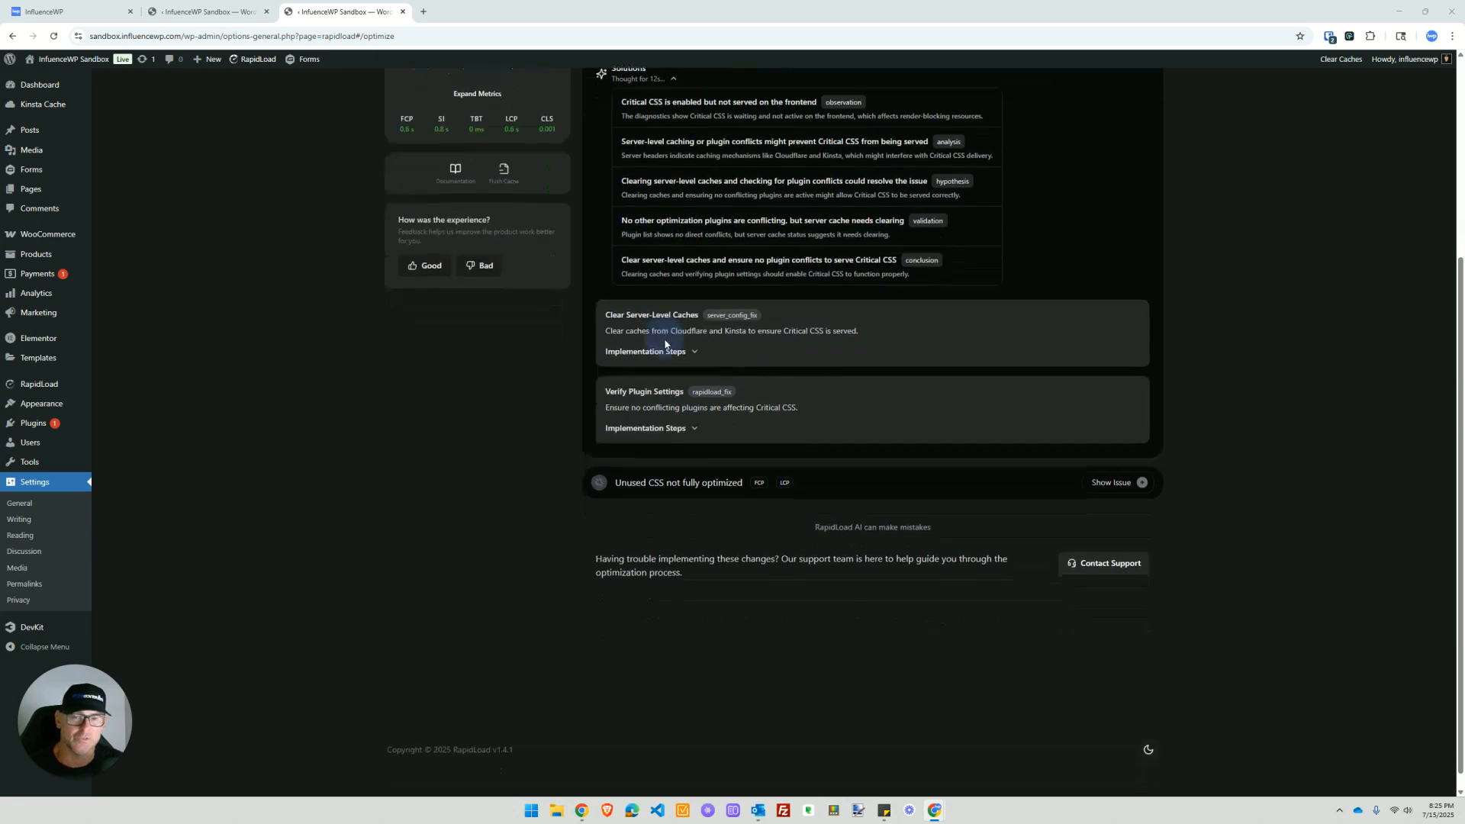
{"action": "scroll", "coordinate": [666, 345], "scroll_direction": "up", "scroll_amount": 2}
{"action": "scroll", "coordinate": [727, 449], "scroll_direction": "down", "scroll_amount": 2}
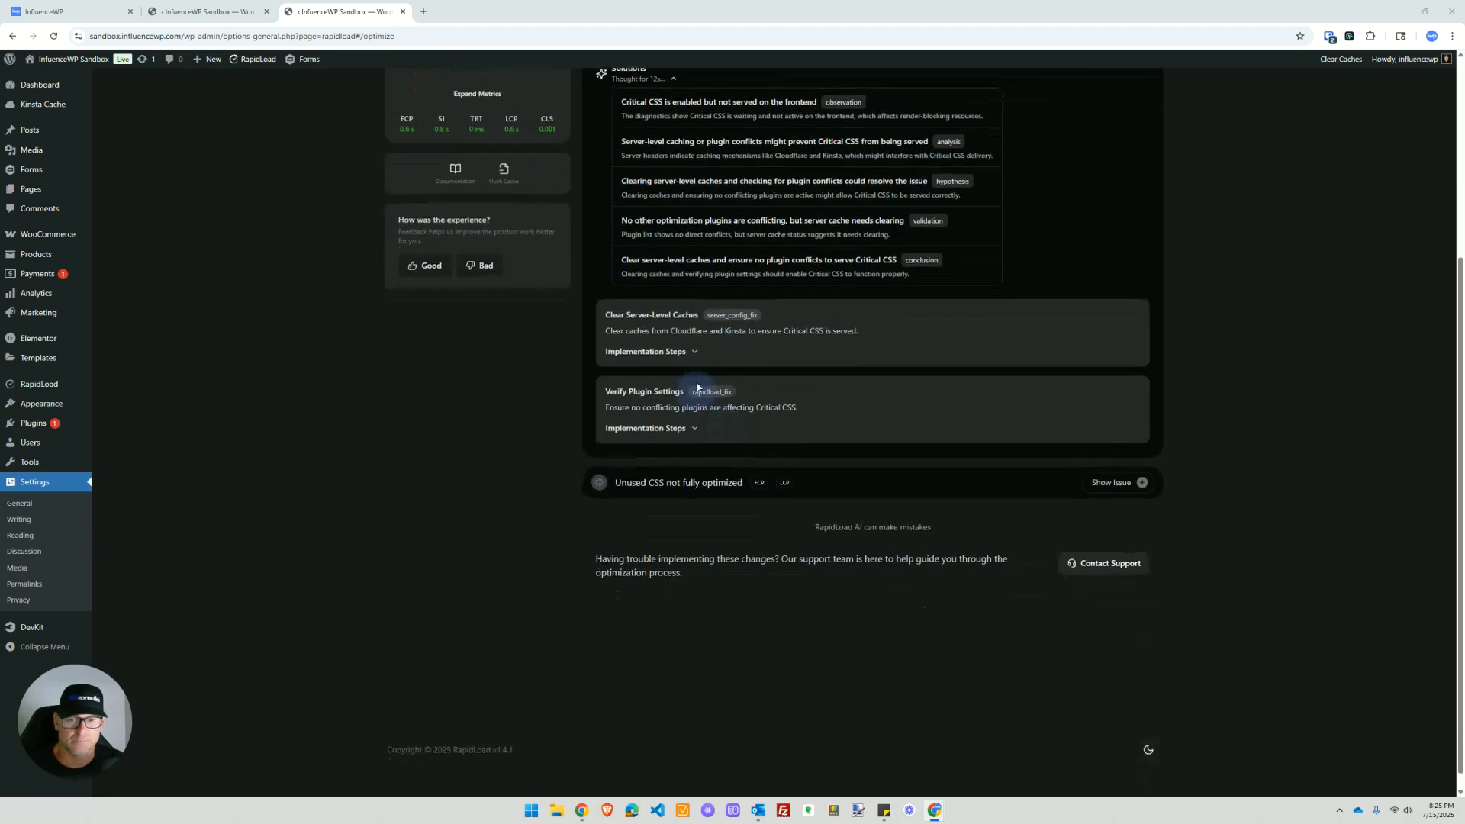
{"action": "left_click", "coordinate": [693, 352]}
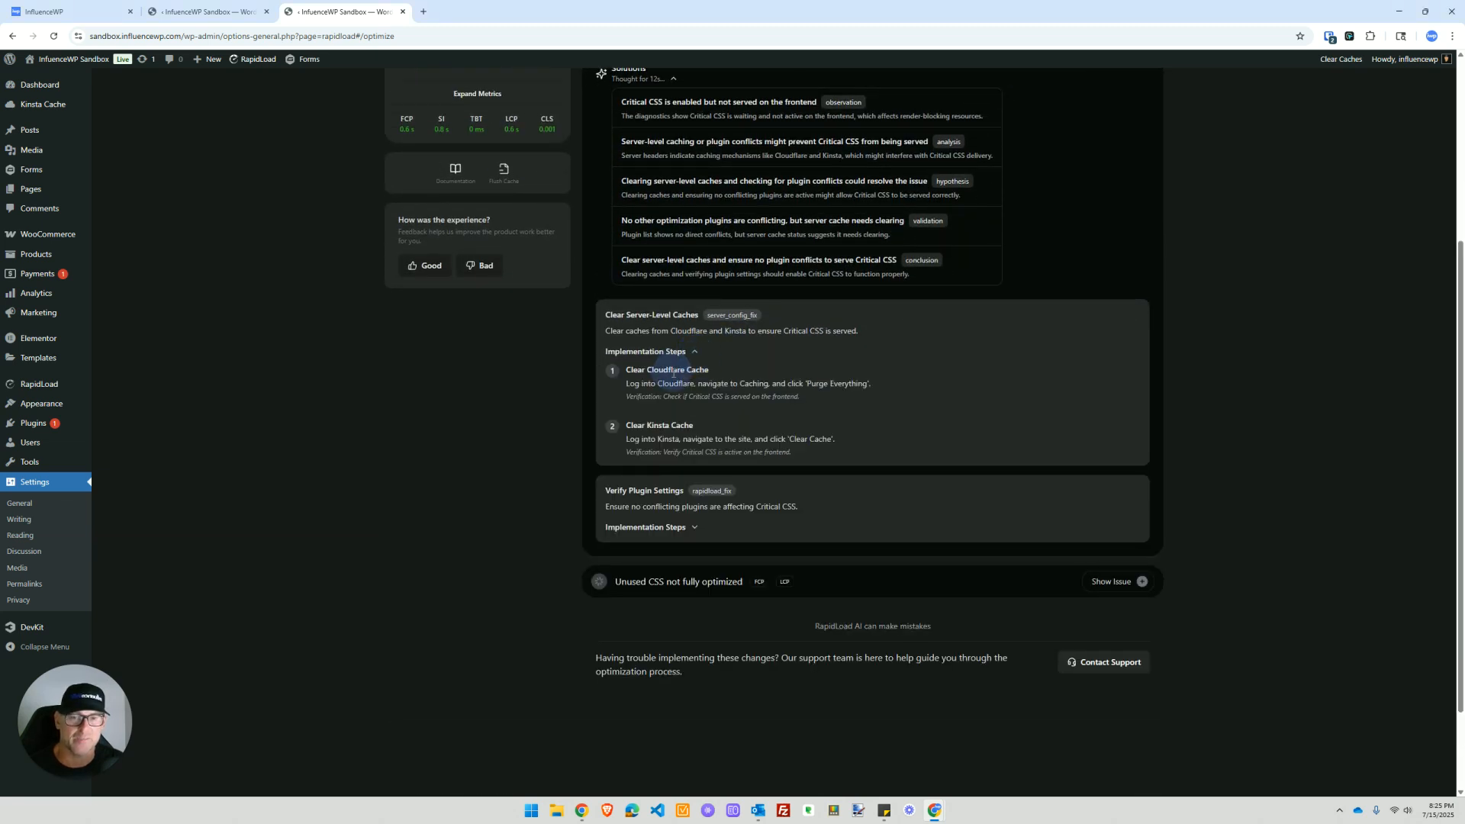
{"action": "scroll", "coordinate": [679, 389], "scroll_direction": "down", "scroll_amount": 2}
{"action": "left_click", "coordinate": [694, 413]}
{"action": "scroll", "coordinate": [763, 336], "scroll_direction": "down", "scroll_amount": 1}
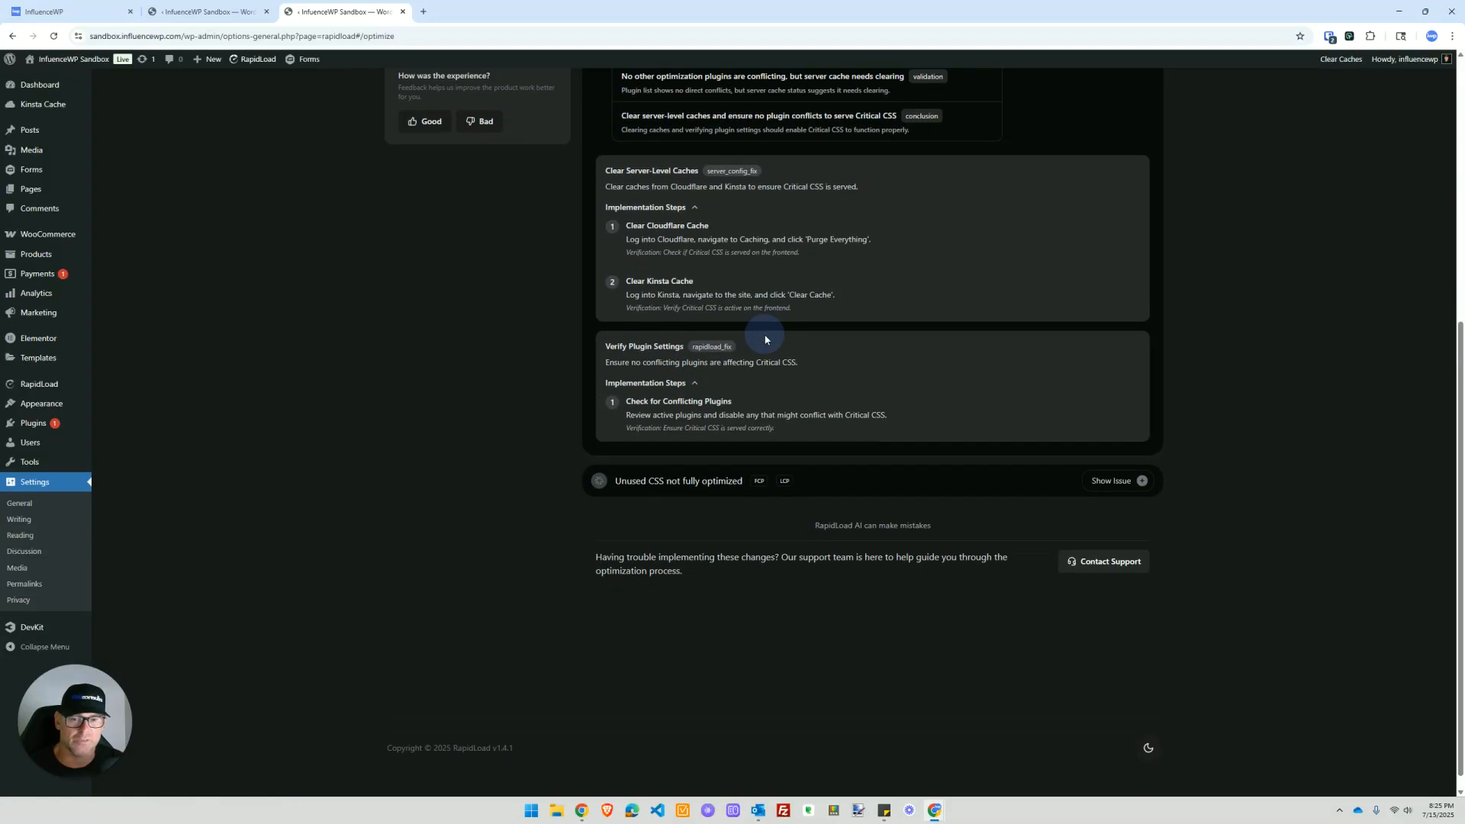
Step: Show the unused CSS issue in the diagnostic results and review its core issue and suggested solution
{"action": "left_click", "coordinate": [1122, 465]}
{"action": "scroll", "coordinate": [1079, 412], "scroll_direction": "down", "scroll_amount": 3}
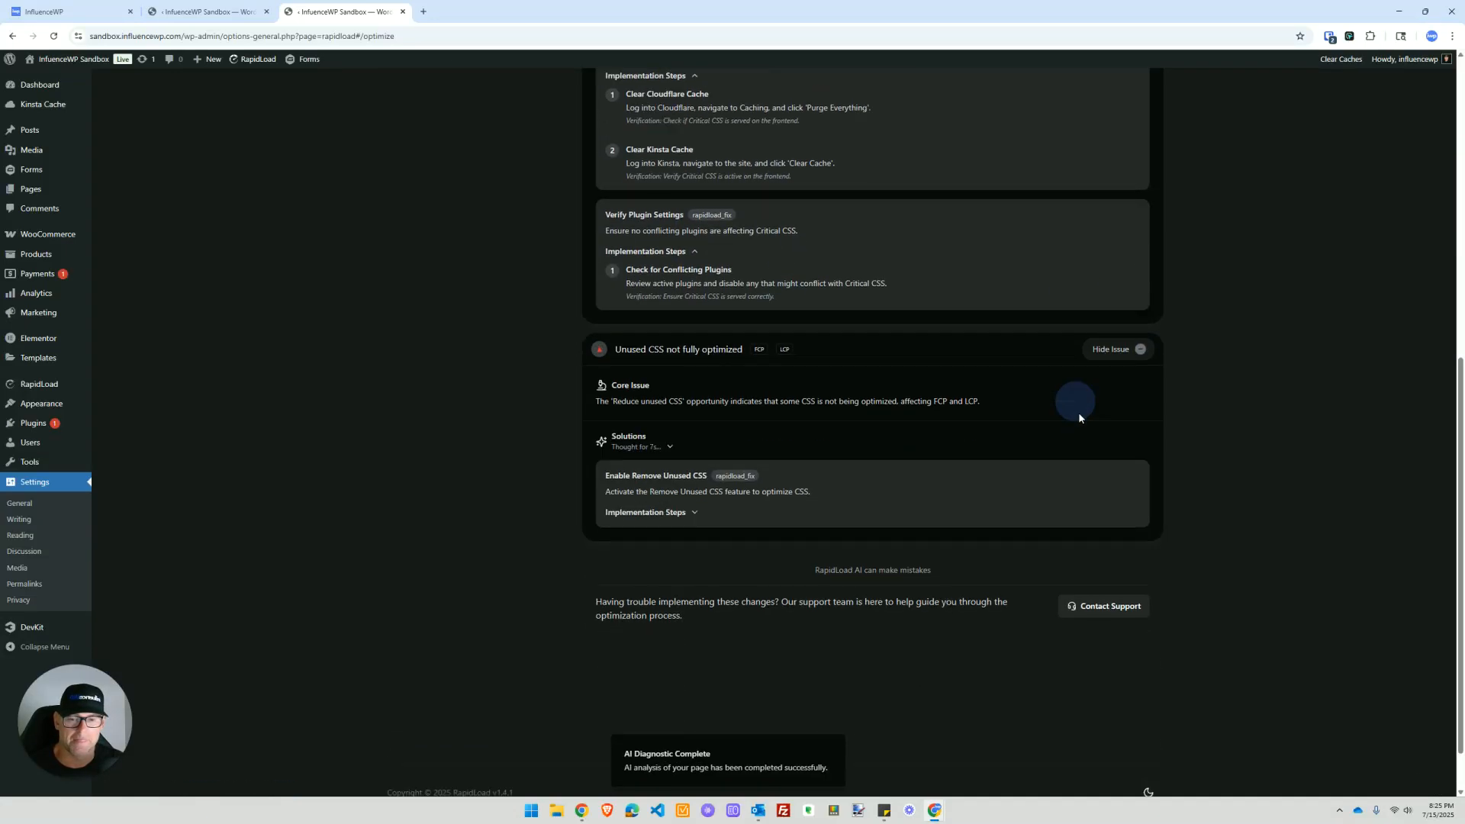
{"action": "scroll", "coordinate": [769, 395], "scroll_direction": "down", "scroll_amount": 1}
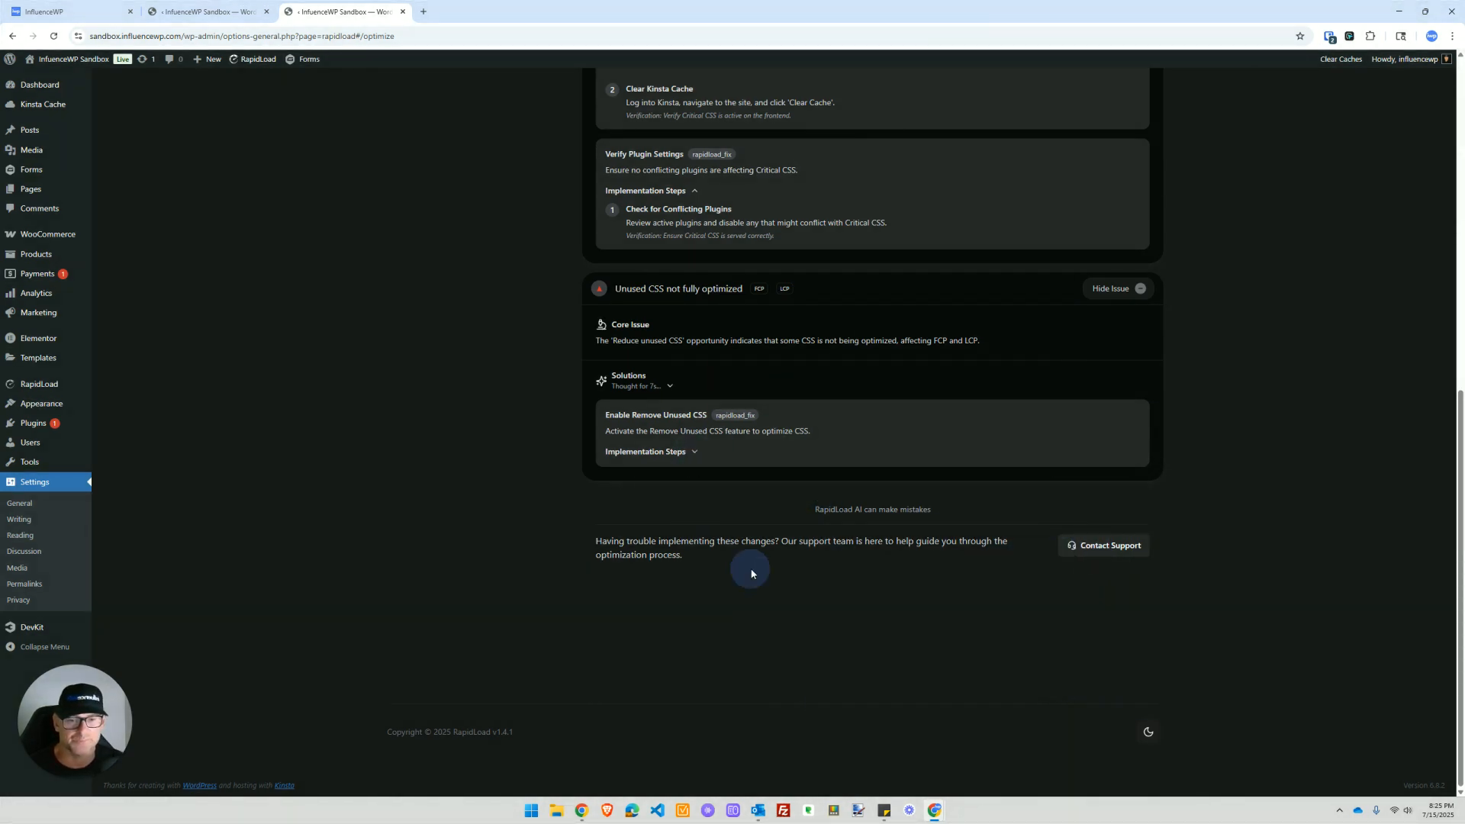
{"action": "scroll", "coordinate": [746, 569], "scroll_direction": "up", "scroll_amount": 8}
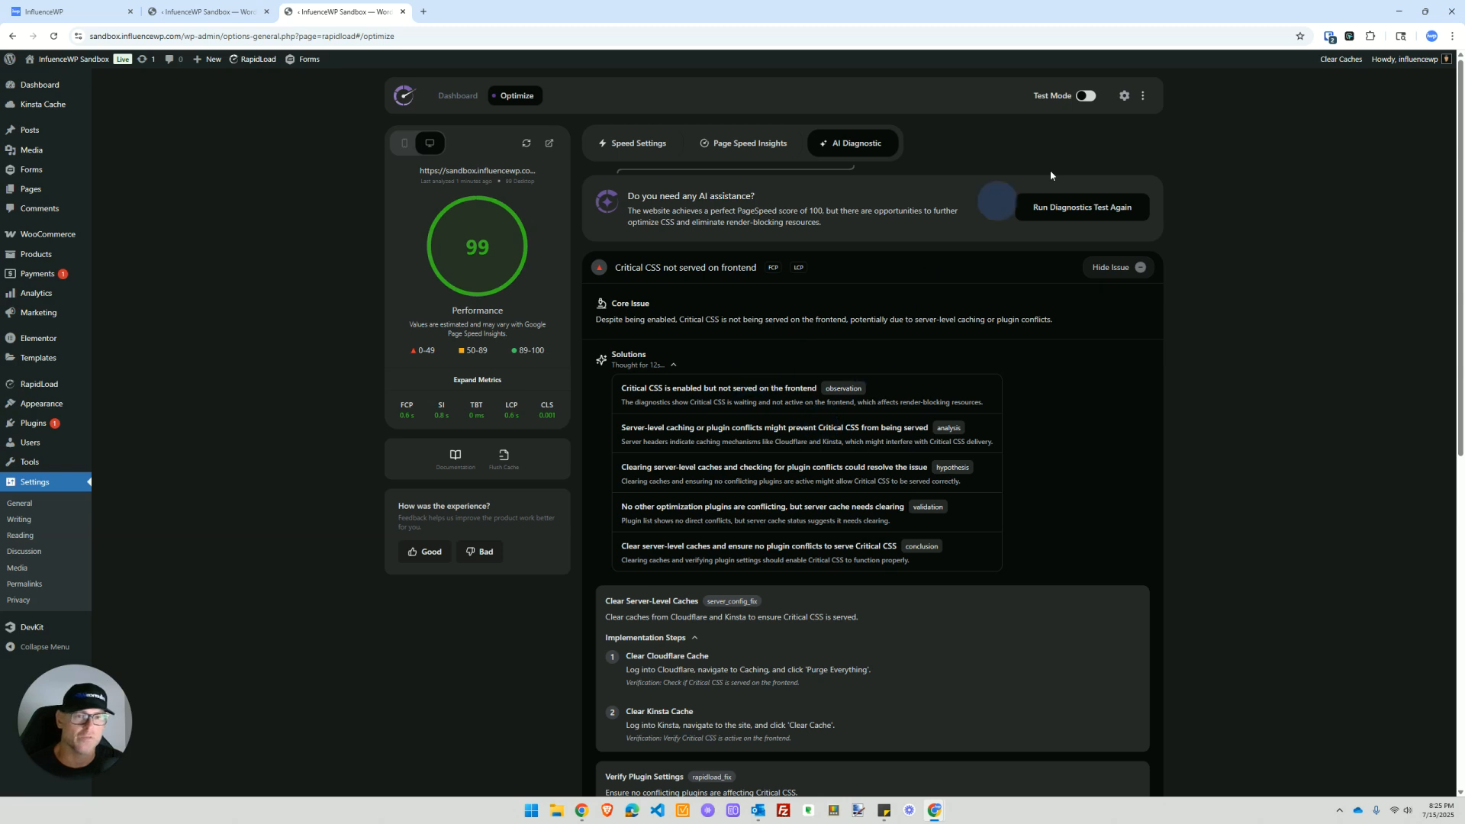
Step: Expand the customized speed settings and review the CSS optimization options
{"action": "left_click", "coordinate": [632, 143]}
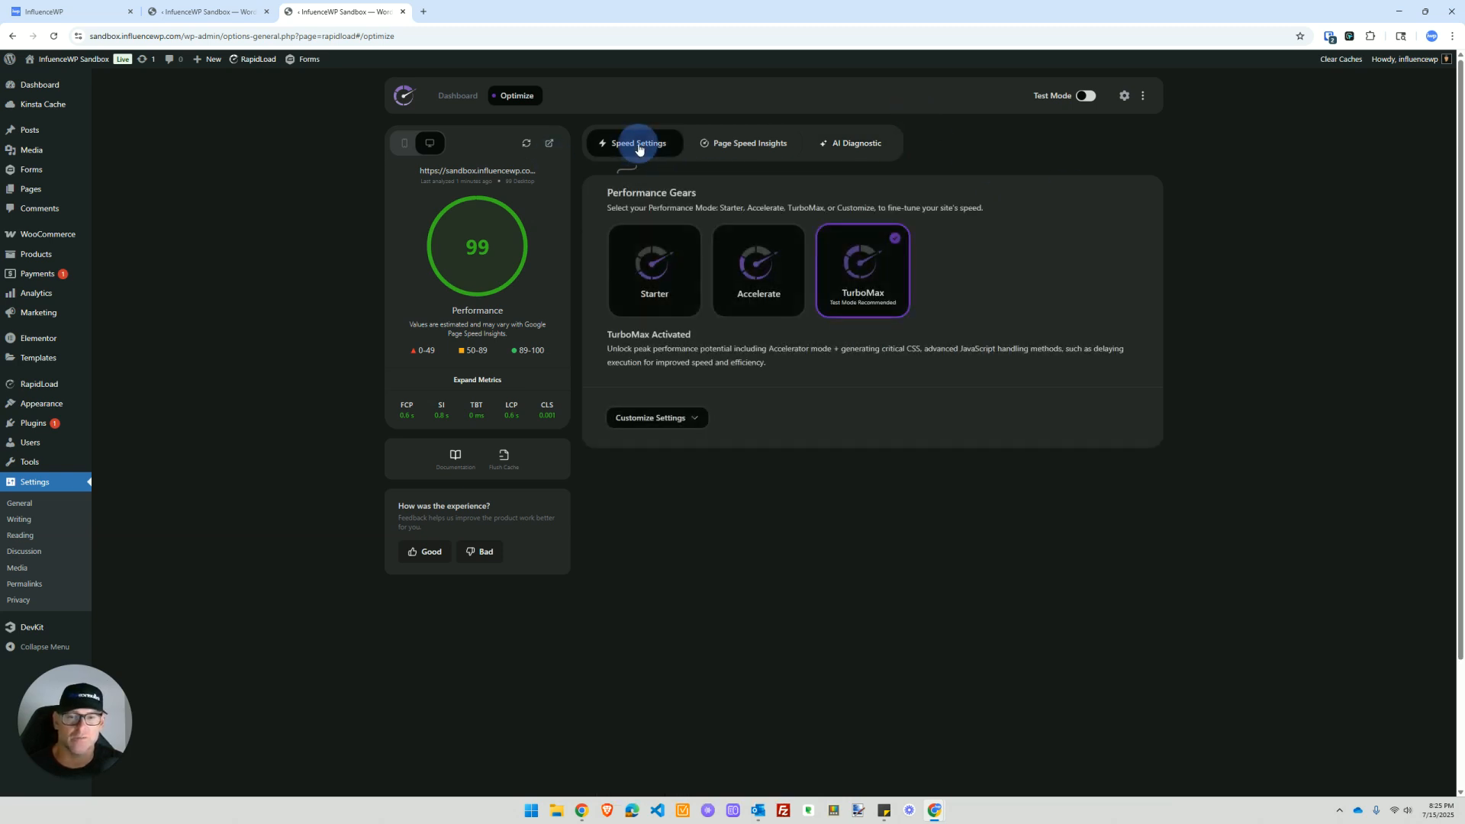
{"action": "left_click", "coordinate": [682, 420]}
{"action": "left_click", "coordinate": [671, 458]}
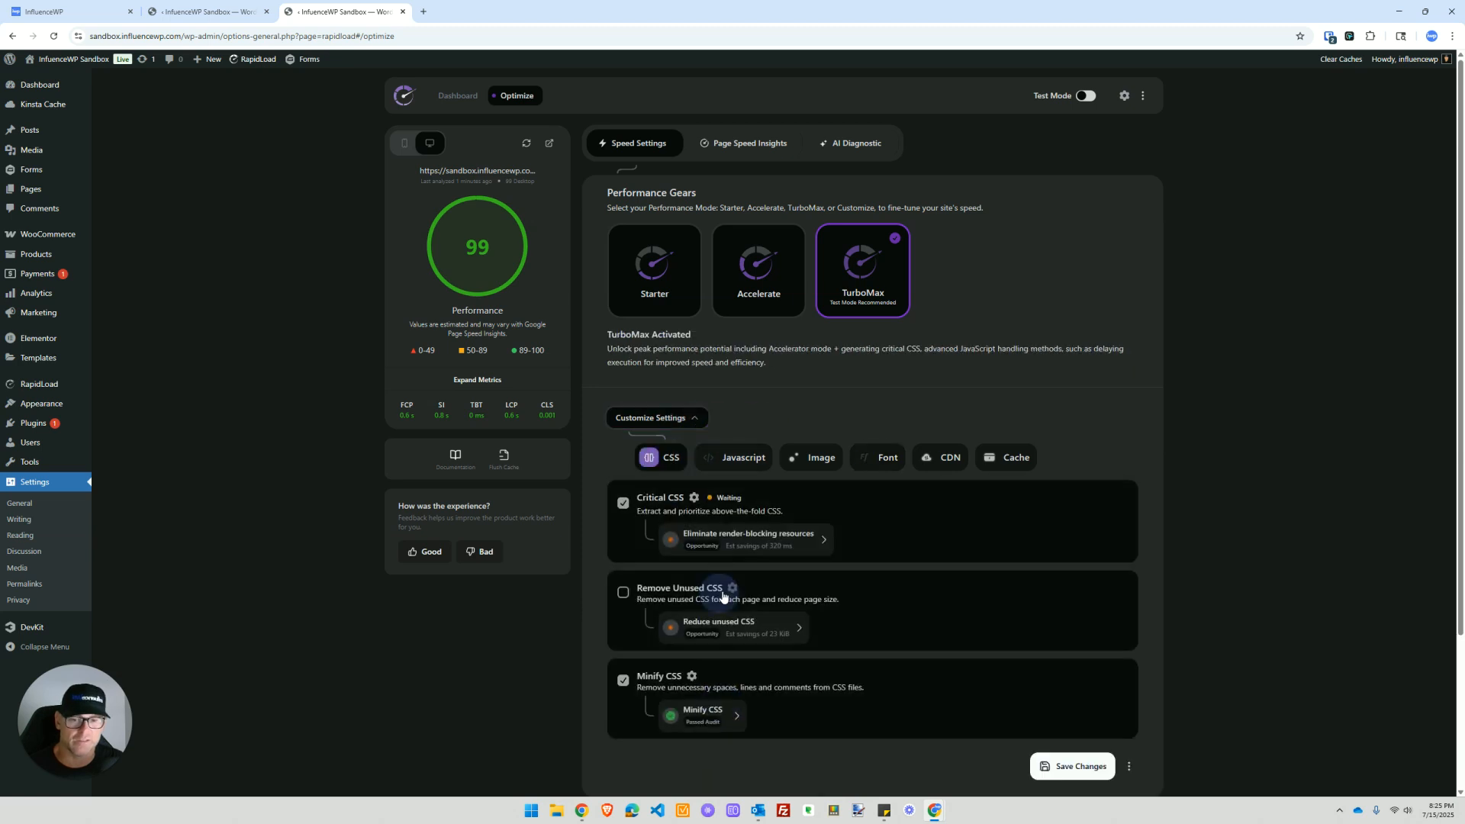
{"action": "scroll", "coordinate": [721, 580], "scroll_direction": "down", "scroll_amount": 2}
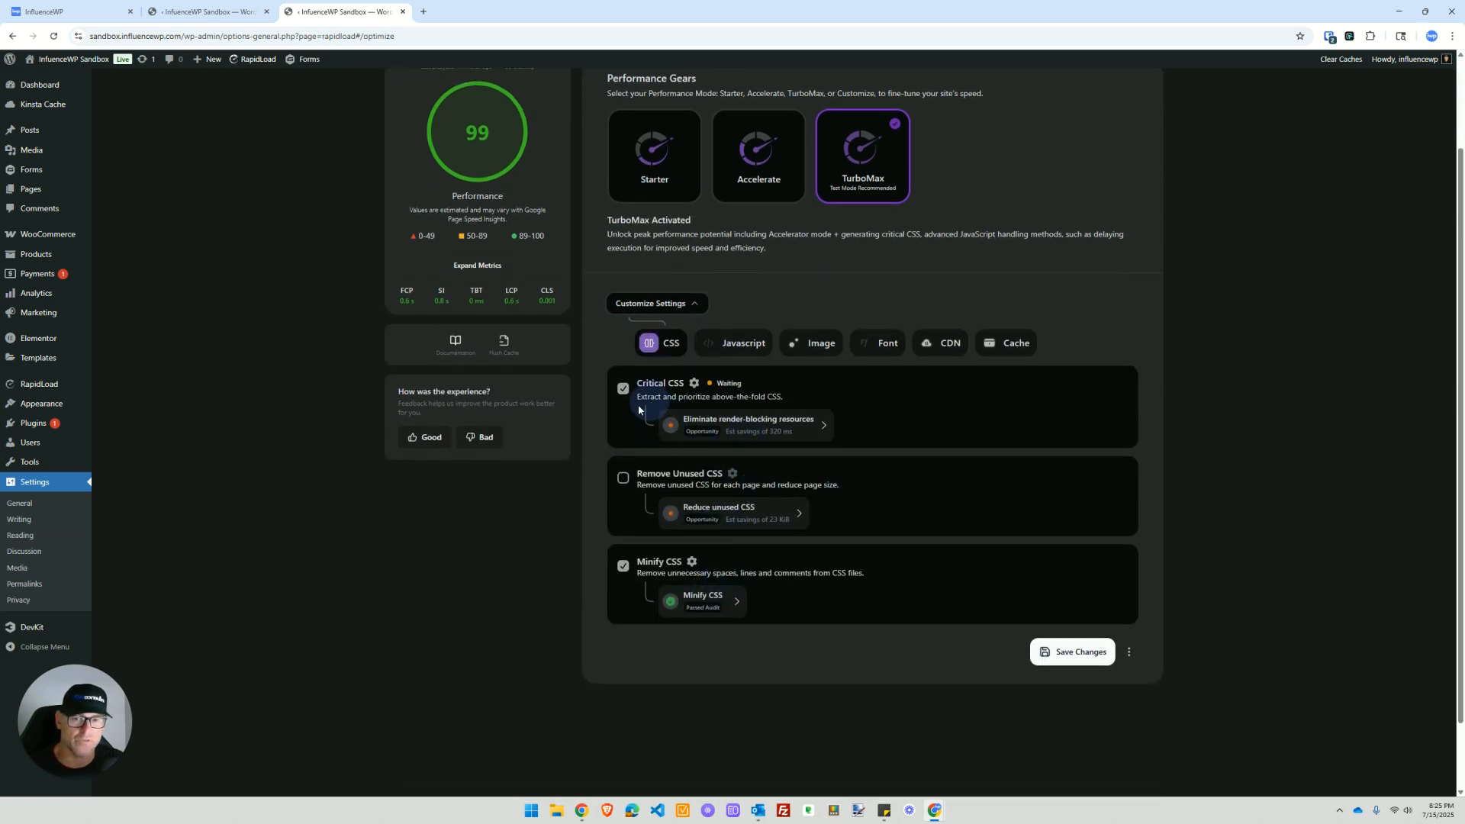
Step: Try Remove Unused CSS in place of Critical CSS, and restore the original CSS selection
{"action": "left_click", "coordinate": [624, 479]}
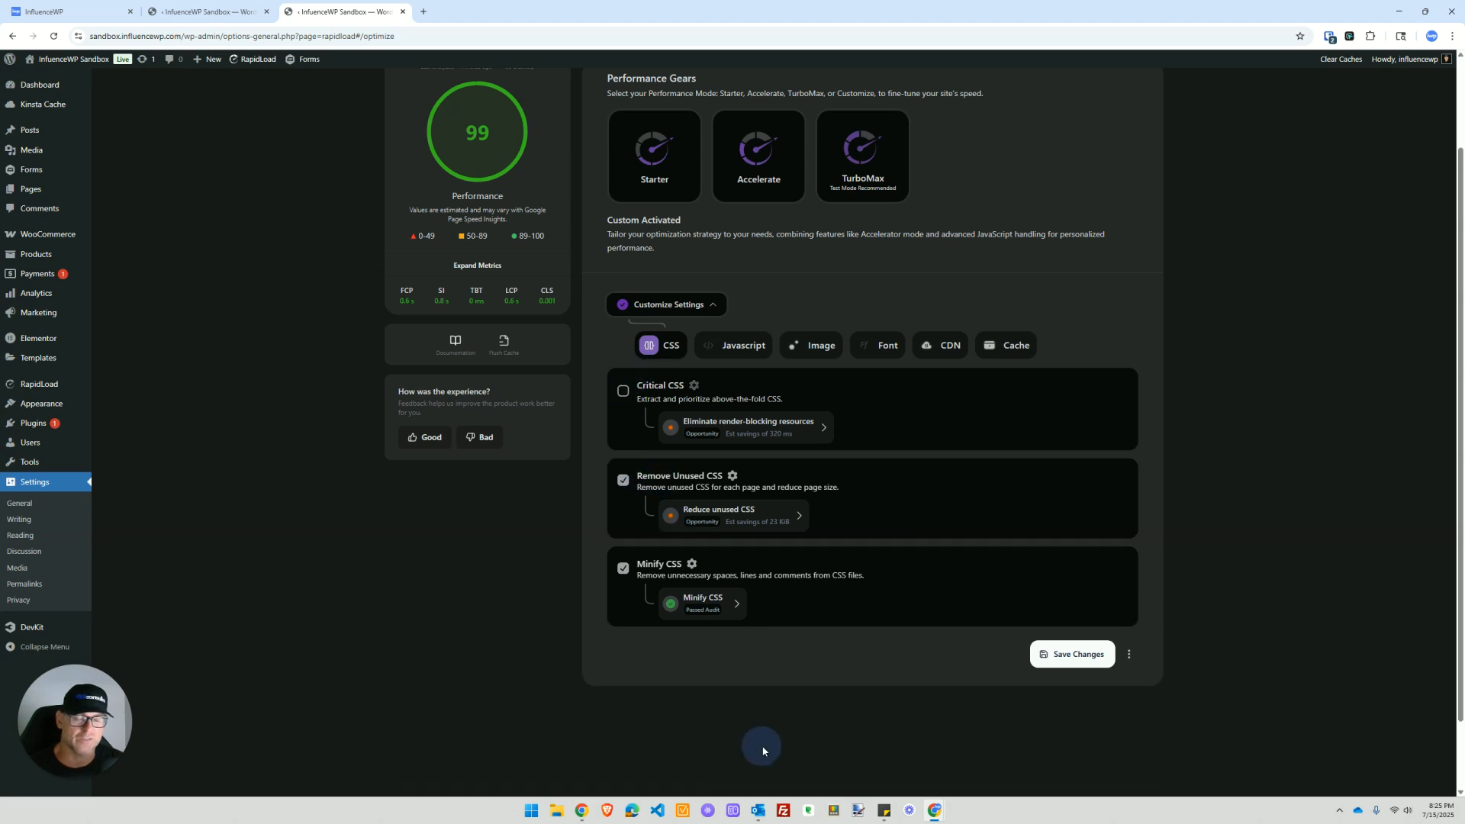
{"action": "left_click", "coordinate": [624, 481]}
{"action": "left_click", "coordinate": [623, 392]}
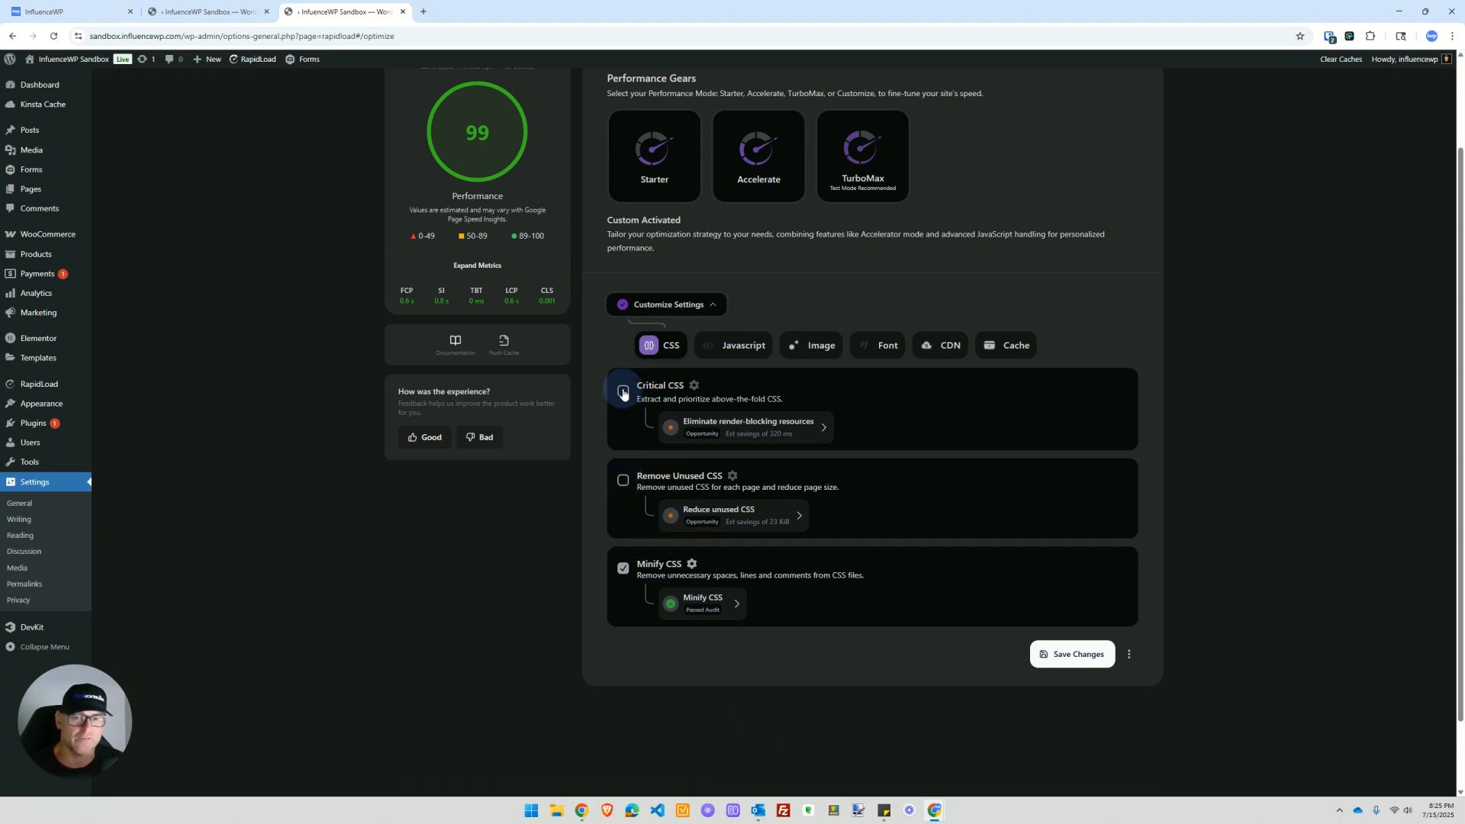
Step: Review the Javascript optimization settings and the additional save options, without applying them to the entire site
{"action": "left_click", "coordinate": [729, 345]}
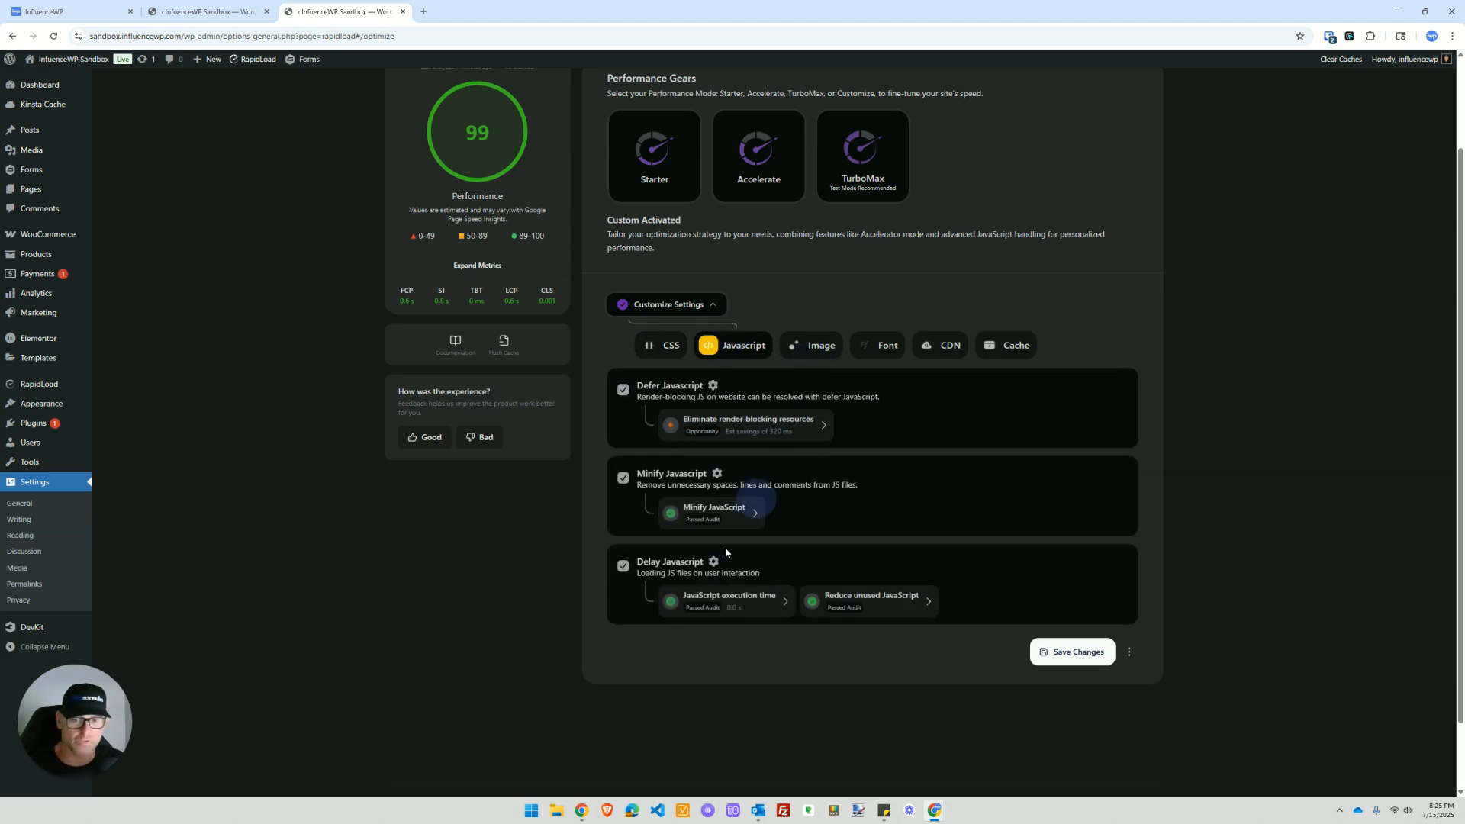
{"action": "scroll", "coordinate": [736, 523], "scroll_direction": "up", "scroll_amount": 2}
{"action": "scroll", "coordinate": [857, 605], "scroll_direction": "down", "scroll_amount": 1}
{"action": "scroll", "coordinate": [857, 605], "scroll_direction": "down", "scroll_amount": 1}
{"action": "left_click", "coordinate": [1129, 652]}
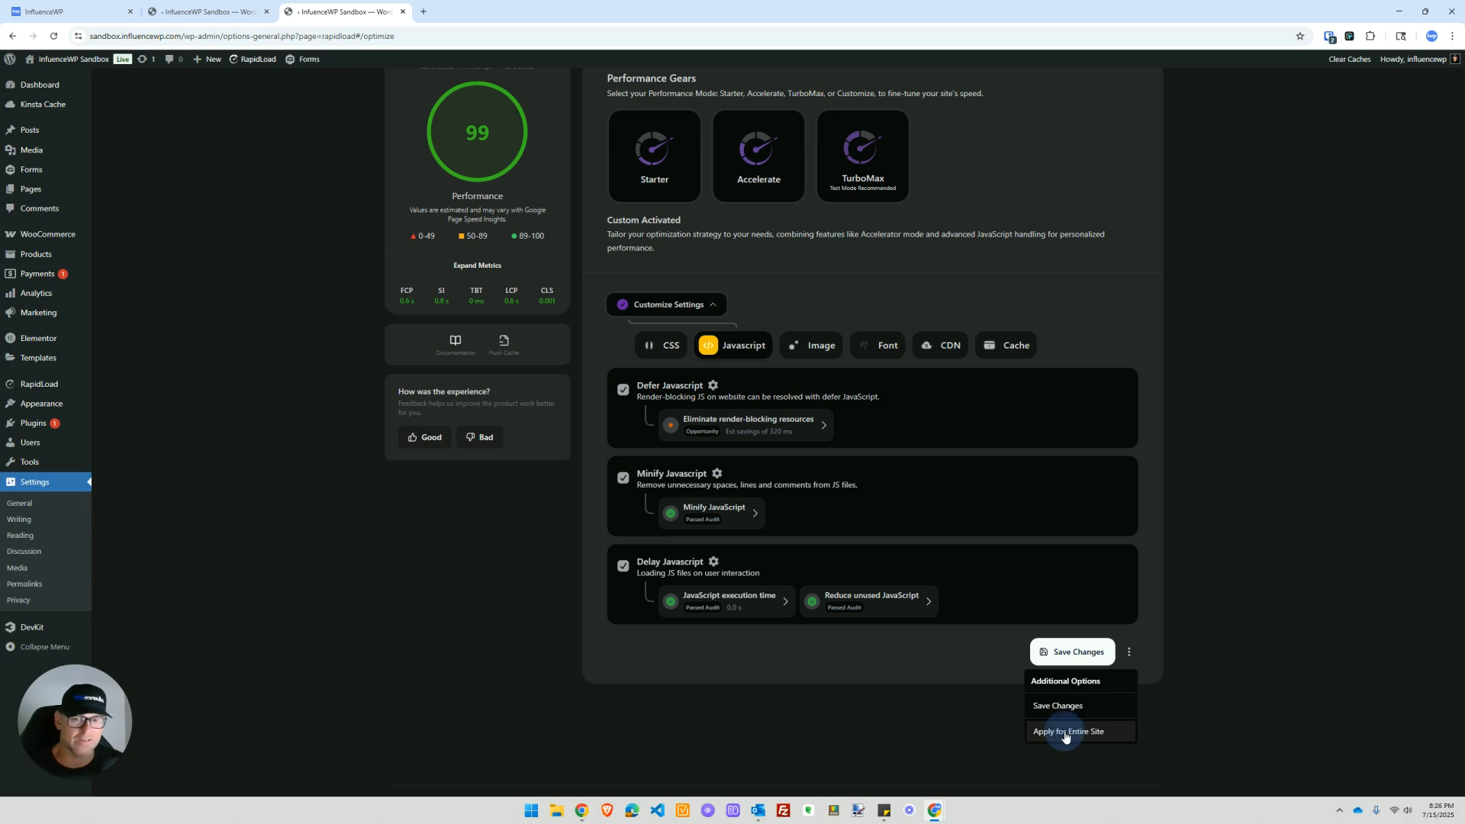
{"action": "left_click", "coordinate": [1076, 325]}
{"action": "scroll", "coordinate": [969, 429], "scroll_direction": "up", "scroll_amount": 2}
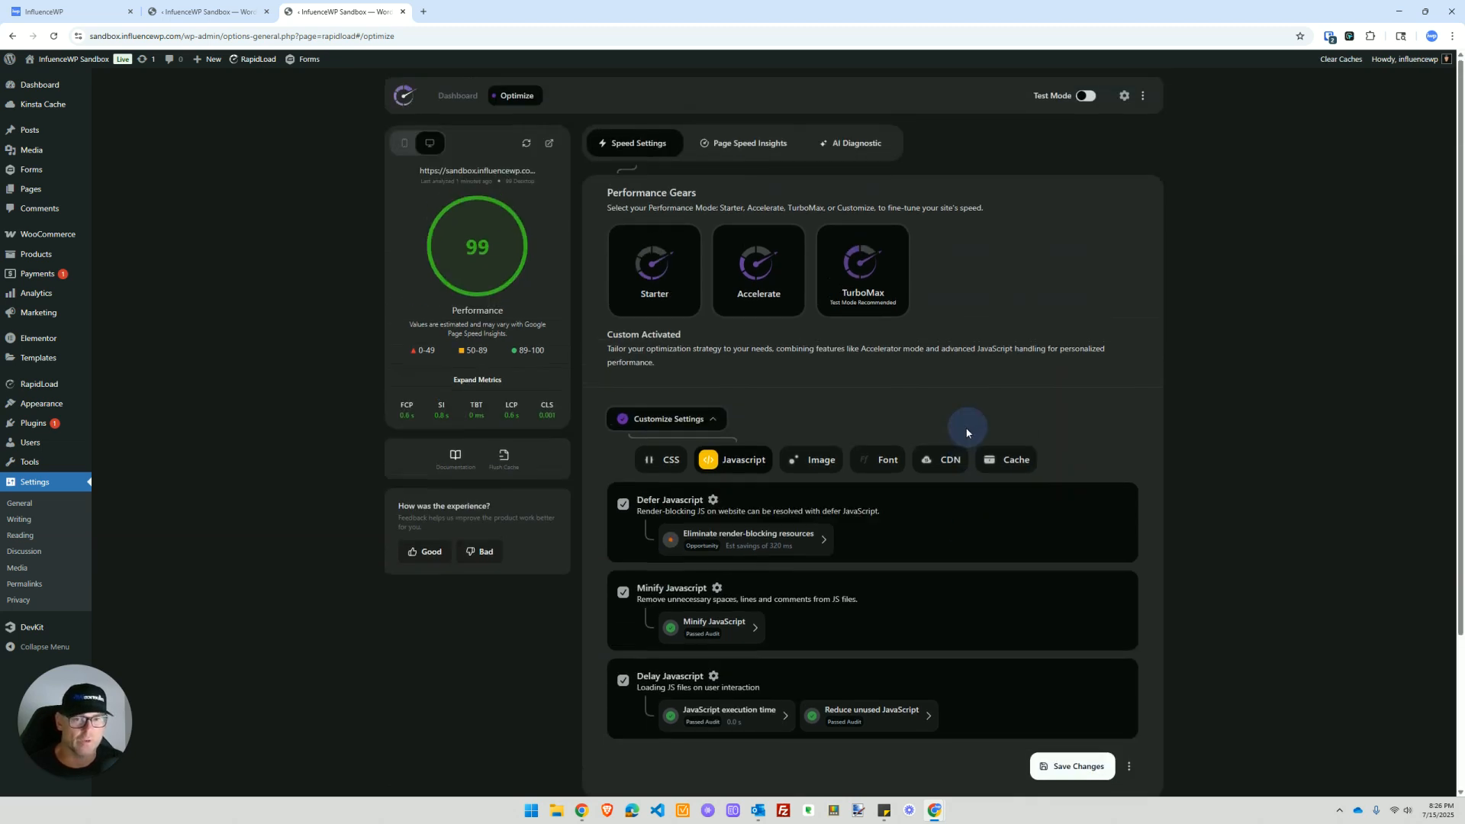
Step: Revisit the Page Speed Insights opportunities and the latest AI Diagnostic results
{"action": "left_click", "coordinate": [749, 144]}
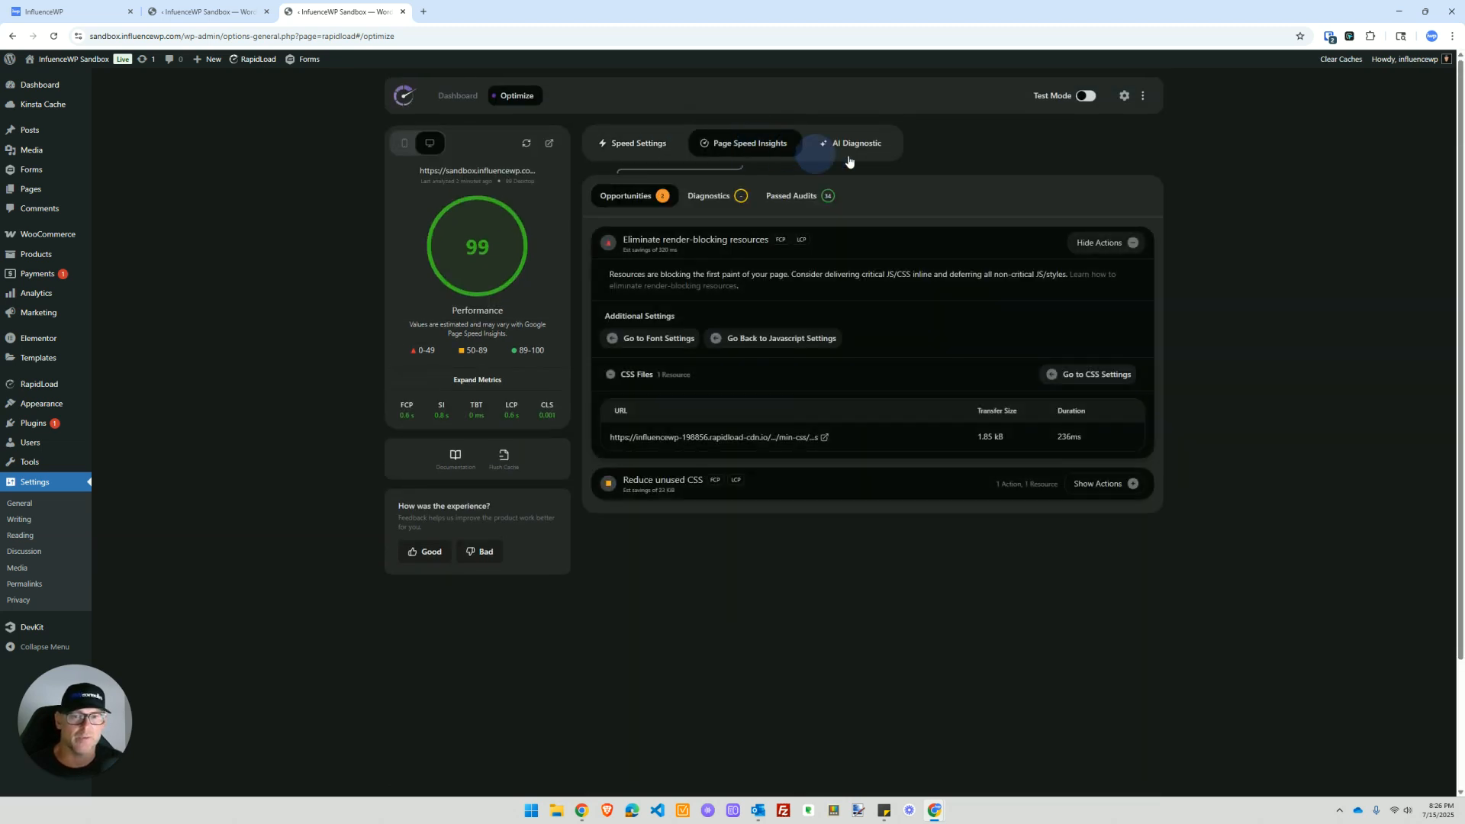
{"action": "left_click", "coordinate": [852, 150]}
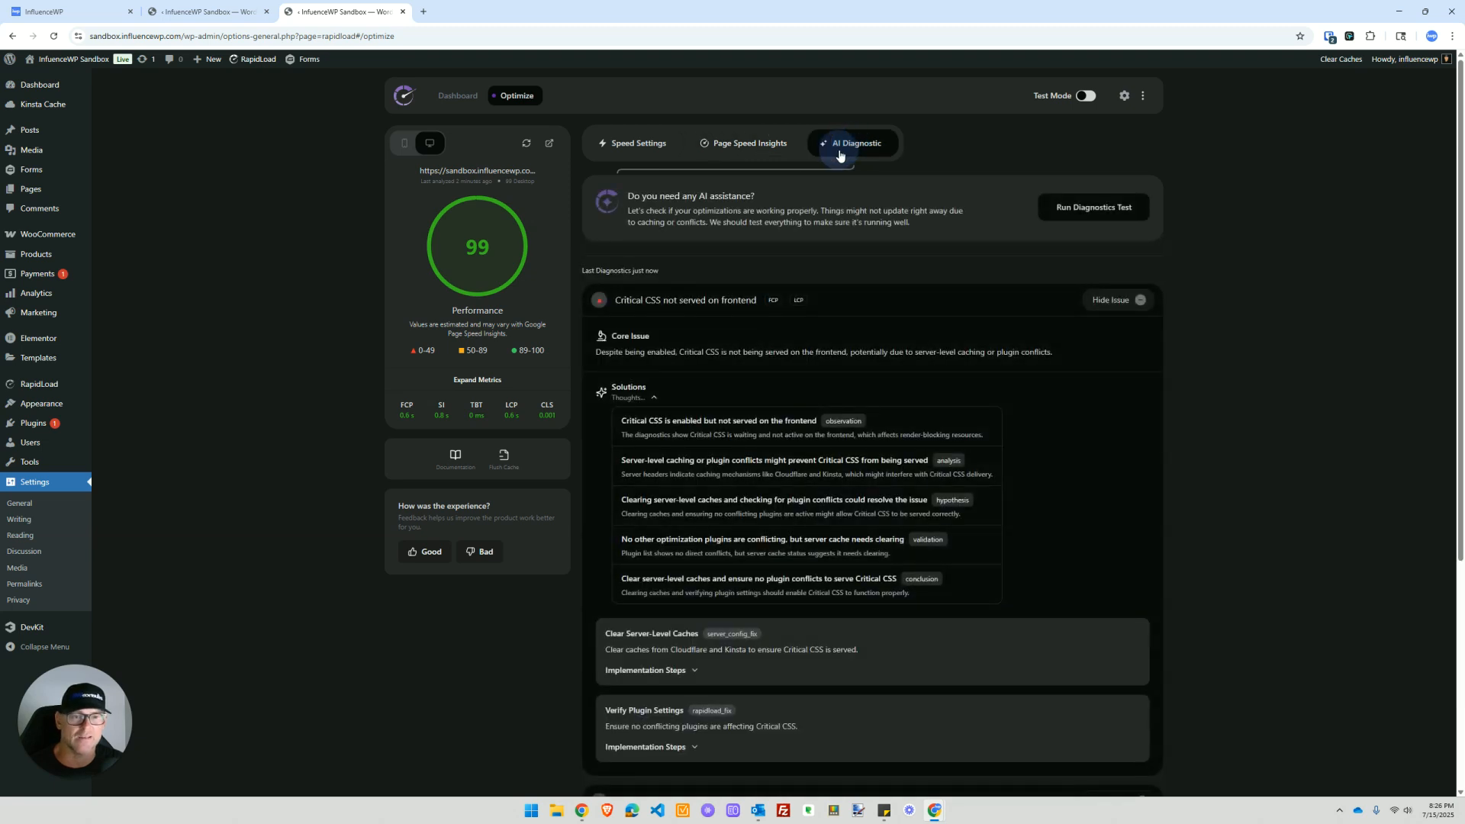
{"action": "left_click", "coordinate": [926, 382]}
{"action": "scroll", "coordinate": [921, 377], "scroll_direction": "down", "scroll_amount": 3}
{"action": "scroll", "coordinate": [1015, 290], "scroll_direction": "up", "scroll_amount": 3}
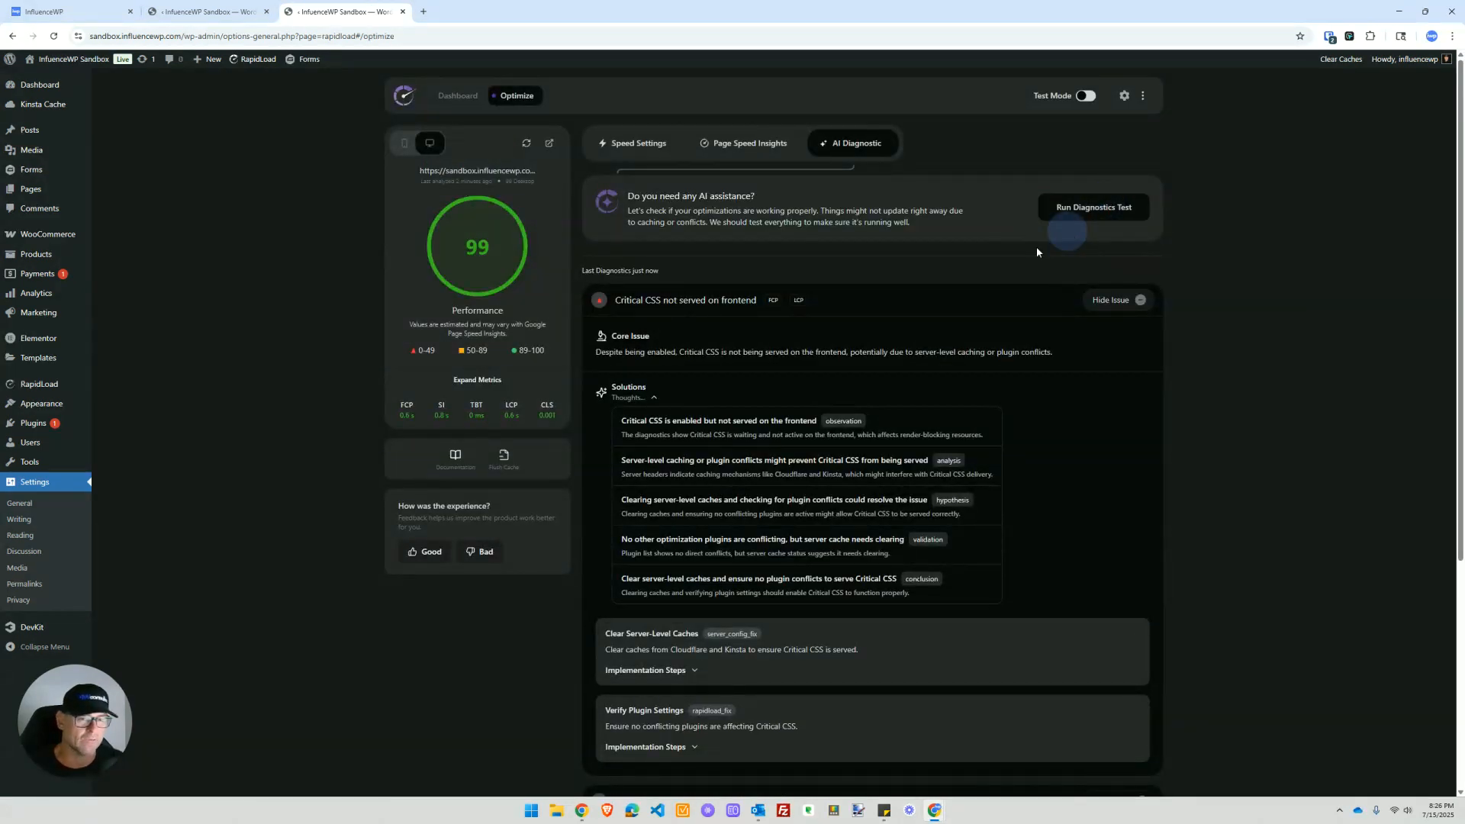
Step: Switch the performance results between mobile and desktop, ending on the mobile view
{"action": "left_click", "coordinate": [406, 144]}
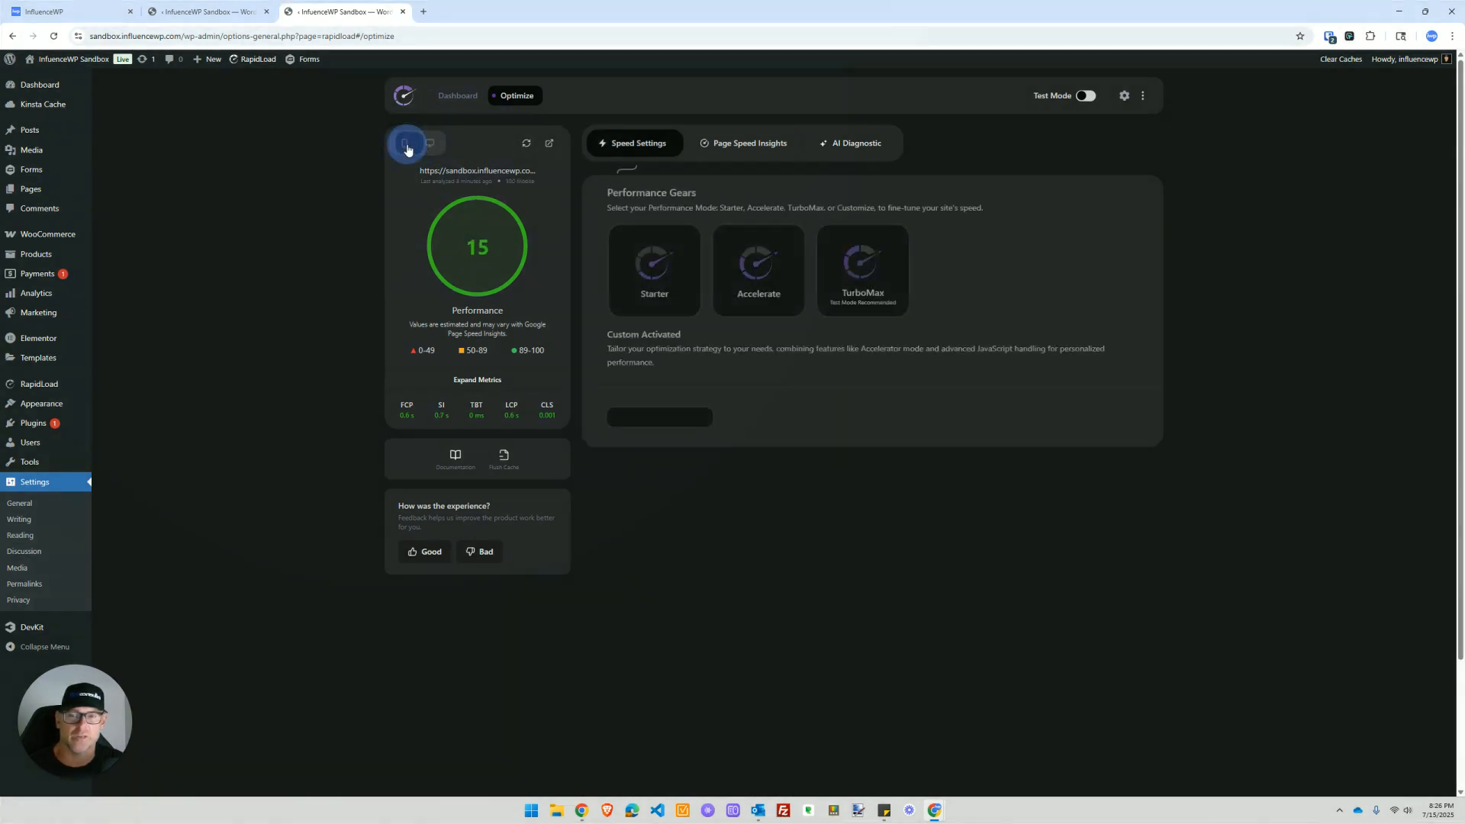
{"action": "left_click", "coordinate": [426, 145]}
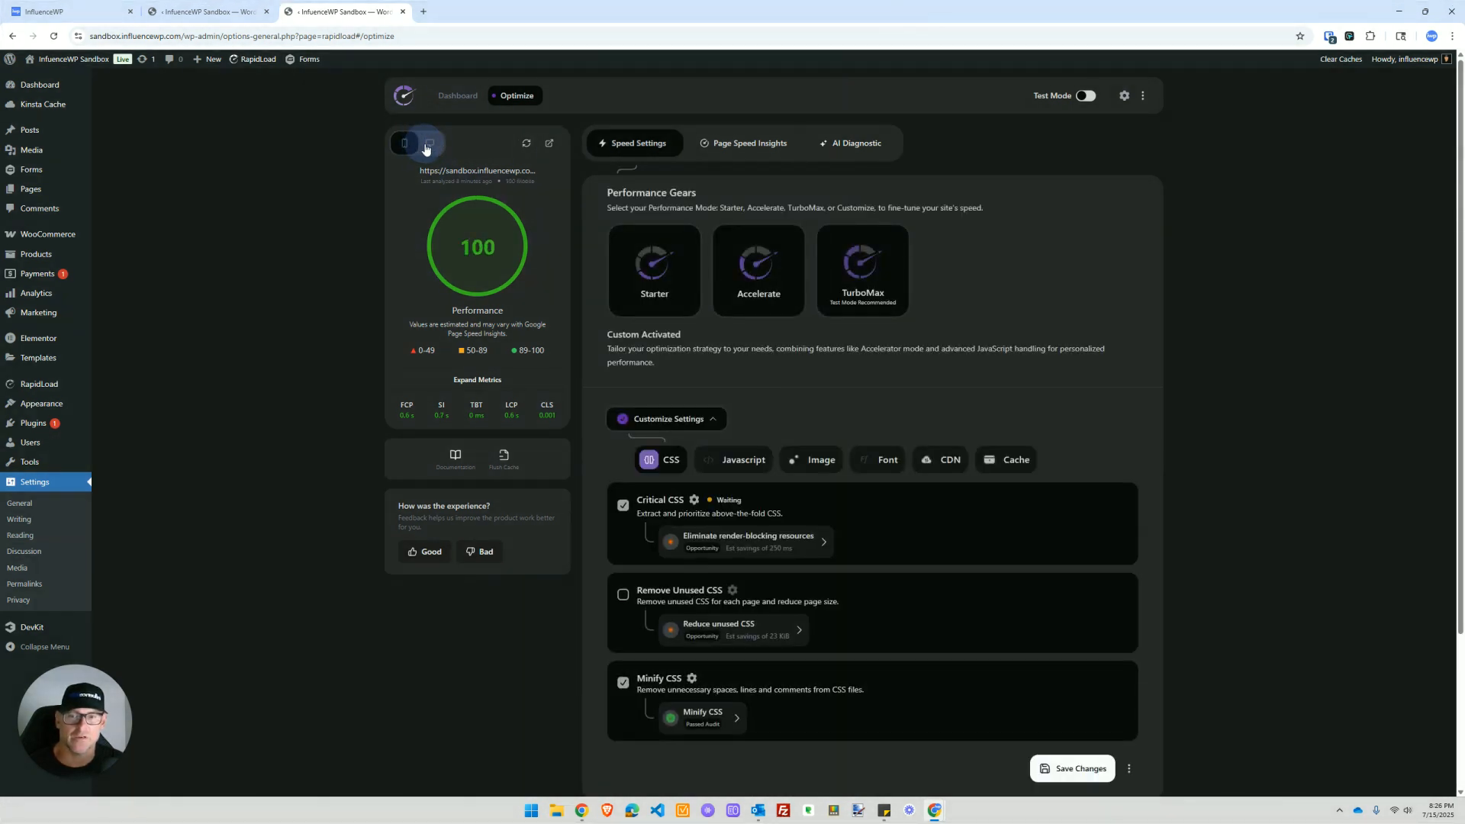
{"action": "left_click", "coordinate": [405, 145]}
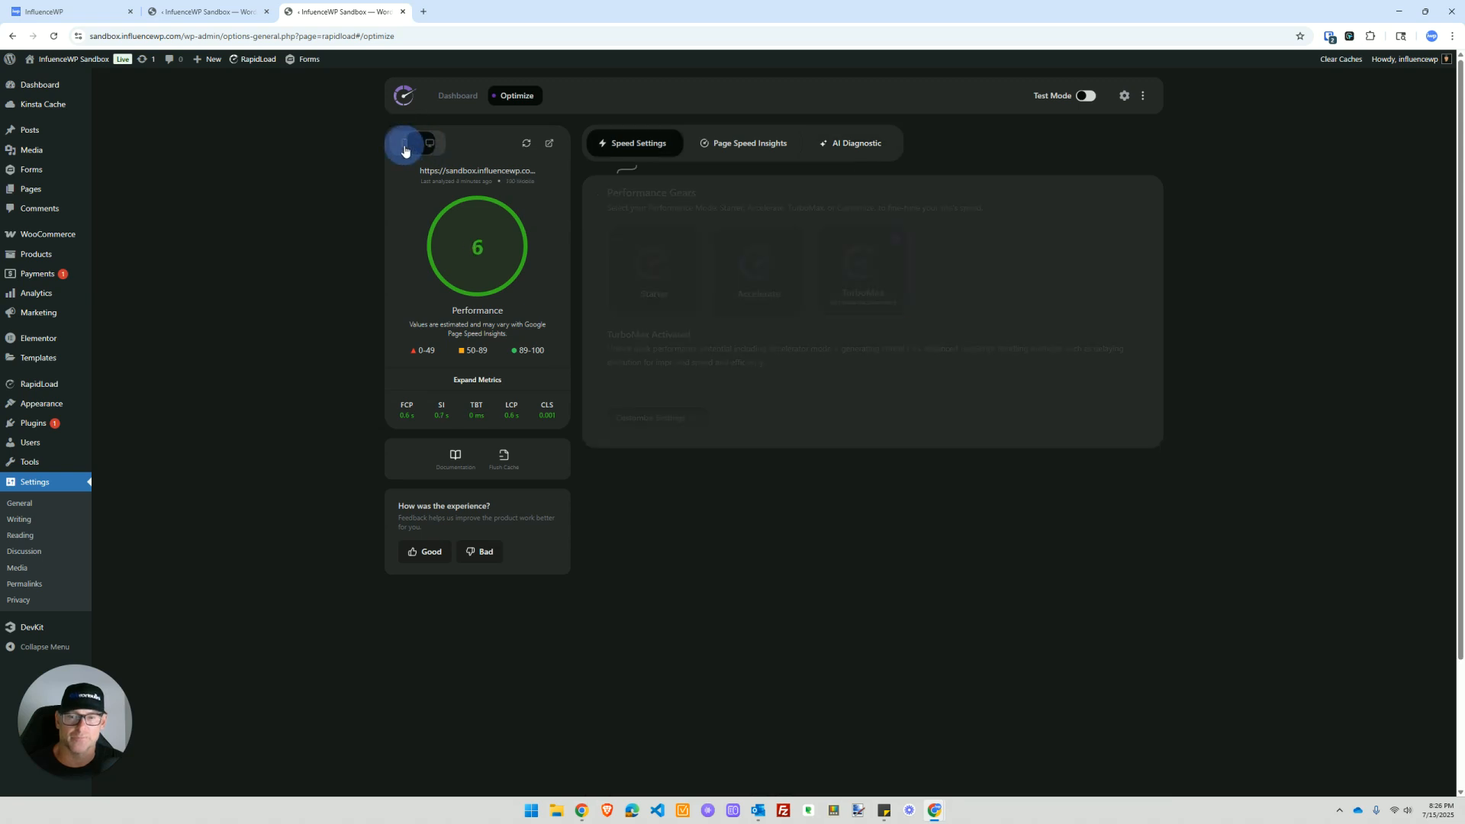
Step: Rerun the mobile speed analysis, and preview the optimized home page in a separate tab before closing it
{"action": "left_click", "coordinate": [526, 148]}
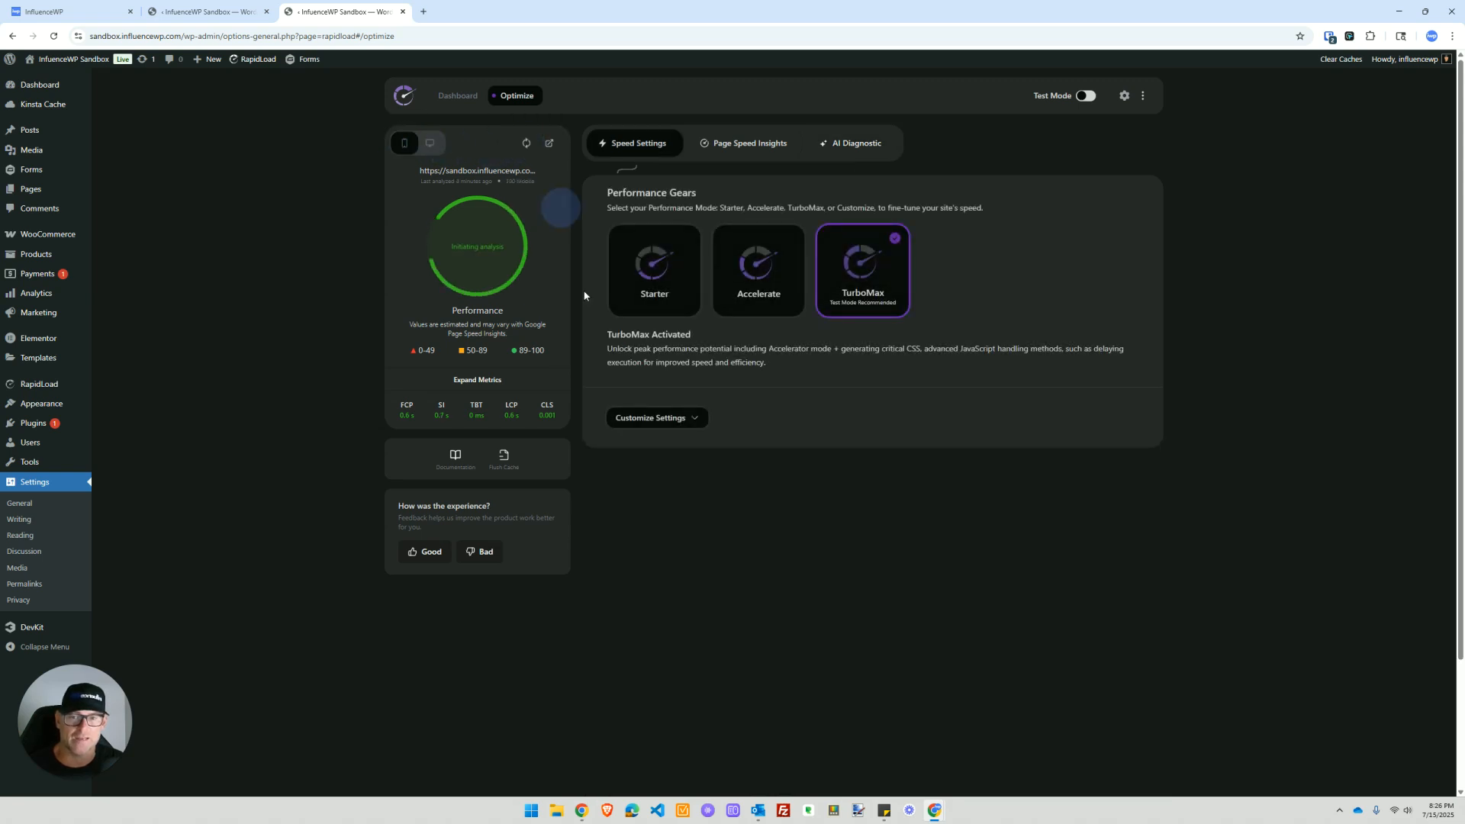
{"action": "left_click", "coordinate": [549, 144]}
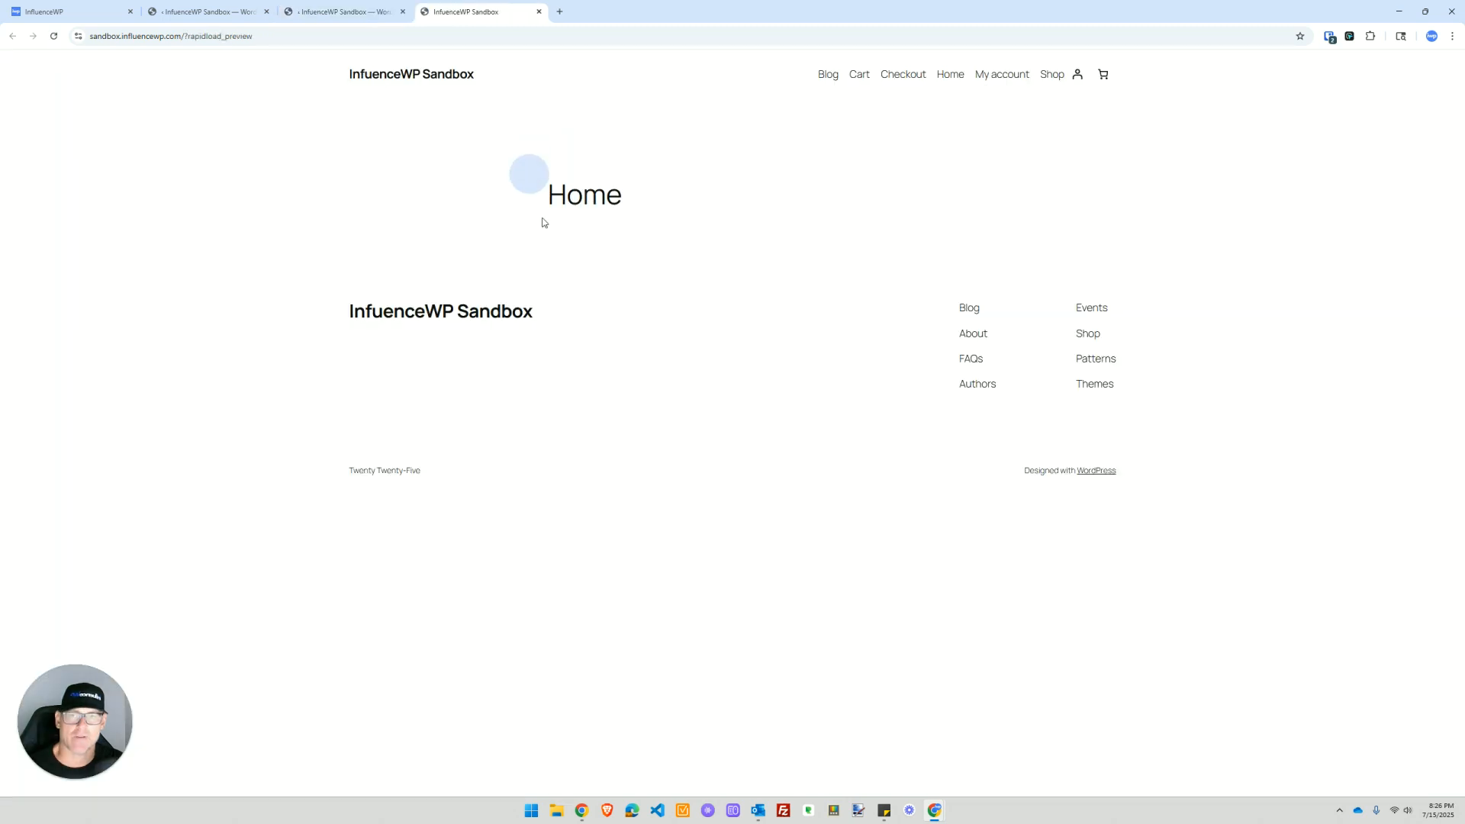
{"action": "left_click", "coordinate": [539, 13]}
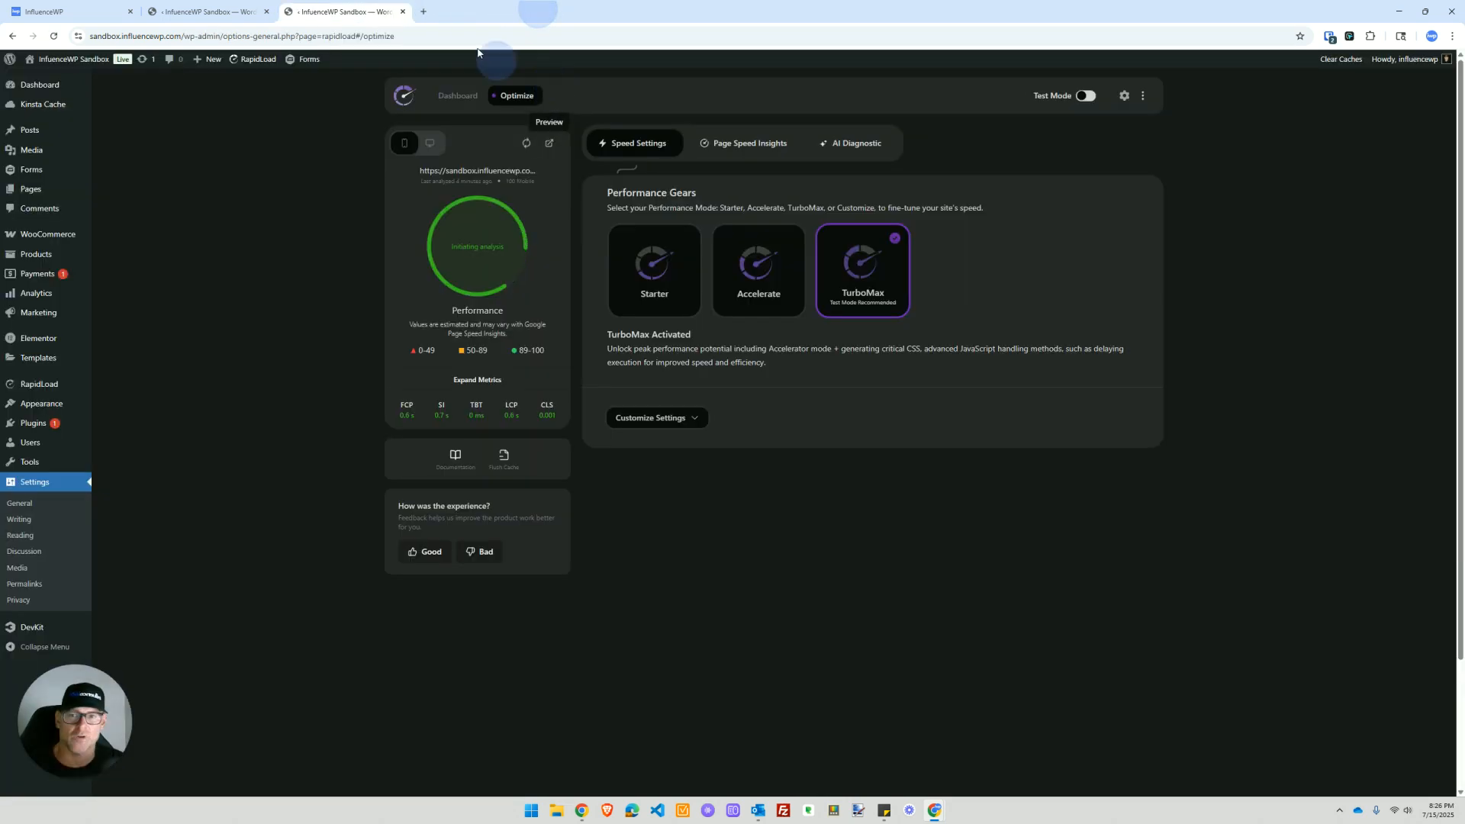
Step: Return to the RapidLoad dashboard and ask the Rapidload AI chat "Which active plugin installed is the slowest?"
{"action": "left_click", "coordinate": [468, 102]}
{"action": "left_click", "coordinate": [1353, 252]}
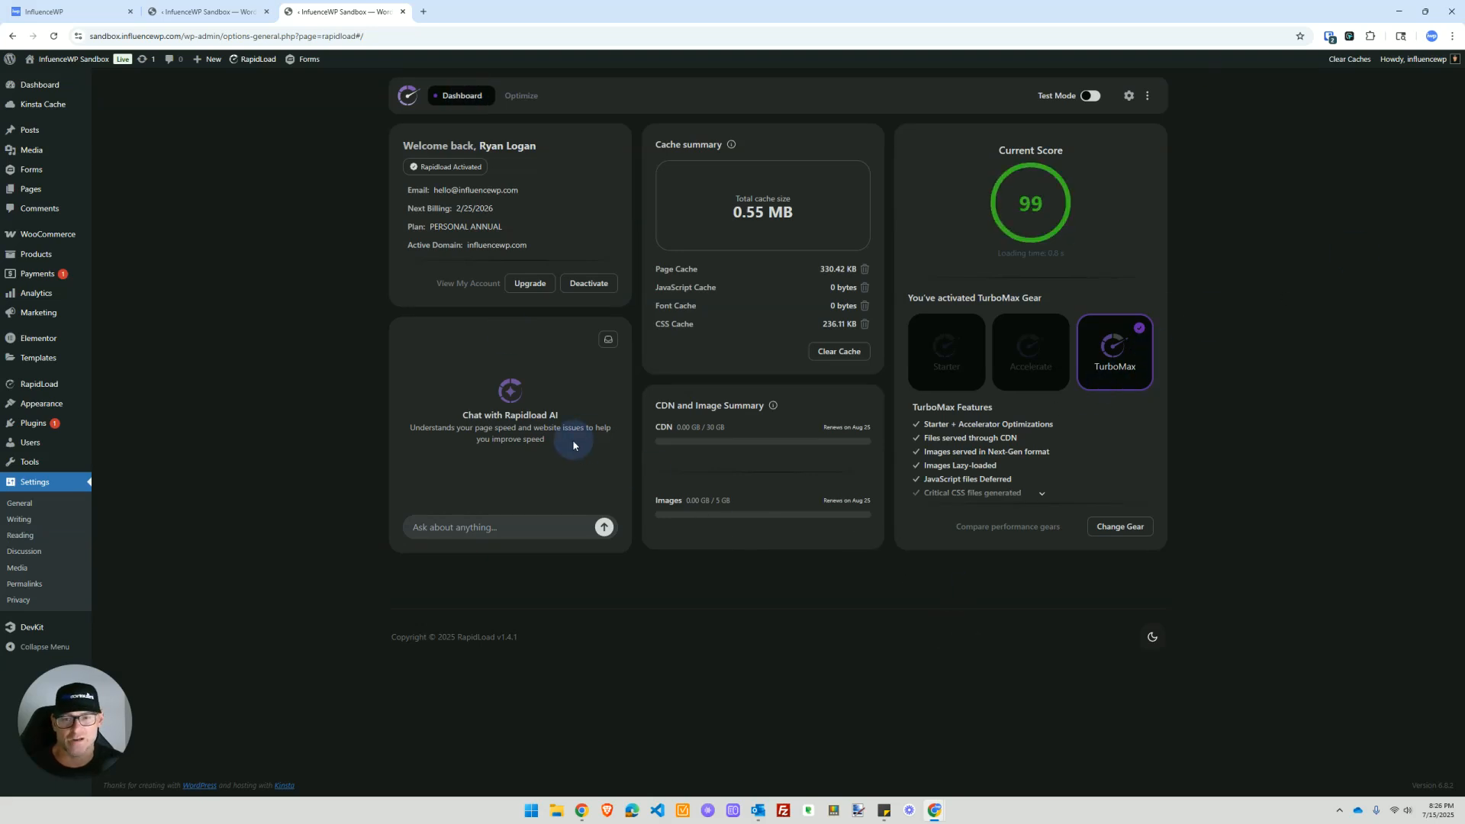
{"action": "left_click", "coordinate": [550, 526]}
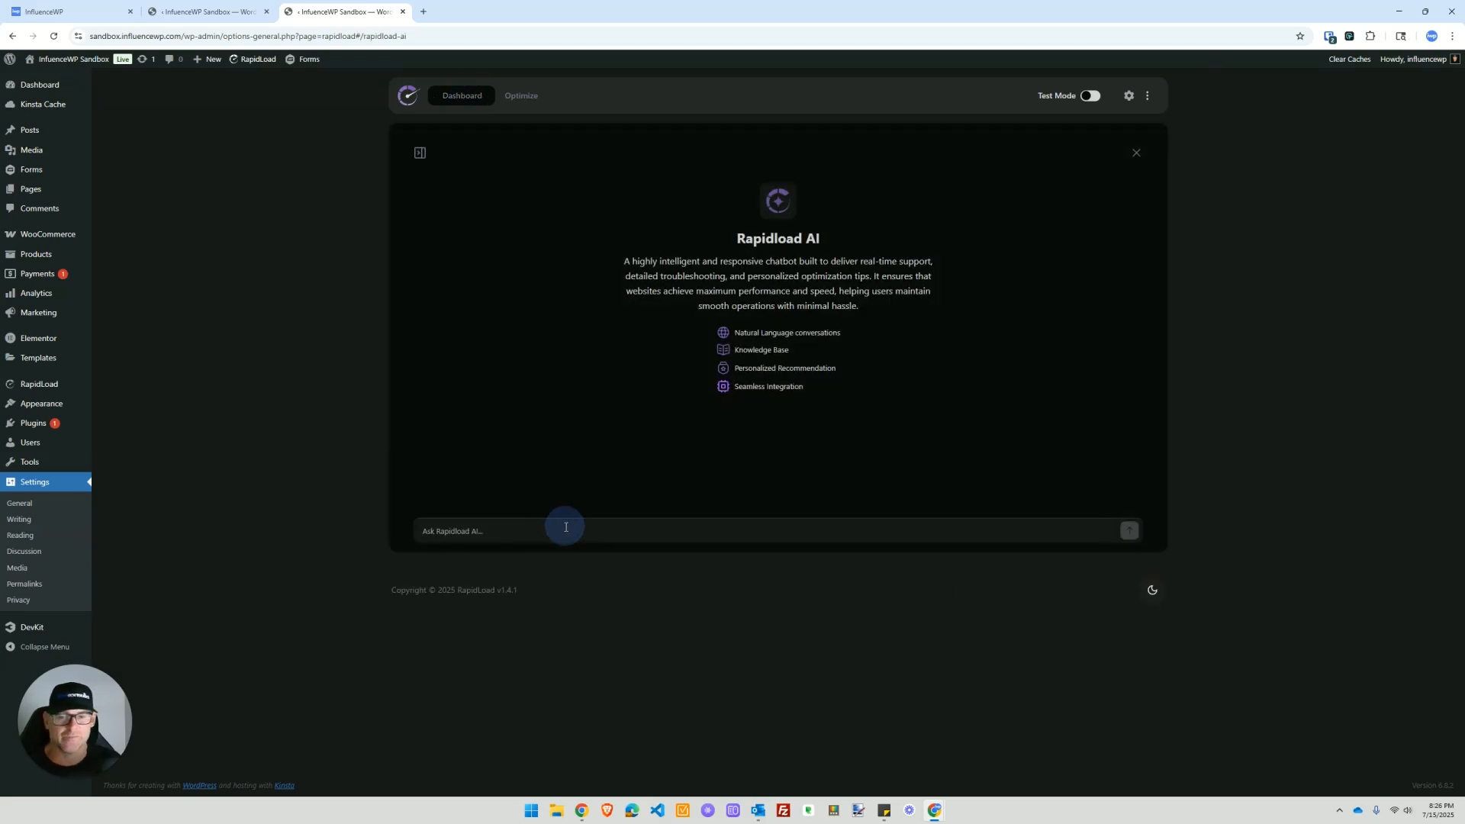
{"action": "left_click", "coordinate": [566, 527]}
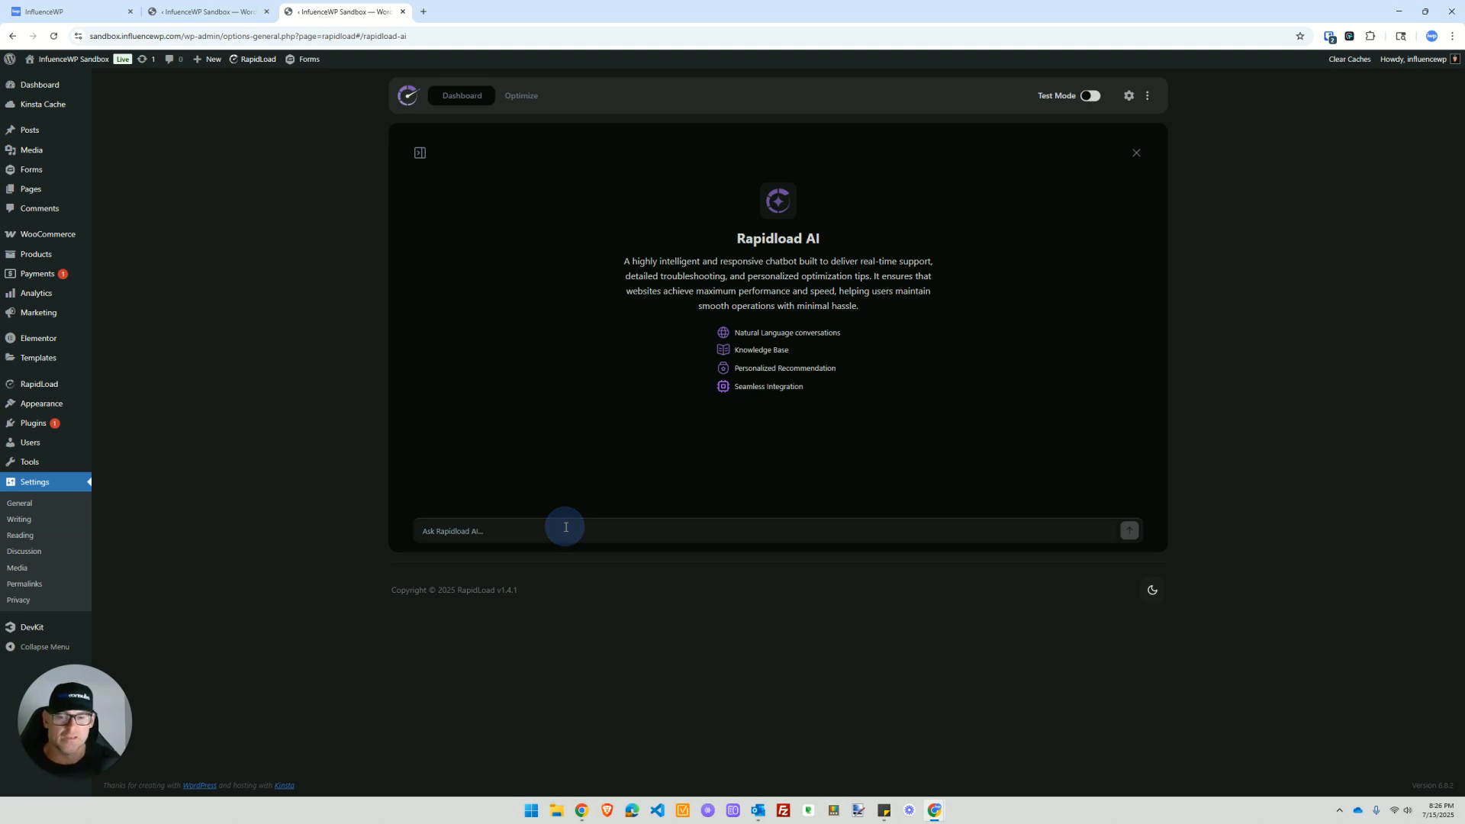
{"action": "type", "text": "we"}
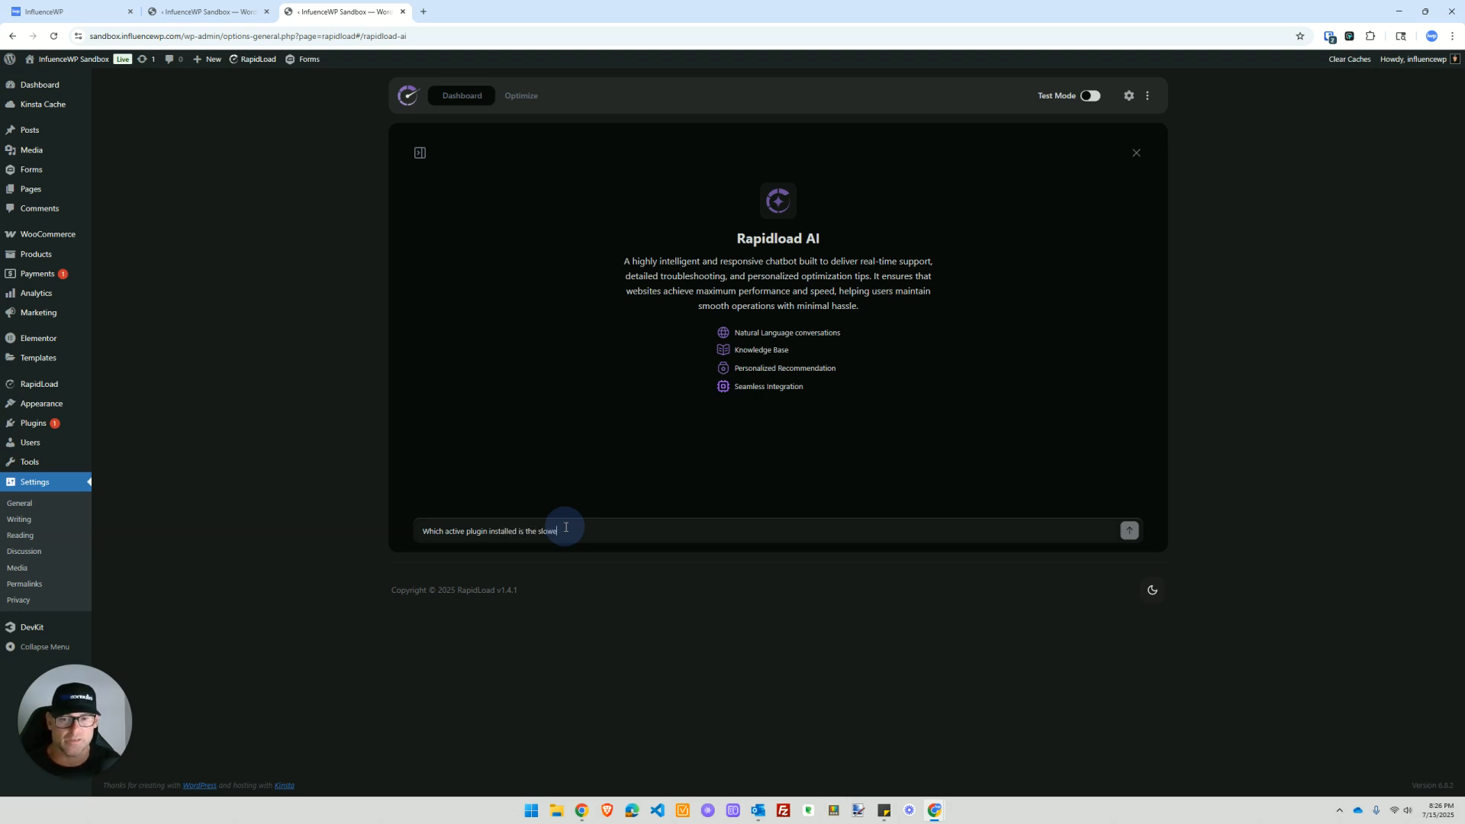
{"action": "key", "text": "Return"}
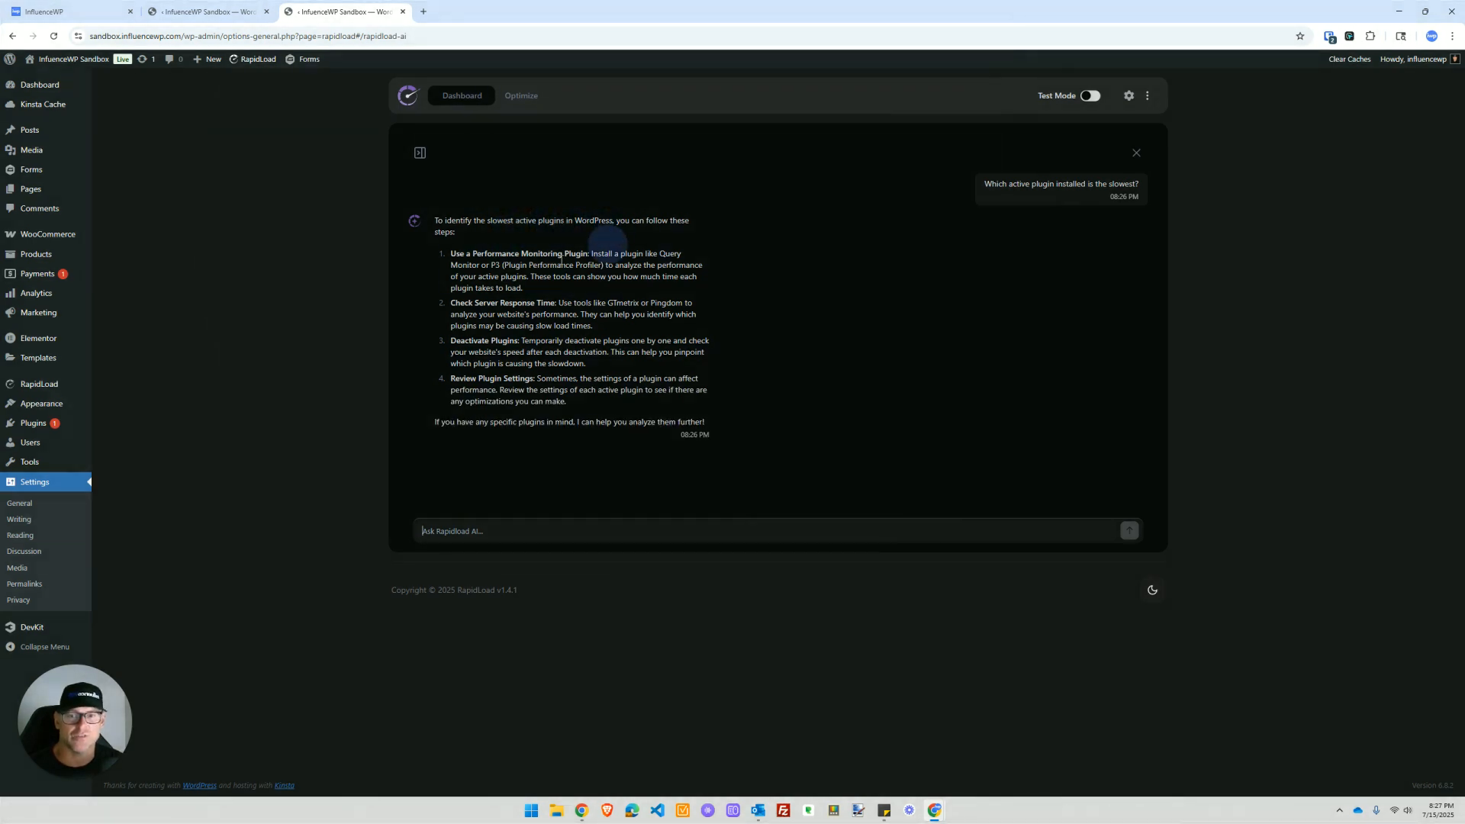
Step: Ask the chatbot the follow-up question "Which active plugins on this site are the slowest?"
{"action": "left_click", "coordinate": [527, 530]}
{"action": "type", "text": "W"}
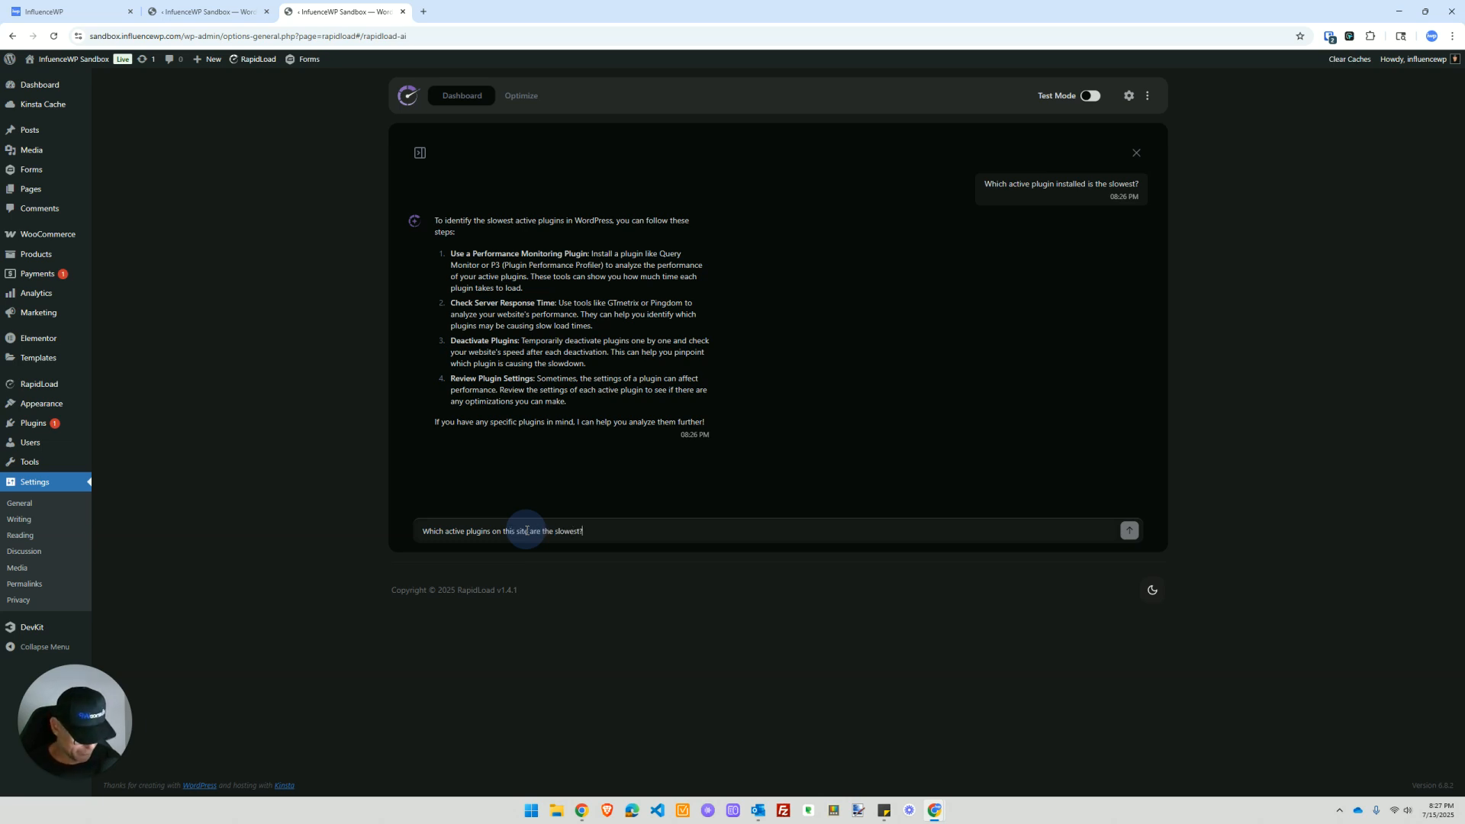
{"action": "key", "text": "Return"}
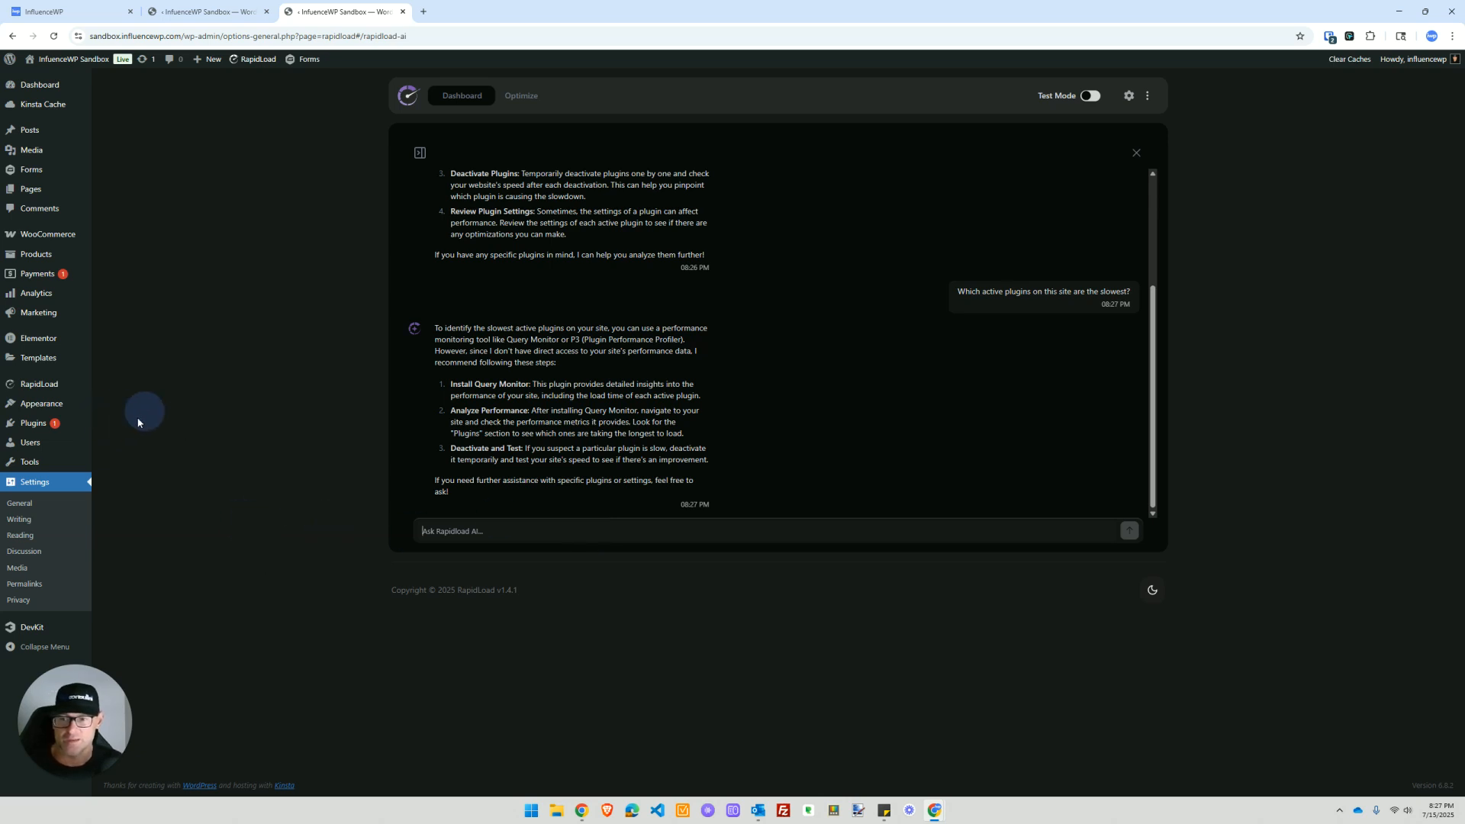
Step: Open the site's installed plugins page in a new browser tab and copy the whole plugin list
{"action": "right_click", "coordinate": [66, 424]}
{"action": "left_click", "coordinate": [92, 435]}
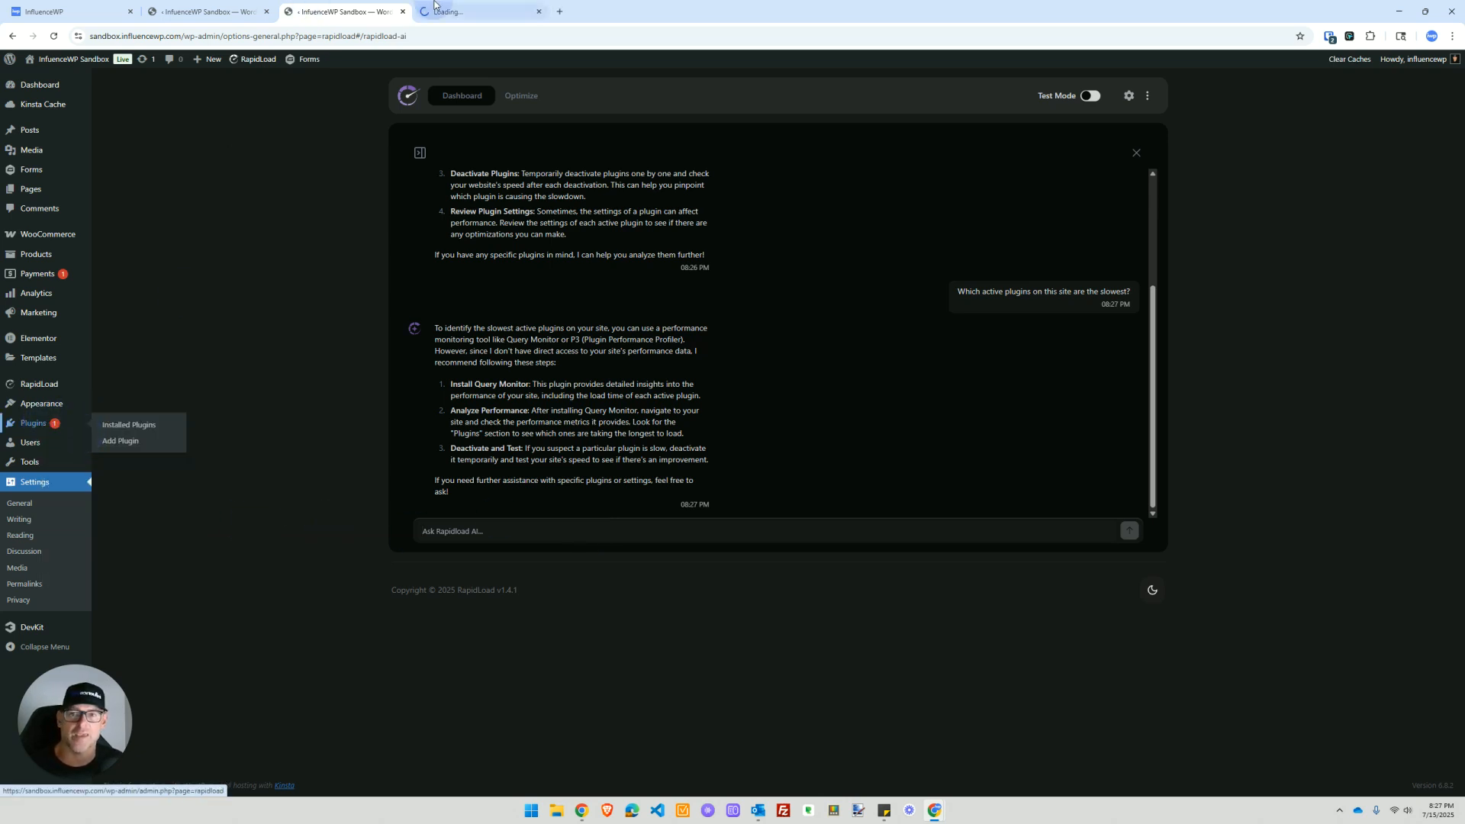
{"action": "left_click", "coordinate": [434, 7]}
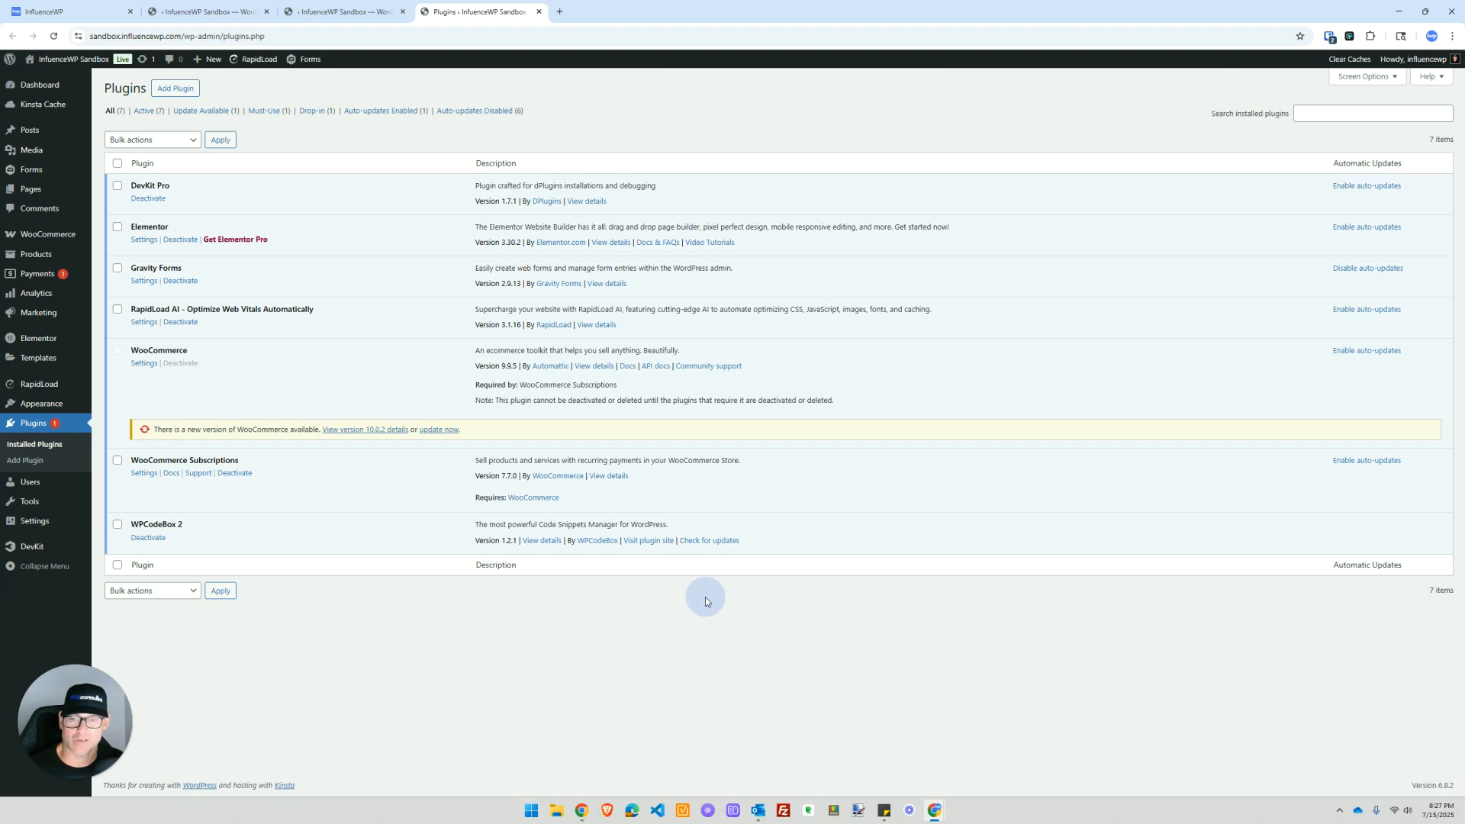
{"action": "left_click_drag", "start_coordinate": [705, 596], "coordinate": [156, 200]}
{"action": "right_click", "coordinate": [156, 200]}
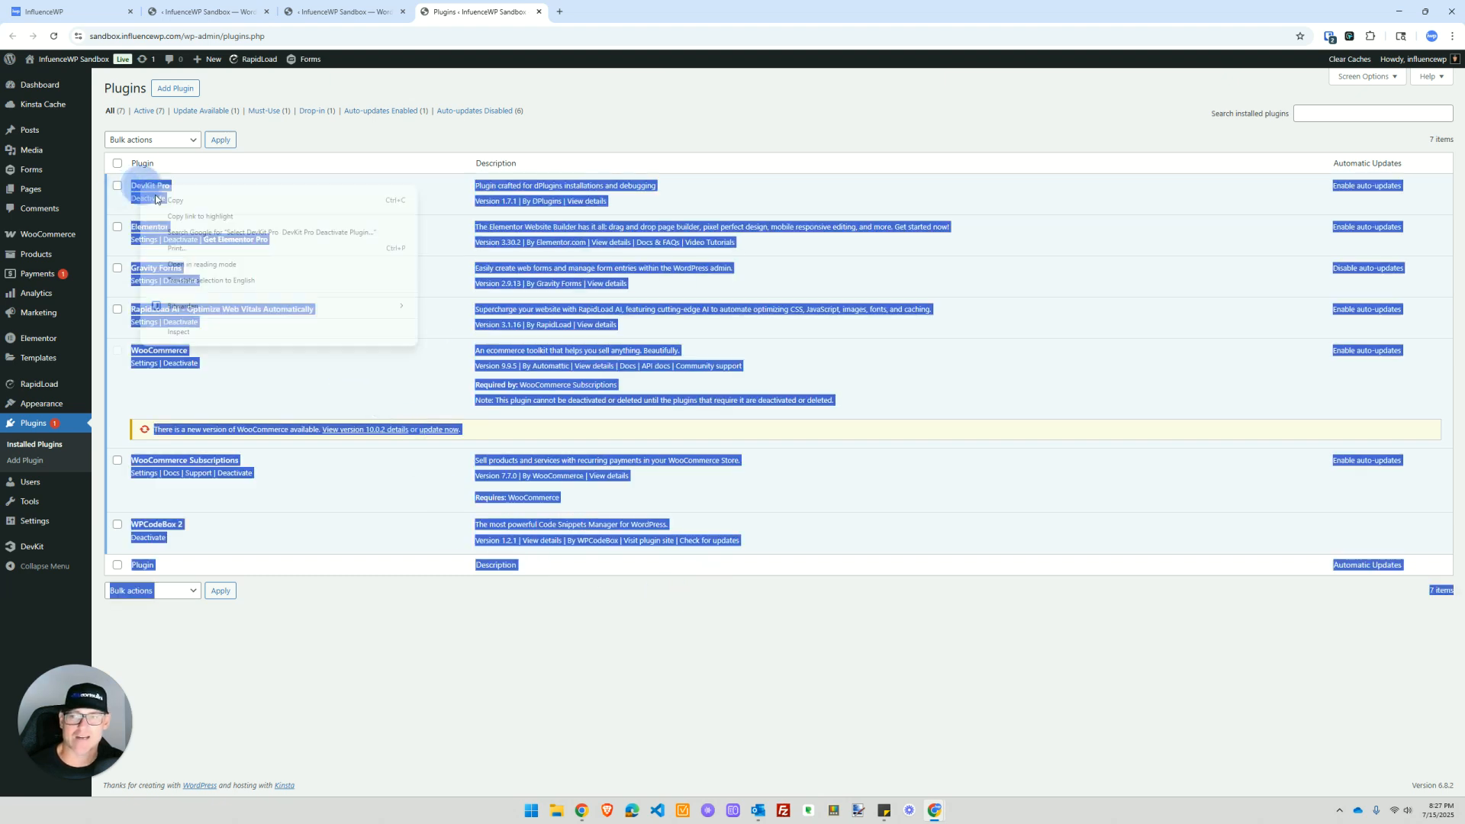
{"action": "left_click", "coordinate": [175, 200]}
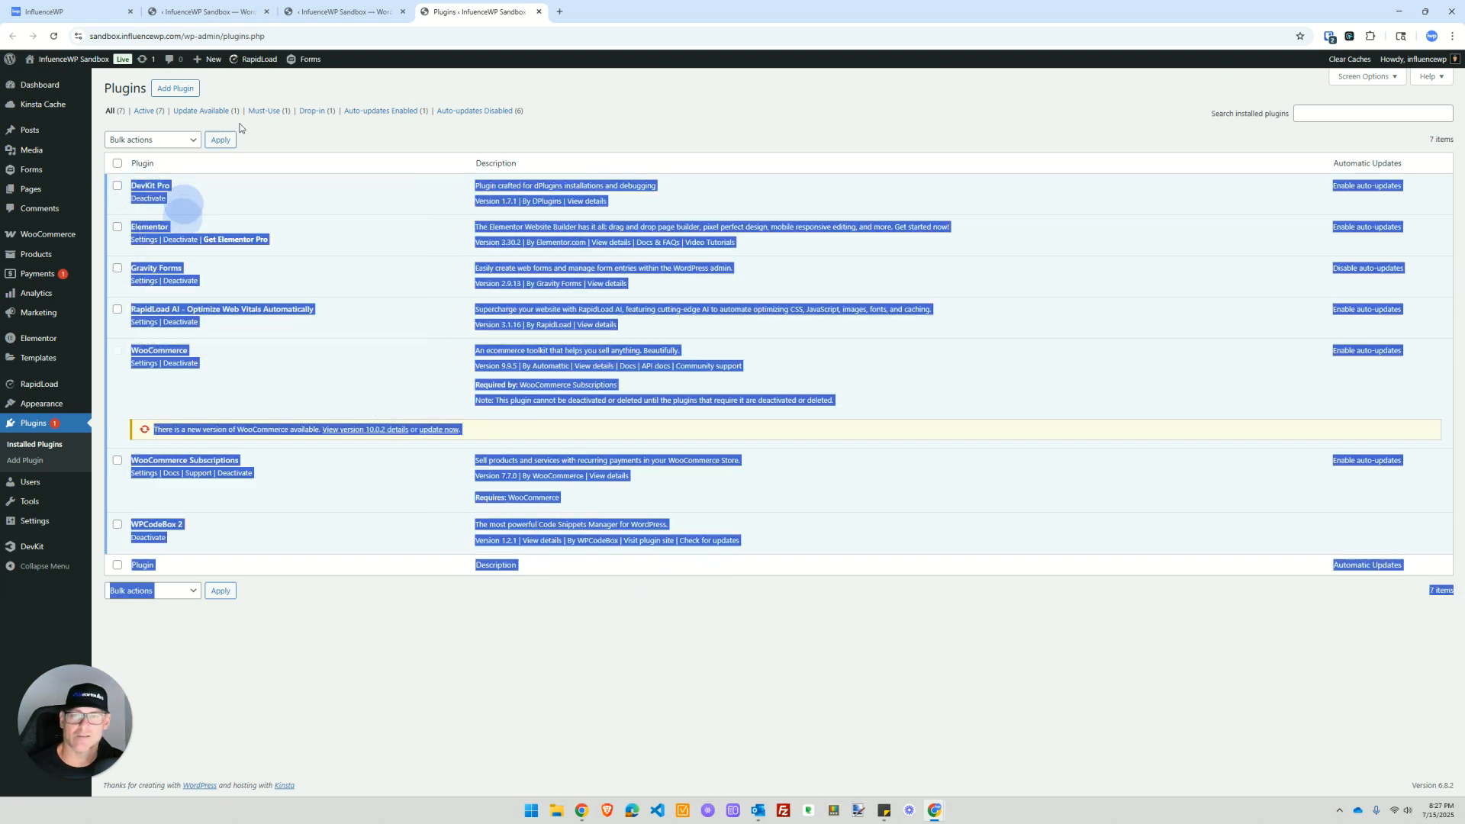
Step: Back in the Rapidload AI chat, ask "Of the following plugins, which are the slowest?" and send the copied plugin list
{"action": "left_click", "coordinate": [344, 11]}
{"action": "left_click", "coordinate": [548, 532]}
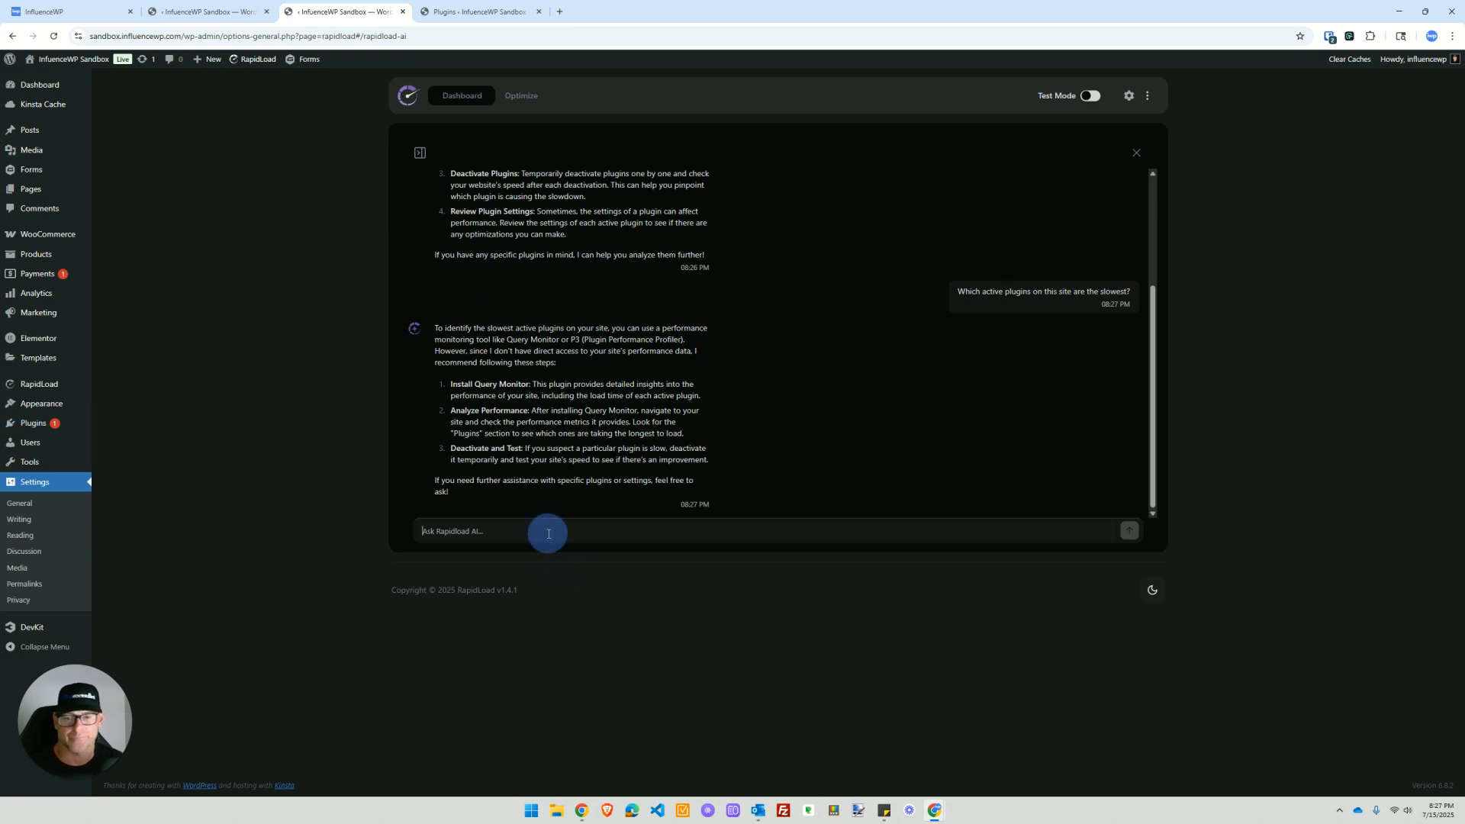
{"action": "type", "text": "o"}
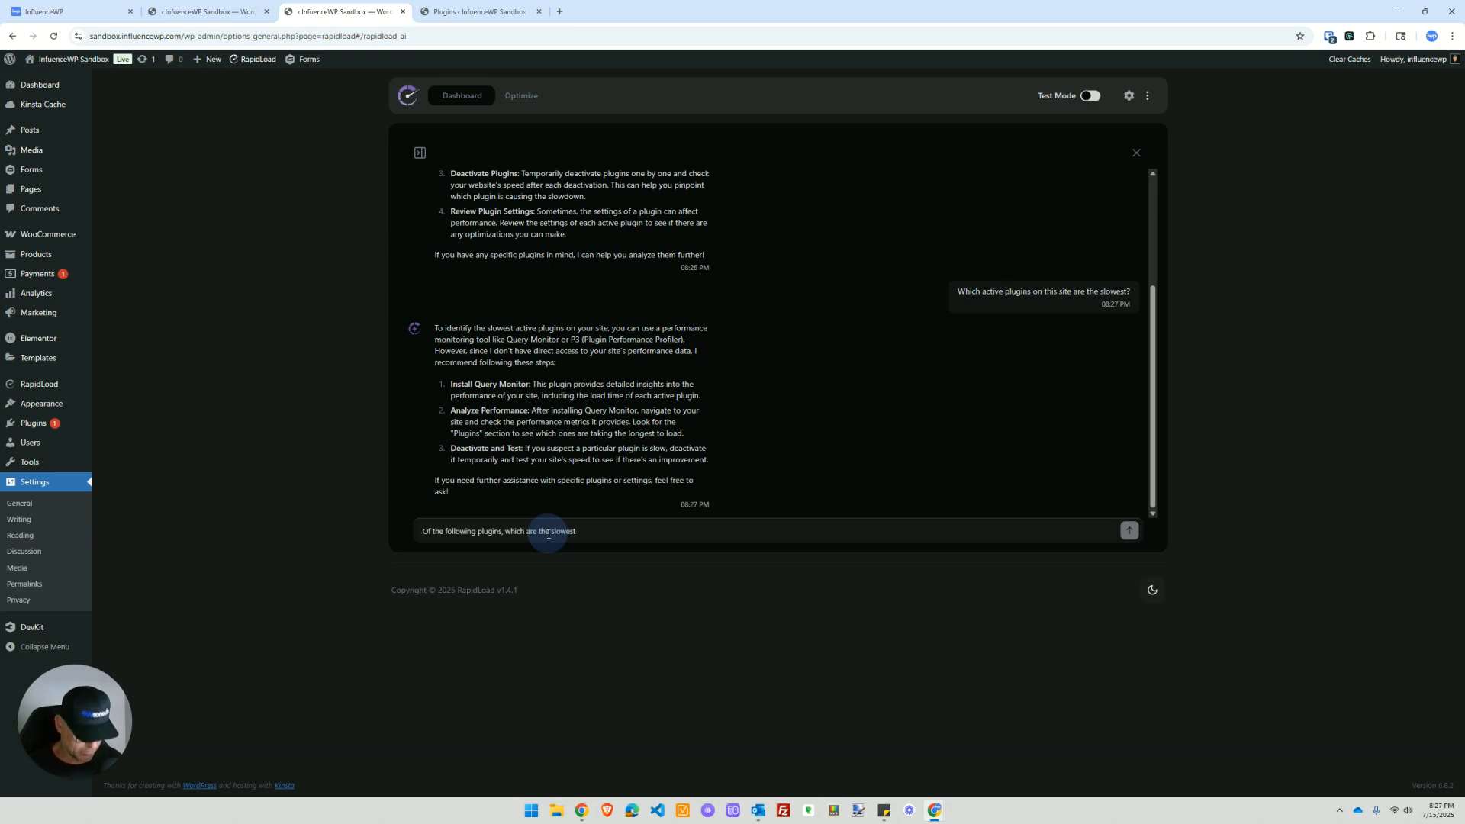
{"action": "key", "text": "ctrl+v"}
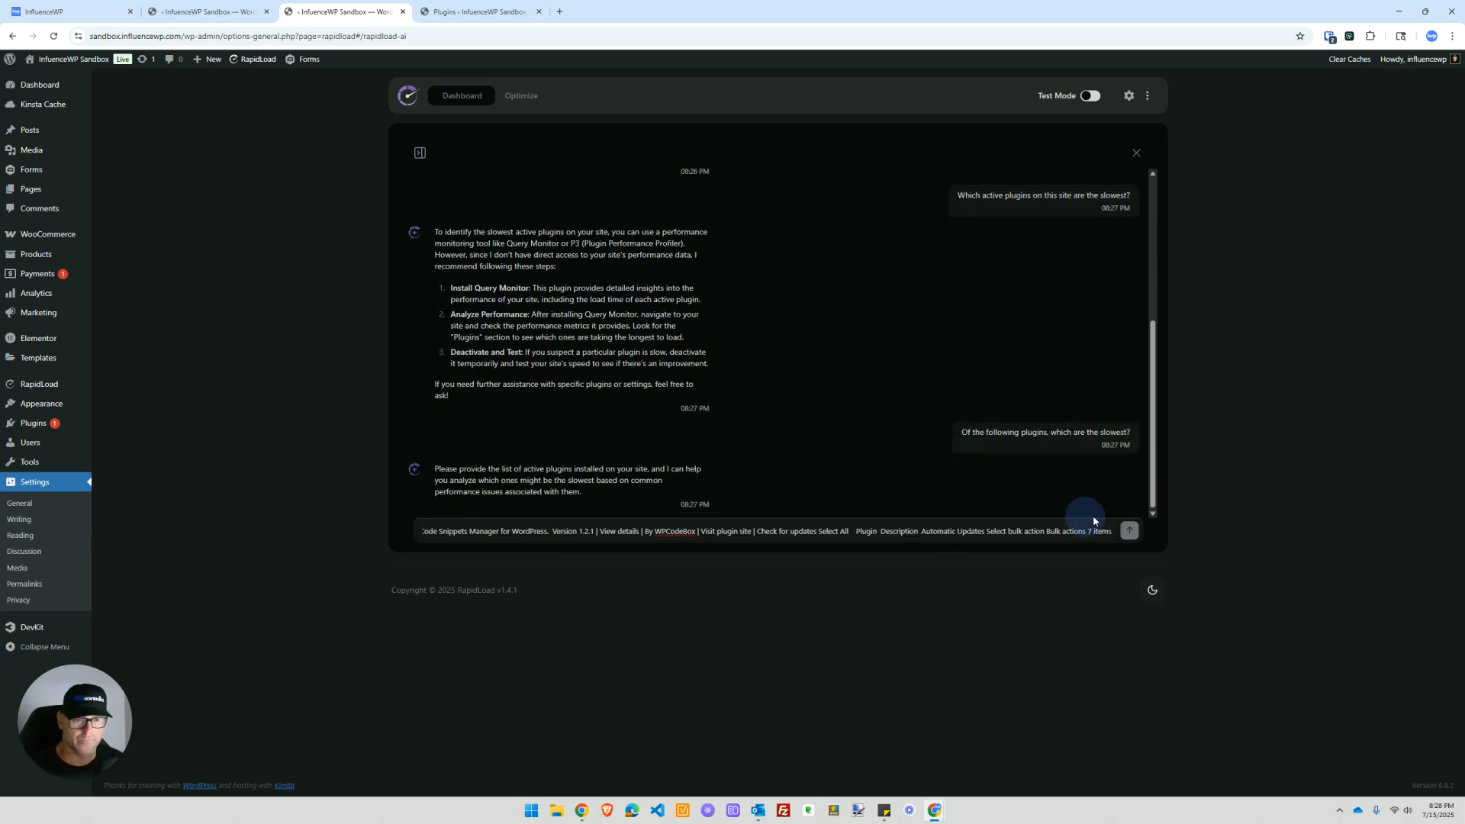
{"action": "left_click", "coordinate": [1128, 531]}
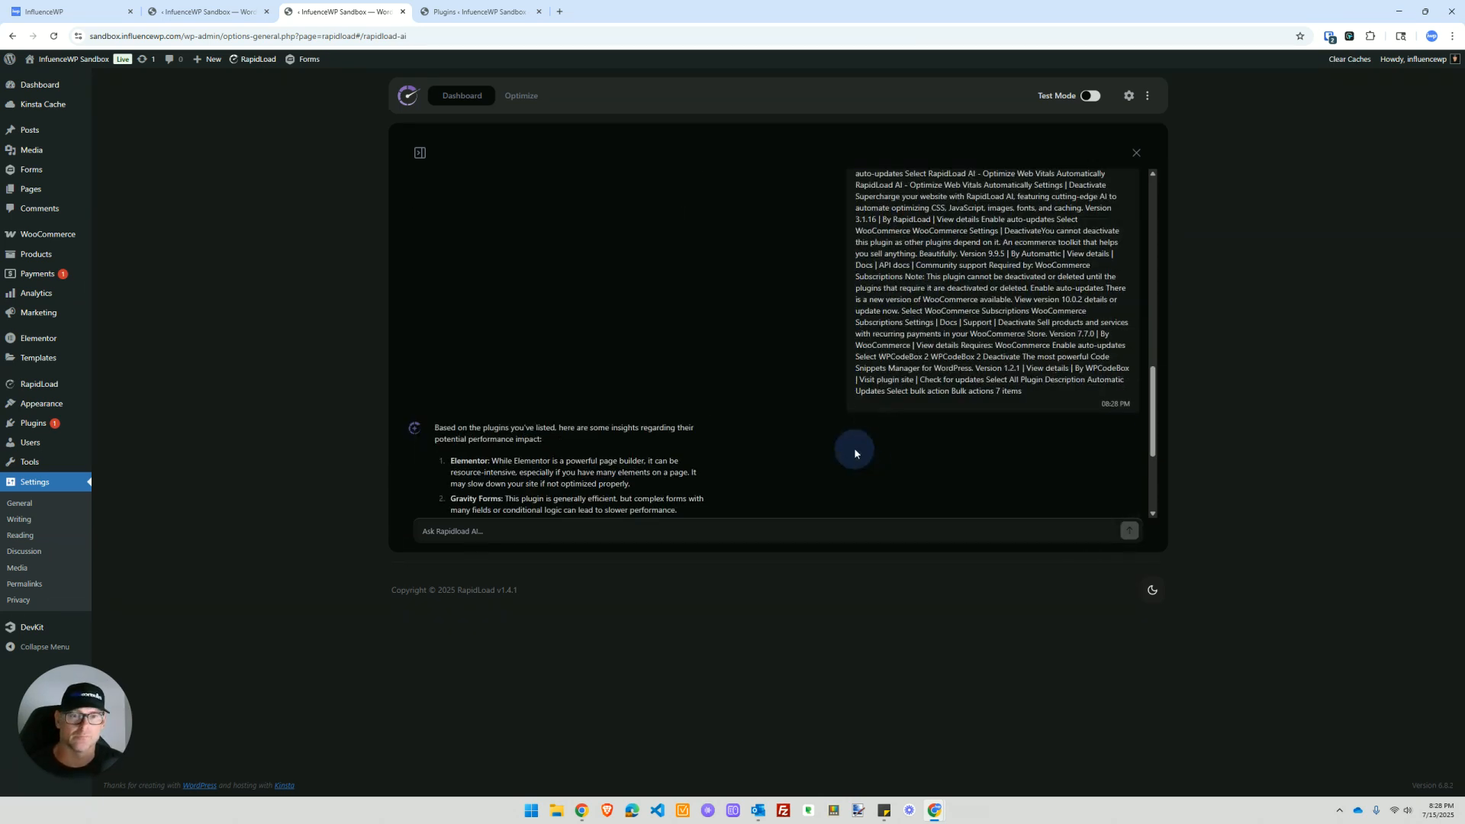
Step: Read the chatbot's assessment of each listed plugin and its recommendations, and compare them with the earlier replies
{"action": "scroll", "coordinate": [850, 447], "scroll_direction": "up", "scroll_amount": 5}
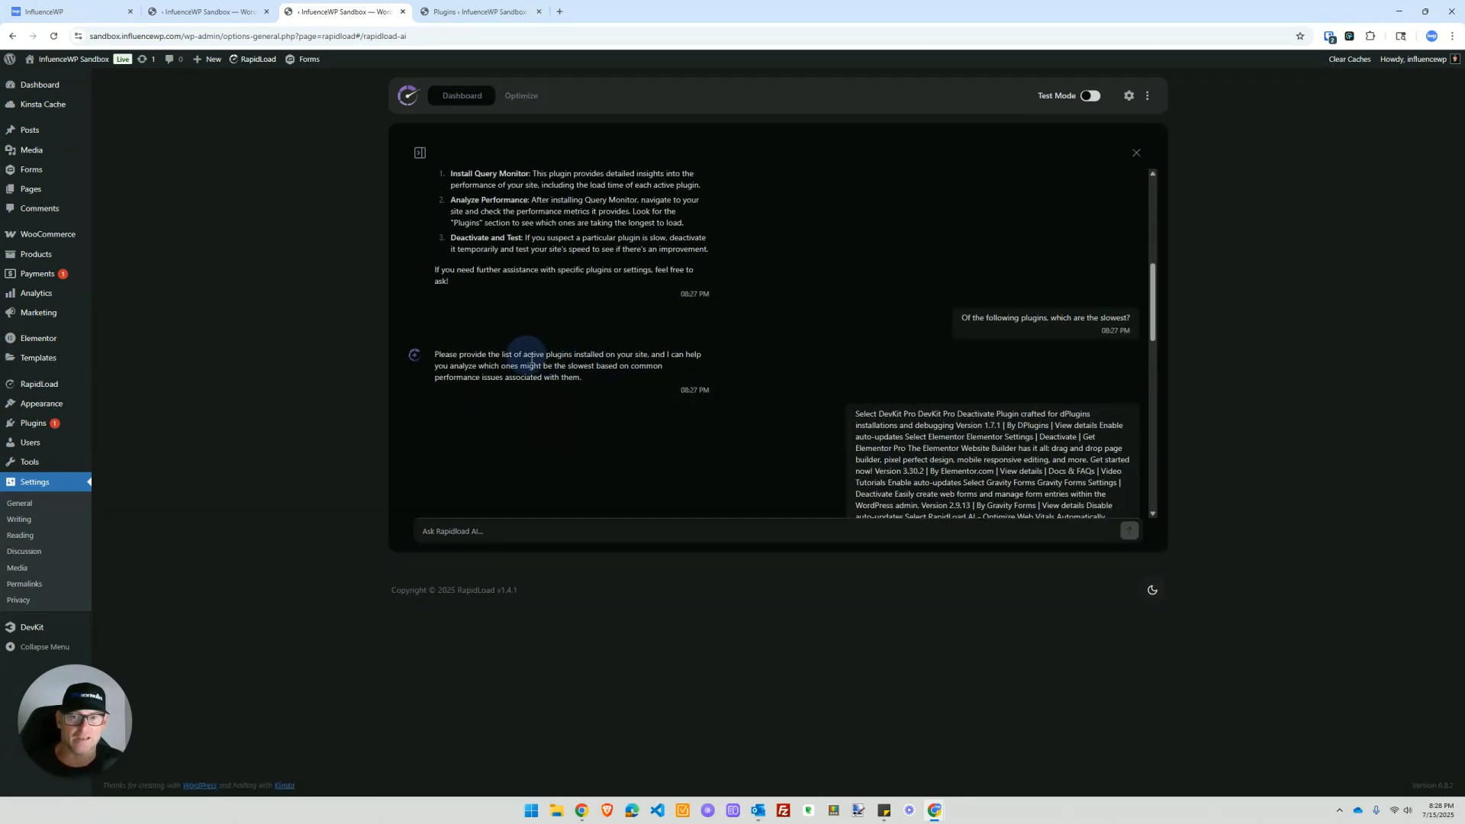
{"action": "scroll", "coordinate": [527, 353], "scroll_direction": "down", "scroll_amount": 1}
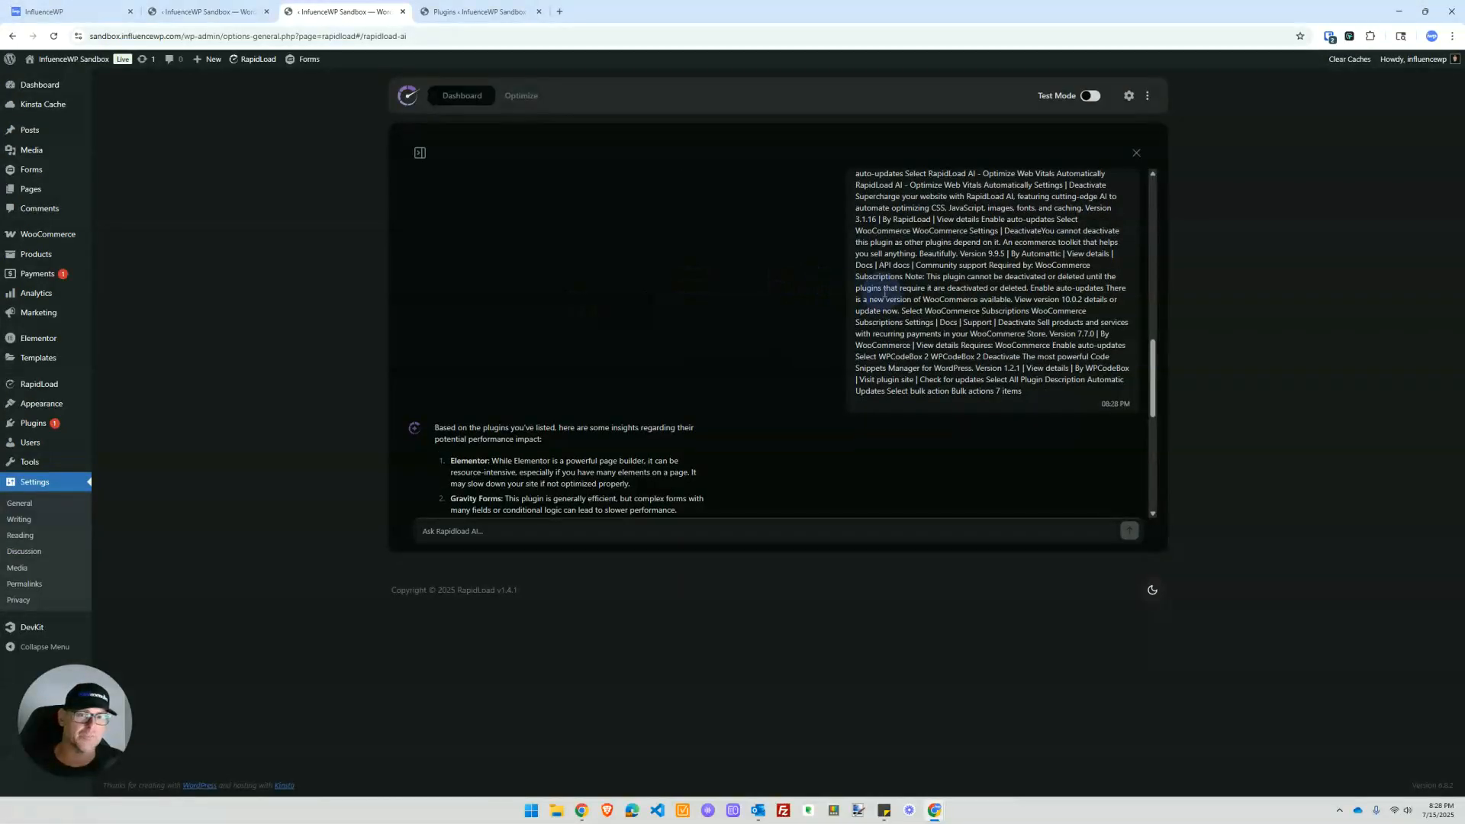
{"action": "scroll", "coordinate": [885, 294], "scroll_direction": "down", "scroll_amount": 3}
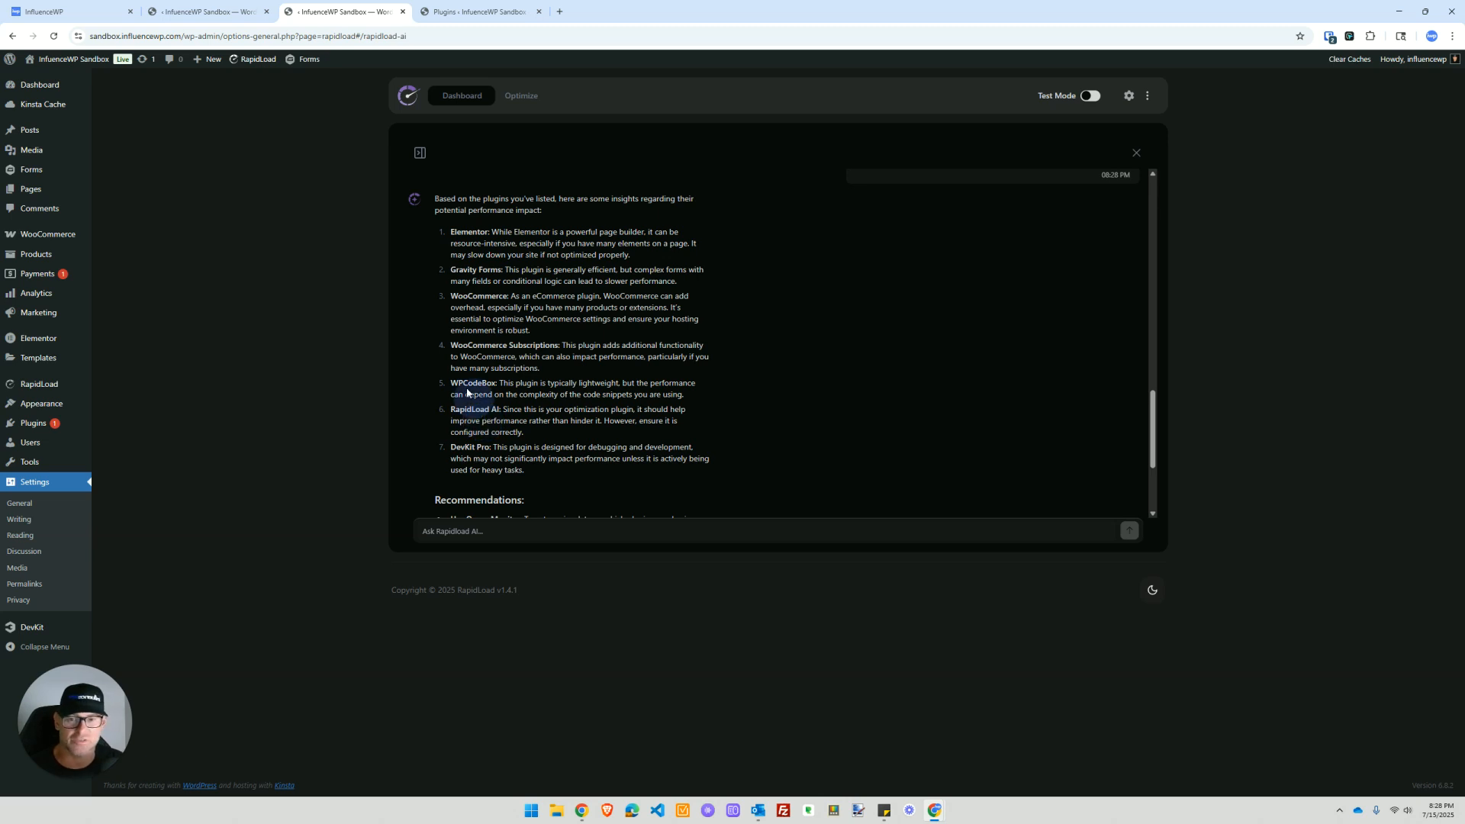
{"action": "scroll", "coordinate": [462, 382], "scroll_direction": "down", "scroll_amount": 1}
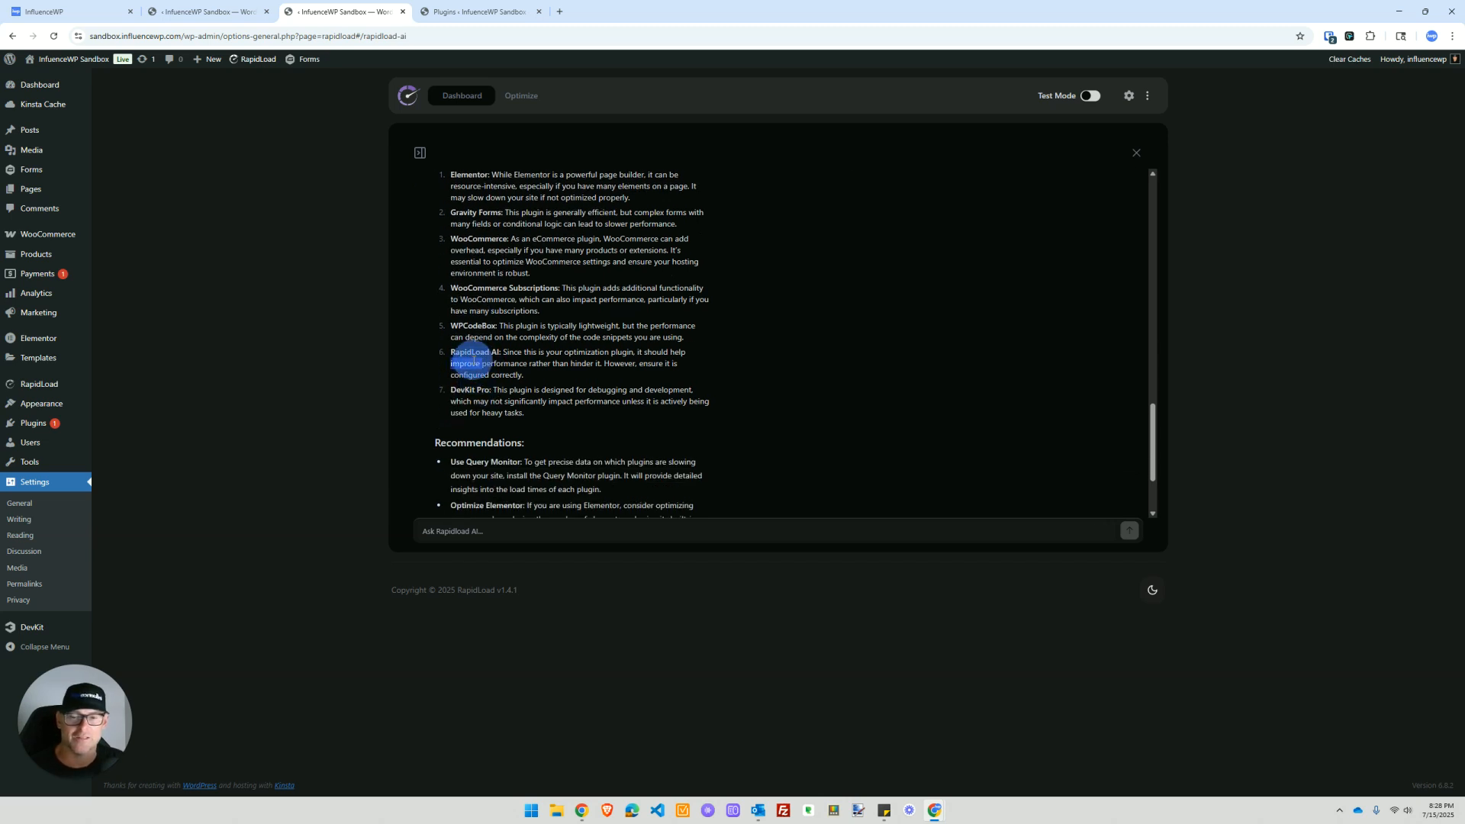
{"action": "triple_click", "coordinate": [473, 360]}
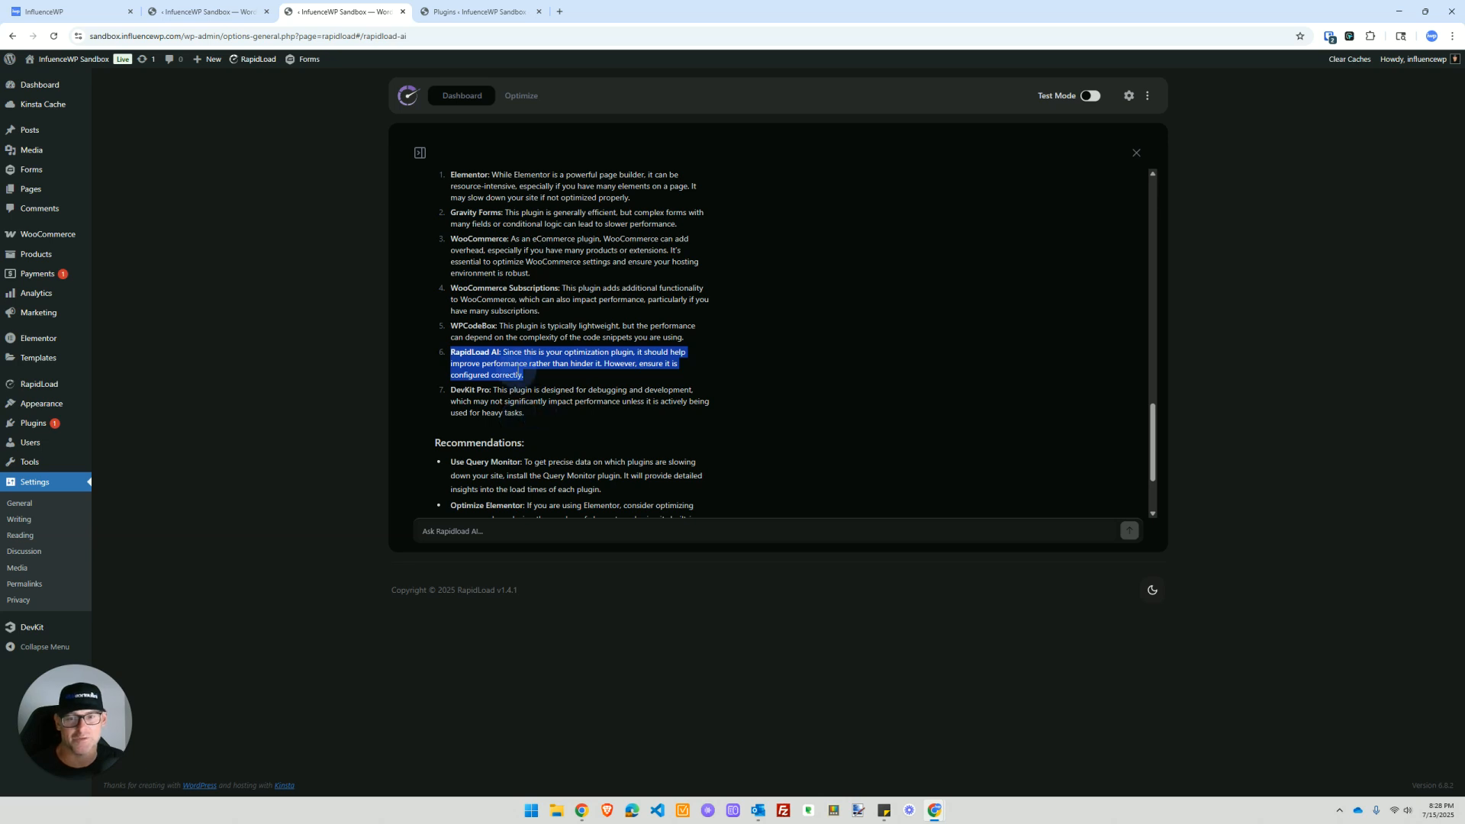
{"action": "left_click", "coordinate": [605, 355]}
{"action": "scroll", "coordinate": [552, 379], "scroll_direction": "down", "scroll_amount": 1}
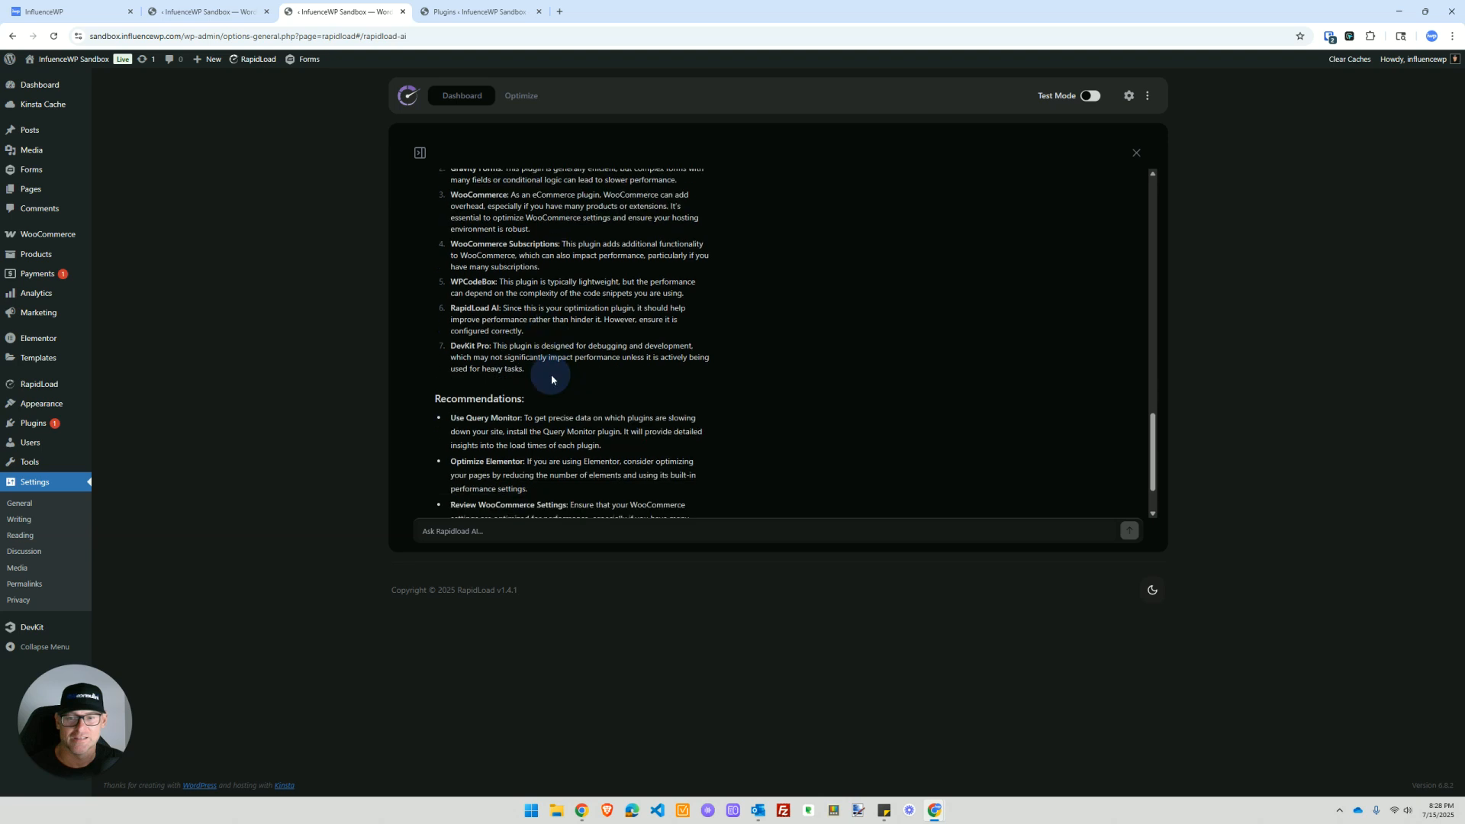
{"action": "scroll", "coordinate": [551, 379], "scroll_direction": "down", "scroll_amount": 3}
{"action": "scroll", "coordinate": [553, 375], "scroll_direction": "up", "scroll_amount": 10}
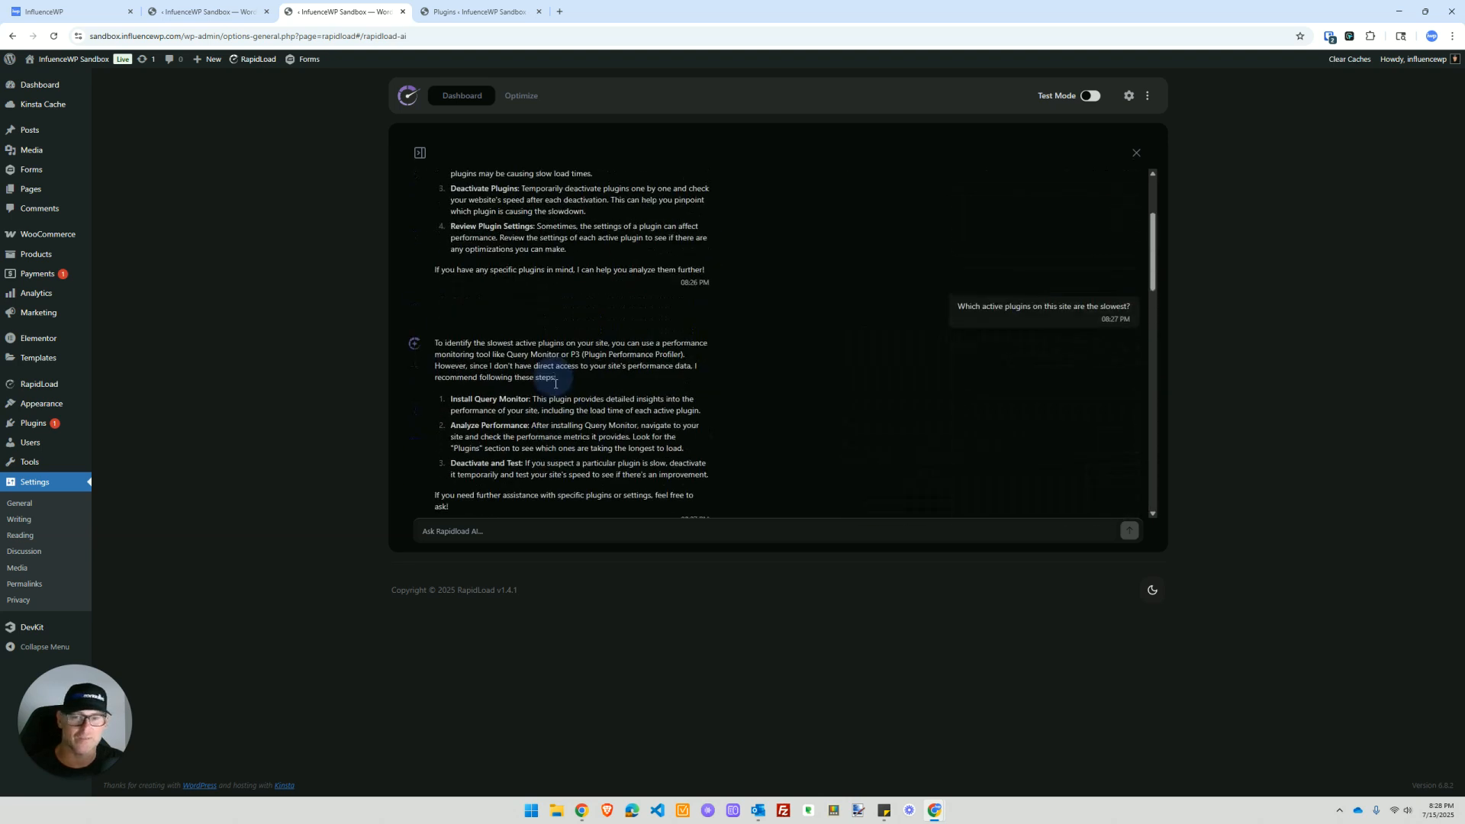
{"action": "scroll", "coordinate": [556, 384], "scroll_direction": "up", "scroll_amount": 1}
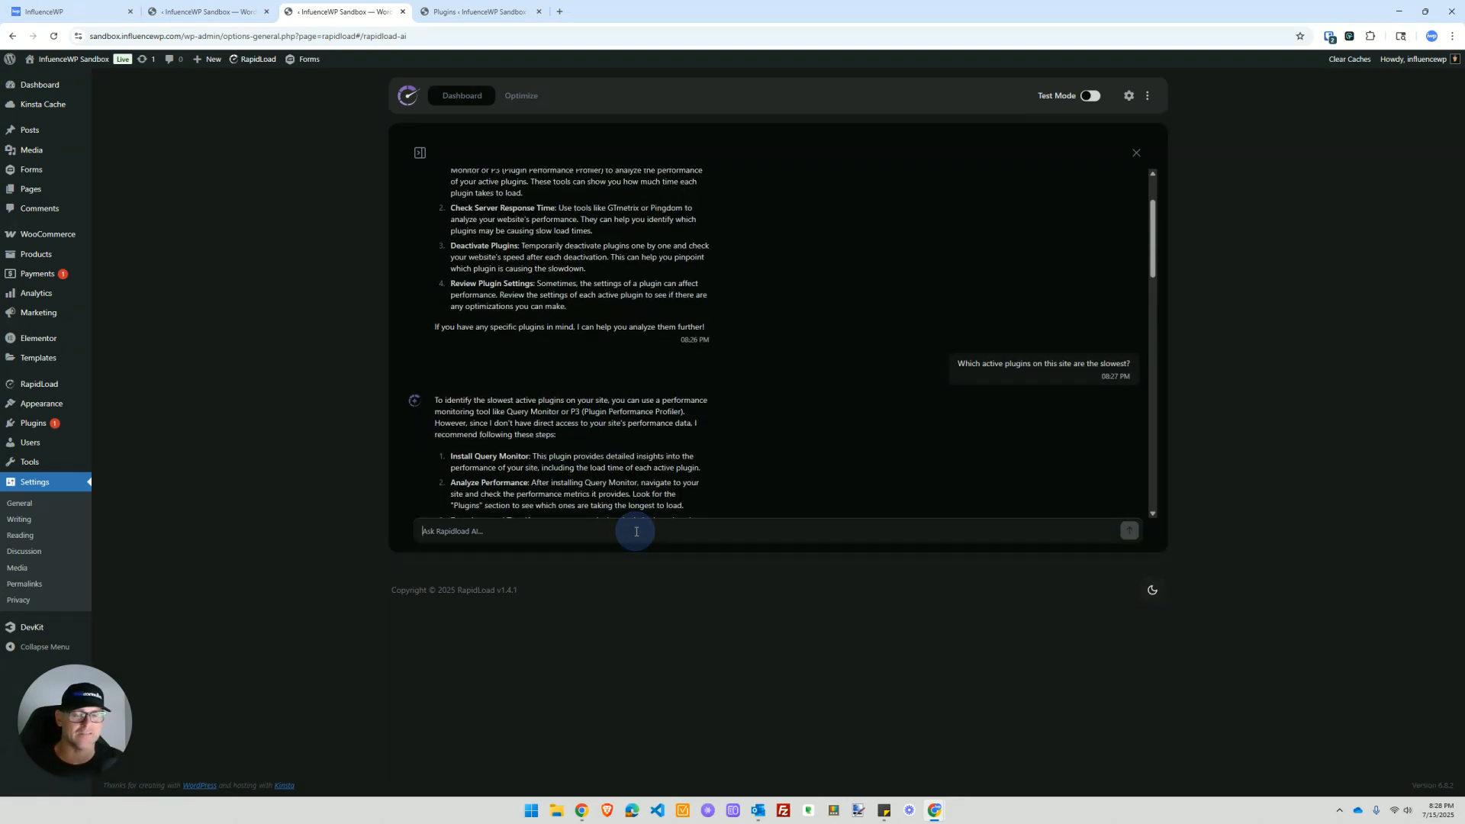
Step: Ask the chatbot "What's the best thing I can do to speed up this site?"
{"action": "type", "text": "do"}
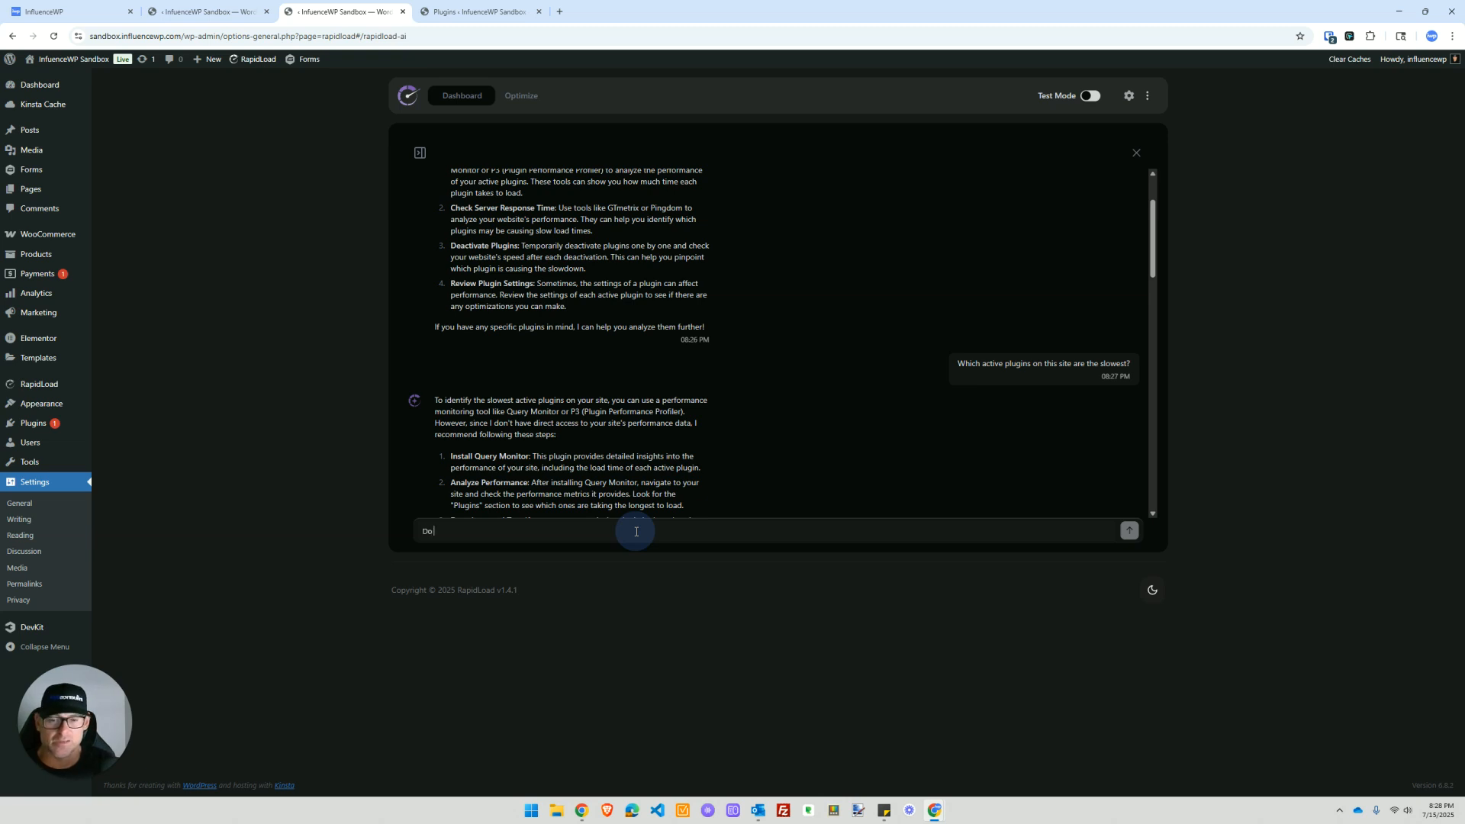
{"action": "key", "text": "BackSpace"}
{"action": "key", "text": "BackSpace"}
{"action": "type", "text": "What's the best thing I can do to speed up my site?"}
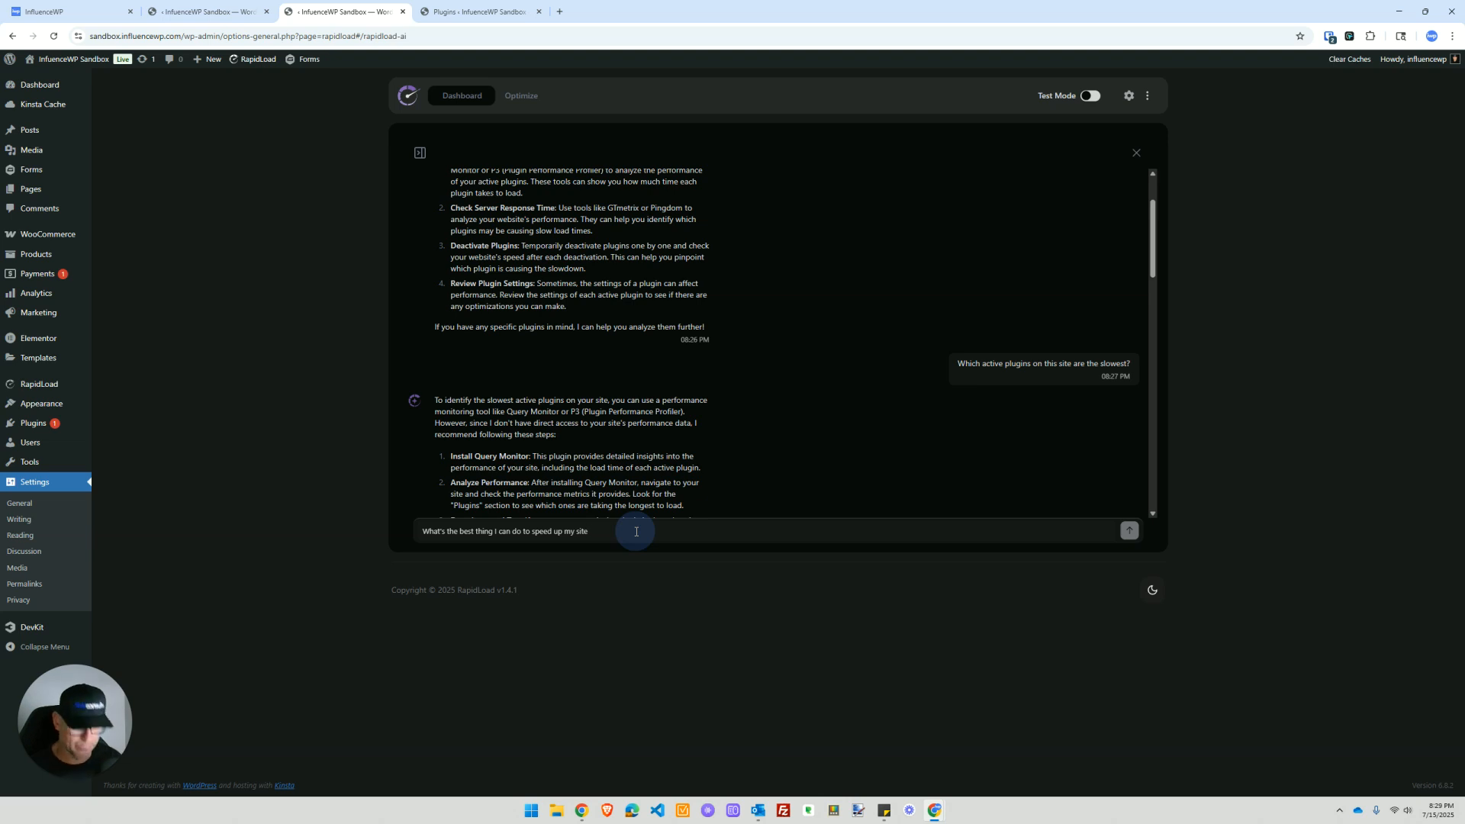
{"action": "left_click", "coordinate": [577, 525]}
{"action": "key", "text": "BackSpace"}
{"action": "key", "text": "BackSpace"}
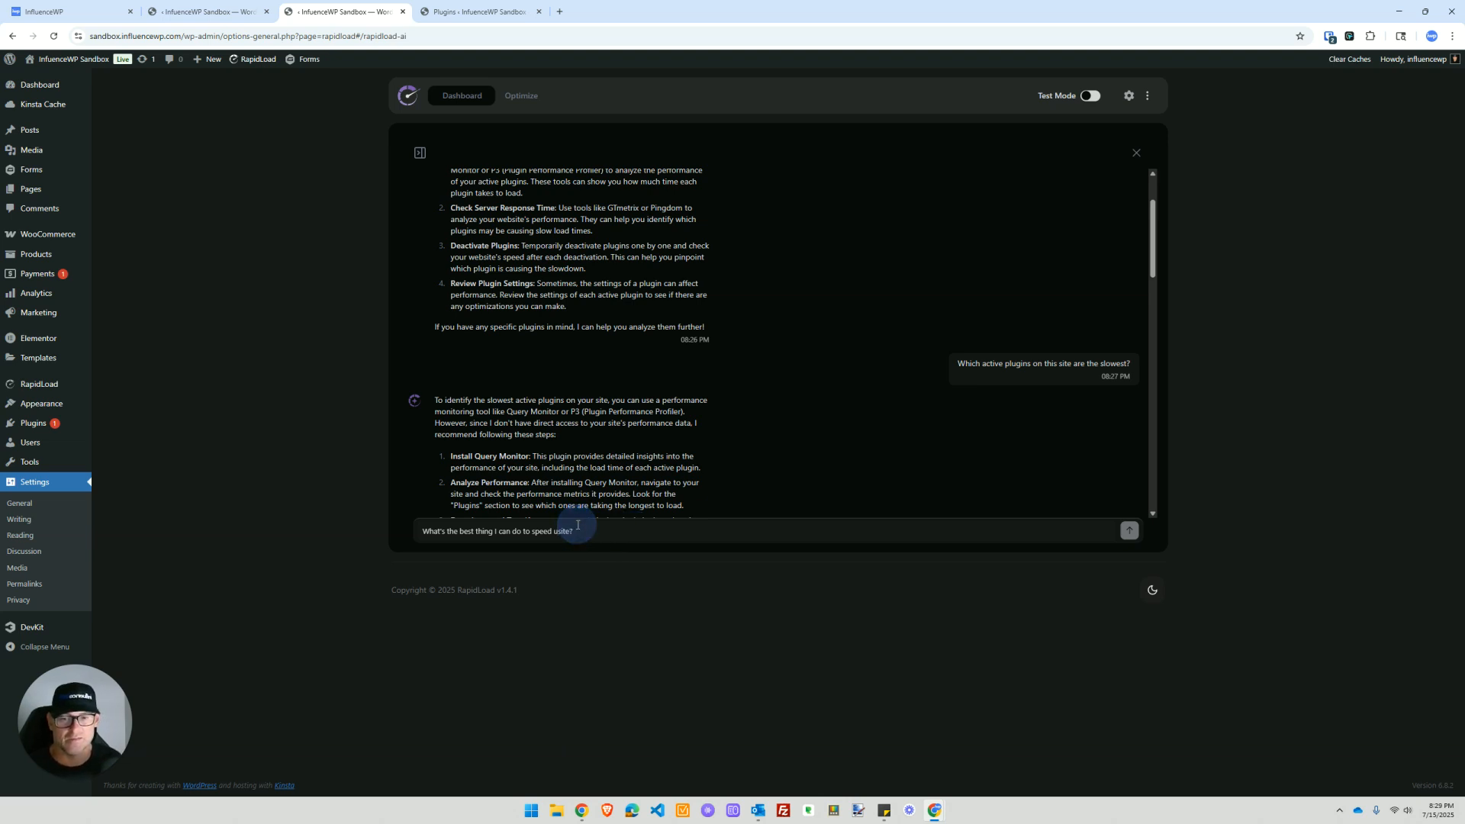
{"action": "key", "text": "Return"}
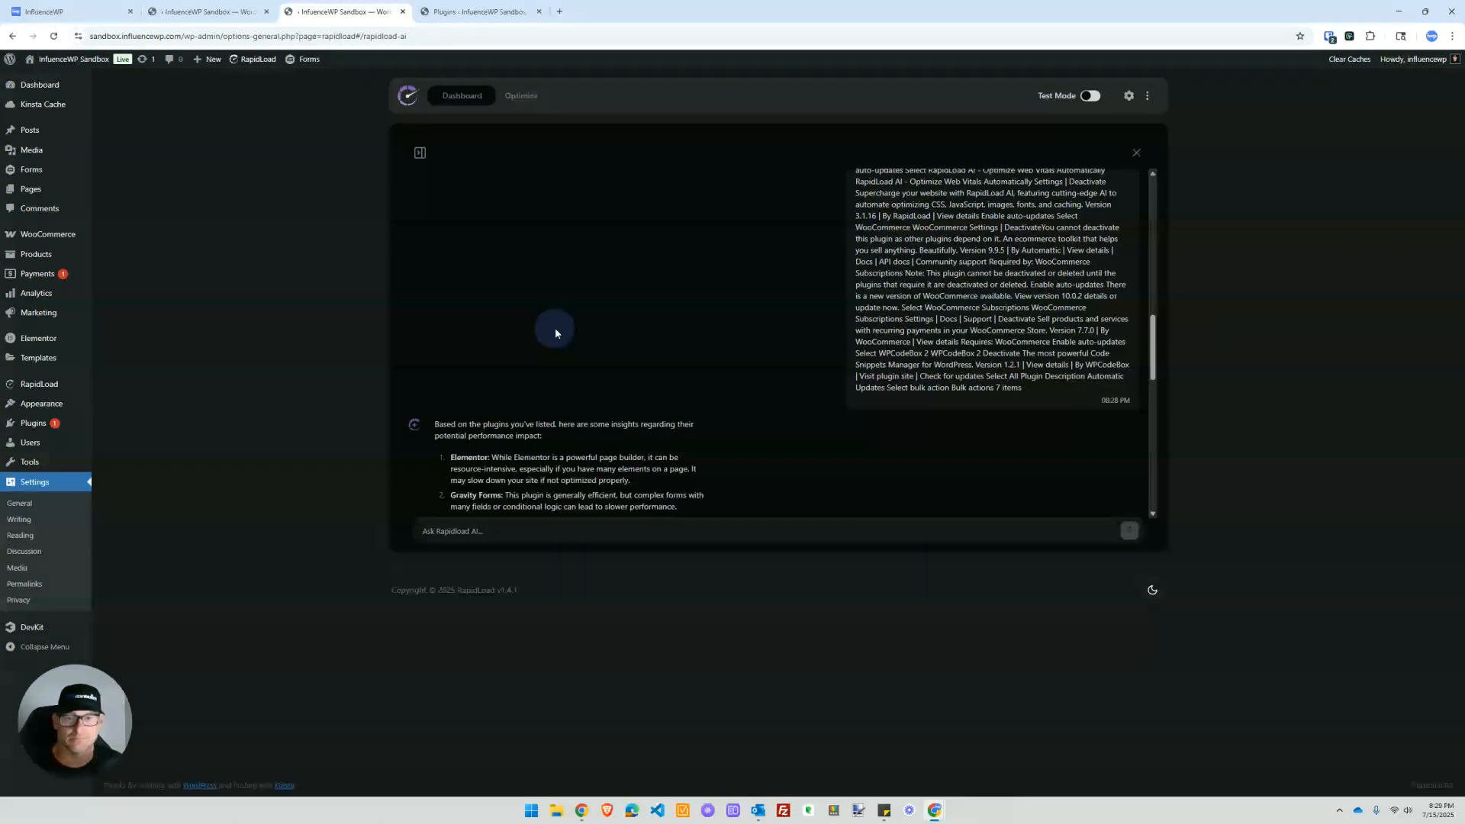
Step: Read through the chatbot's full list of recommendations for speeding up the site and look back over the conversation
{"action": "scroll", "coordinate": [561, 366], "scroll_direction": "down", "scroll_amount": 5}
{"action": "scroll", "coordinate": [580, 374], "scroll_direction": "up", "scroll_amount": 5}
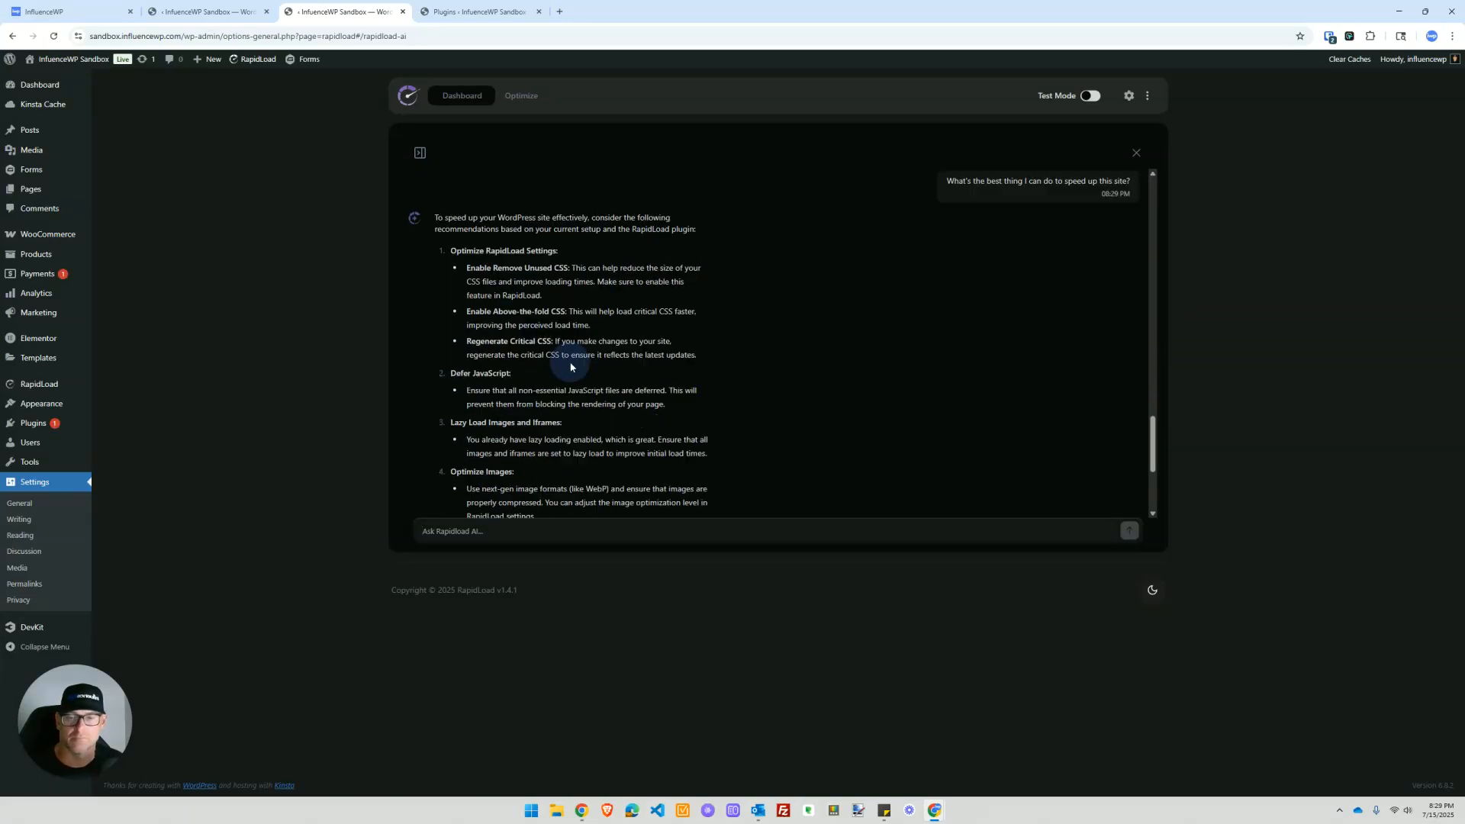
{"action": "scroll", "coordinate": [570, 367], "scroll_direction": "down", "scroll_amount": 3}
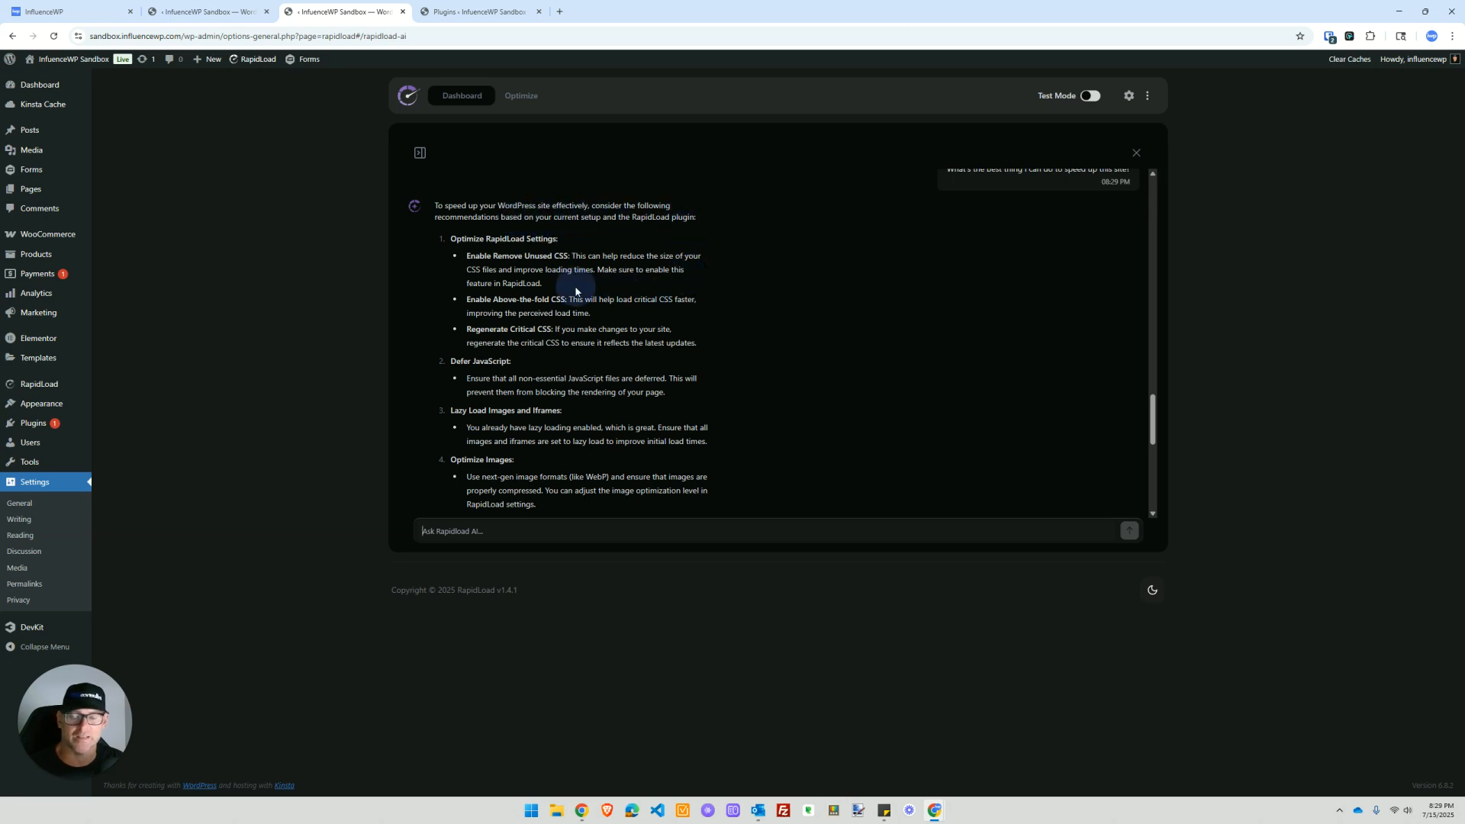
{"action": "scroll", "coordinate": [576, 292], "scroll_direction": "down", "scroll_amount": 3}
{"action": "scroll", "coordinate": [576, 291], "scroll_direction": "down", "scroll_amount": 3}
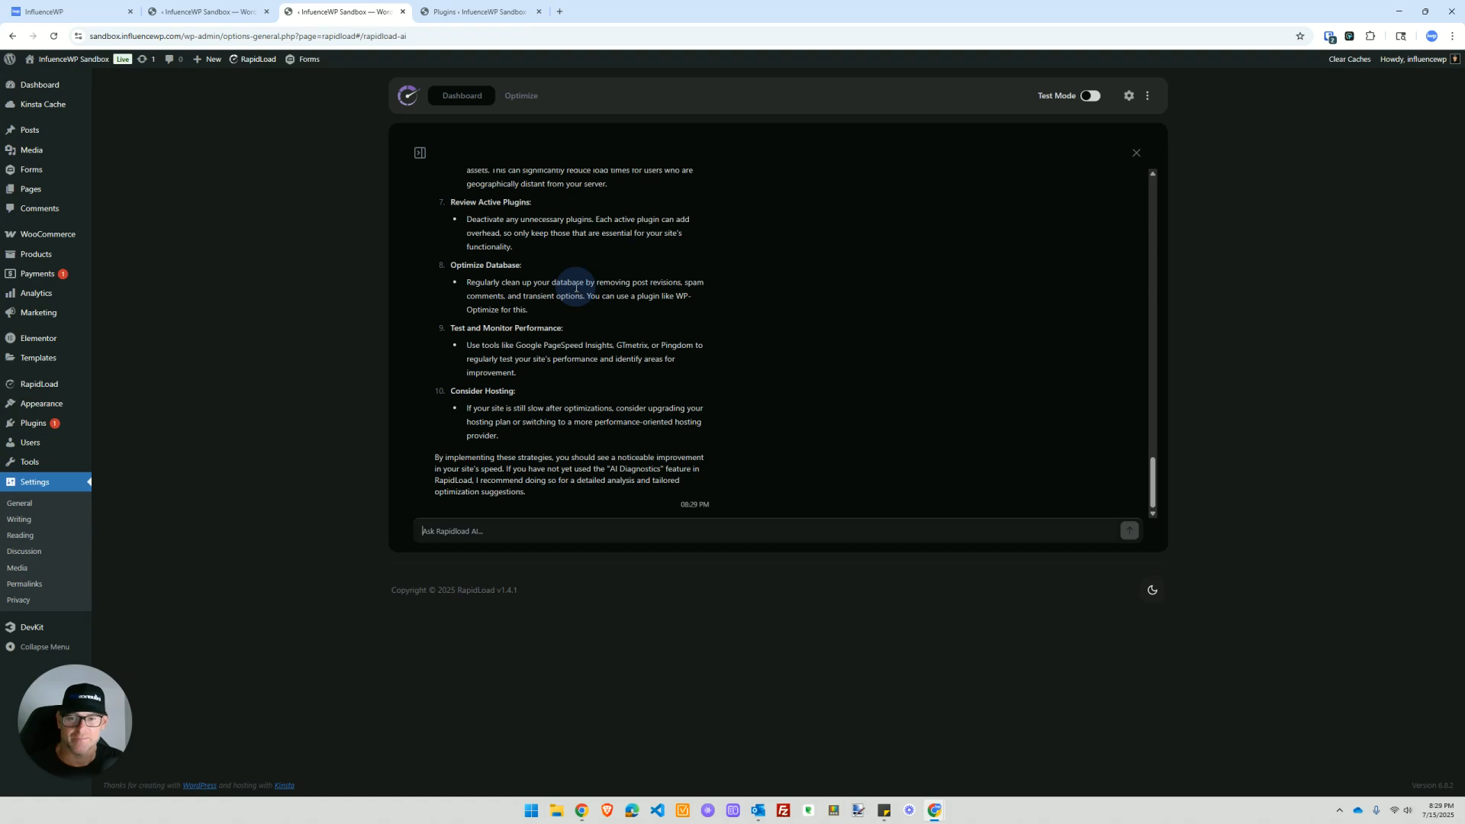
{"action": "scroll", "coordinate": [576, 288], "scroll_direction": "up", "scroll_amount": 10}
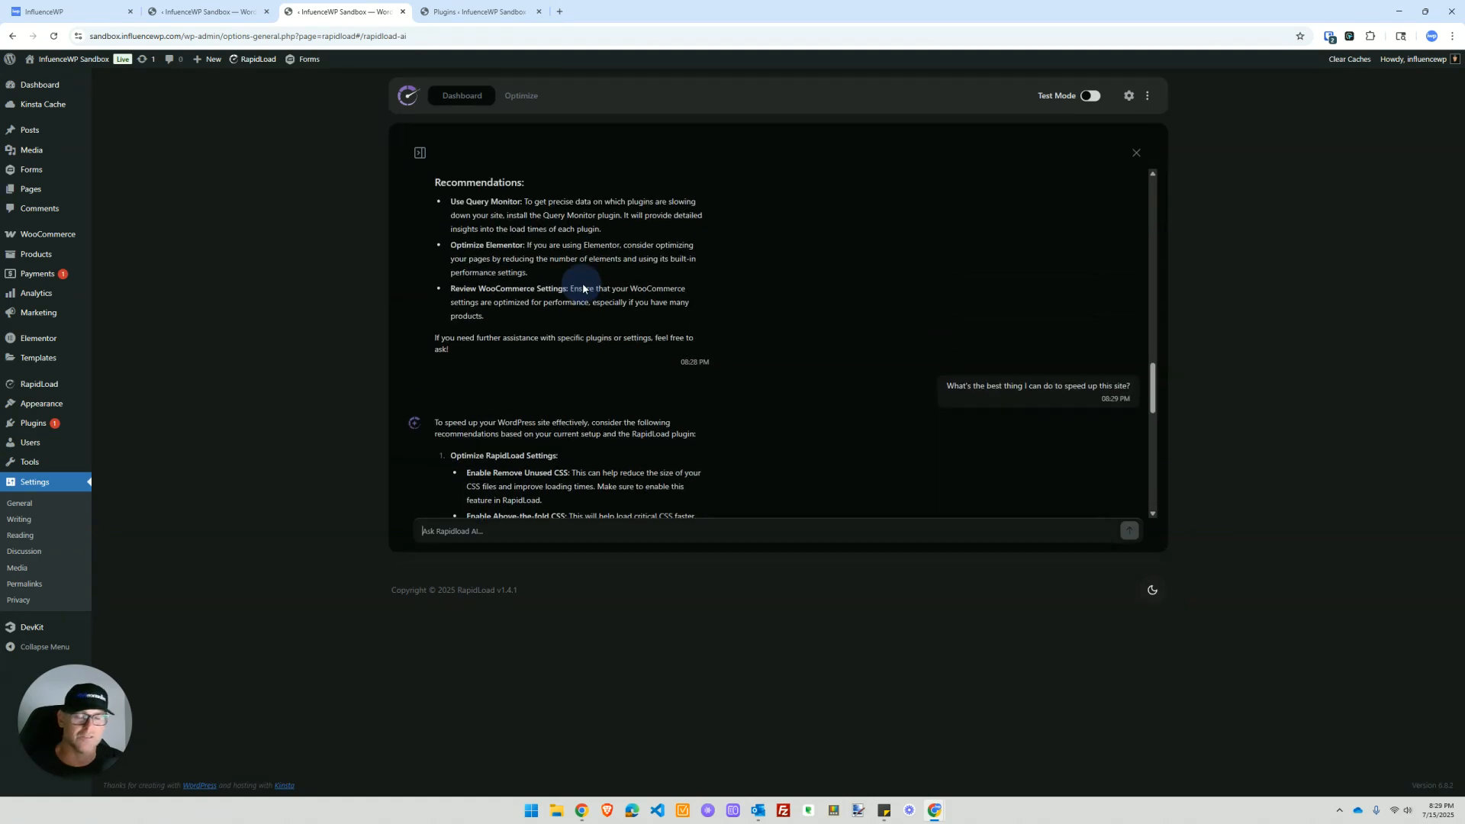
{"action": "scroll", "coordinate": [582, 288], "scroll_direction": "up", "scroll_amount": 10}
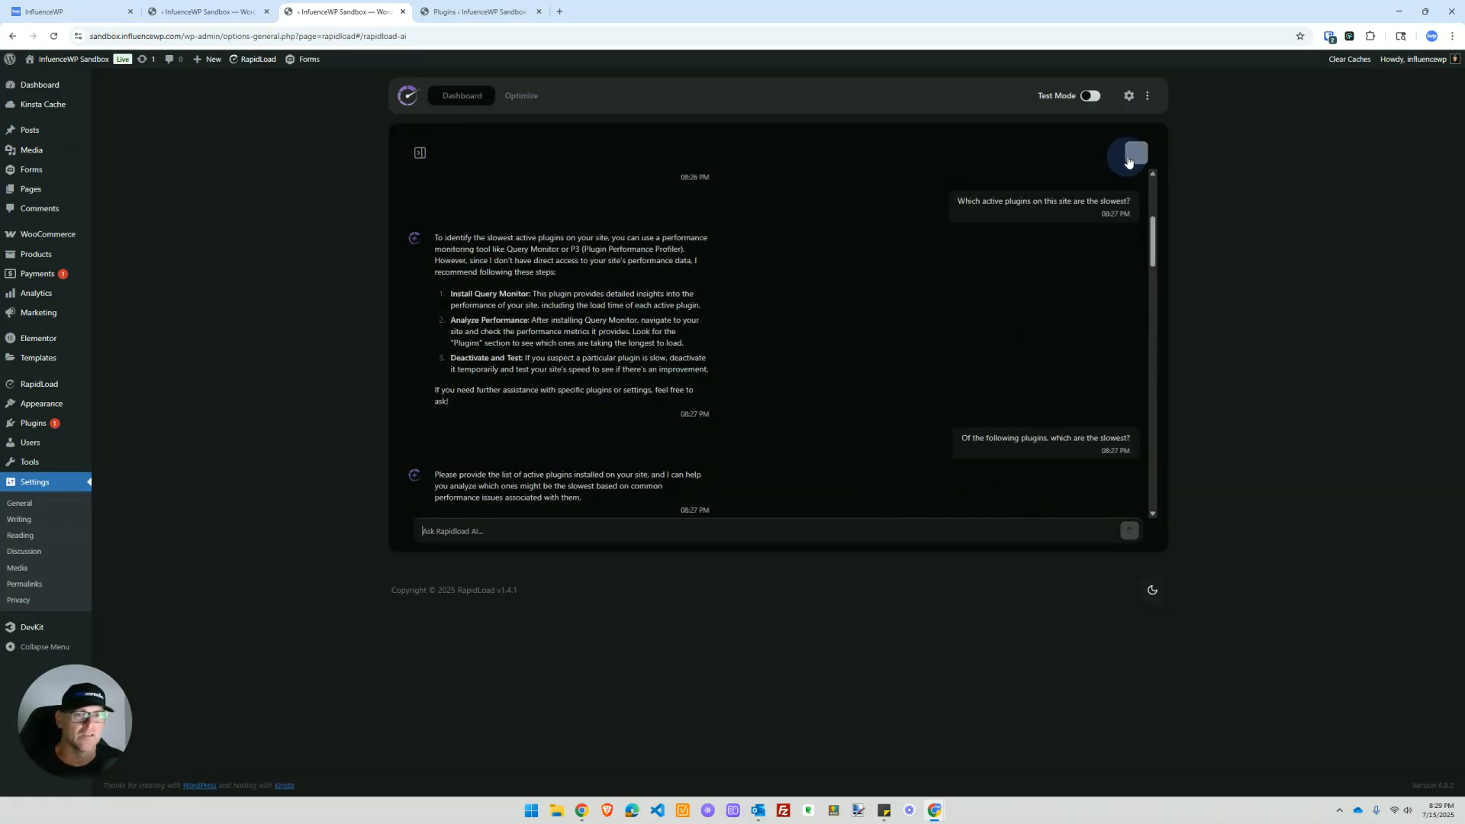
Step: Close the AI chat and look over the Page Speed Insights and AI Diagnostic results on the Optimize page
{"action": "left_click", "coordinate": [1129, 161]}
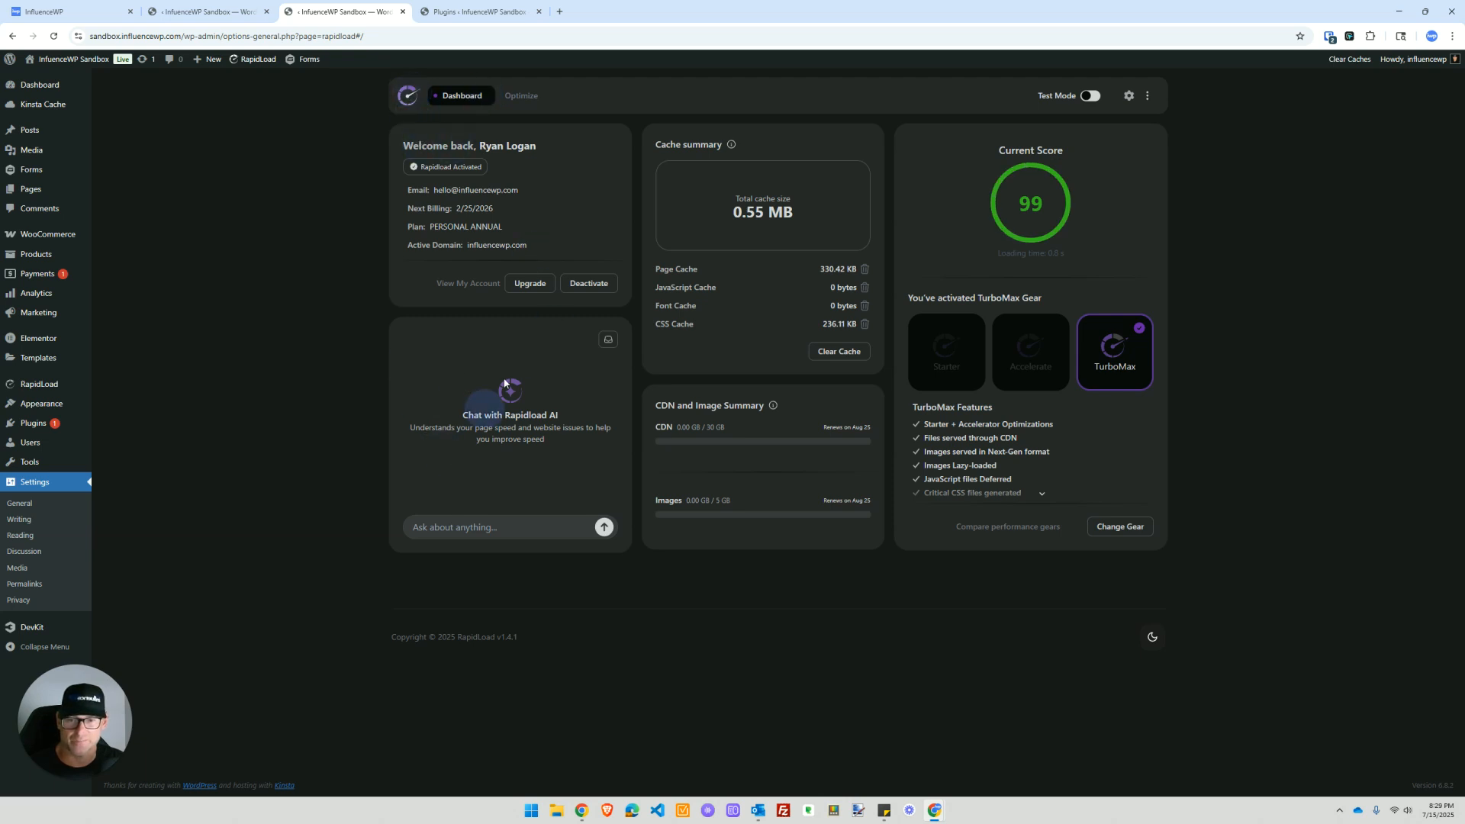
{"action": "left_click", "coordinate": [520, 95]}
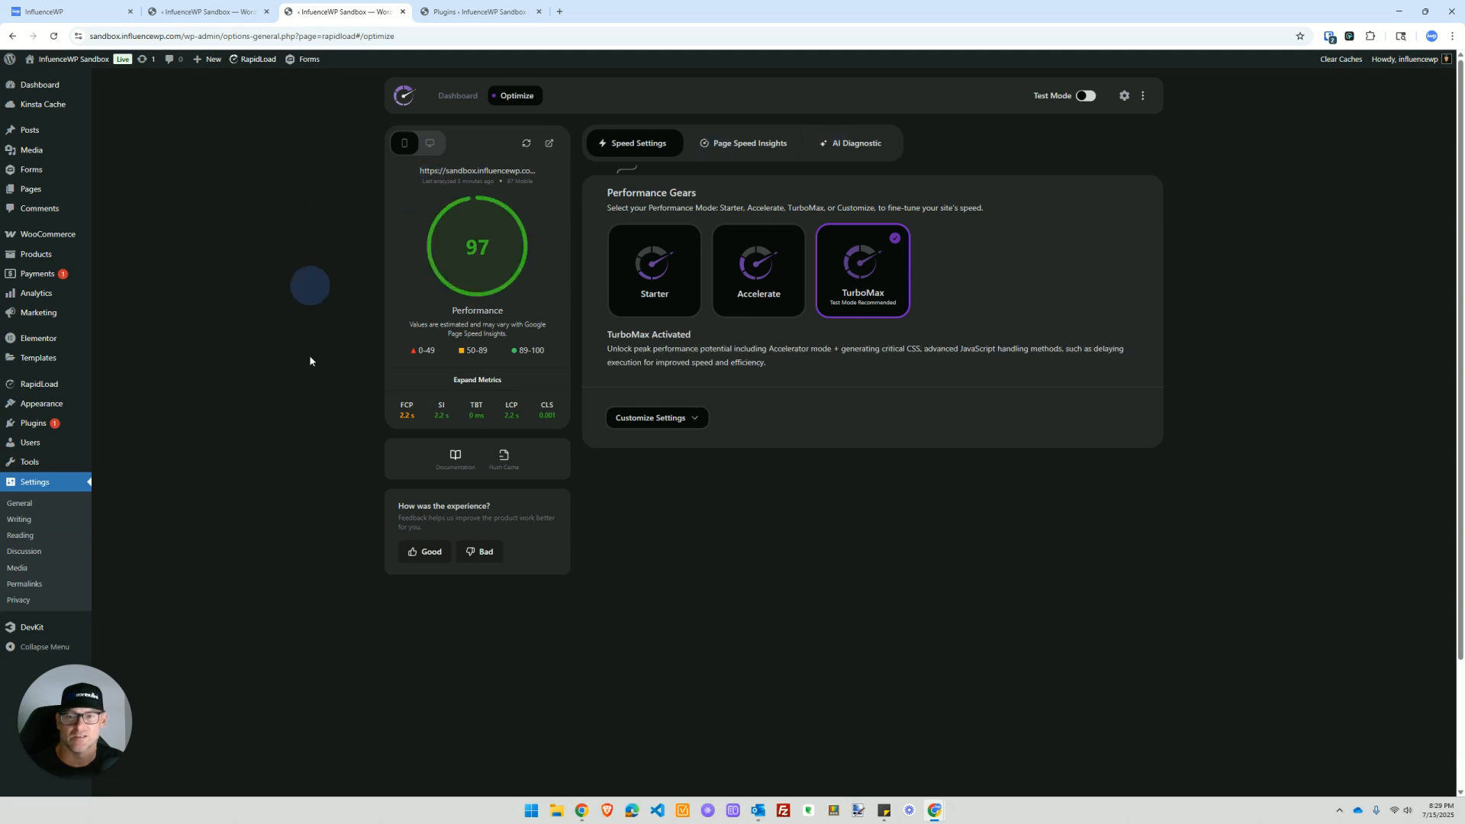
{"action": "left_click", "coordinate": [721, 149]}
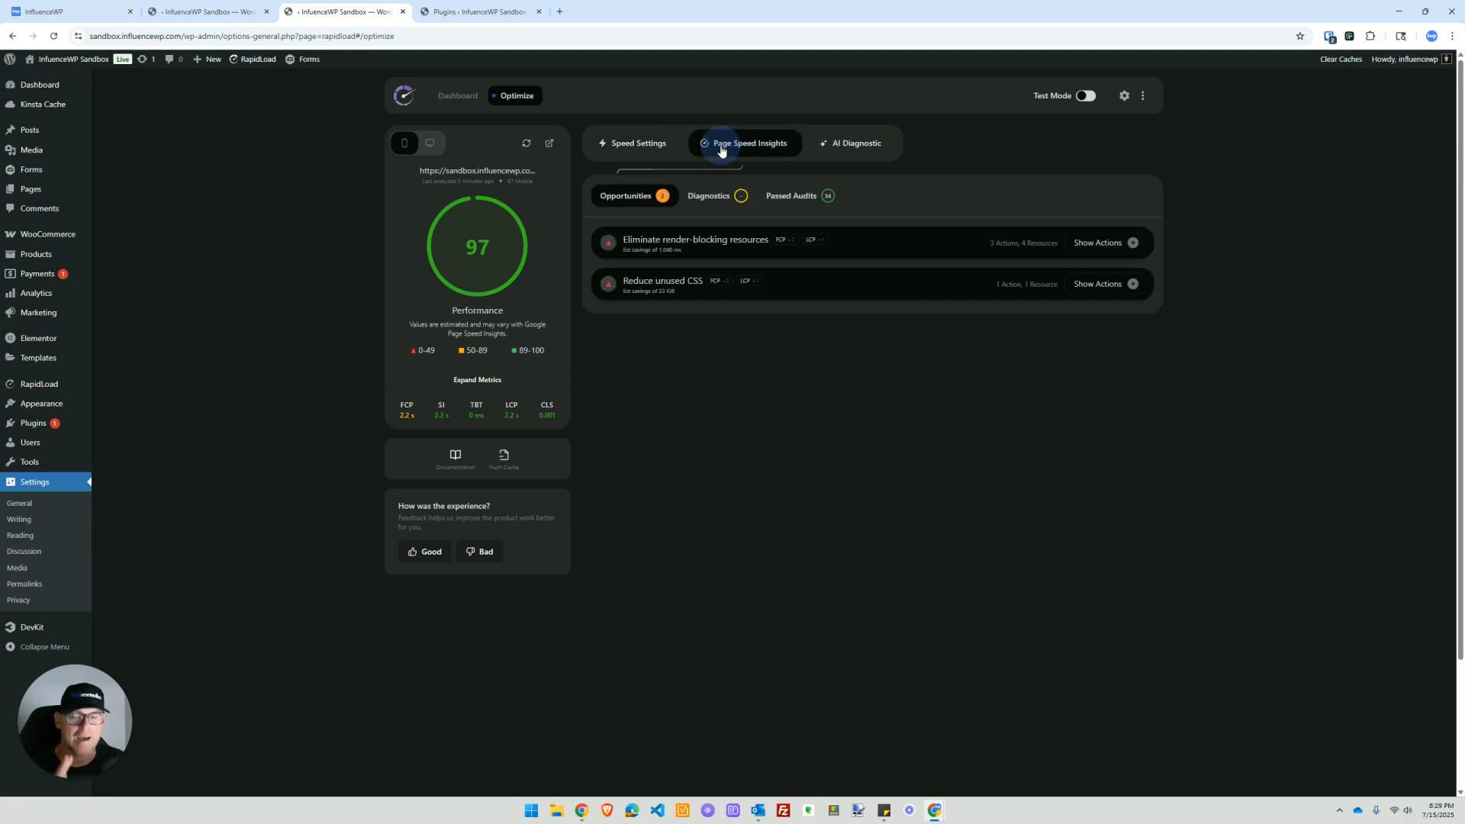
{"action": "left_click", "coordinate": [863, 145]}
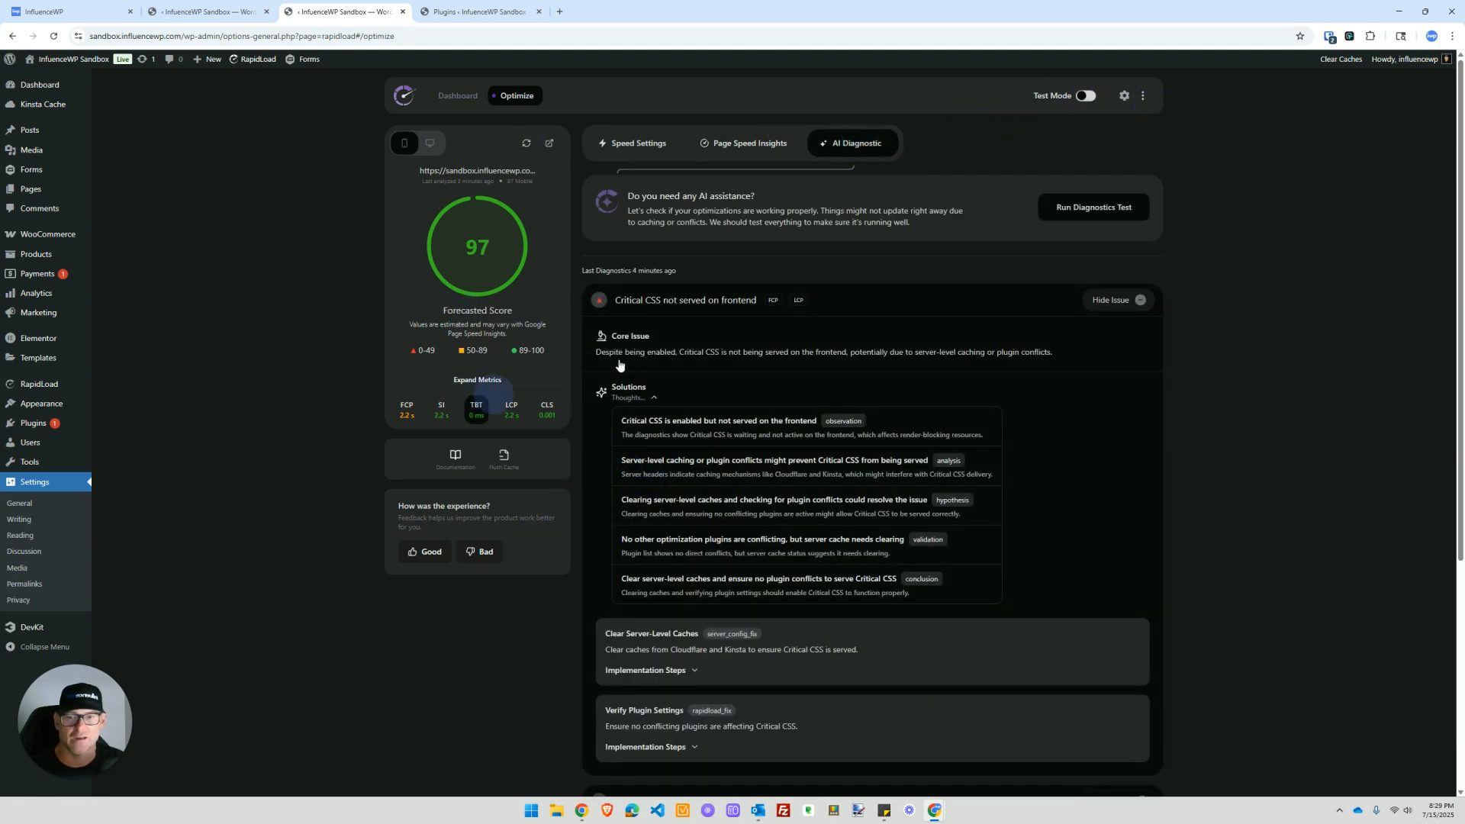
Step: Select the Home page as the content to optimize from the additional optimization options
{"action": "left_click", "coordinate": [1142, 98]}
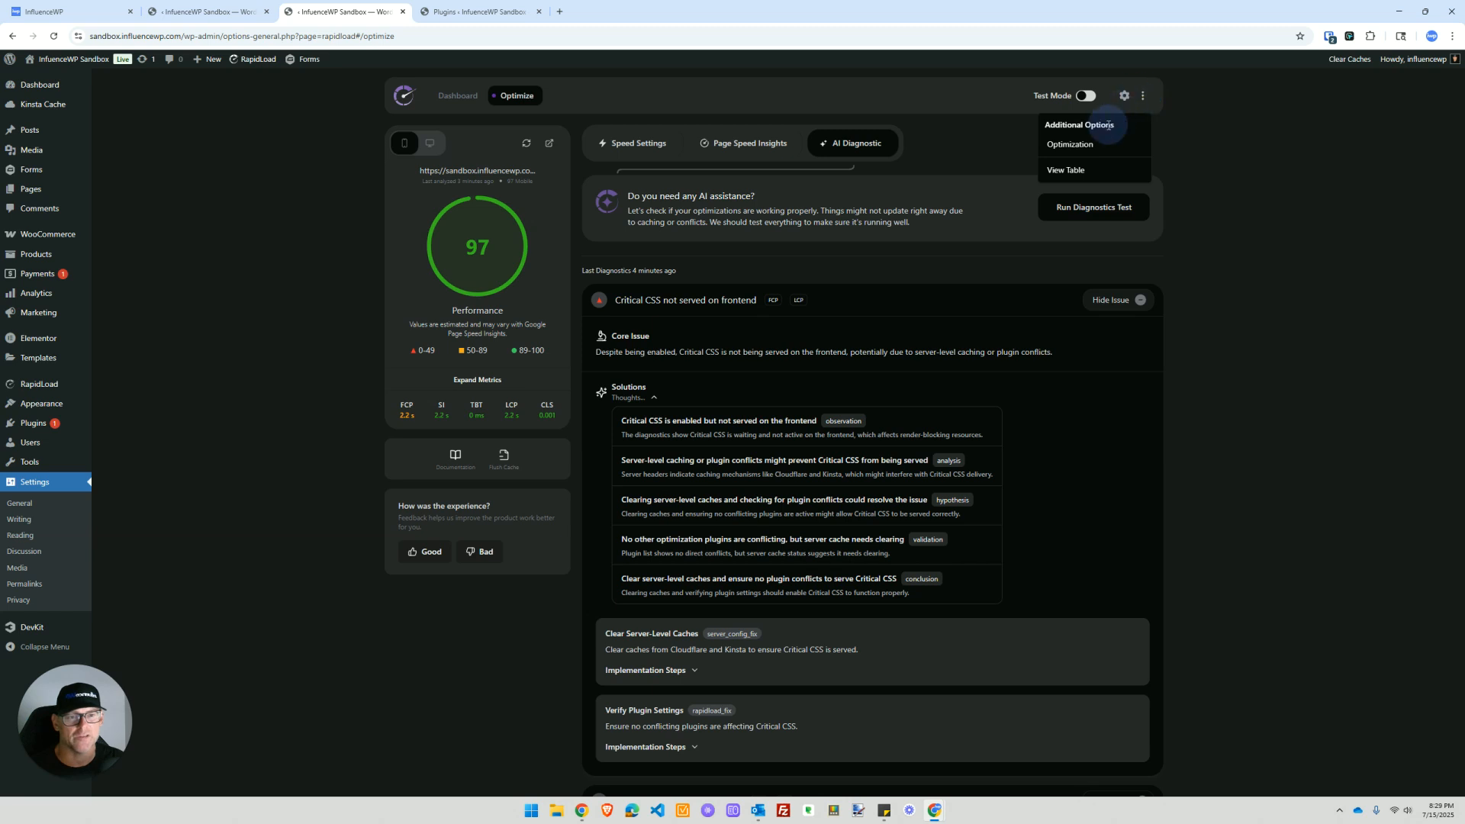
{"action": "left_click", "coordinate": [1073, 146]}
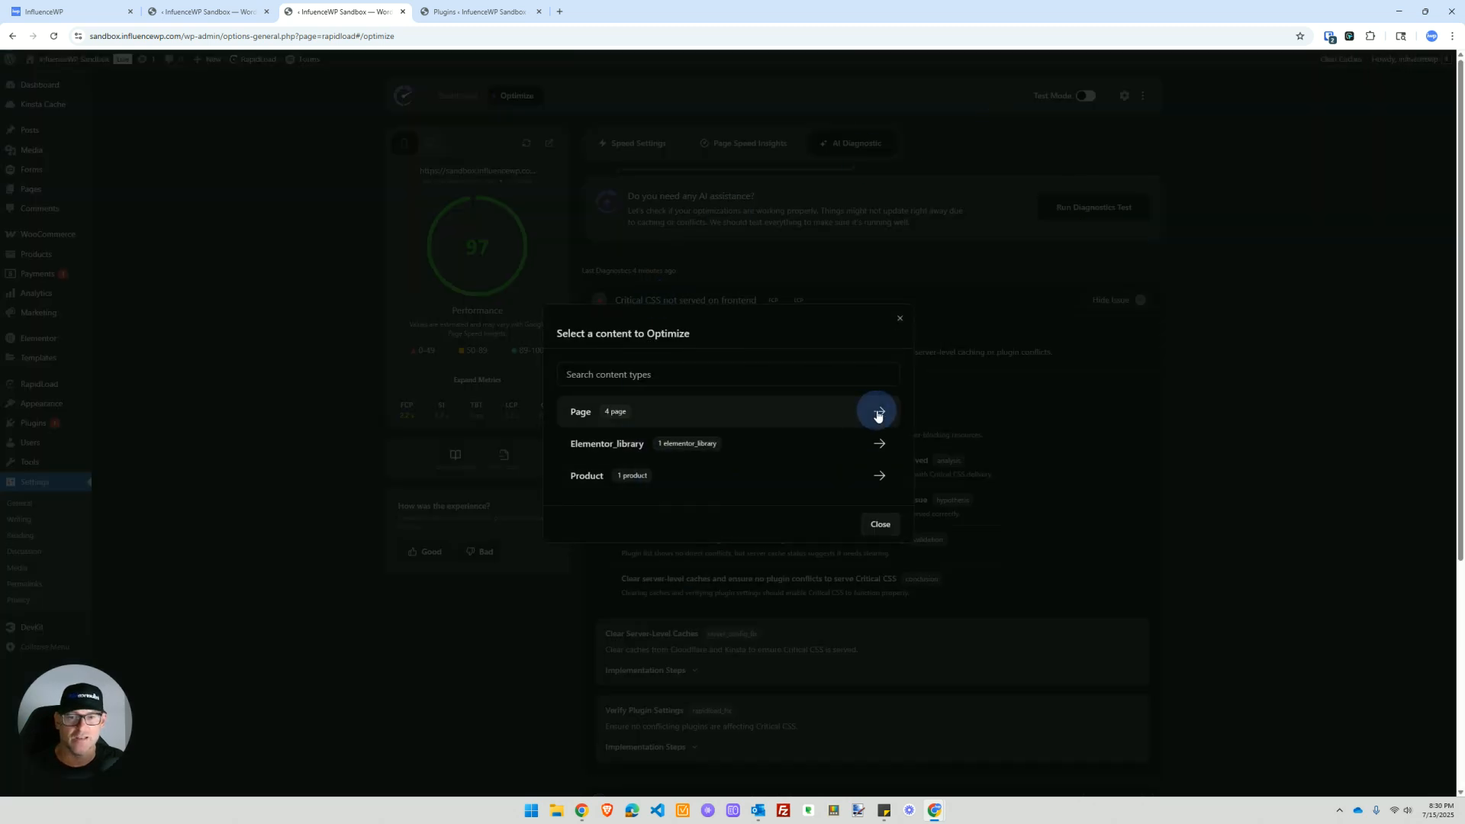
{"action": "left_click", "coordinate": [879, 414]}
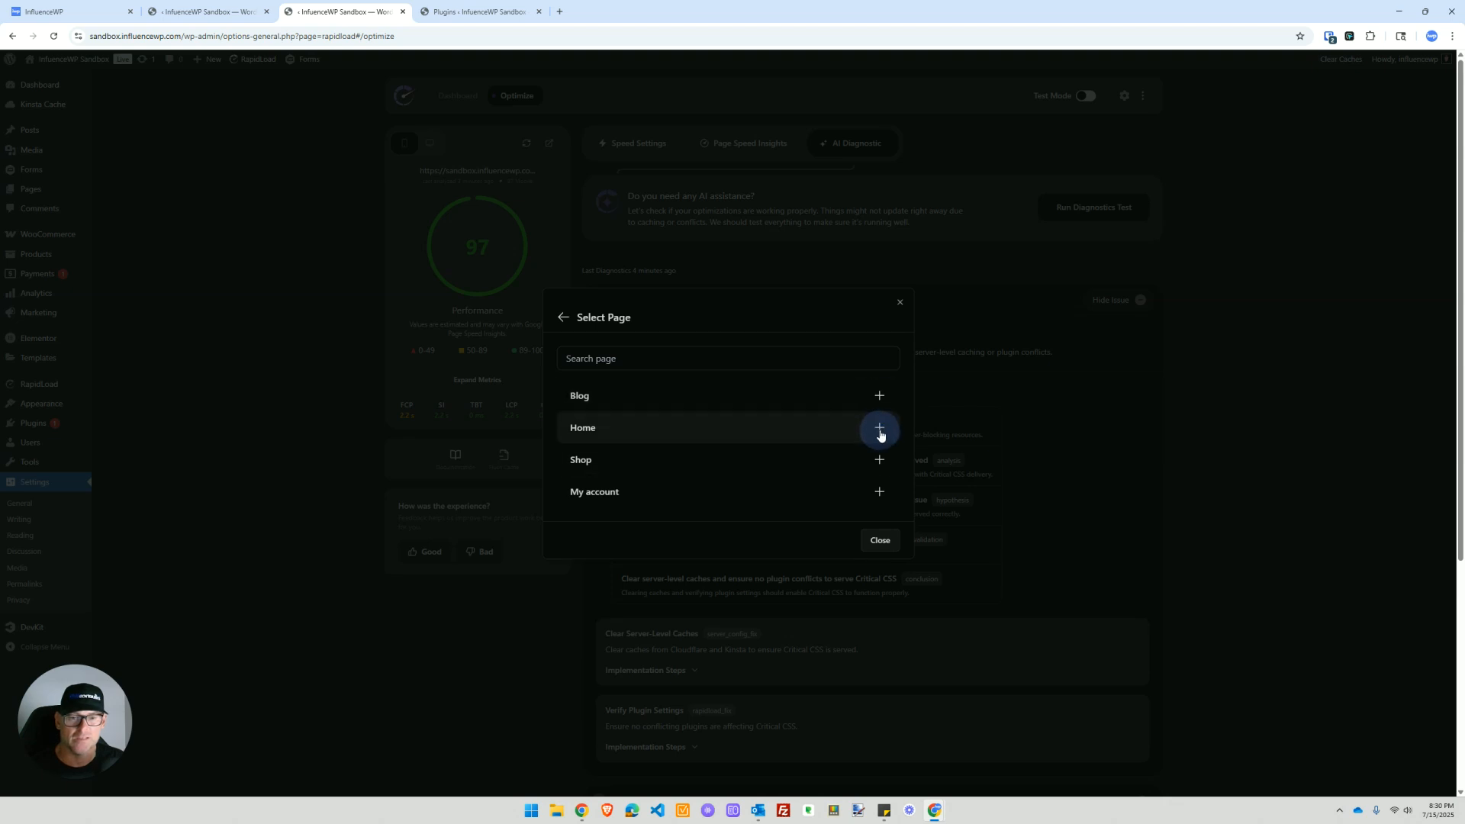
{"action": "left_click", "coordinate": [879, 429]}
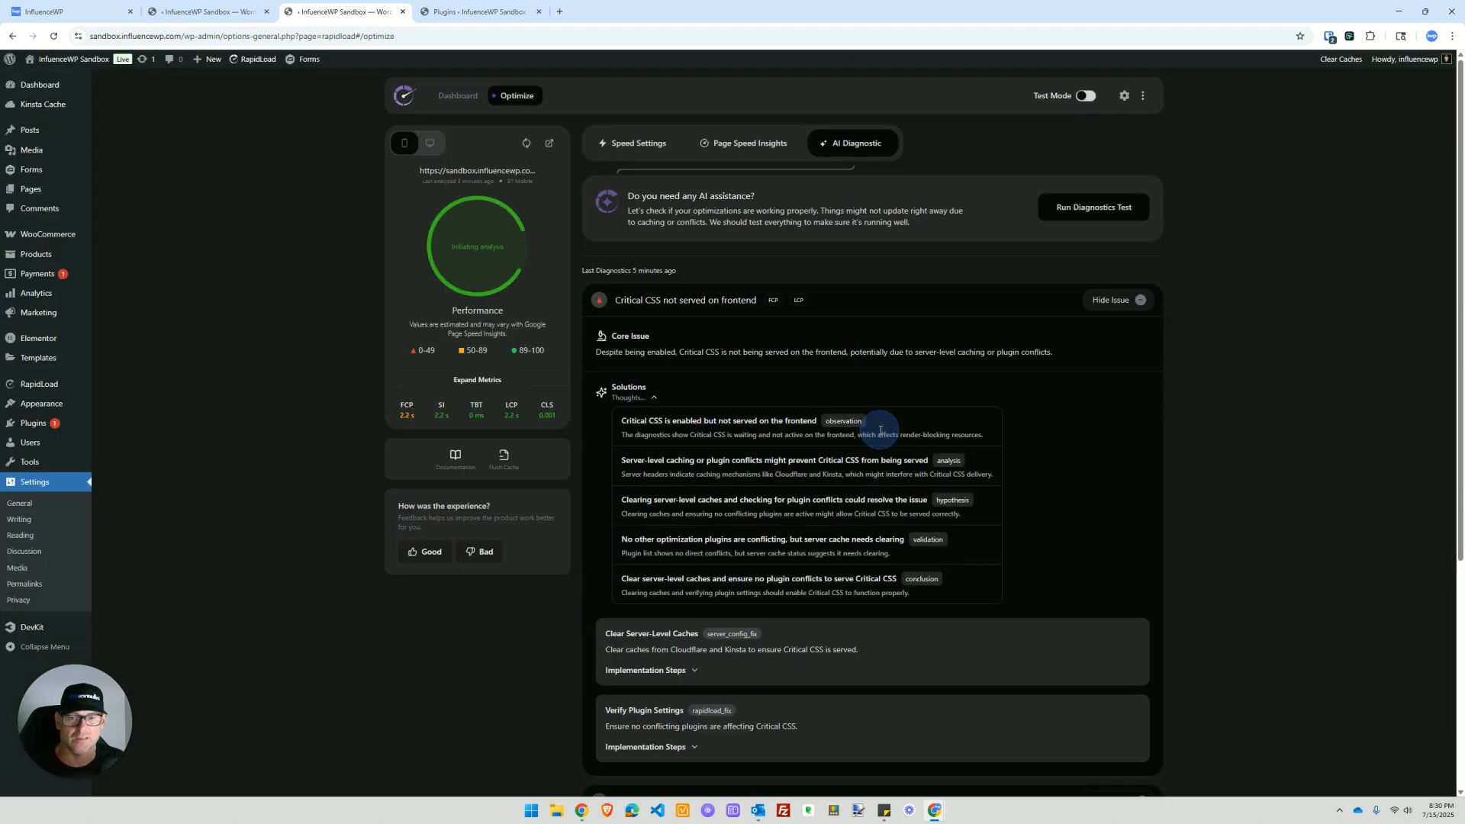
Step: Return to the Speed Settings view showing the performance gears
{"action": "left_click", "coordinate": [1141, 102]}
{"action": "left_click", "coordinate": [1137, 280]}
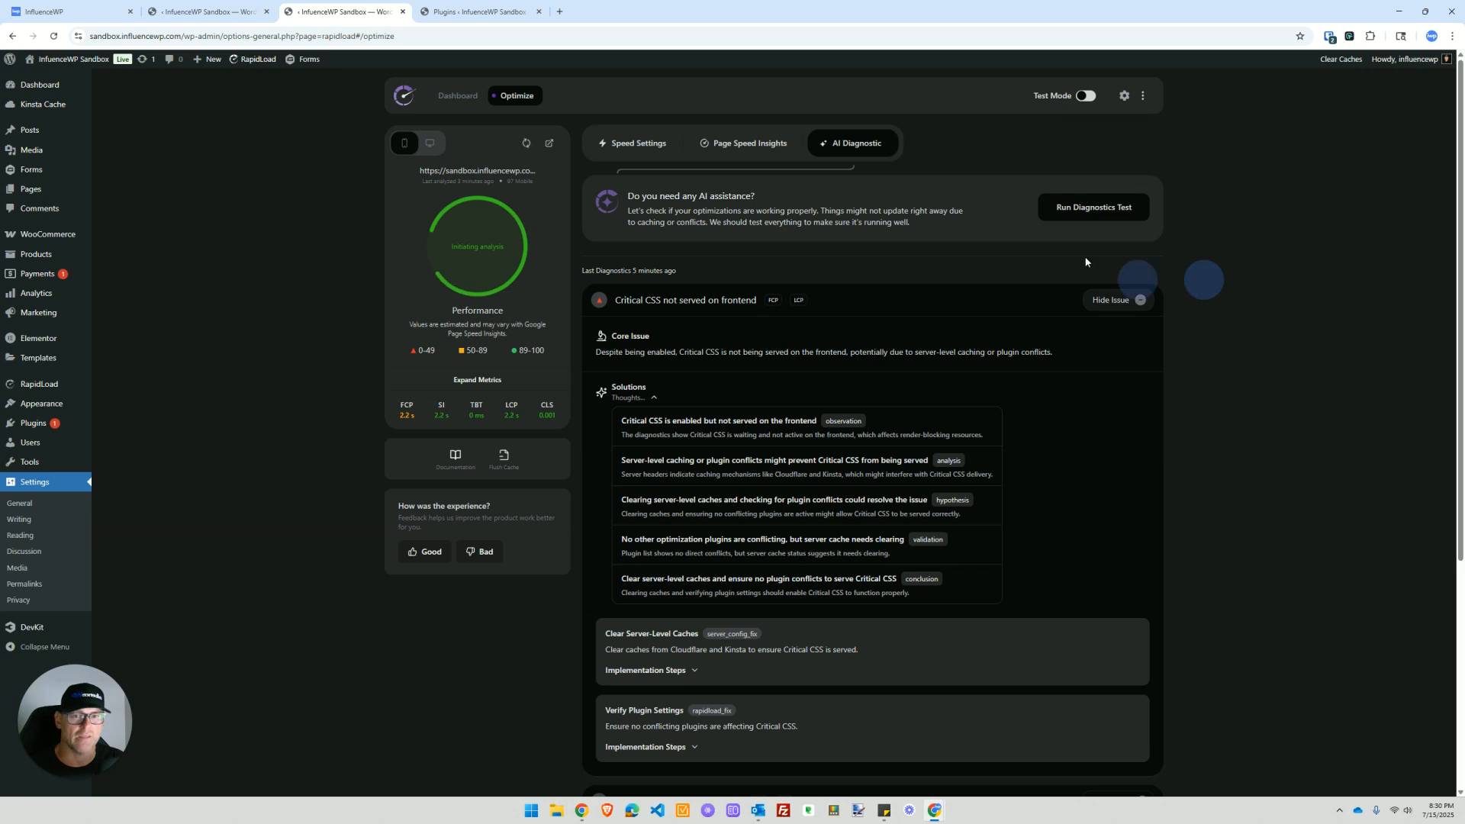
{"action": "left_click", "coordinate": [649, 141]}
{"action": "left_click", "coordinate": [592, 137]}
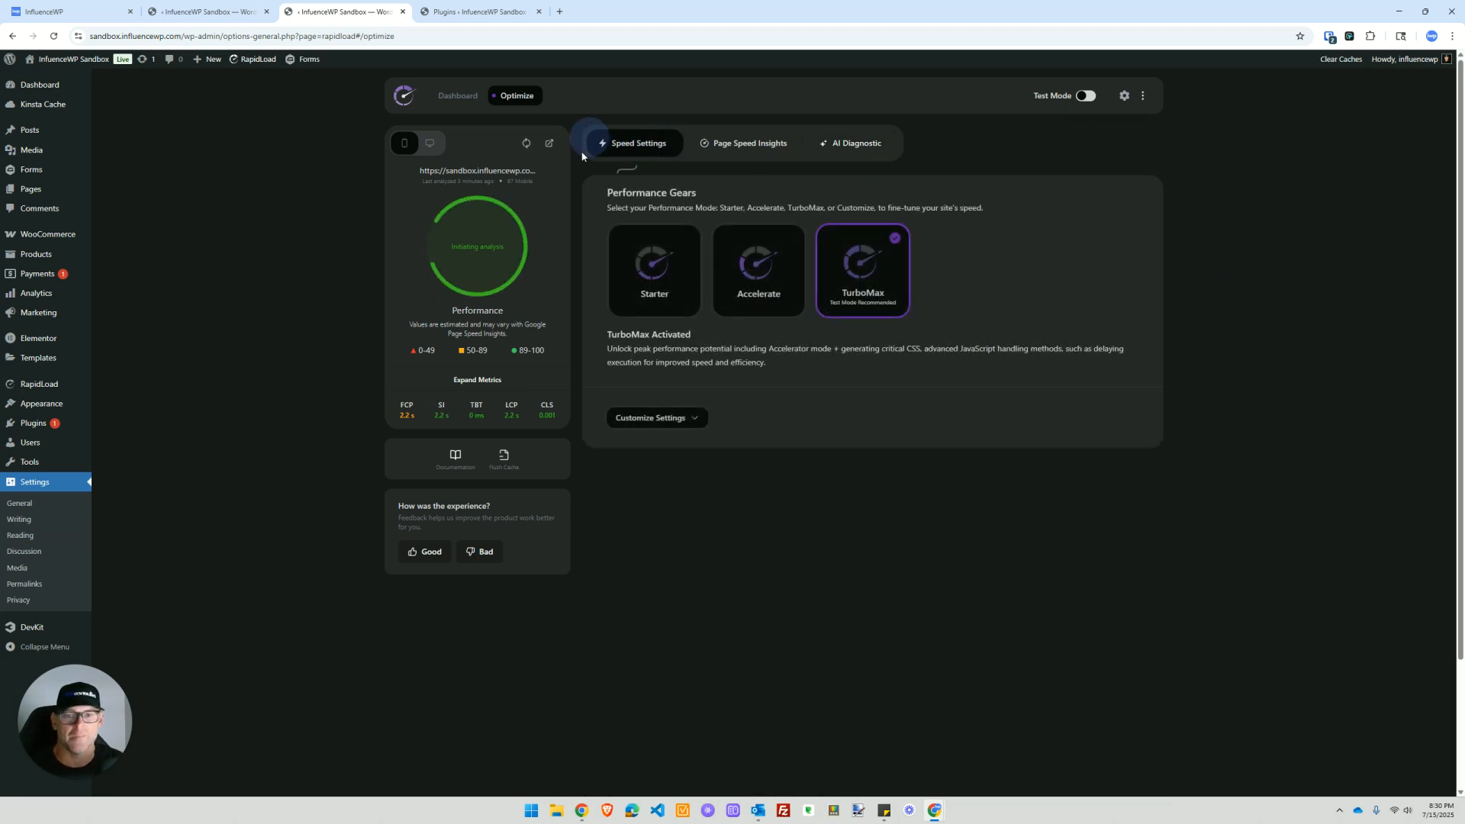
Step: Compare the mobile and desktop performance reports, finish on the desktop report and look over its AI diagnostic findings
{"action": "left_click", "coordinate": [396, 155]}
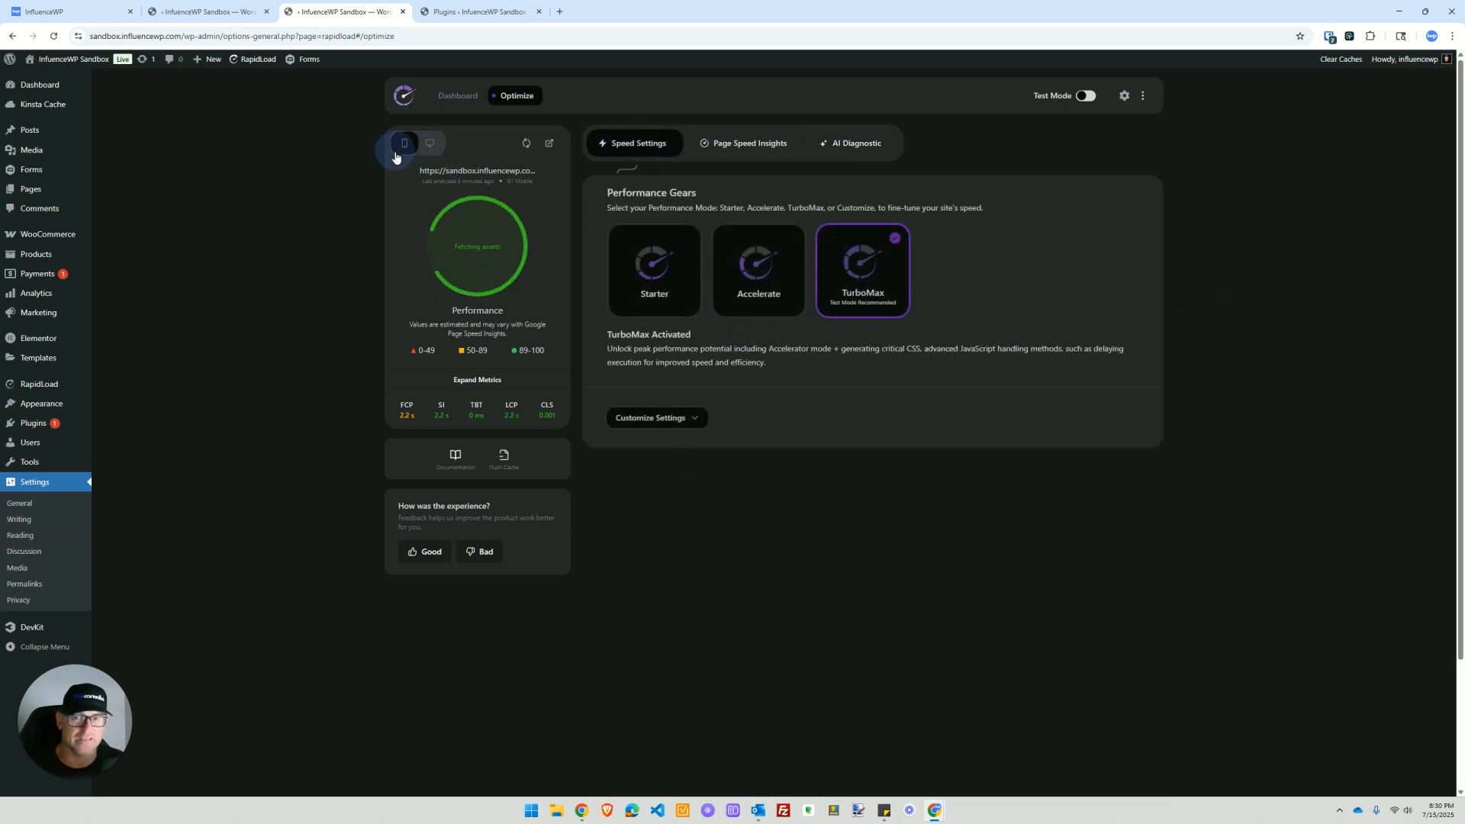
{"action": "left_click", "coordinate": [402, 151]}
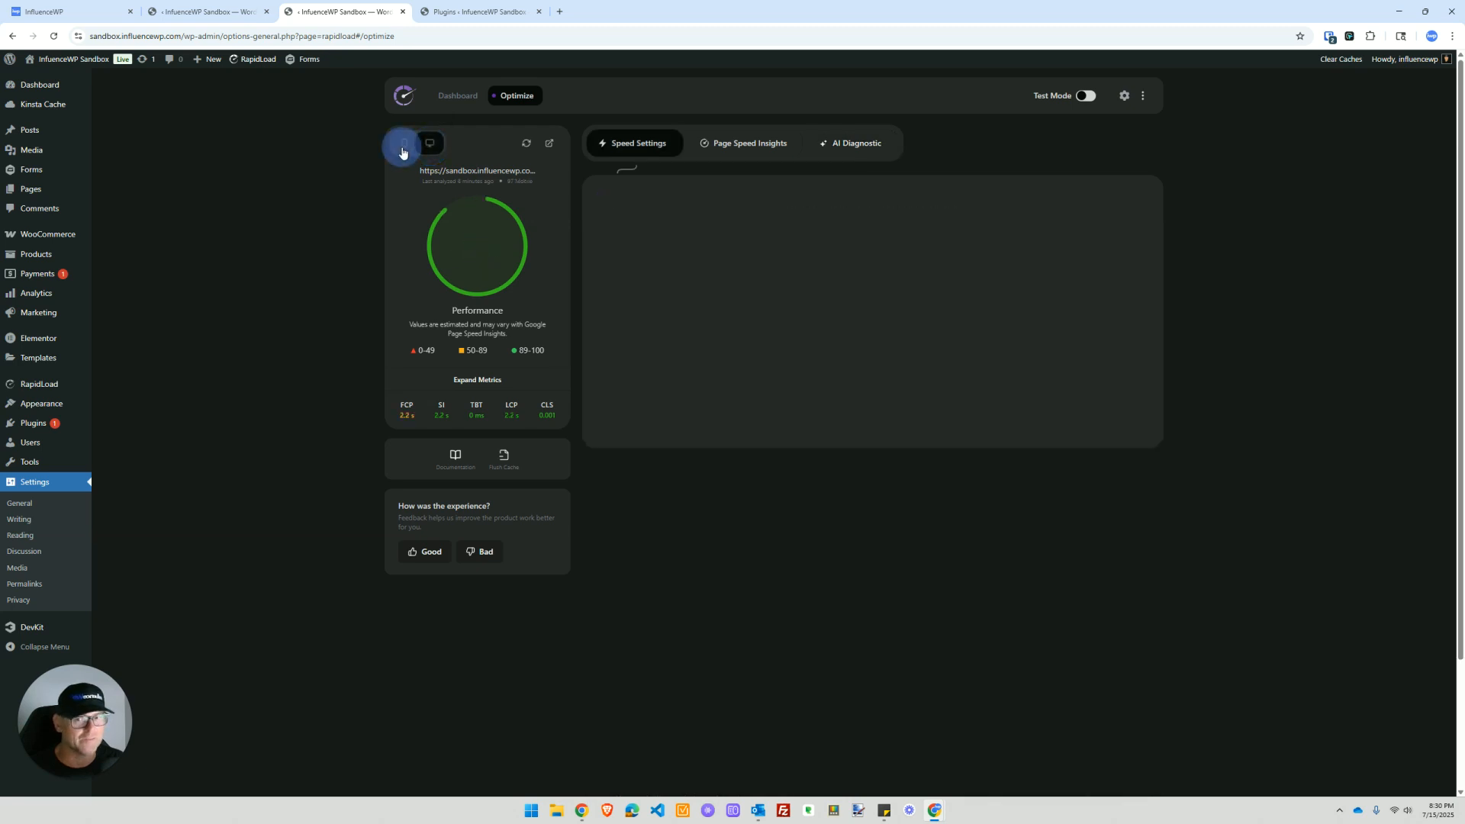
{"action": "left_click", "coordinate": [425, 150]}
{"action": "left_click", "coordinate": [402, 153]}
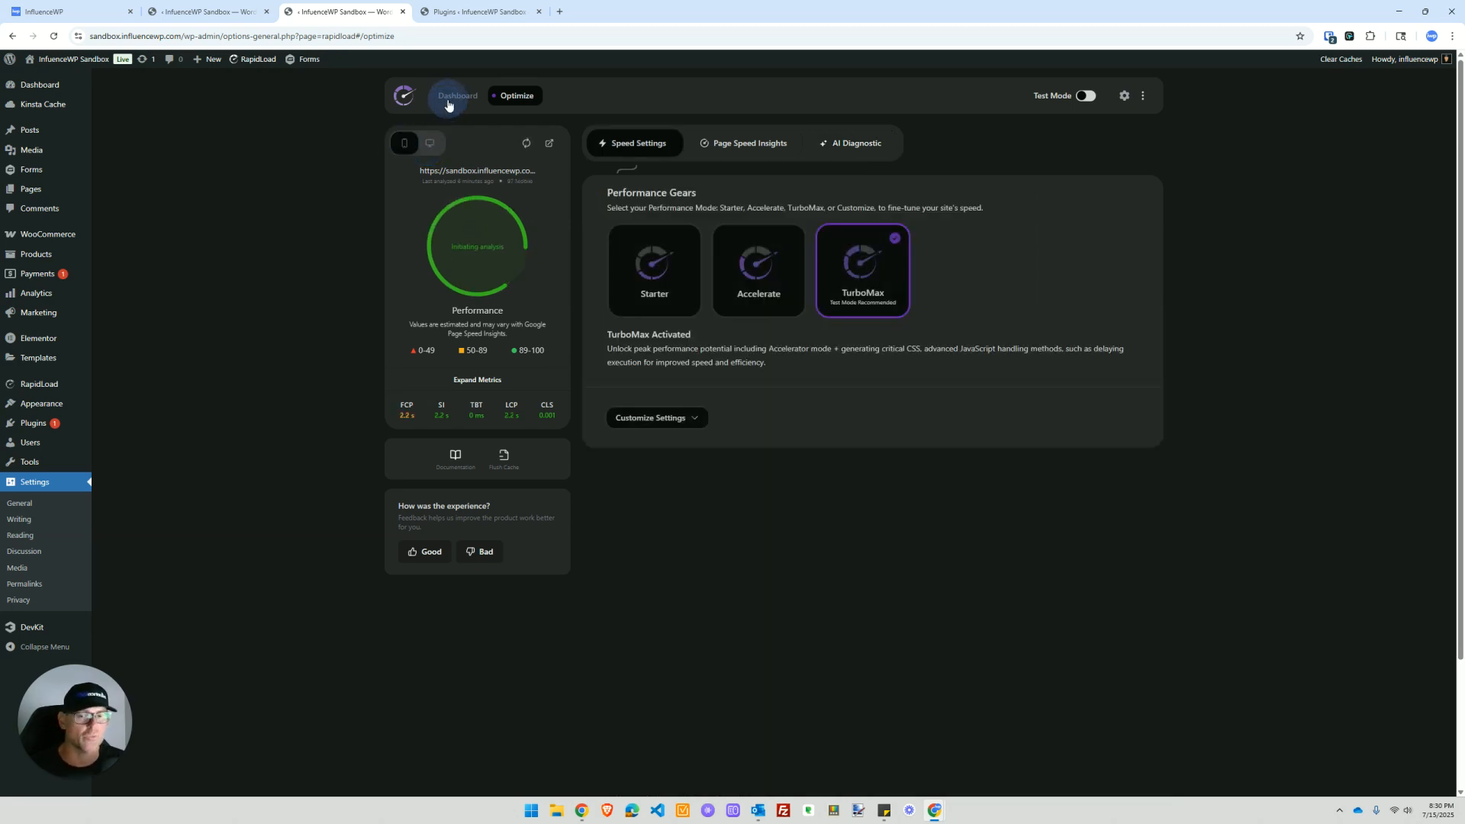
{"action": "left_click", "coordinate": [430, 145]}
{"action": "scroll", "coordinate": [591, 295], "scroll_direction": "down", "scroll_amount": 3}
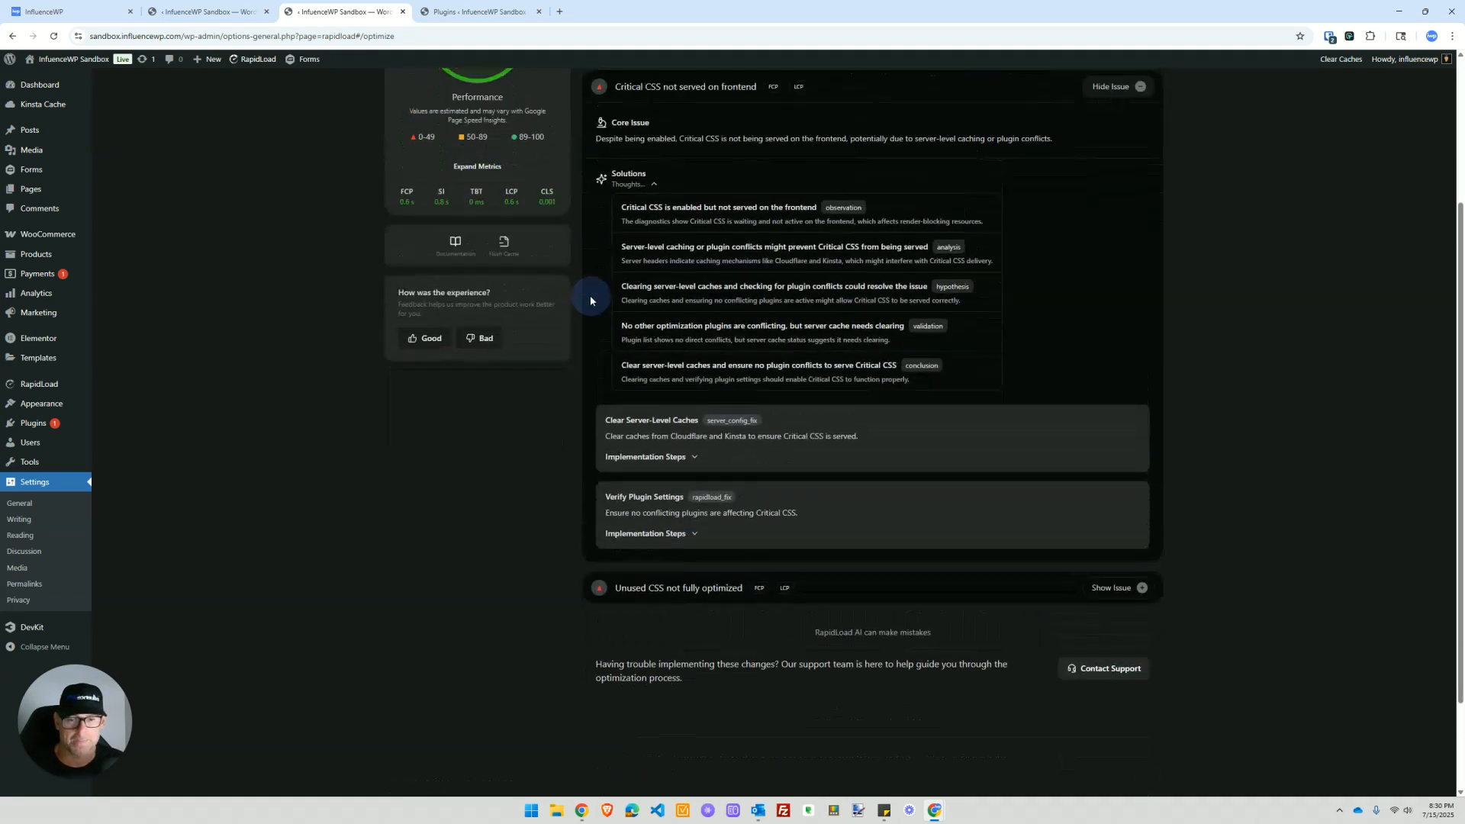
{"action": "scroll", "coordinate": [589, 294], "scroll_direction": "up", "scroll_amount": 3}
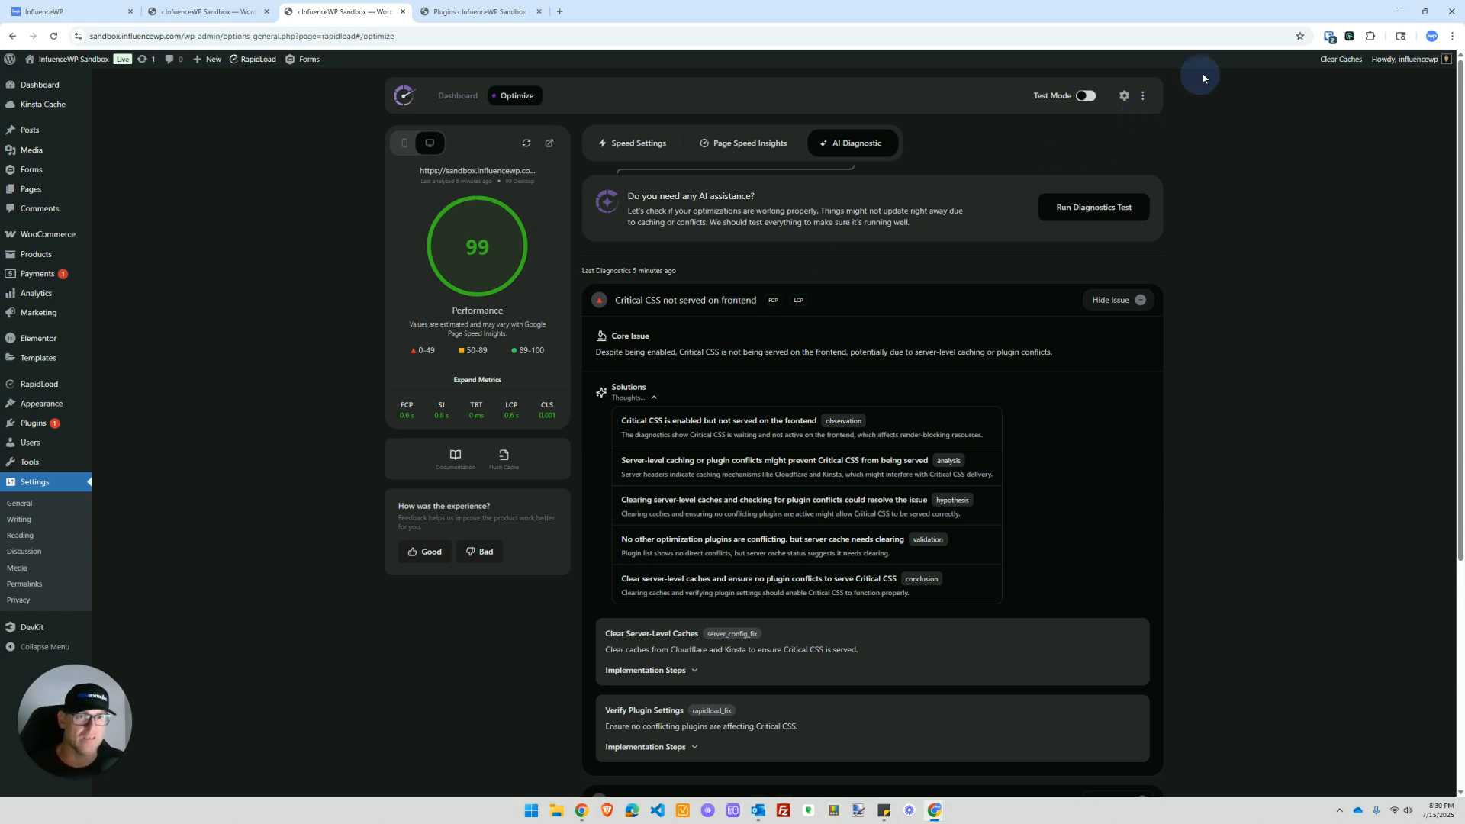
Step: Select the Blog page as the content to optimize from the additional optimization options
{"action": "left_click", "coordinate": [1146, 97]}
{"action": "left_click", "coordinate": [1092, 138]}
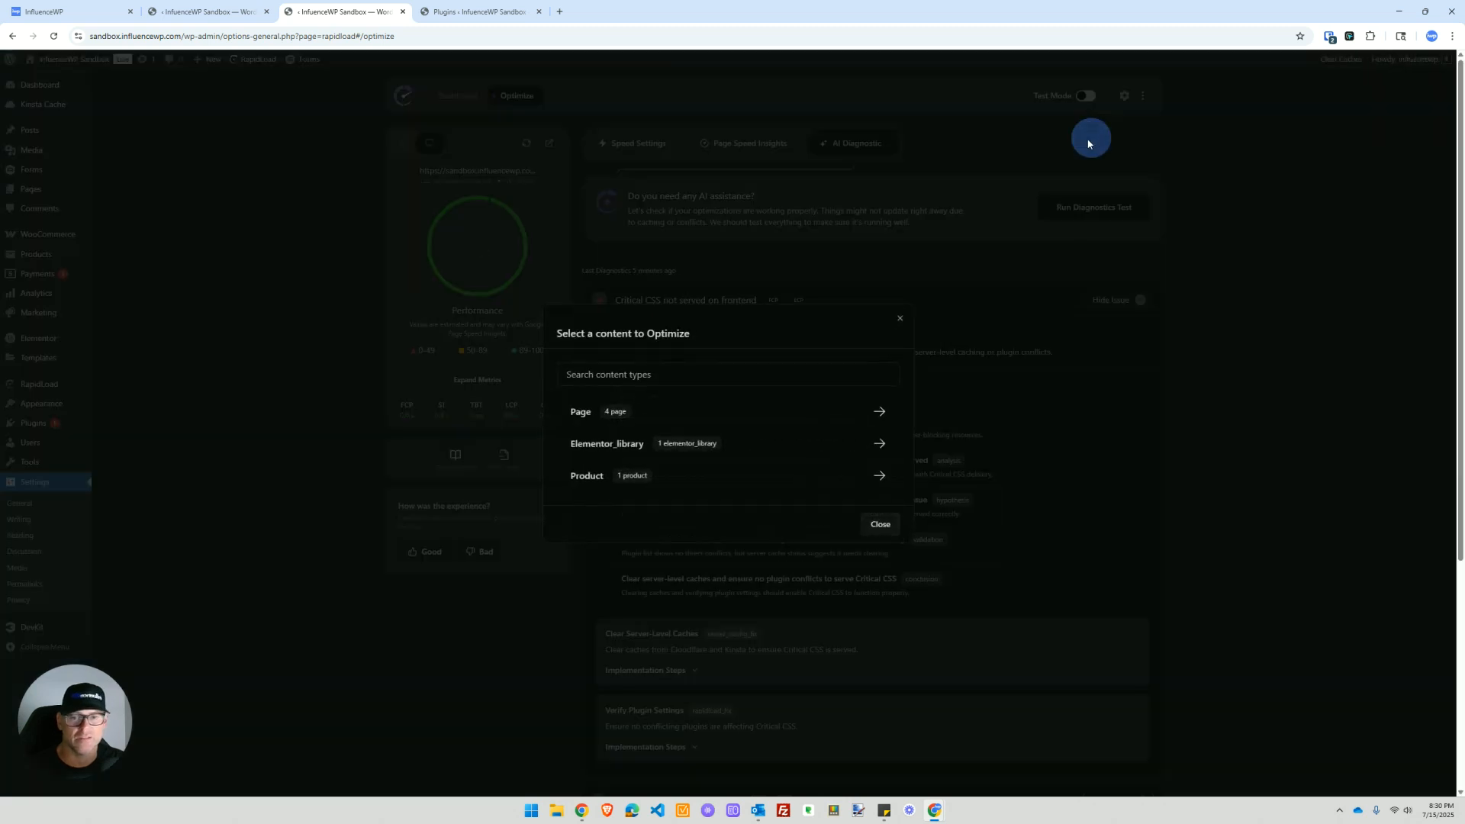
{"action": "left_click", "coordinate": [878, 408]}
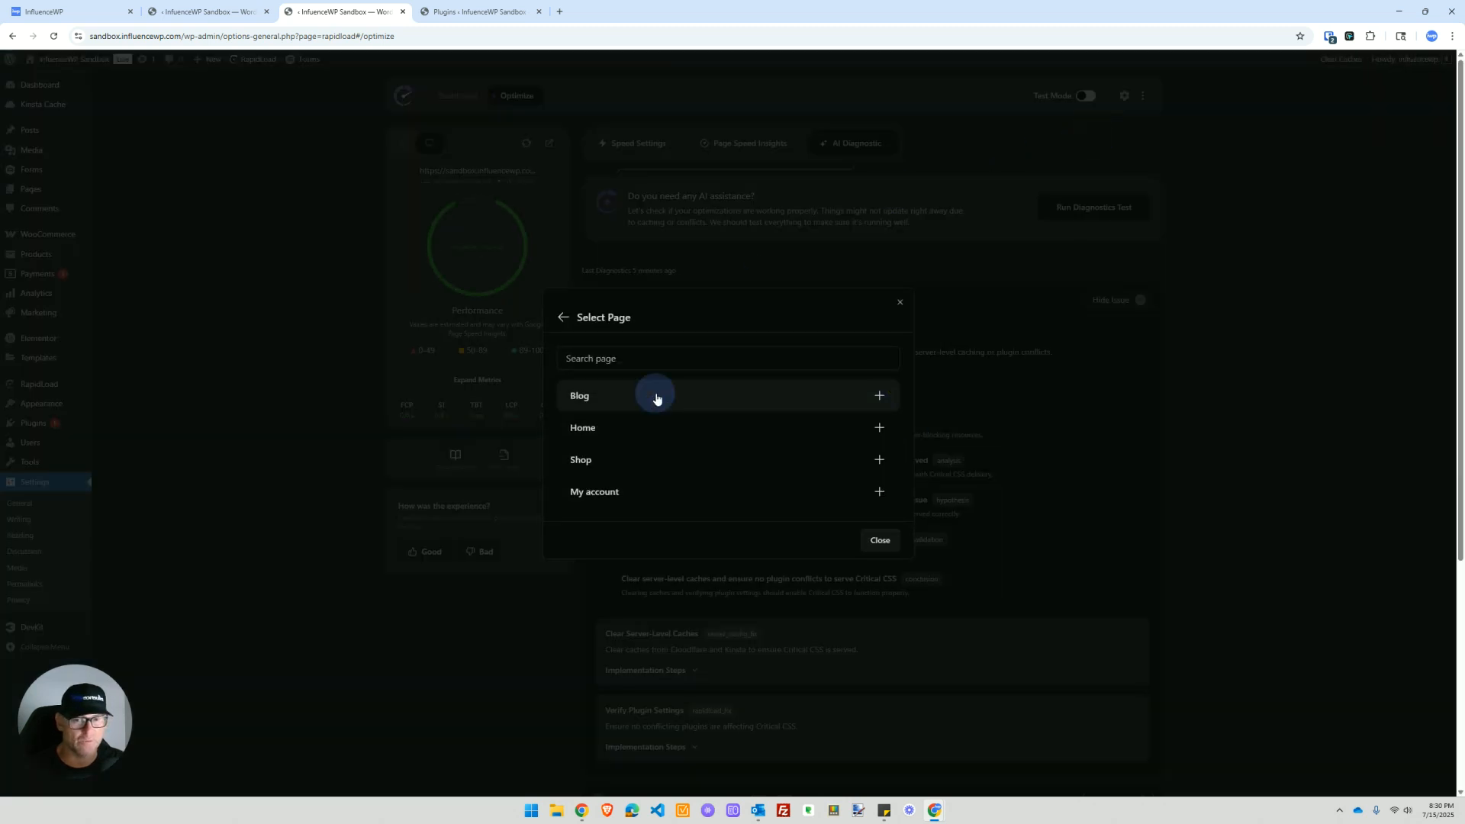
{"action": "left_click", "coordinate": [888, 400]}
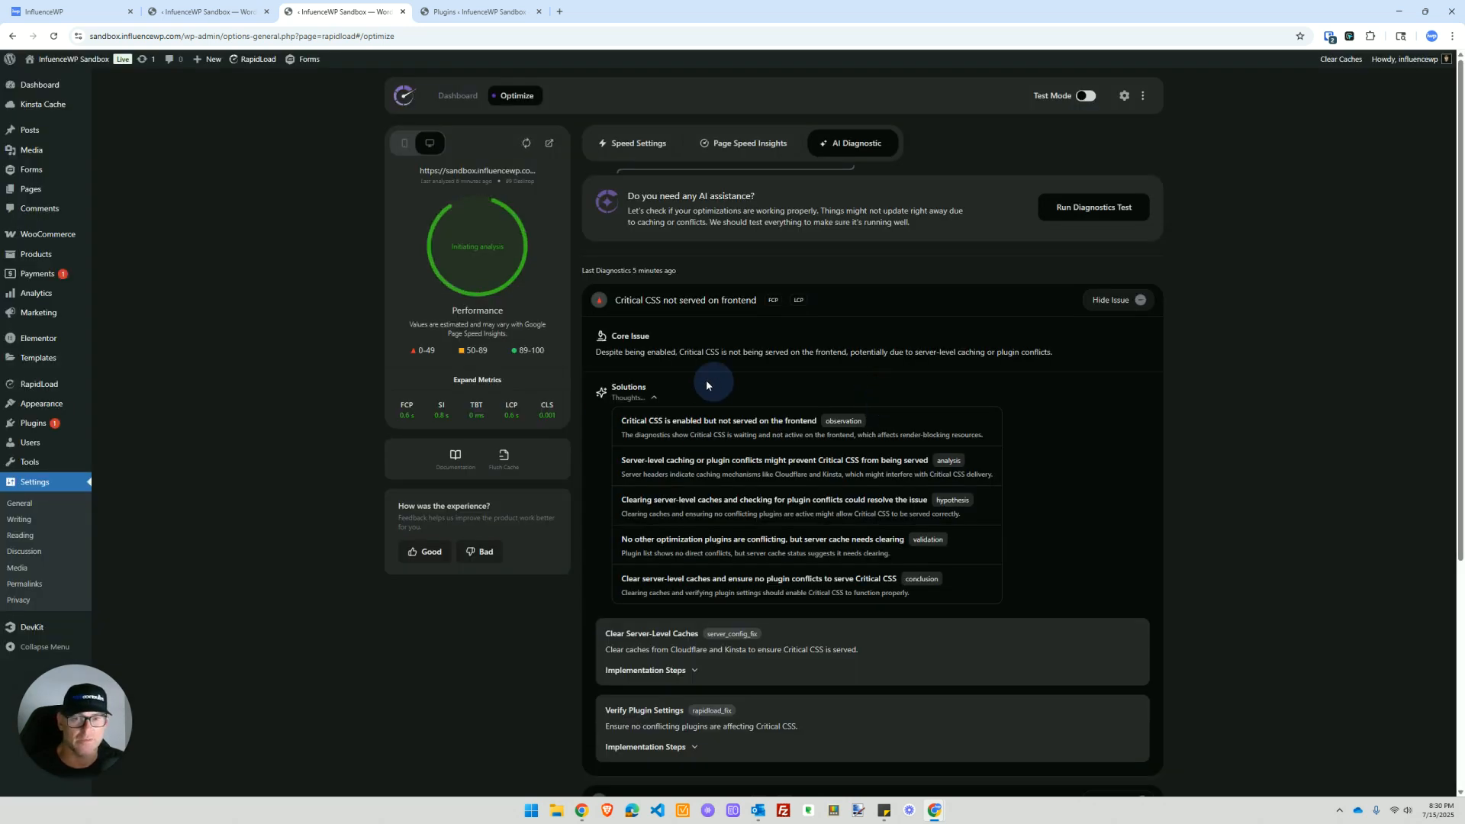
Step: Review the Critical CSS diagnostic and its proposed fixes, and revisit the Speed Settings, Page Speed Insights and AI Diagnostic views
{"action": "scroll", "coordinate": [829, 373], "scroll_direction": "down", "scroll_amount": 2}
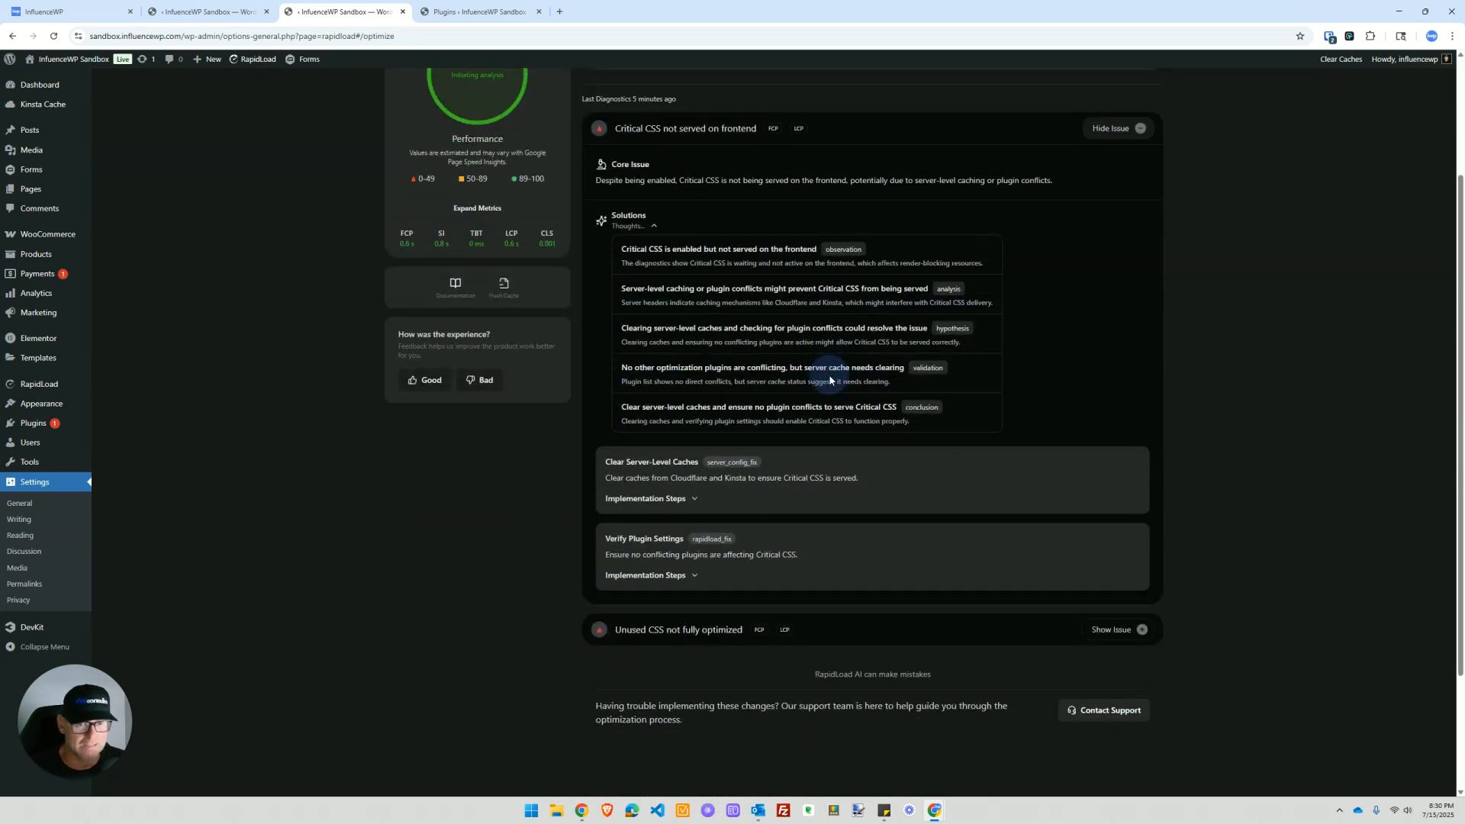
{"action": "scroll", "coordinate": [831, 382], "scroll_direction": "up", "scroll_amount": 2}
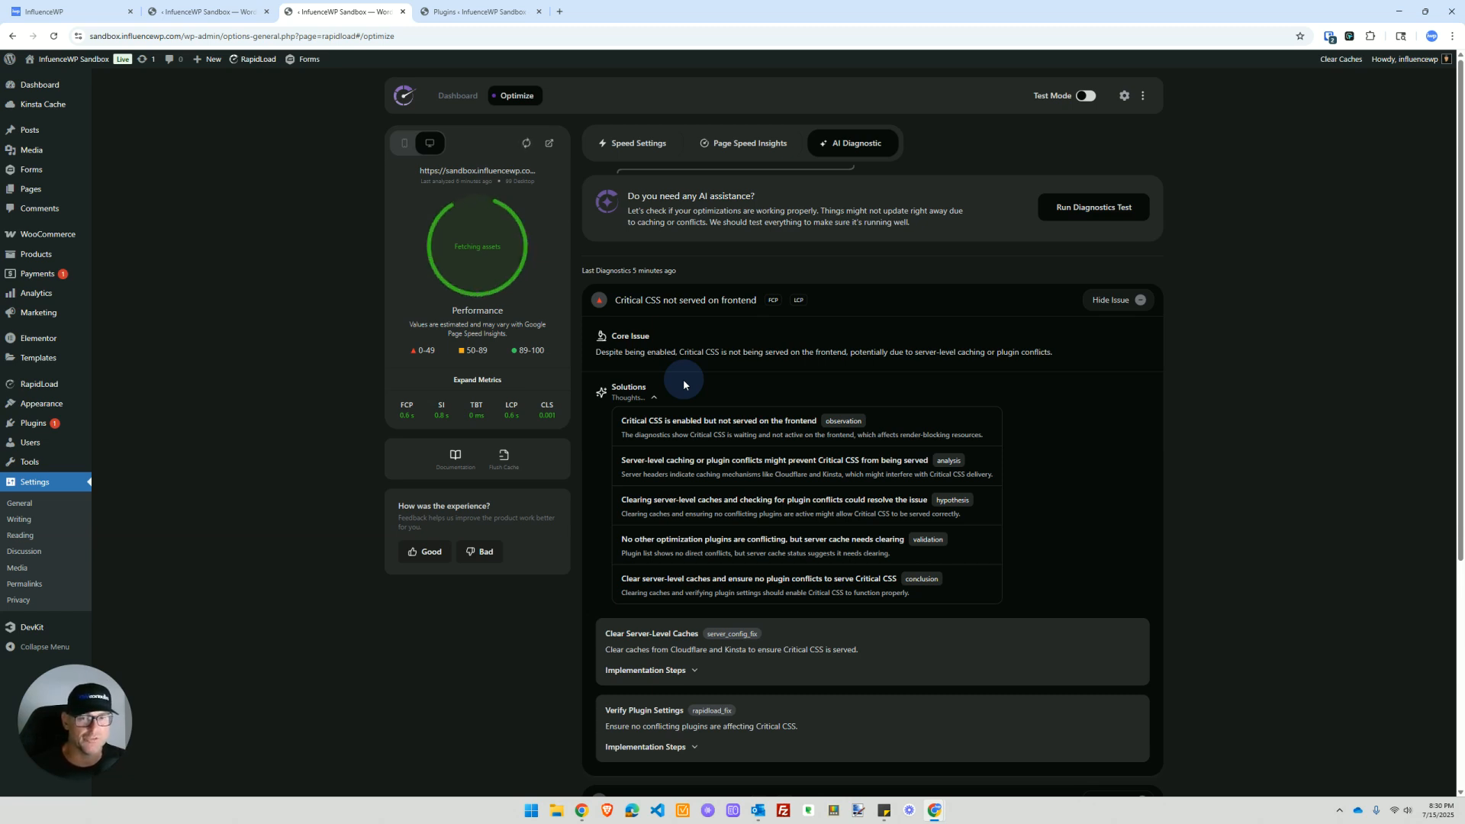
{"action": "left_click", "coordinate": [611, 157]}
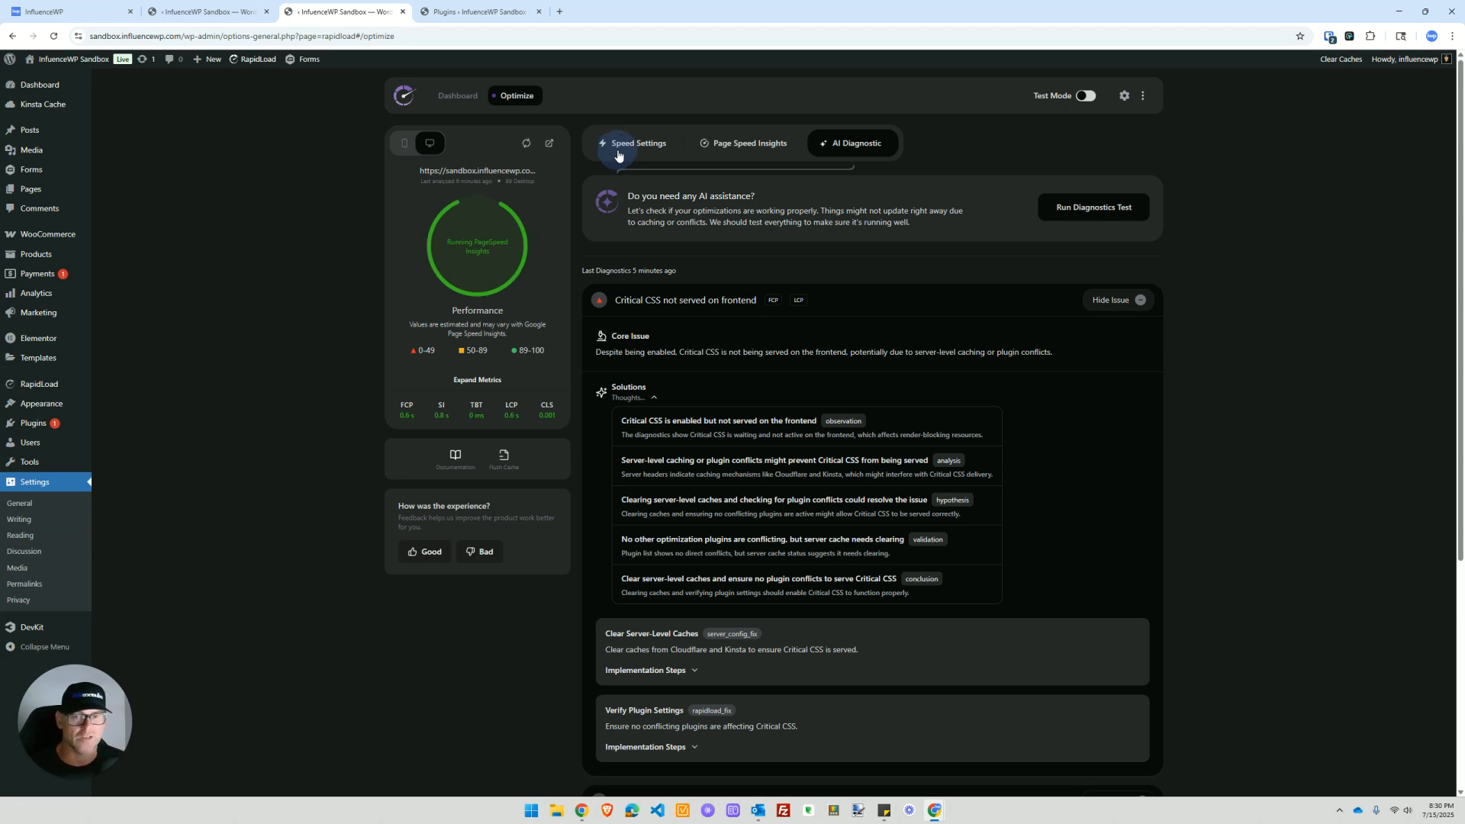
{"action": "left_click", "coordinate": [725, 143]}
{"action": "left_click", "coordinate": [831, 149]}
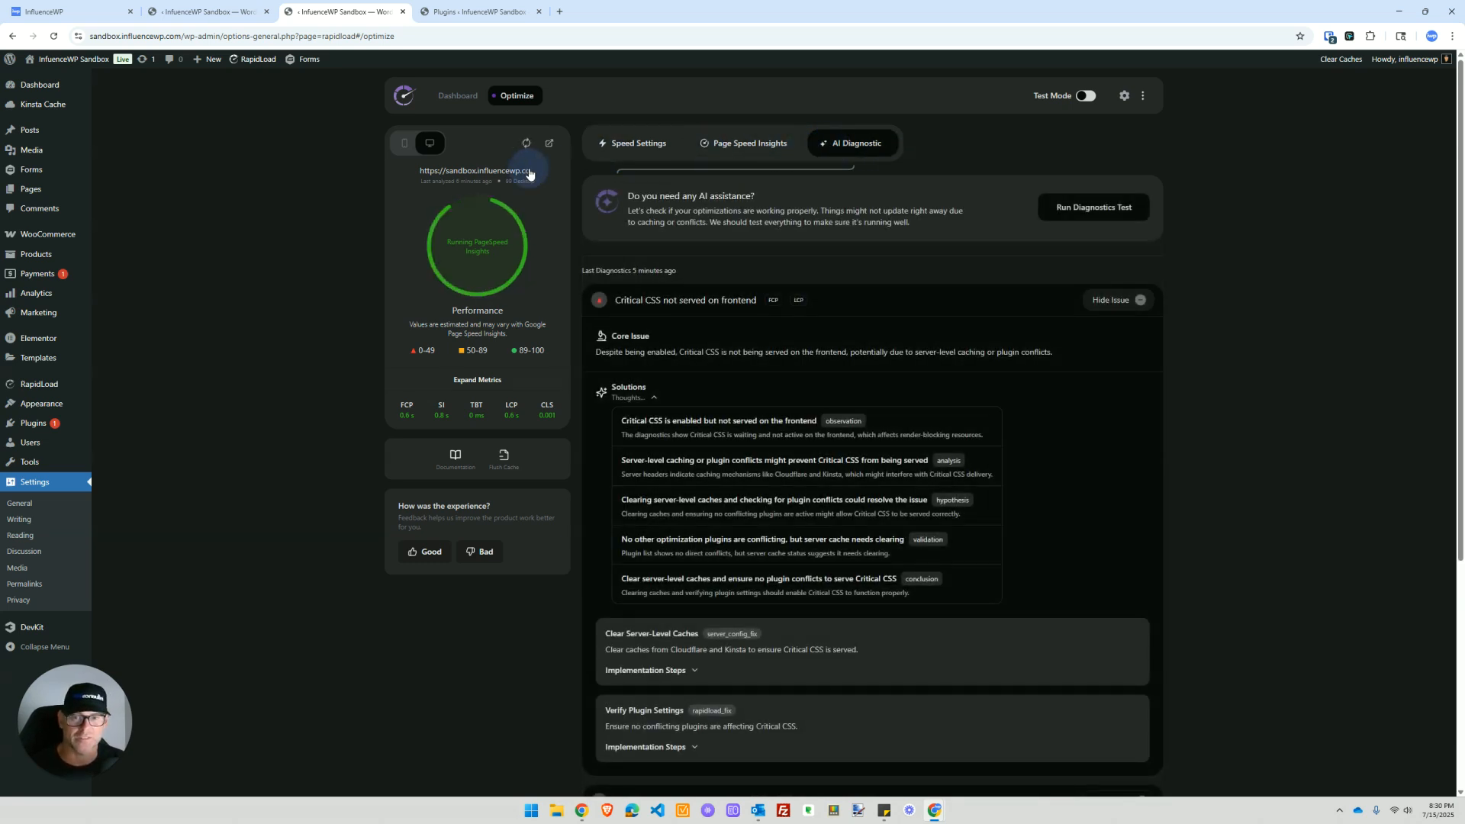